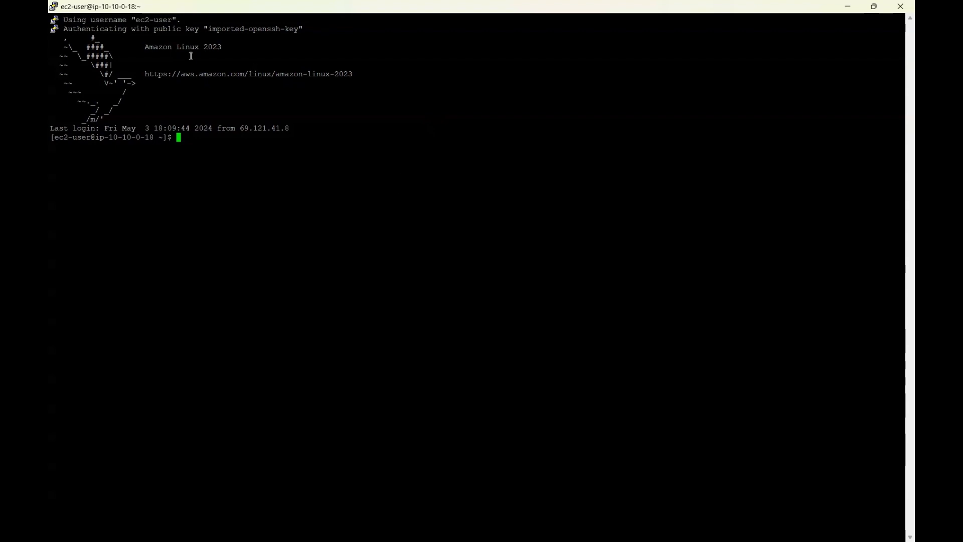
# Step: Switch the terminal font to Courier New 24-point and apply it to the SSH session
pyautogui.click(55, 7)
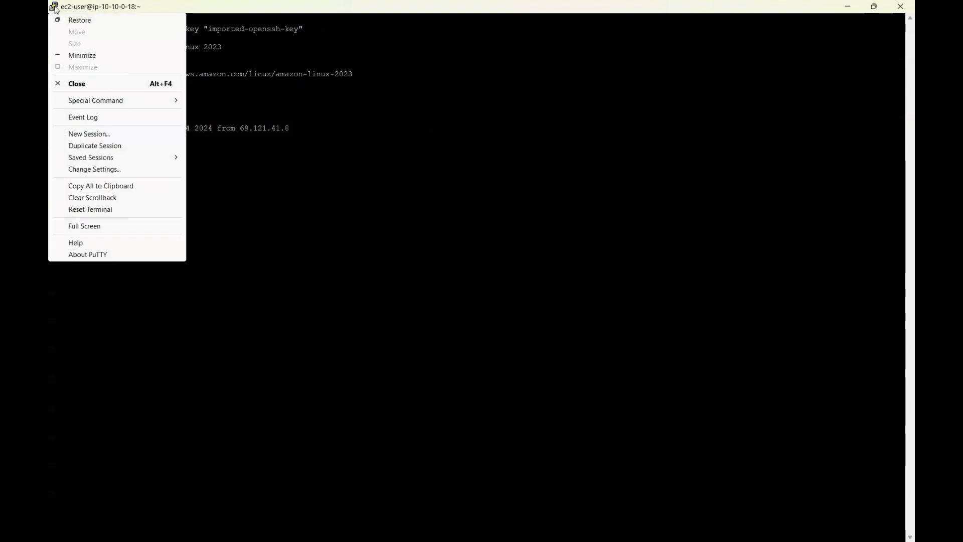
pyautogui.moveTo(128, 159)
pyautogui.click(132, 169)
pyautogui.click(386, 237)
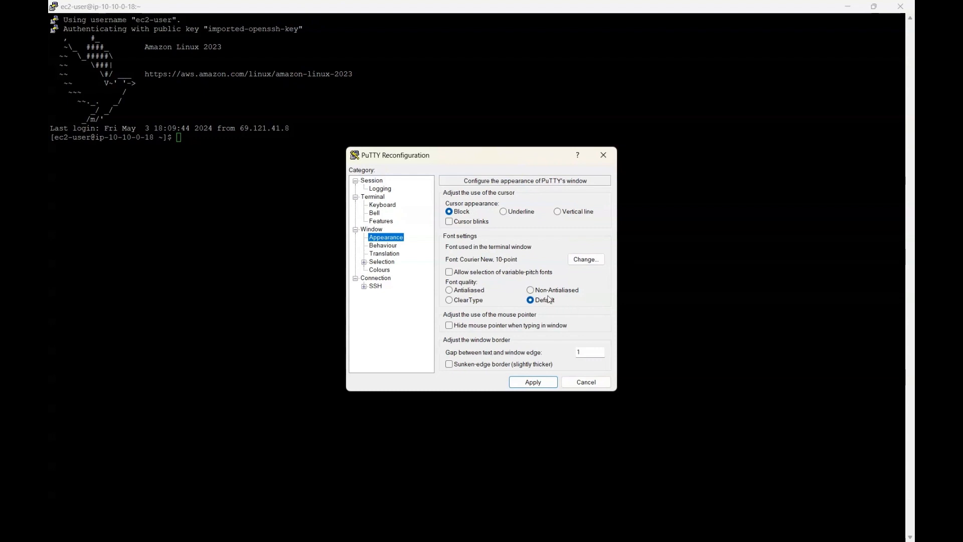
pyautogui.click(586, 259)
pyautogui.click(552, 331)
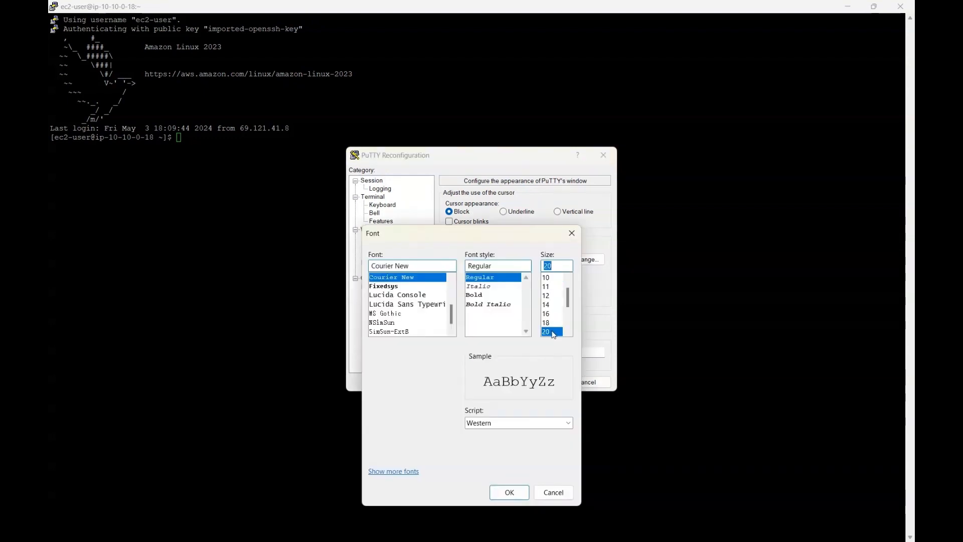
pyautogui.scroll(-1, 554, 335)
pyautogui.click(551, 324)
pyautogui.click(525, 492)
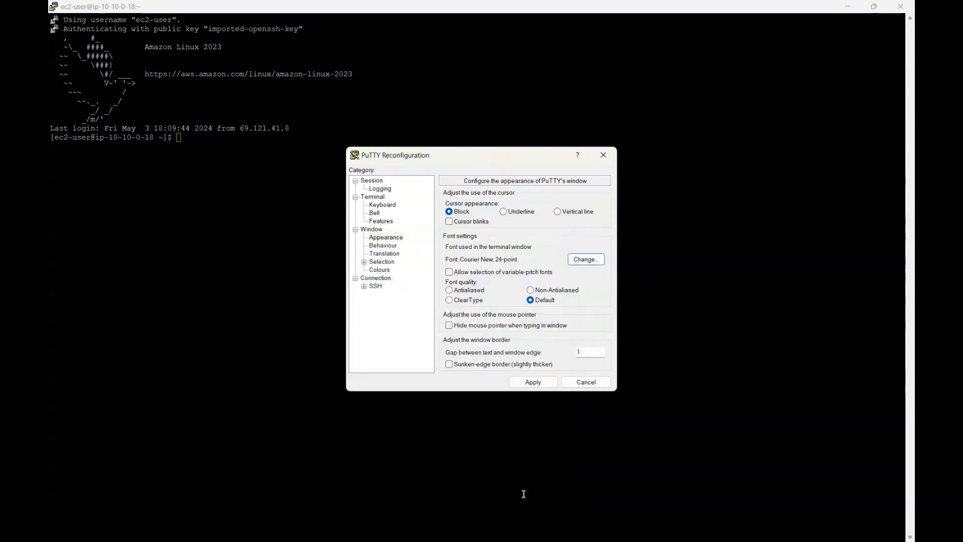
pyautogui.click(532, 382)
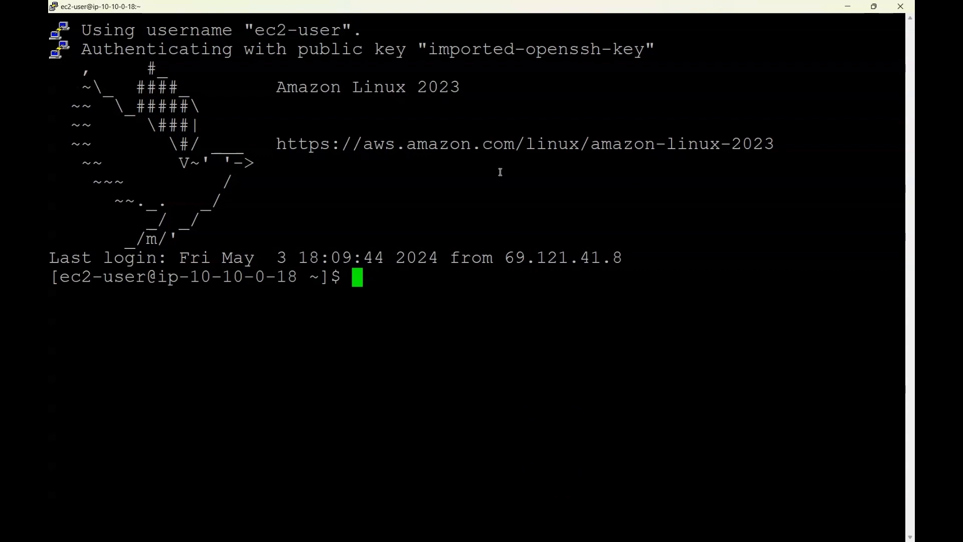
pyautogui.moveTo(500, 172); pyautogui.dragTo(507, 177)
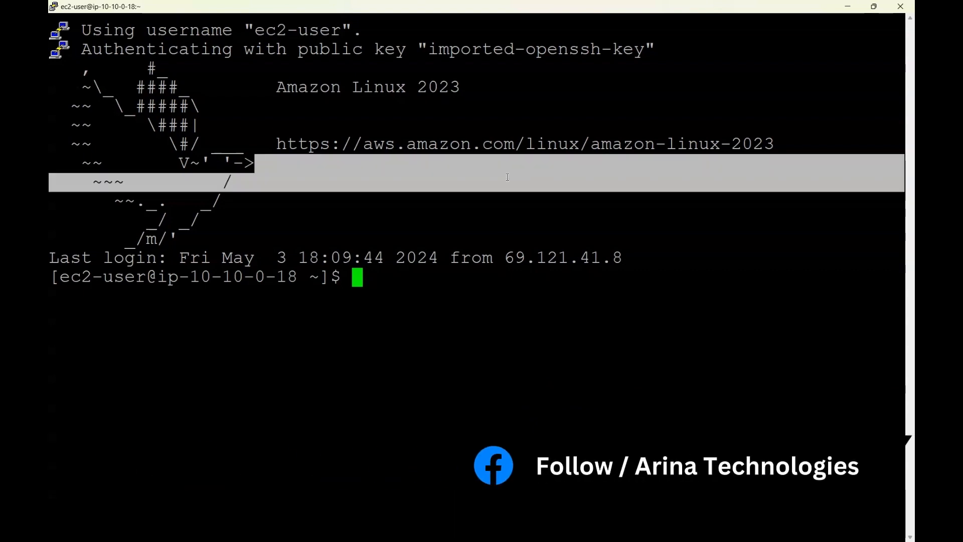
# Step: Search the console for 'kms', open Key Management Service in a new tab, and list customer managed keys
pyautogui.hotkey('alt', 'Tab')
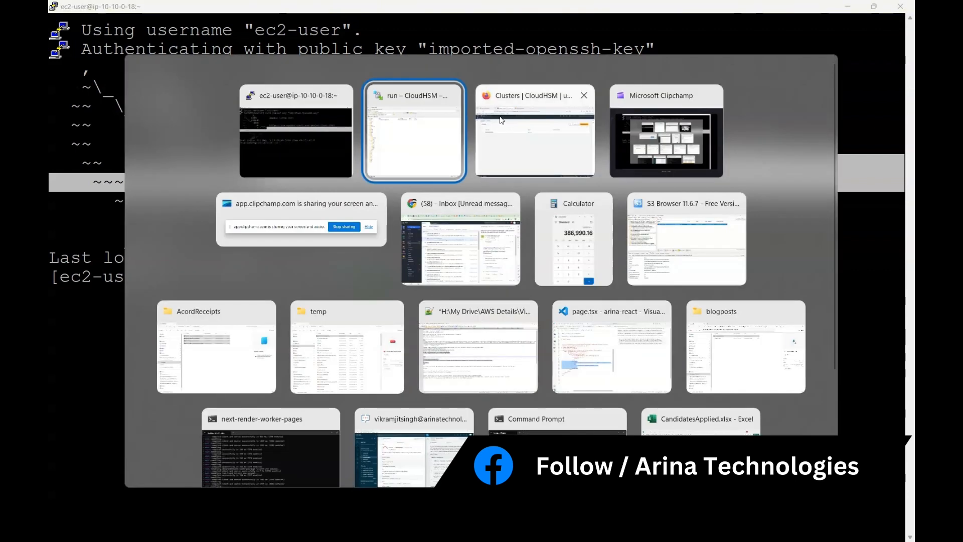
pyautogui.click(500, 120)
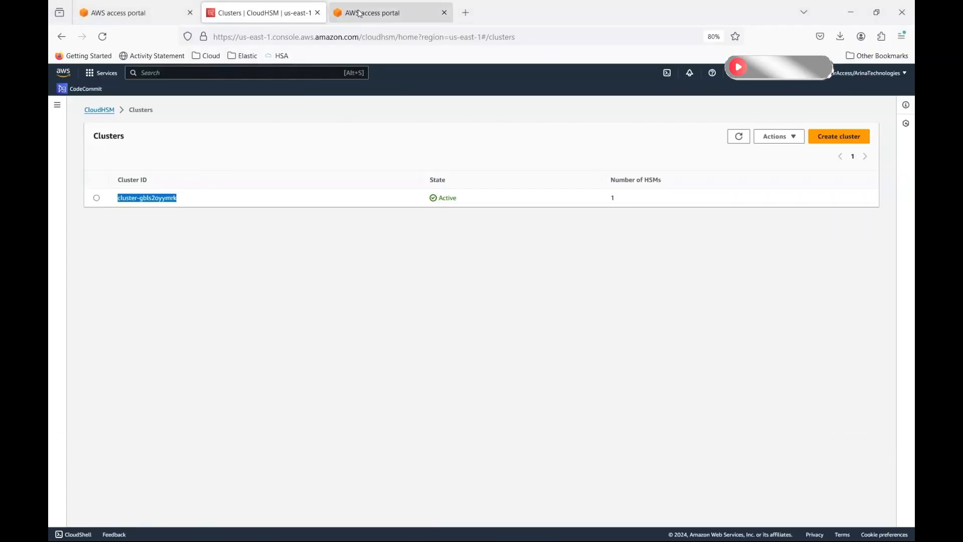
pyautogui.click(309, 77)
pyautogui.write('kms')
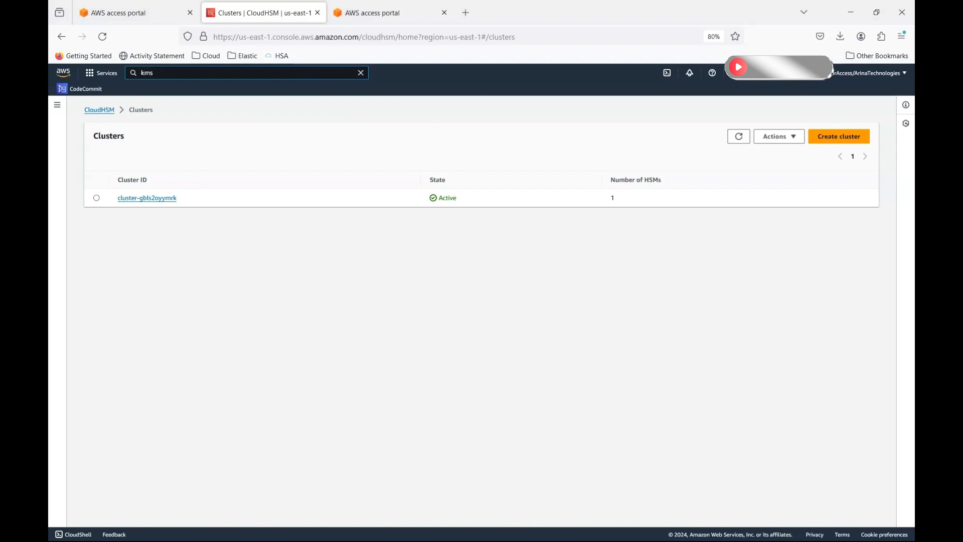
pyautogui.rightClick(292, 144)
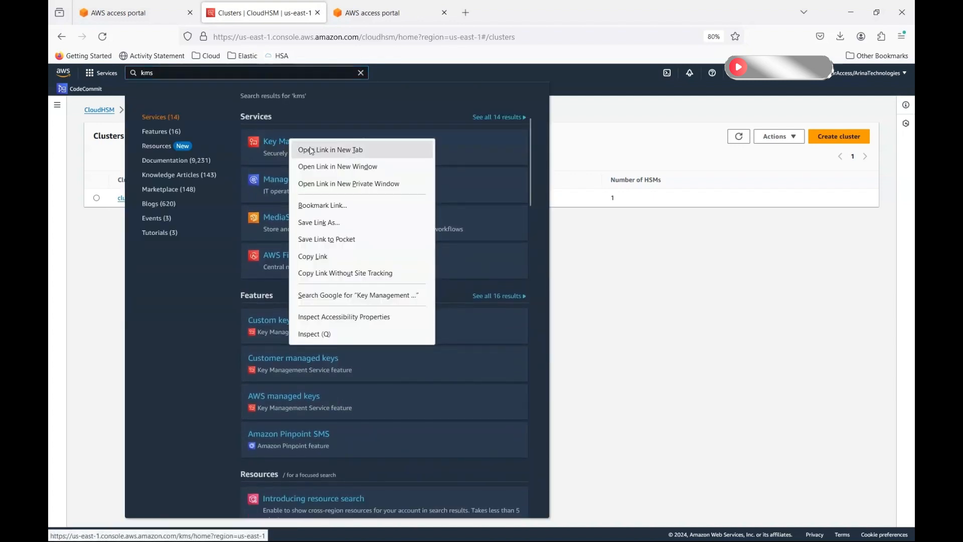
pyautogui.click(311, 148)
pyautogui.hotkey('ctrl', 'Tab')
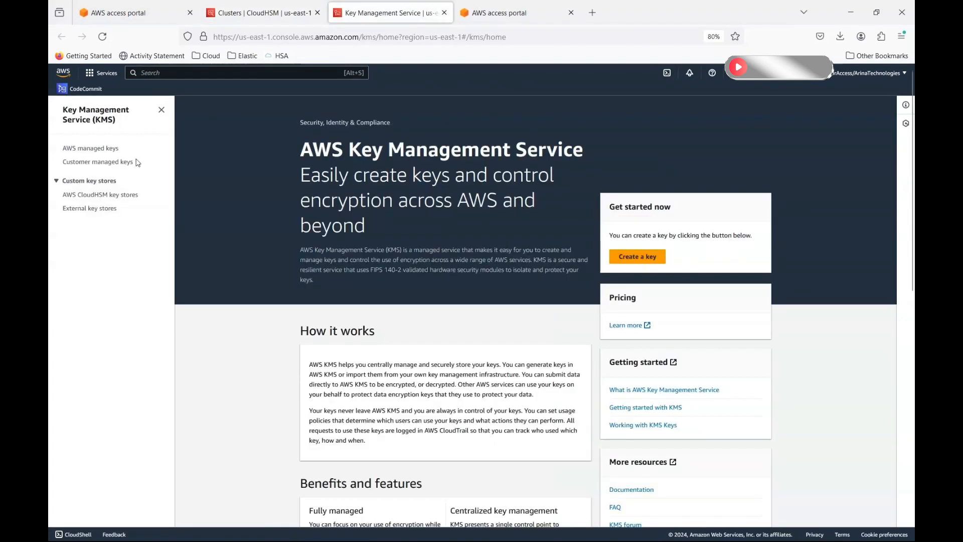
pyautogui.click(80, 161)
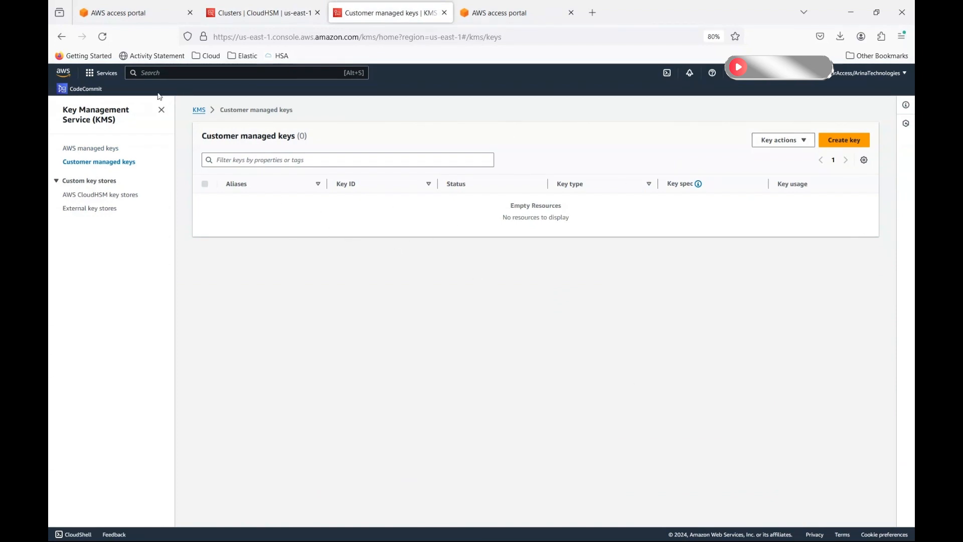
# Step: Begin creating a KMS key, reveal Advanced options, and enter the alias 'yt'
pyautogui.click(845, 142)
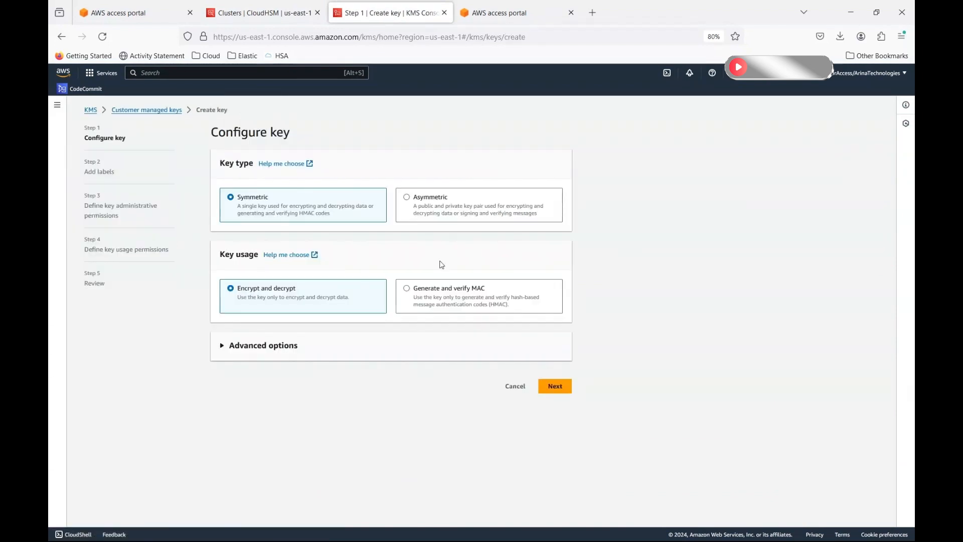
pyautogui.click(236, 346)
pyautogui.scroll(-1, 532, 441)
pyautogui.scroll(-2, 536, 431)
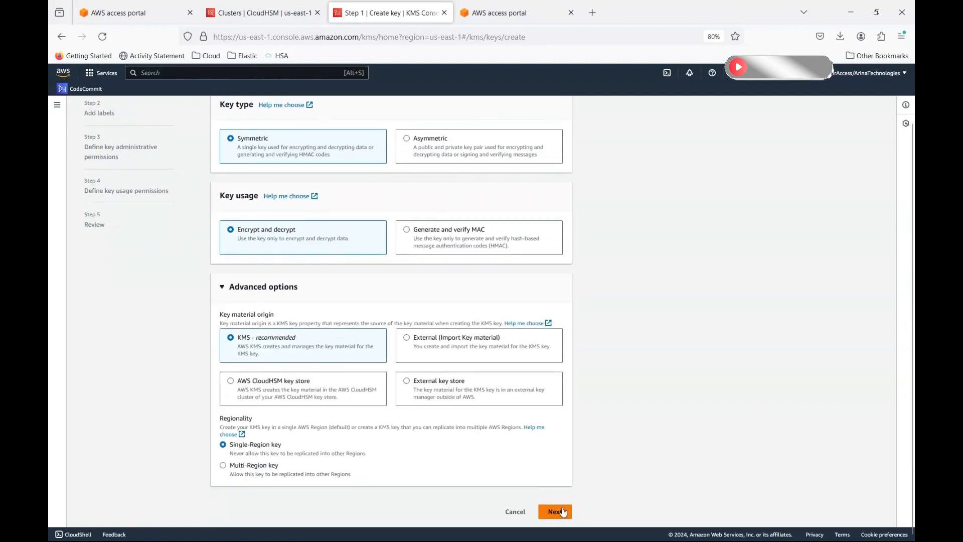
pyautogui.click(554, 511)
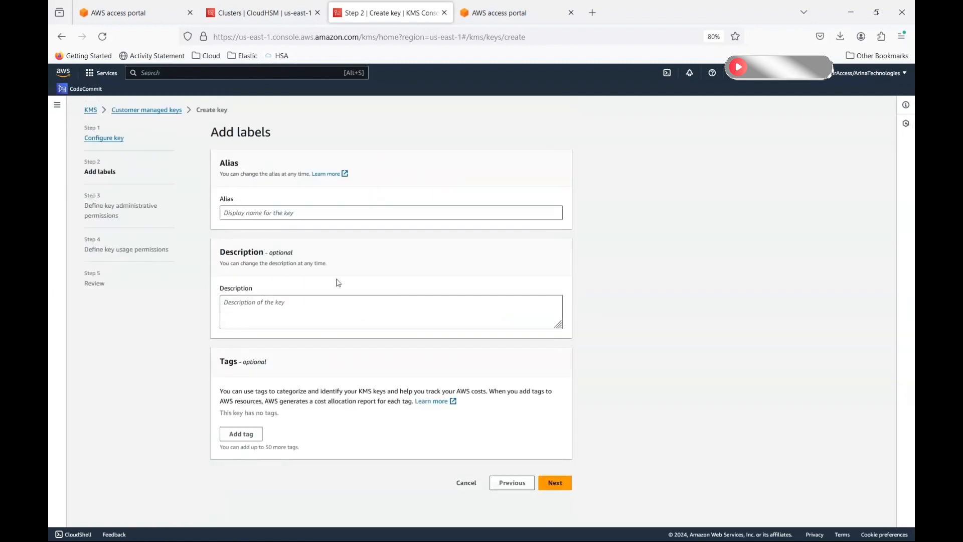
pyautogui.click(394, 217)
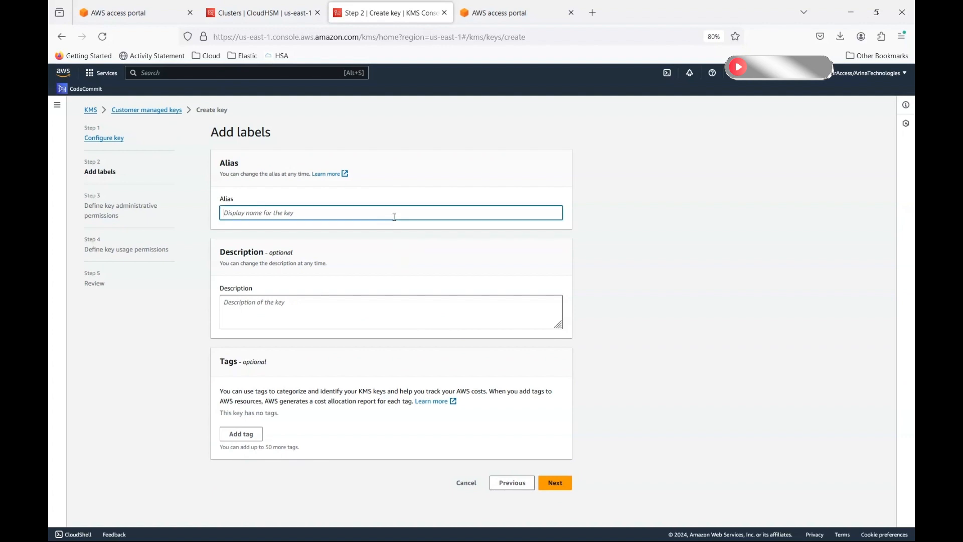
pyautogui.write('ytdemo')
# Step: Step through the permission pages to Review, cancel key creation, and return to PuTTY
pyautogui.click(555, 484)
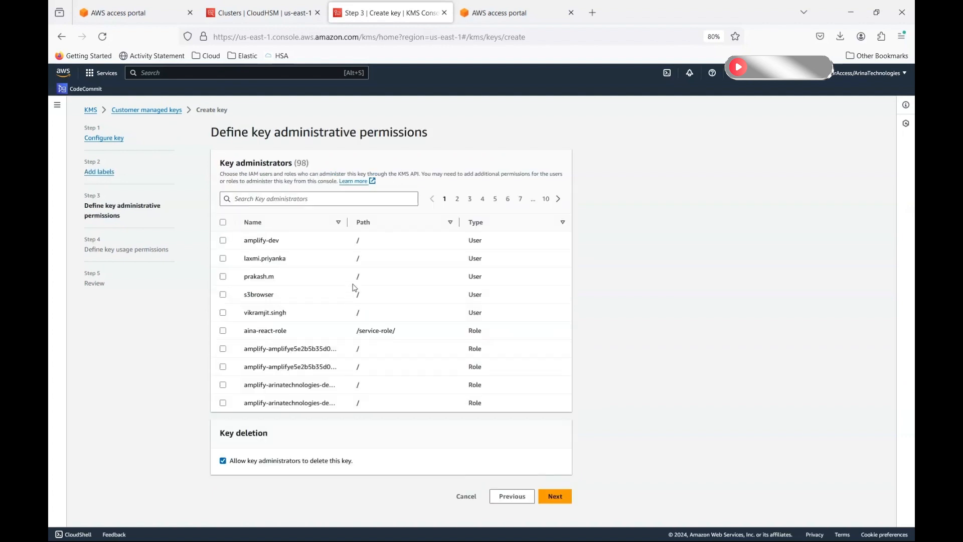
pyautogui.click(556, 502)
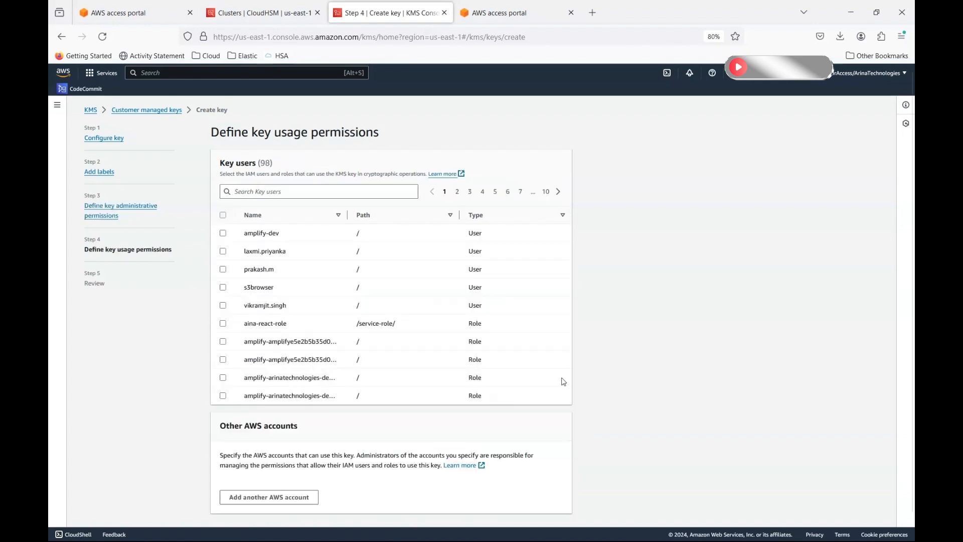
pyautogui.scroll(-1, 551, 477)
pyautogui.click(555, 511)
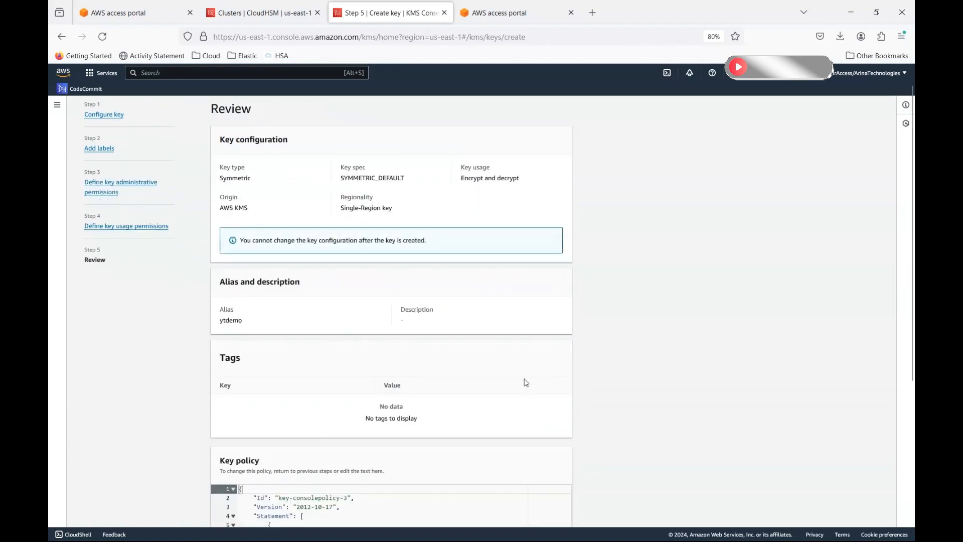
pyautogui.scroll(-5, 526, 383)
pyautogui.scroll(-1, 505, 377)
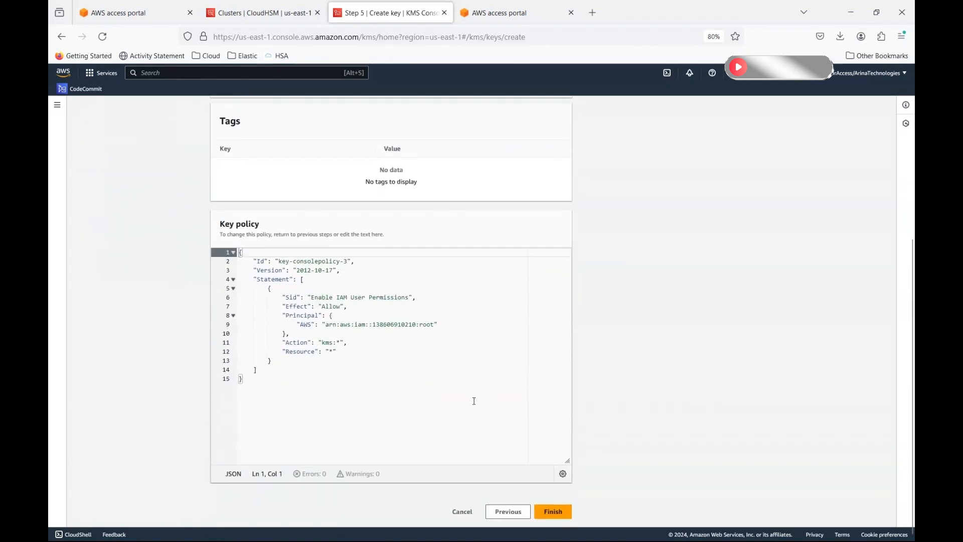
pyautogui.click(462, 511)
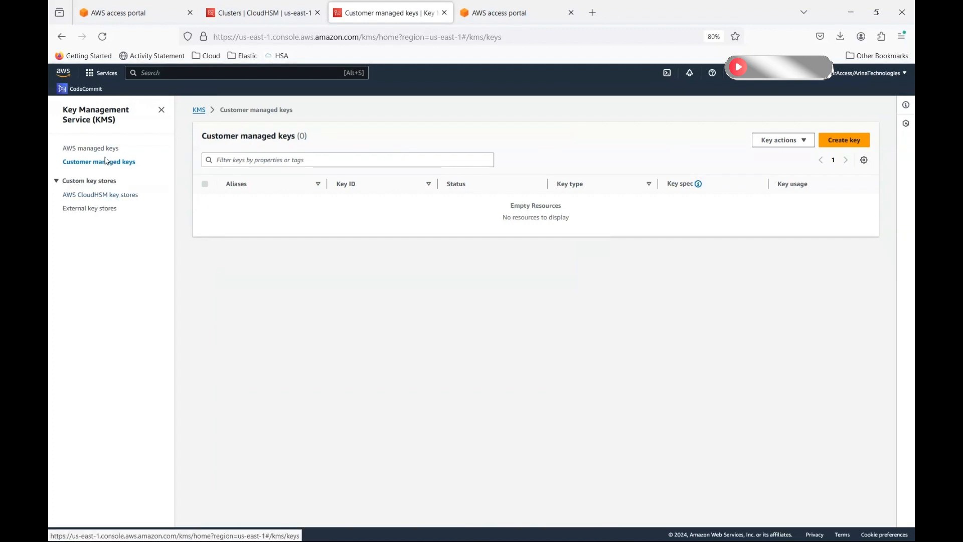
pyautogui.tripleClick(536, 218)
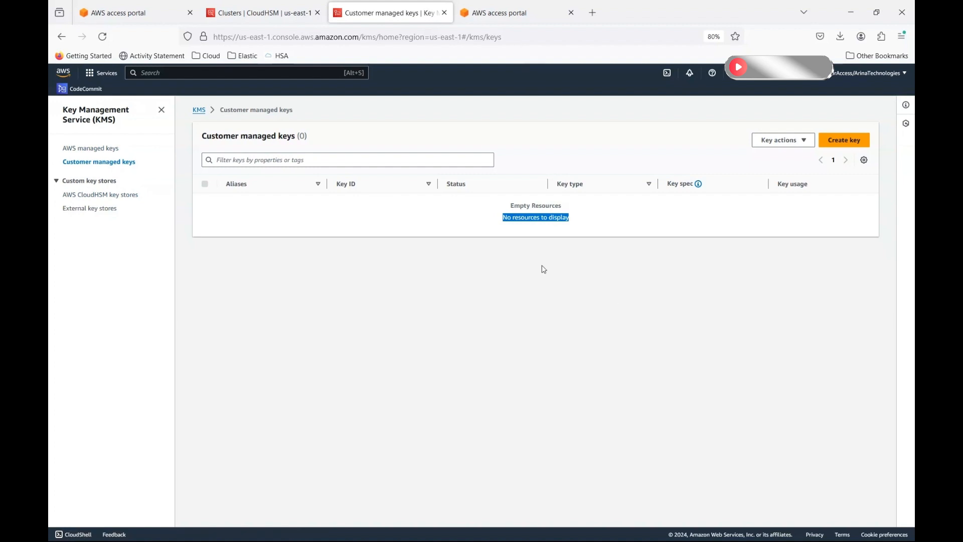
pyautogui.hotkey('alt', 'Tab')
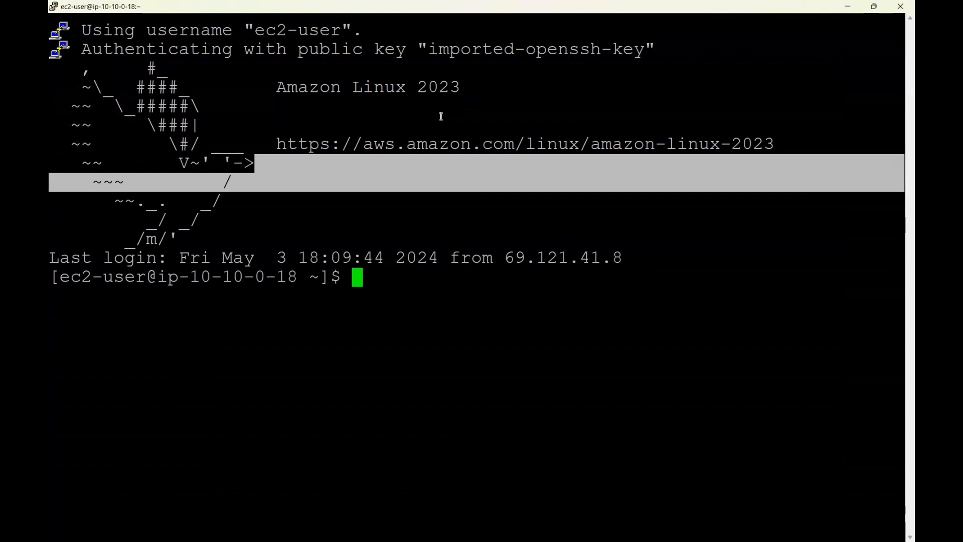
# Step: Create /opt/arina-hsm/byok-yt, retrying the mkdir as sudo mkdir -p
pyautogui.write('mkdir ')
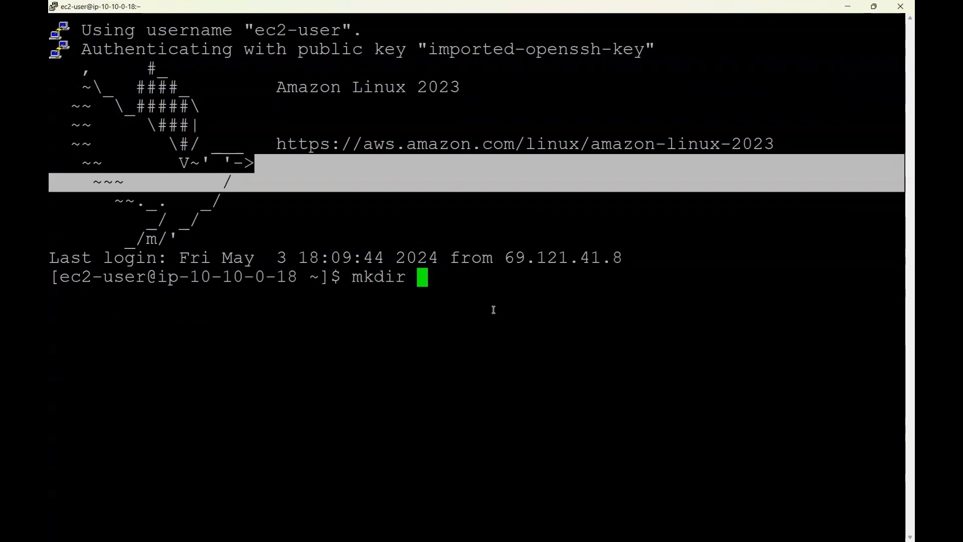
pyautogui.write('/opt/')
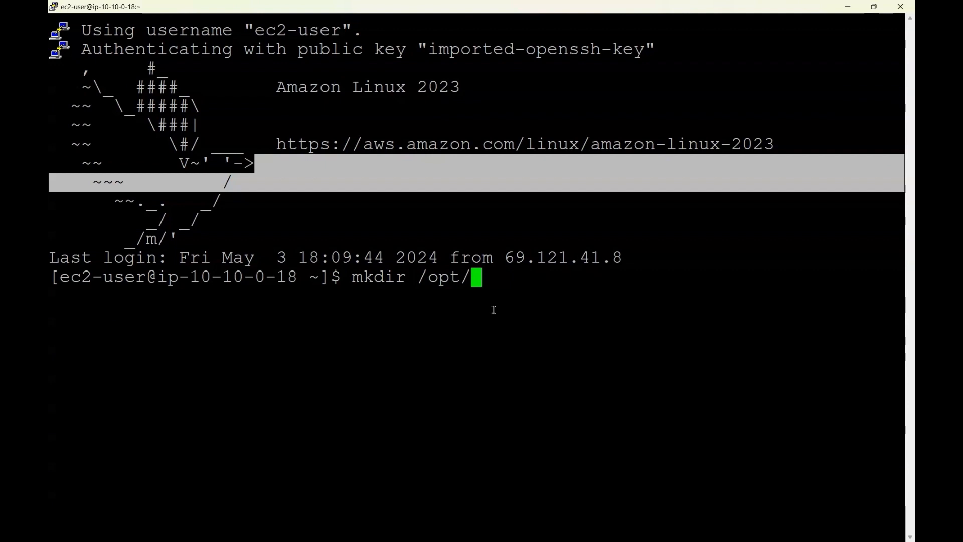
pyautogui.write('arina-hsm')
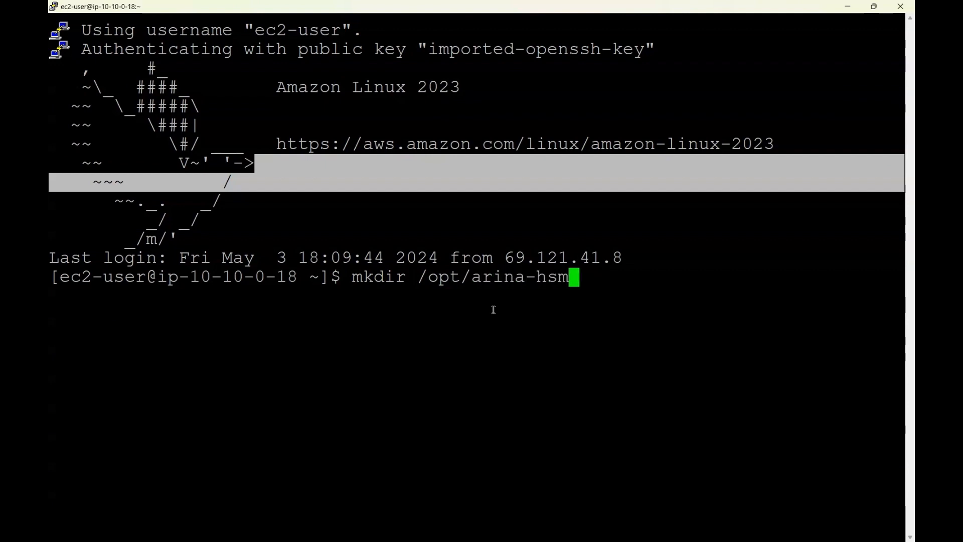
pyautogui.write('/byok')
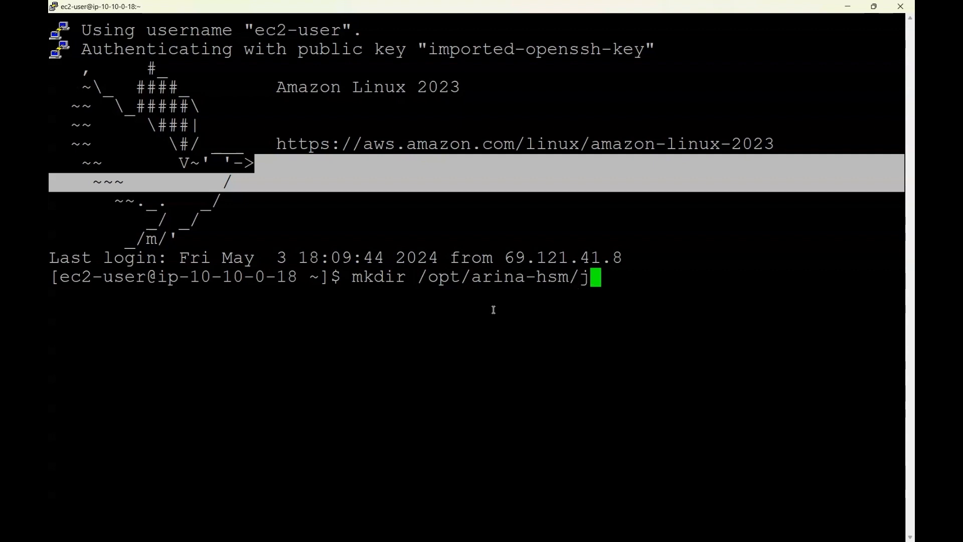
pyautogui.write('-yt')
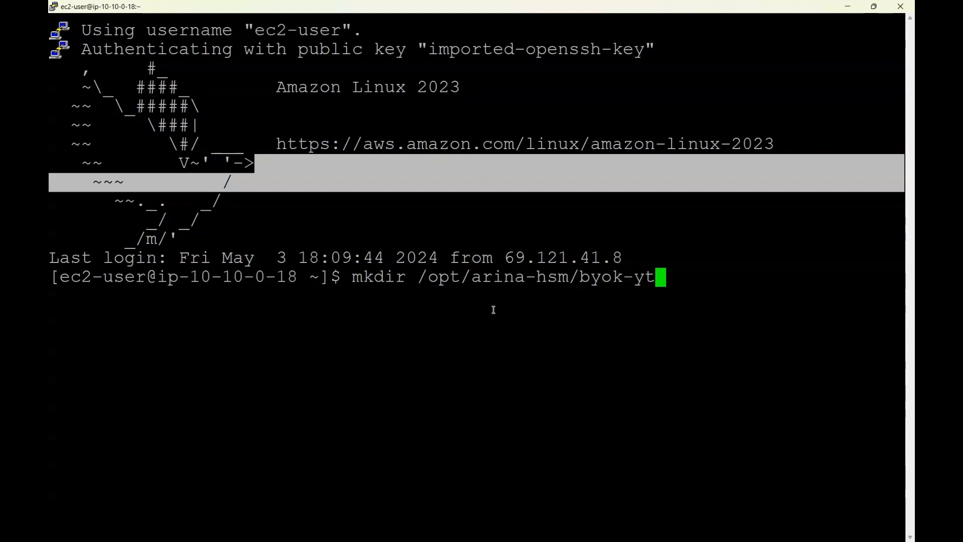
pyautogui.press('Return')
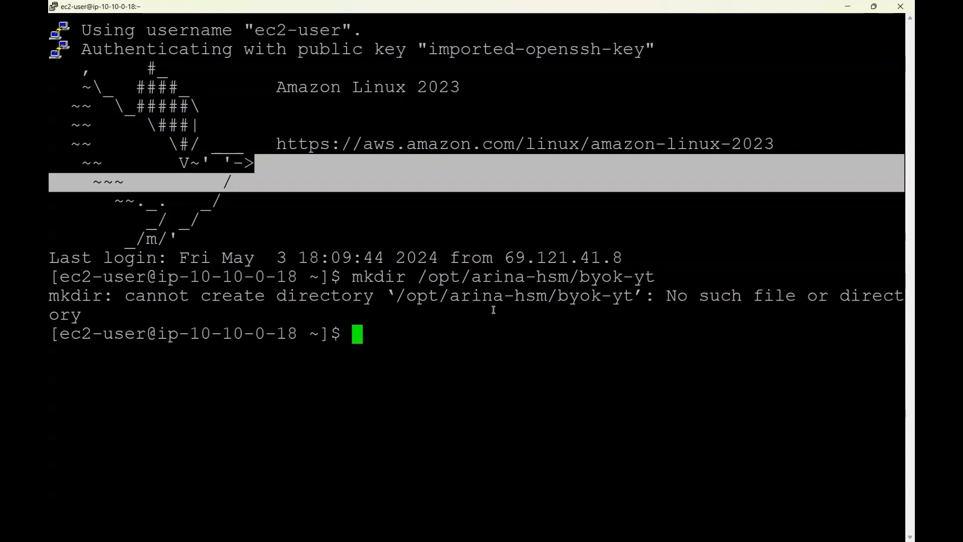
pyautogui.press('Up')
pyautogui.press('Home')
pyautogui.write('sudo')
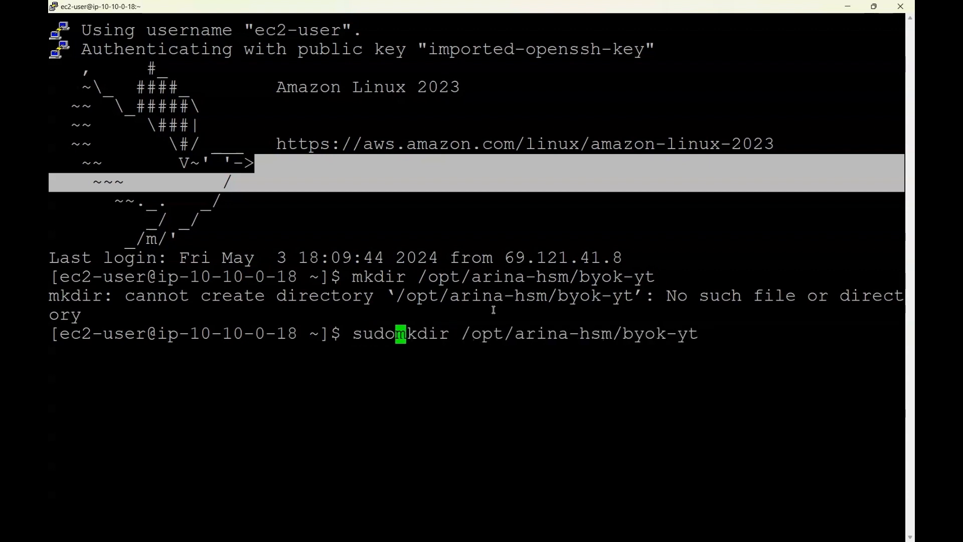
pyautogui.press('Right')
pyautogui.press('Right')
pyautogui.press('Right')
pyautogui.press('Right')
pyautogui.press('Right')
pyautogui.write('-p')
pyautogui.press('Return')
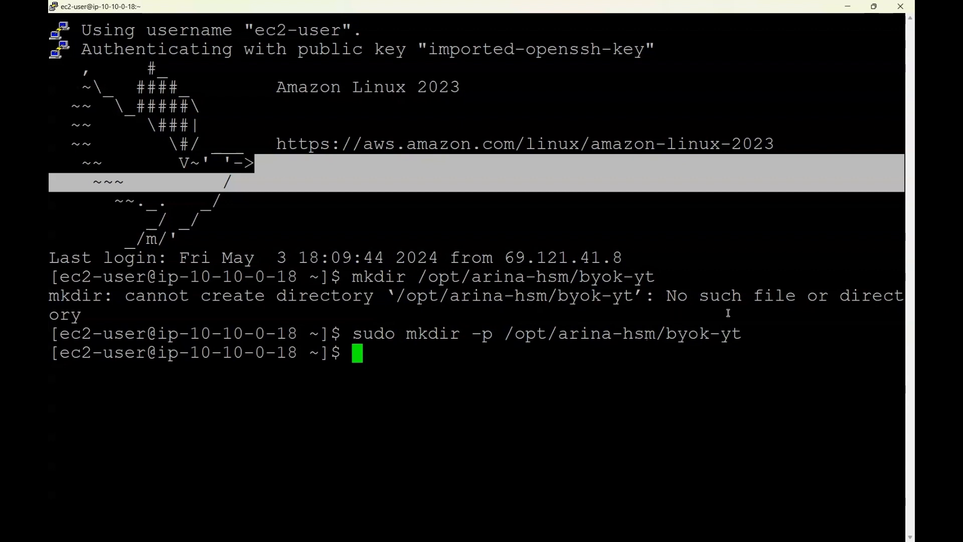
# Step: Change into /opt/arina-hsm/byok-yt and run ls -l to confirm it is empty
pyautogui.write('cd ')
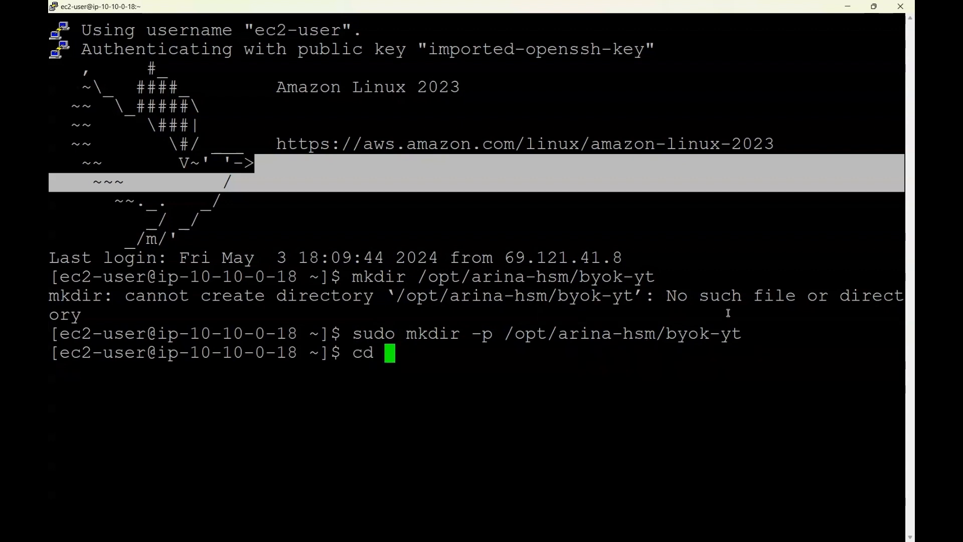
pyautogui.write('/opt/arina-hsm/byok-yt/')
pyautogui.press('Return')
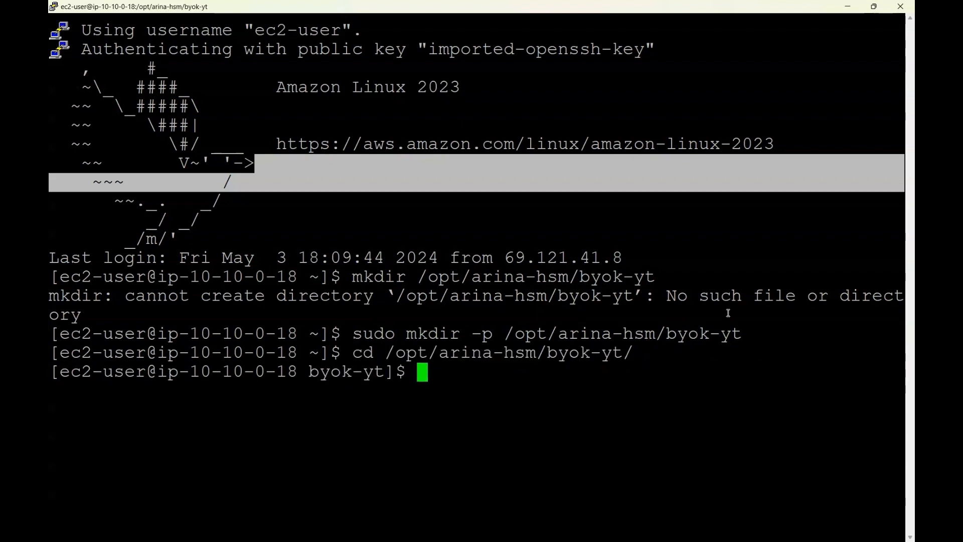
pyautogui.write('ls -l')
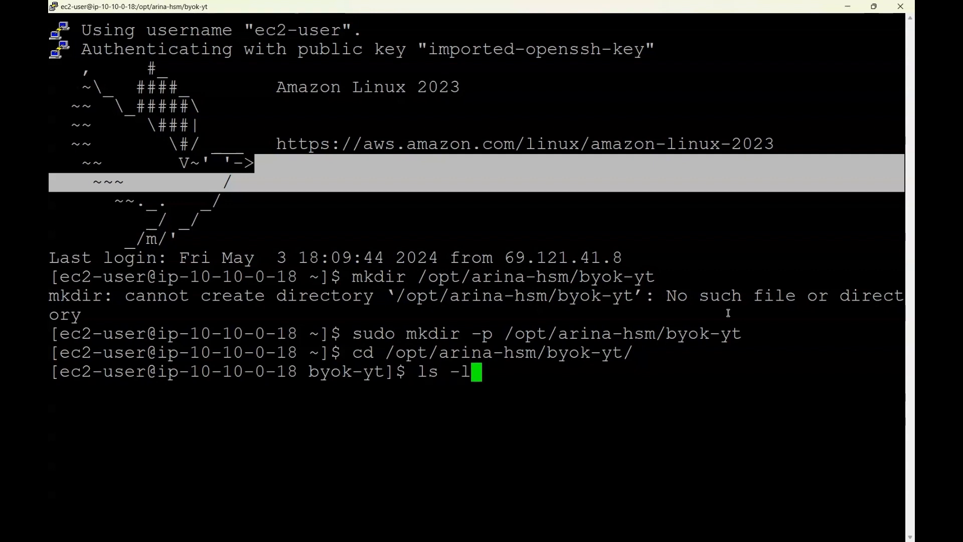
pyautogui.press('Return')
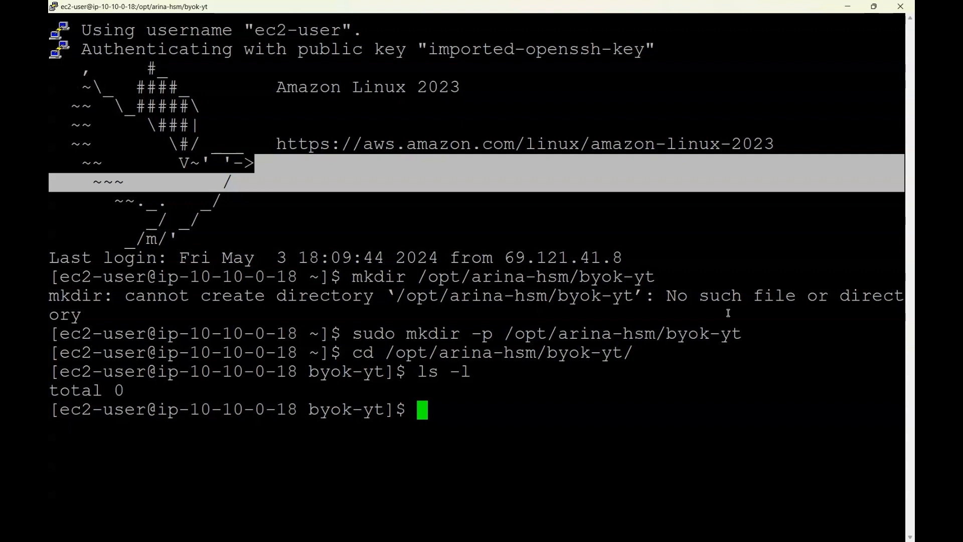
pyautogui.hotkey('alt', 'Tab')
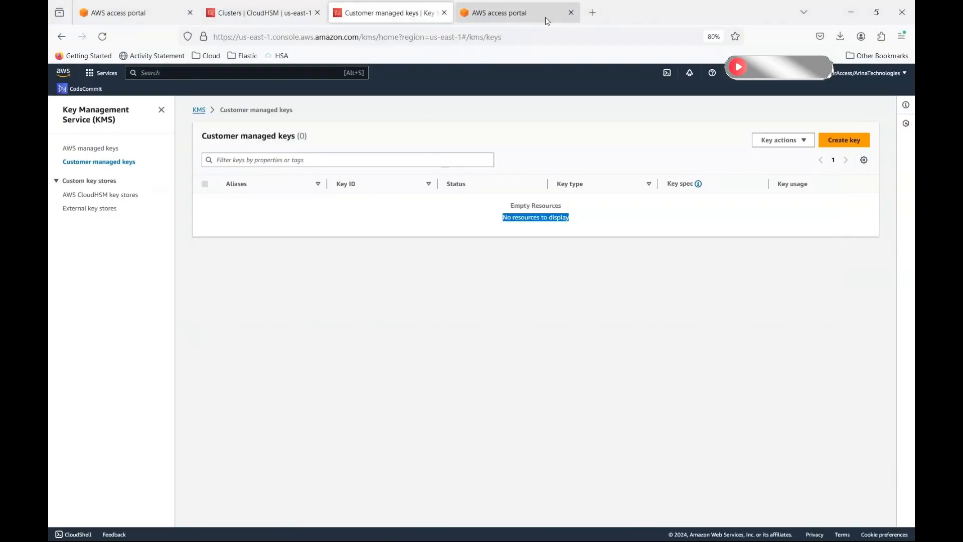
# Step: Search the web for 'aws cloudhsm' in a new tab and open the AWS CloudHSM product page
pyautogui.click(592, 12)
pyautogui.write('aws ')
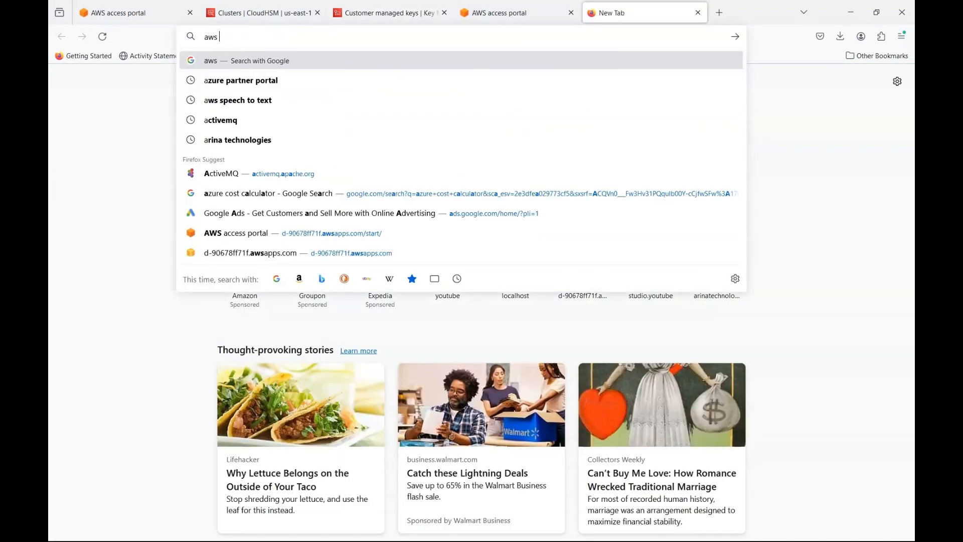
pyautogui.write('cloudh')
pyautogui.press('BackSpace')
pyautogui.write('sm')
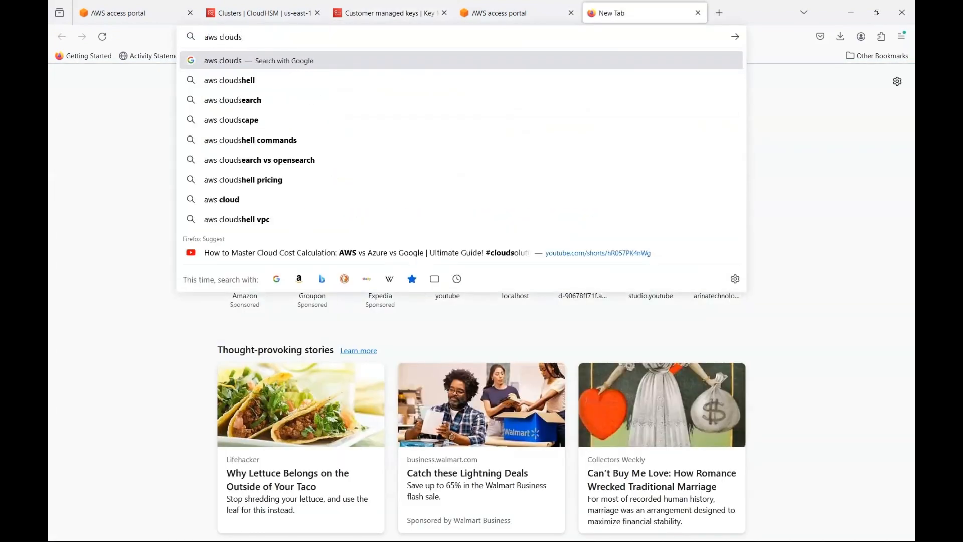
pyautogui.press('Return')
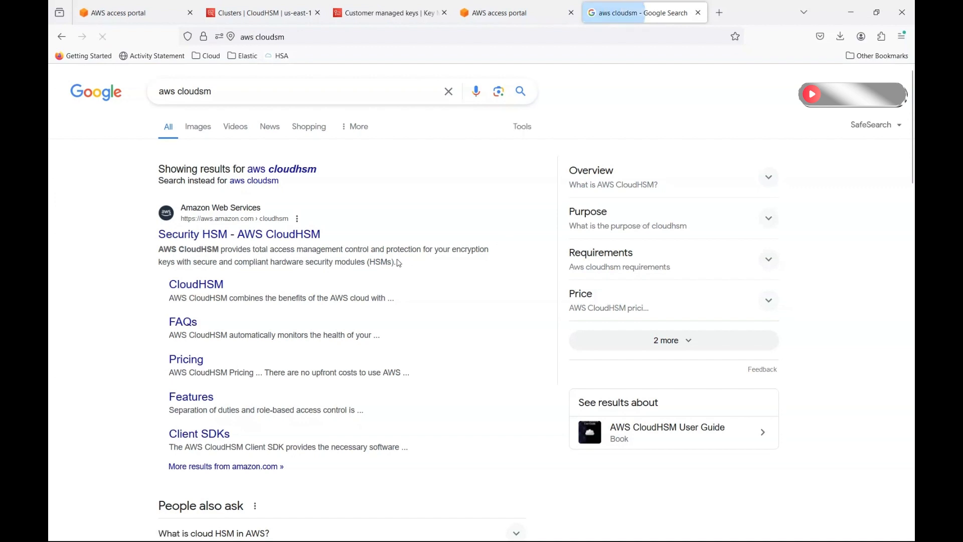
pyautogui.click(302, 239)
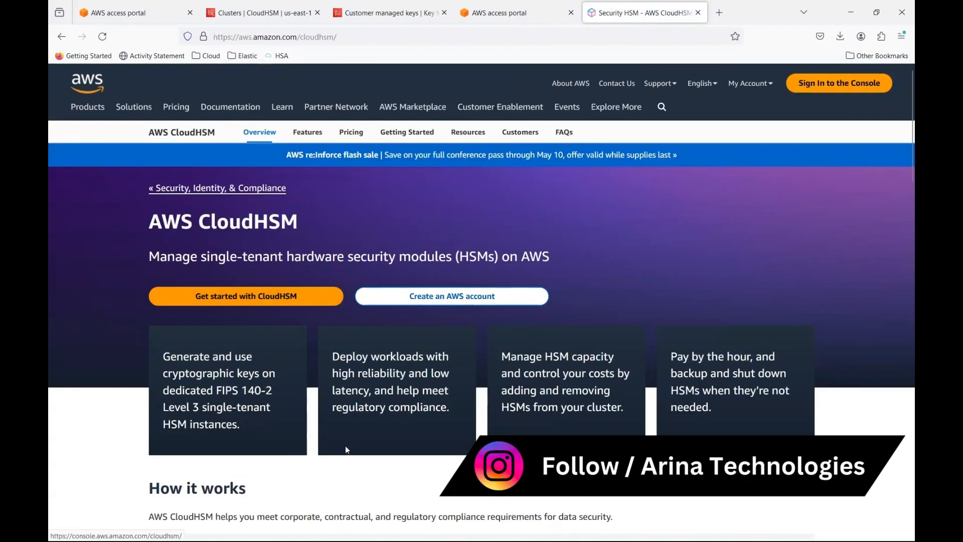
pyautogui.scroll(-3, 281, 265)
pyautogui.scroll(2, 281, 265)
pyautogui.scroll(2, 281, 266)
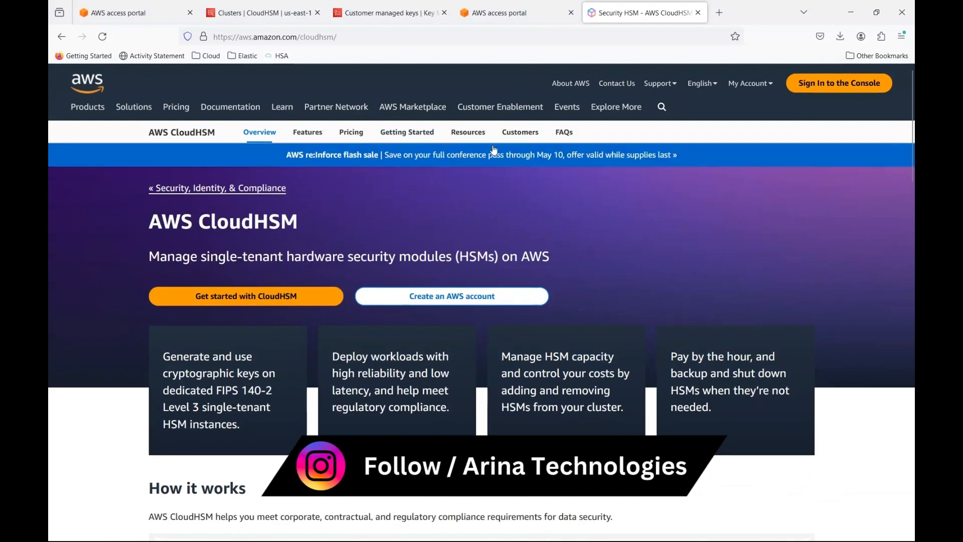
# Step: Go through Getting Started and resources to the AWS CloudHSM CLI reference
pyautogui.click(407, 133)
pyautogui.scroll(-6, 302, 304)
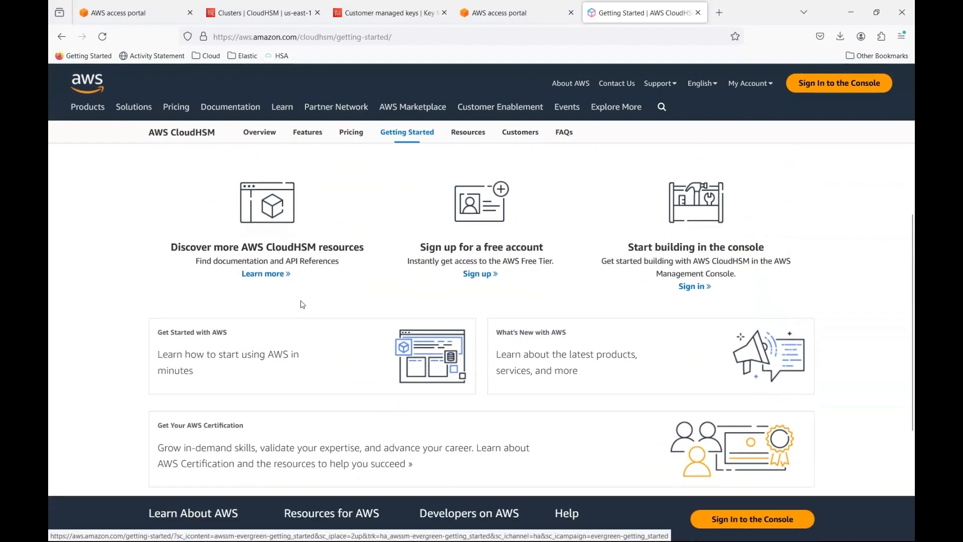
pyautogui.click(264, 274)
pyautogui.scroll(-3, 227, 260)
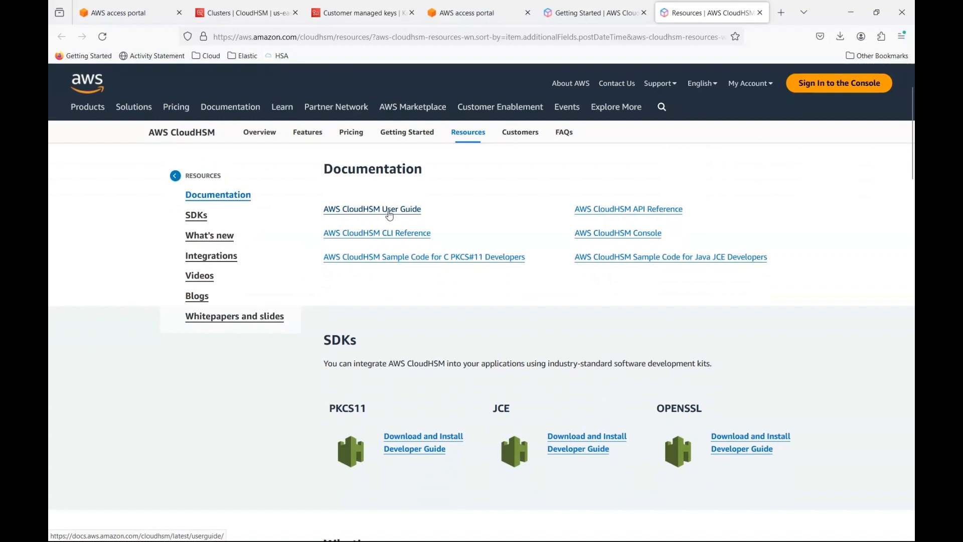
pyautogui.click(401, 235)
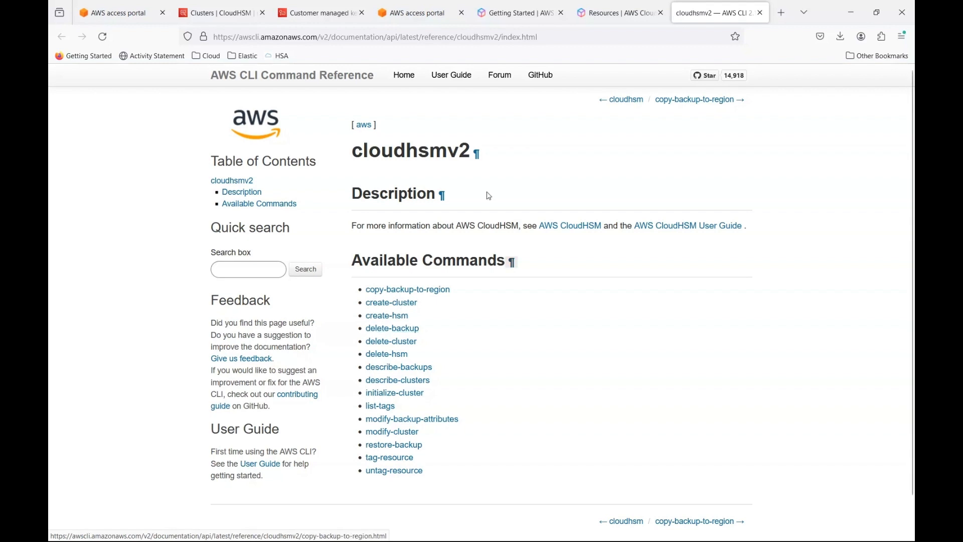
# Step: Check the access portal and KMS keys tabs, then return to the EC2 terminal
pyautogui.click(420, 17)
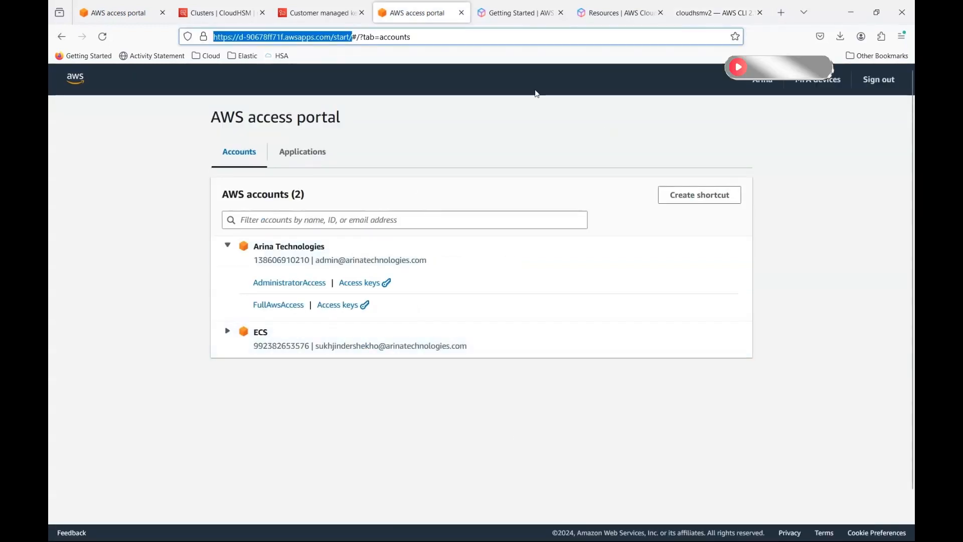
pyautogui.click(321, 15)
pyautogui.click(562, 258)
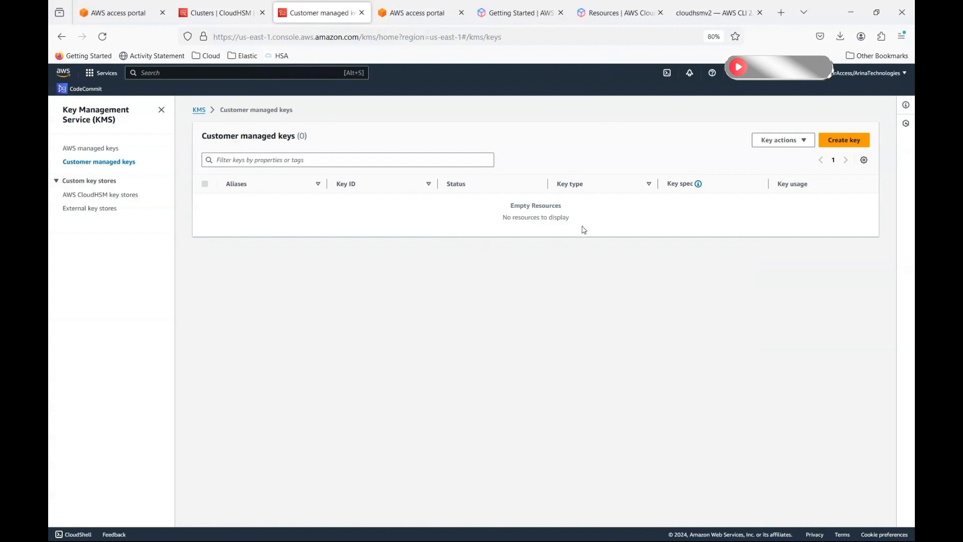
pyautogui.click(414, 13)
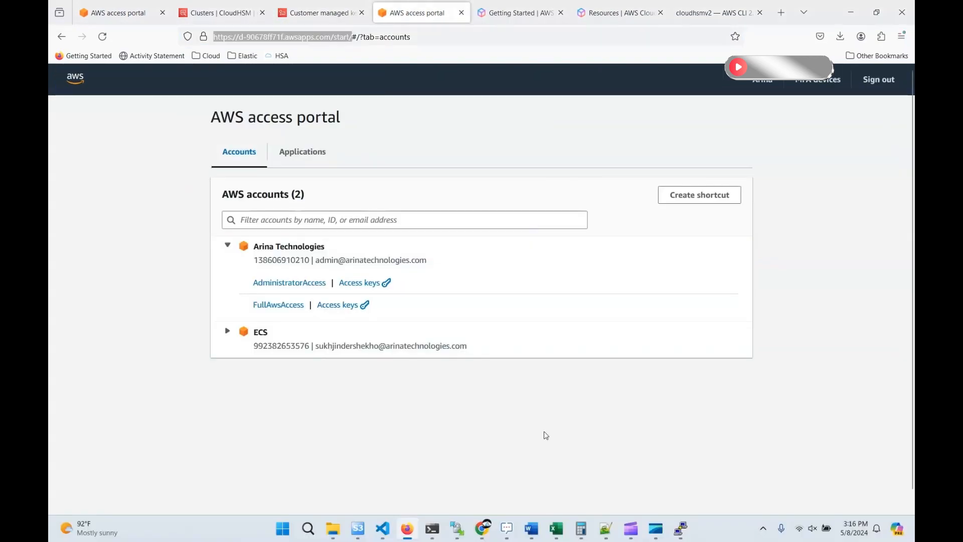
pyautogui.hotkey('alt', 'Tab')
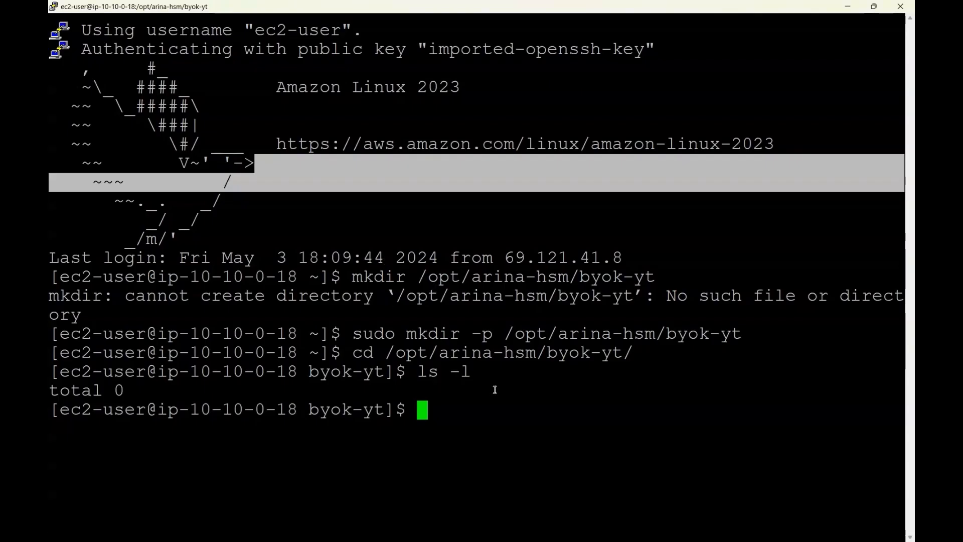
# Step: Run a bare aws command to view usage help, then start aws configure
pyautogui.click(505, 410)
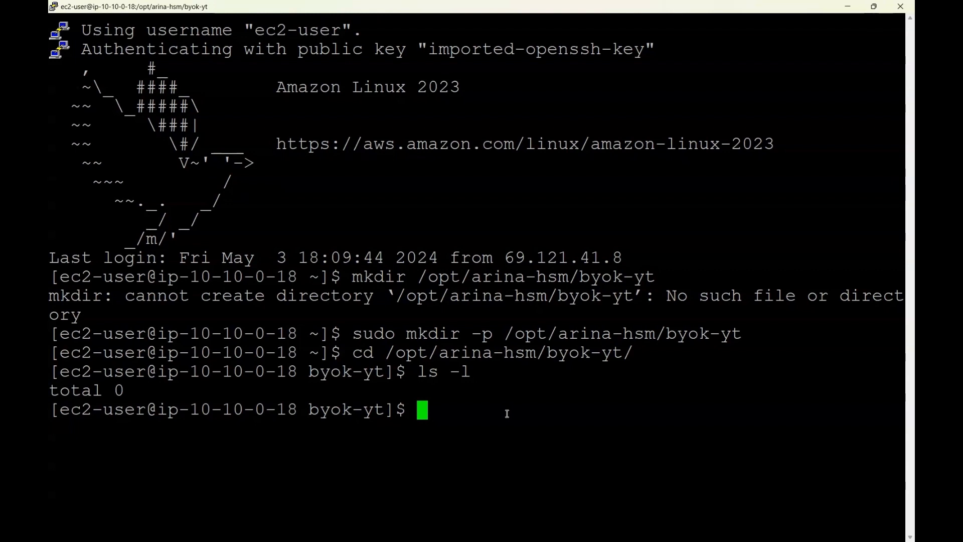
pyautogui.write('aws')
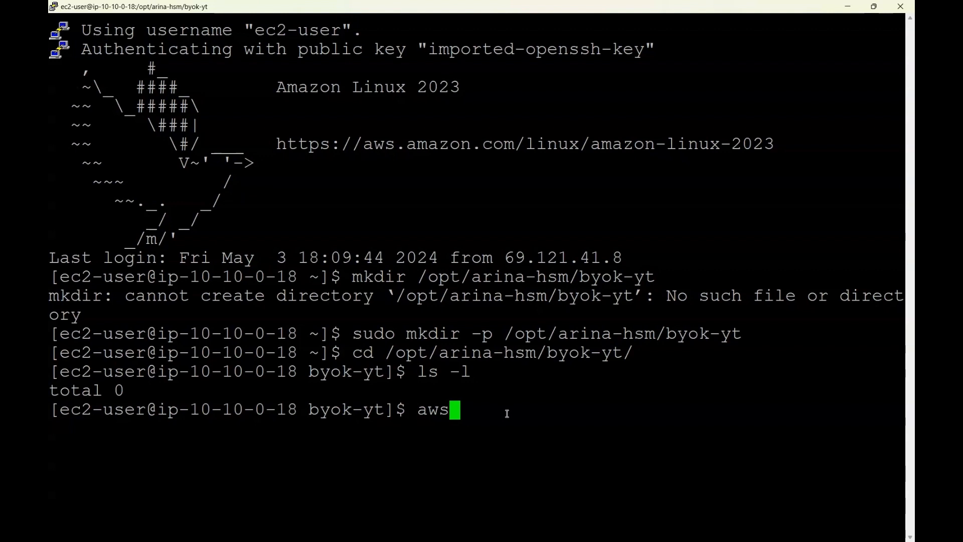
pyautogui.press('Return')
pyautogui.write('aws configure')
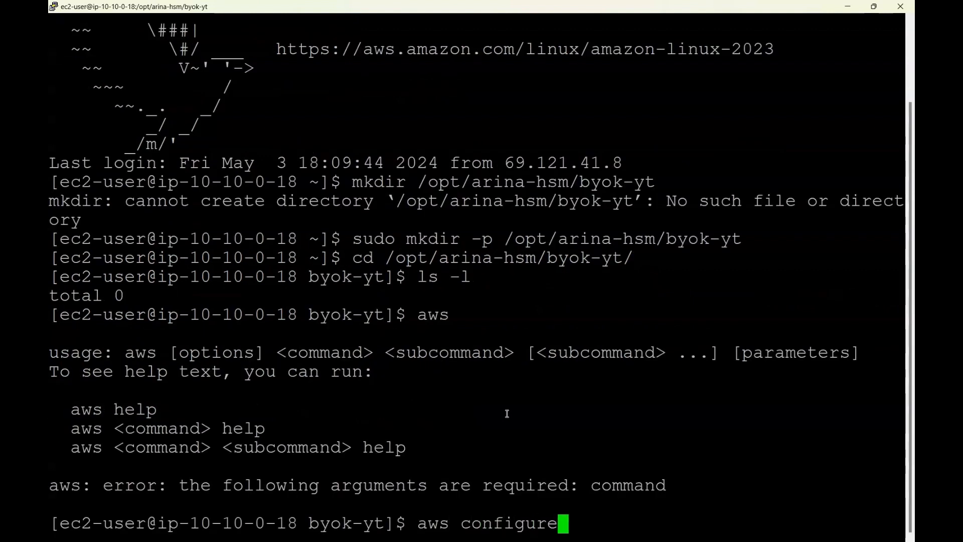
pyautogui.press('Return')
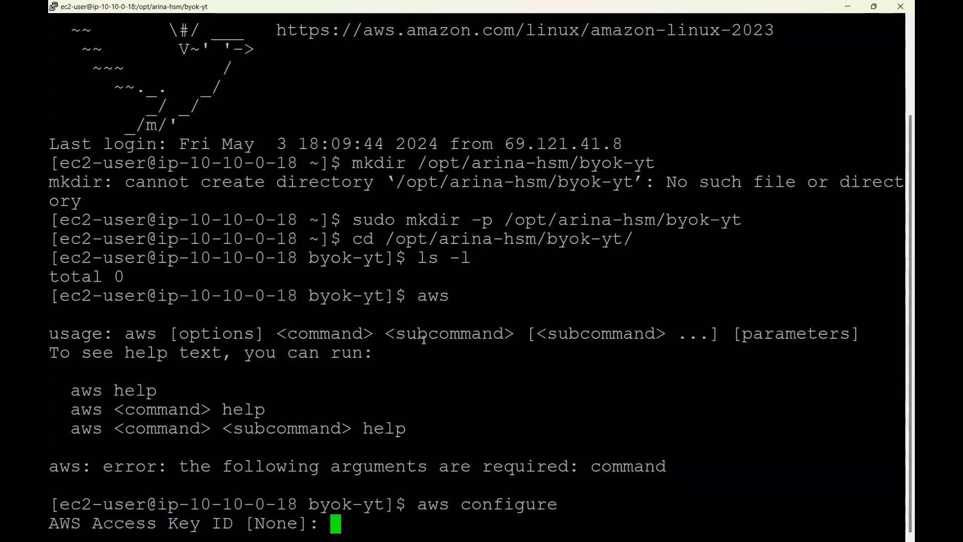
pyautogui.hotkey('alt', 'Tab')
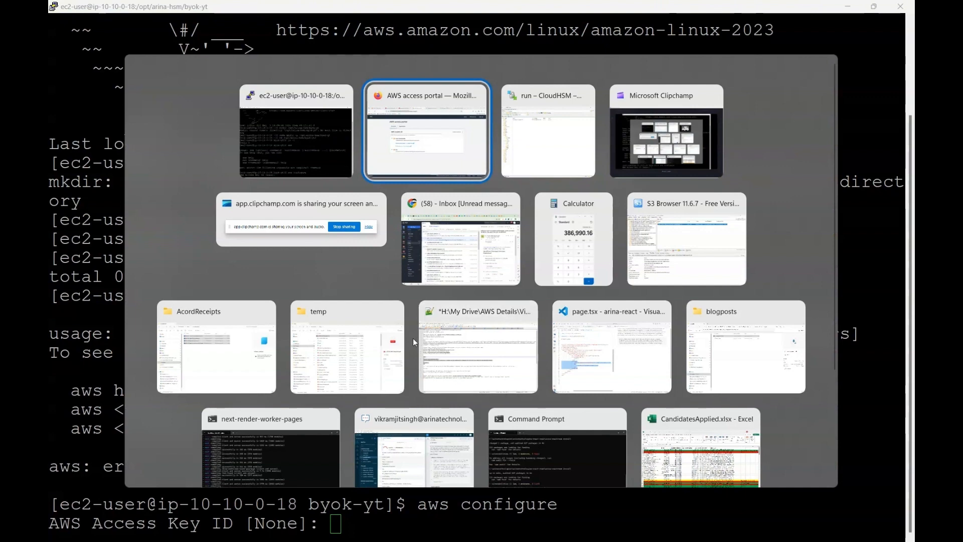
# Step: Copy the AdministratorAccess macOS/Linux export commands from the access portal, signing back in when prompted
pyautogui.hotkey('alt', 'shift', 'Tab')
pyautogui.hotkey('alt', 'Tab')
pyautogui.hotkey('alt', 'Tab')
pyautogui.hotkey('alt', 'Tab')
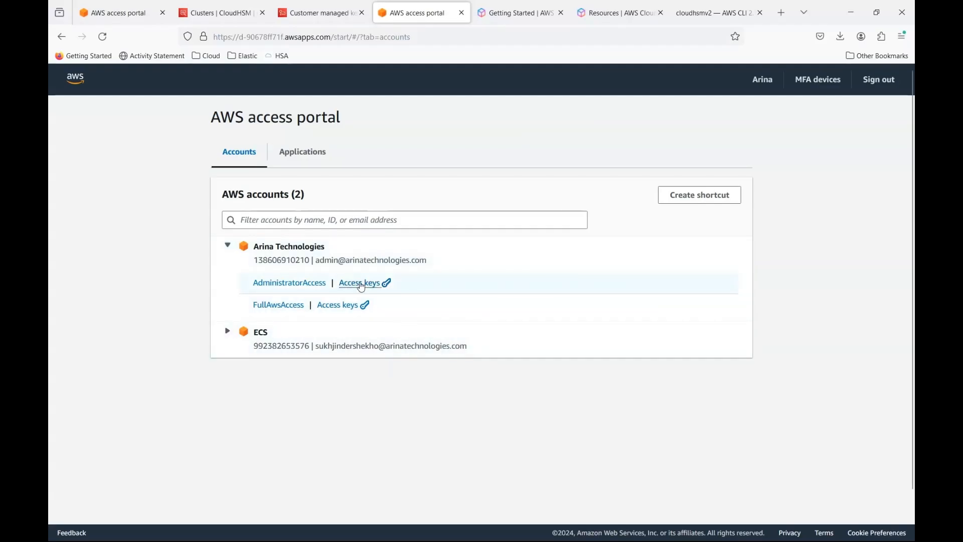
pyautogui.click(362, 284)
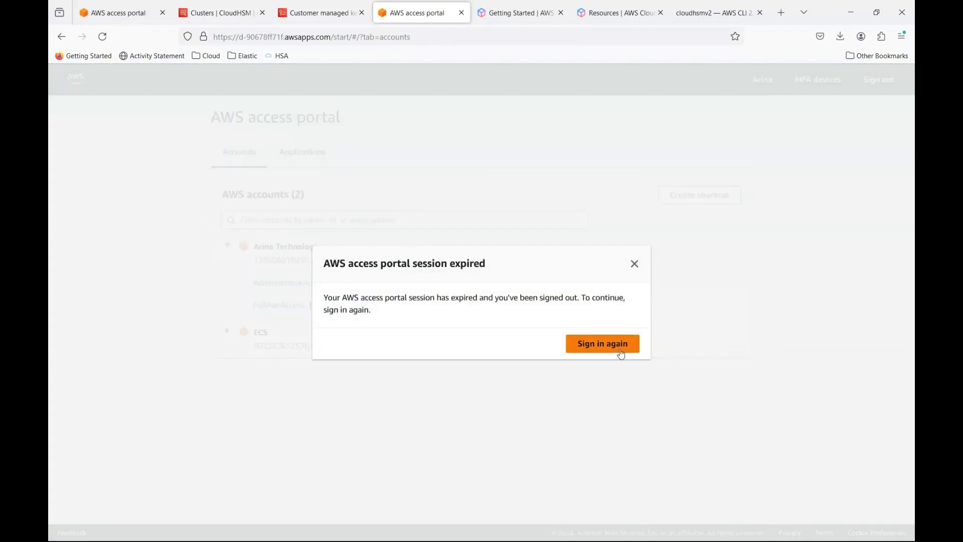
pyautogui.click(621, 353)
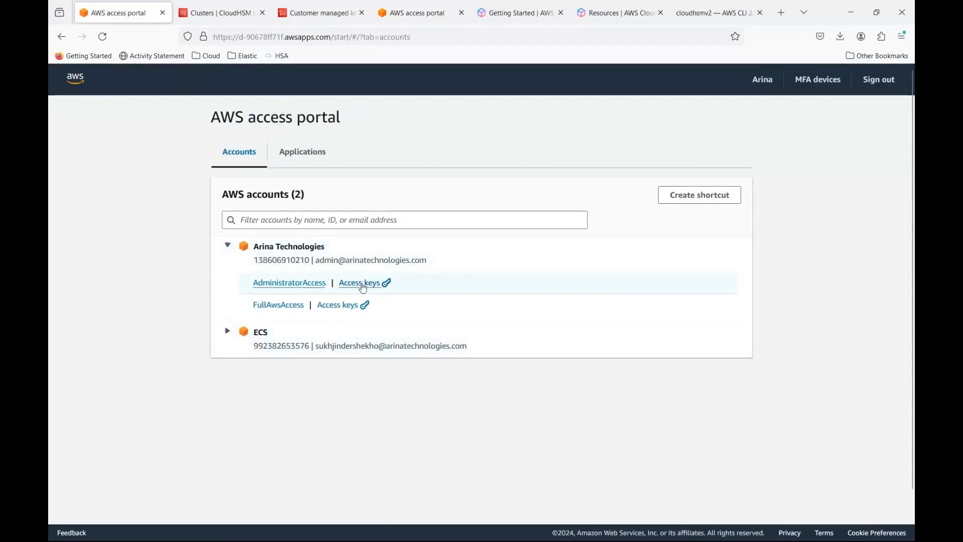
pyautogui.click(362, 284)
pyautogui.click(371, 191)
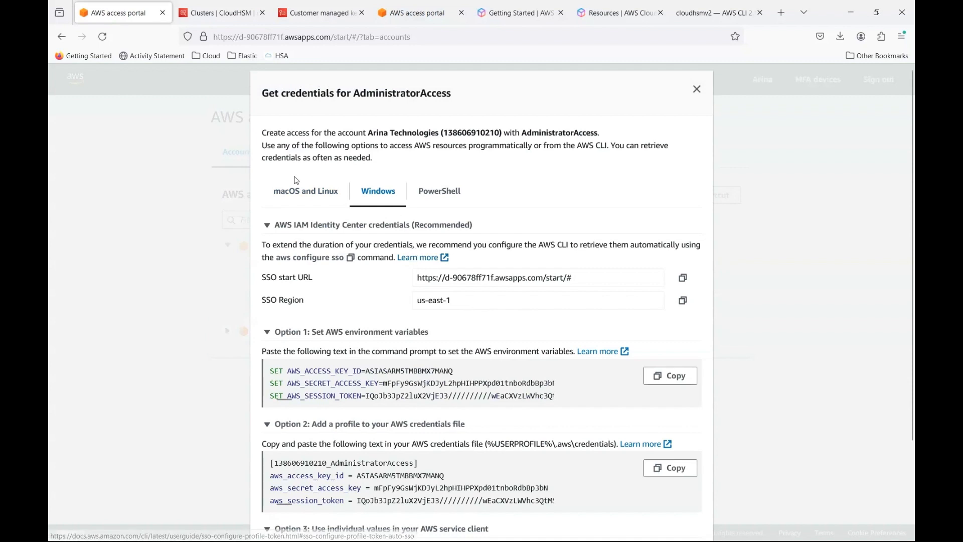
pyautogui.click(300, 191)
pyautogui.scroll(-2, 418, 327)
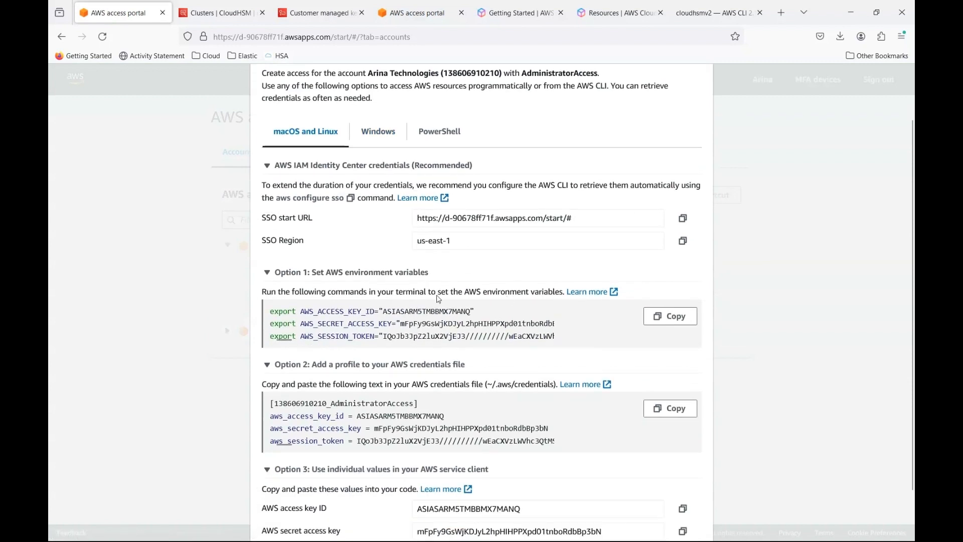
pyautogui.scroll(-1, 424, 353)
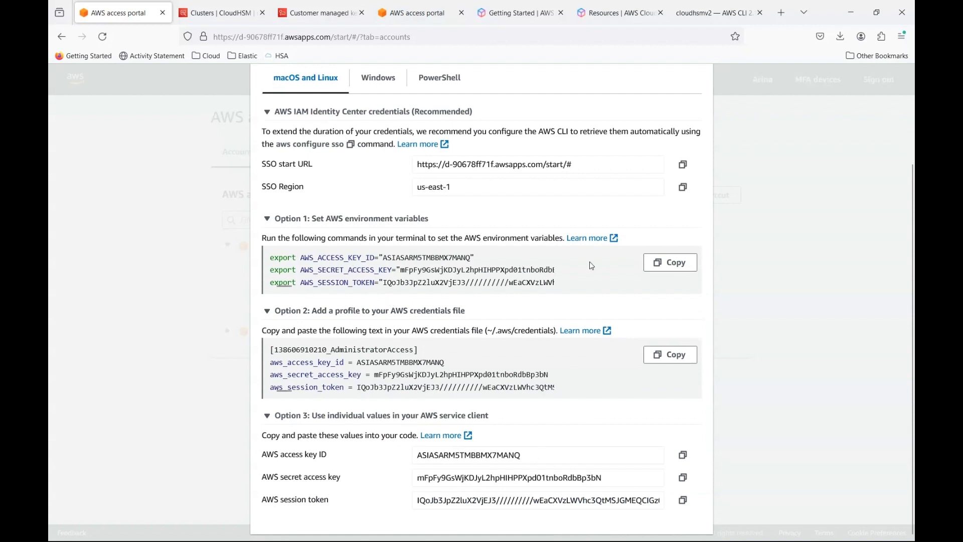
pyautogui.click(667, 262)
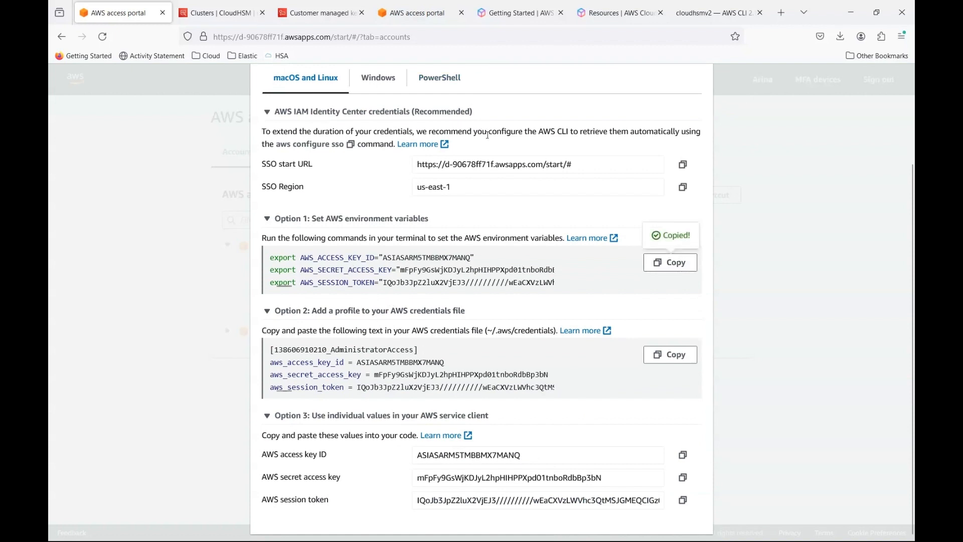
pyautogui.hotkey('alt', 'Tab')
pyautogui.press('Tab')
pyautogui.press('Tab')
pyautogui.press('Tab')
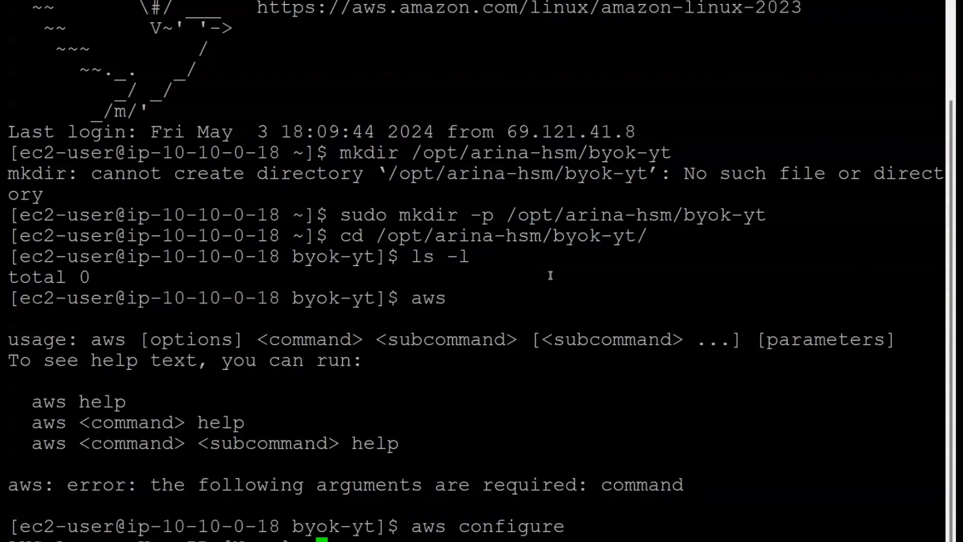
# Step: Cancel the pending prompt, run the pasted credential exports, and restart aws configure
pyautogui.hotkey('ctrl', 'c')
pyautogui.hotkey('ctrl', 'v')
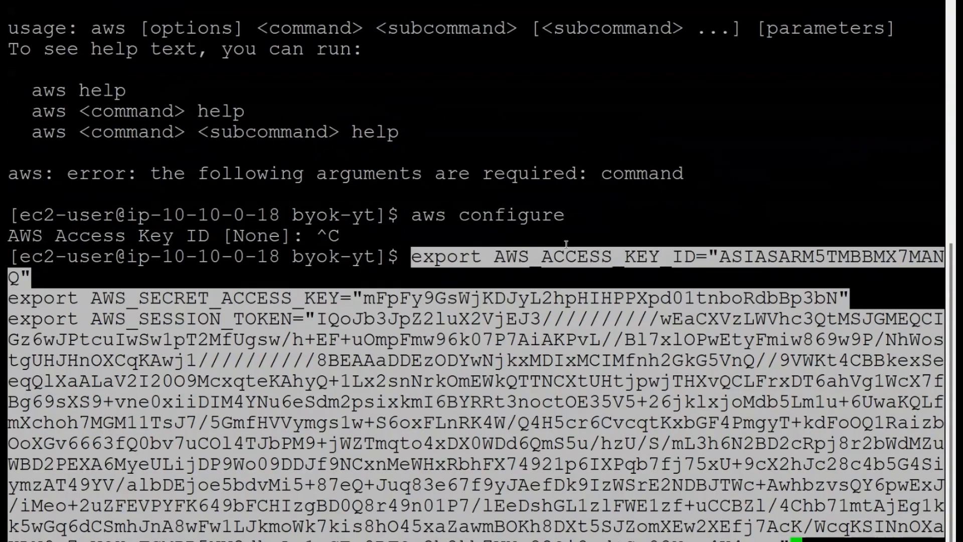
pyautogui.press('Return')
pyautogui.press('Return')
pyautogui.write('aws con')
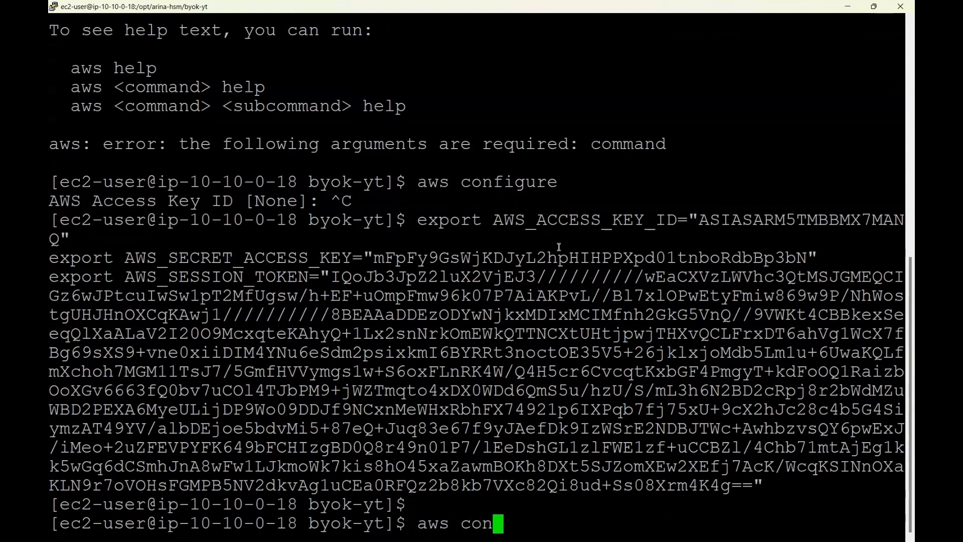
pyautogui.write('figure')
pyautogui.press('Return')
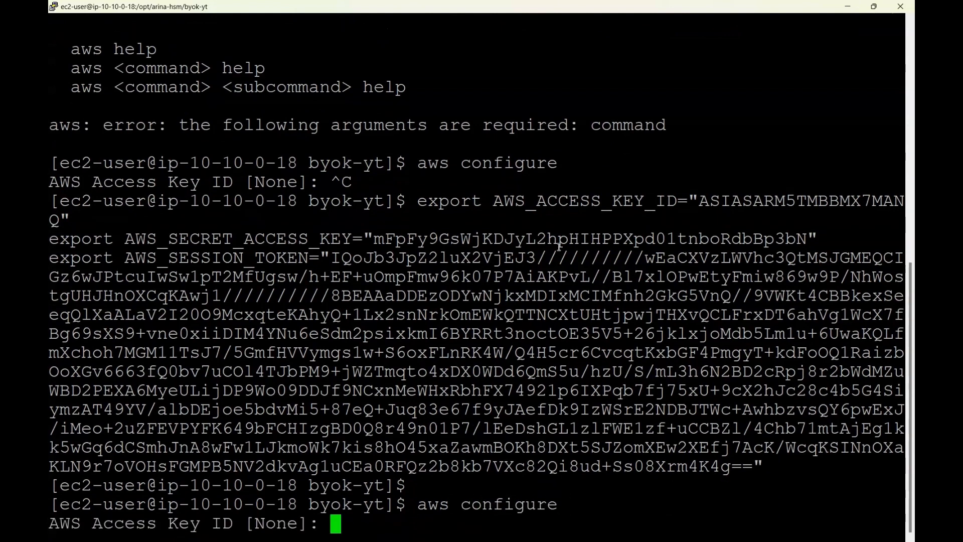
# Step: Enter the copied access key ID and secret key, region us-east-1, and default output format
pyautogui.hotkey('alt', 'Tab')
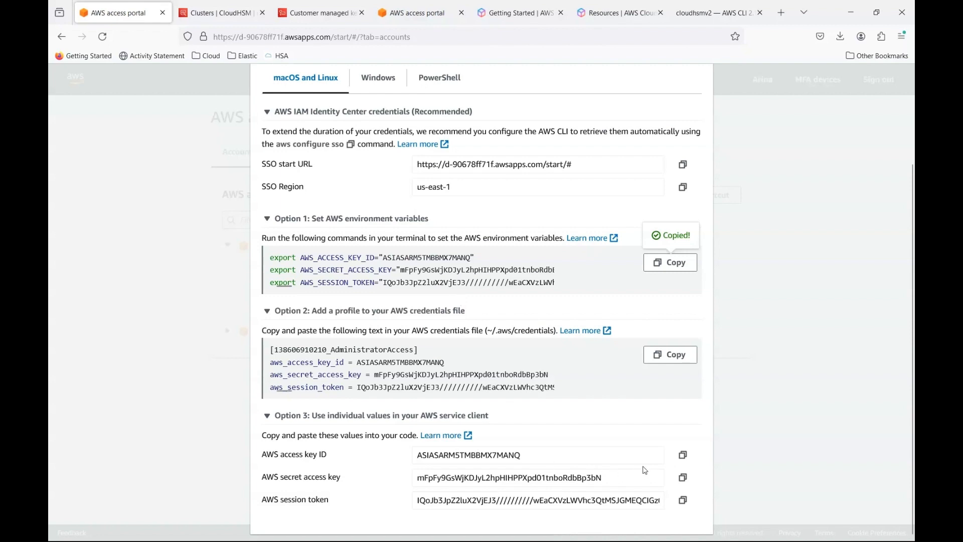
pyautogui.click(683, 455)
pyautogui.hotkey('alt', 'Tab')
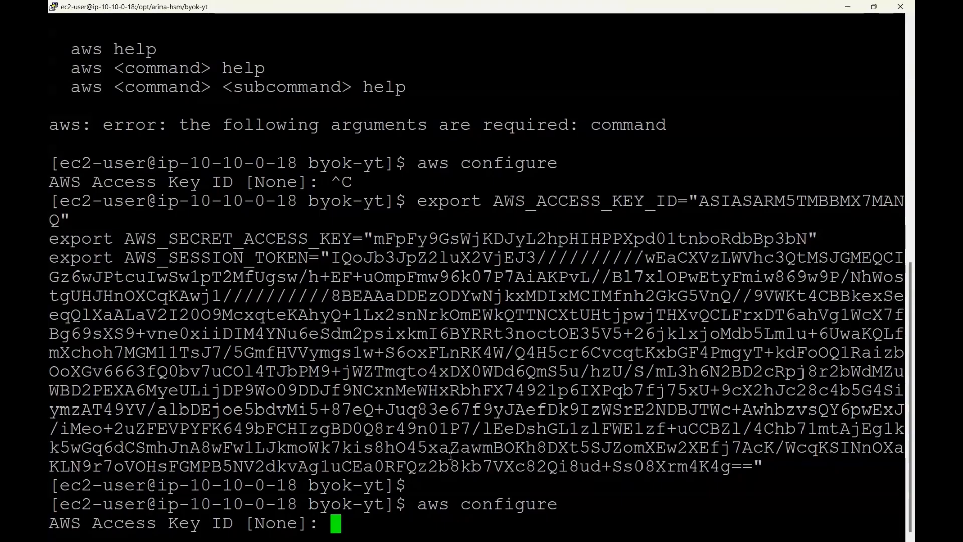
pyautogui.rightClick(510, 411)
pyautogui.press('Return')
pyautogui.hotkey('alt', 'Tab')
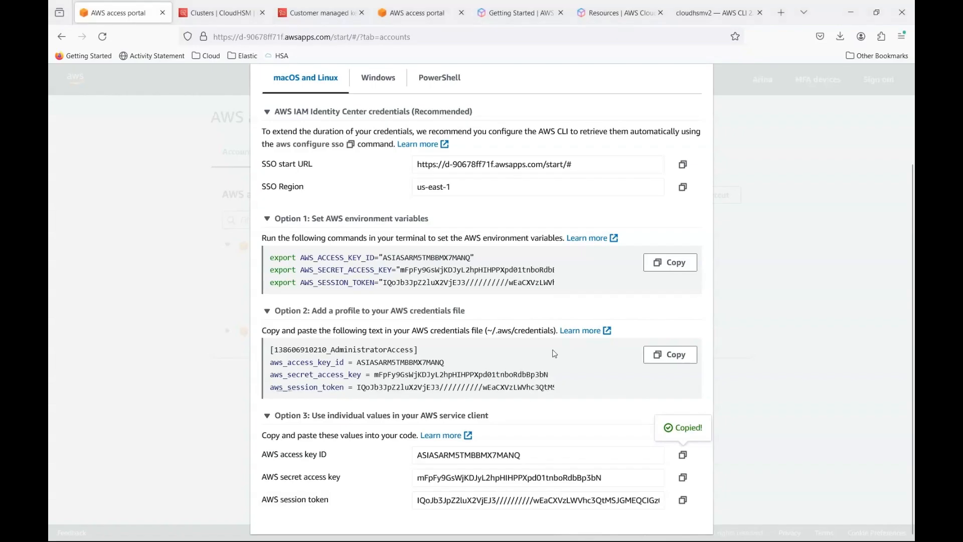
pyautogui.click(684, 477)
pyautogui.hotkey('alt', 'Tab')
pyautogui.rightClick(497, 335)
pyautogui.press('Return')
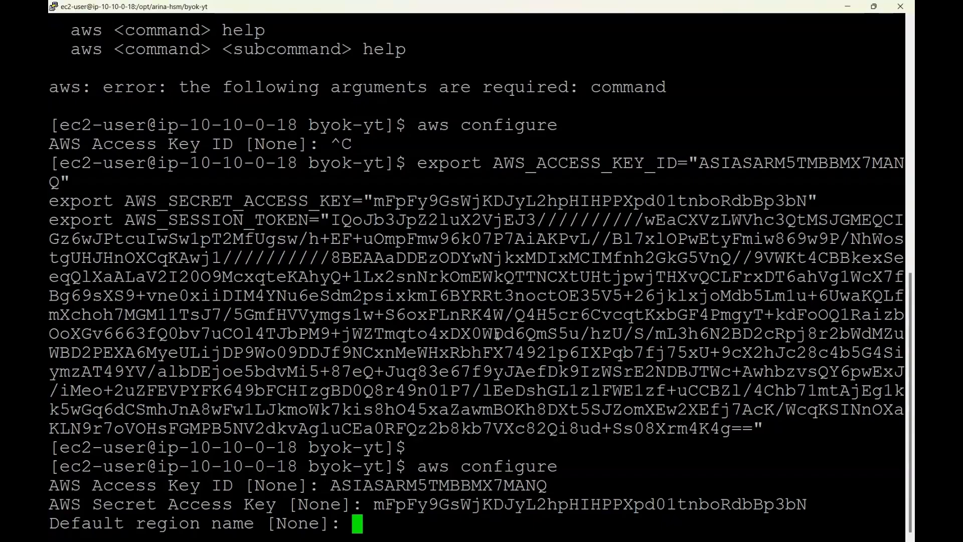
pyautogui.write('us')
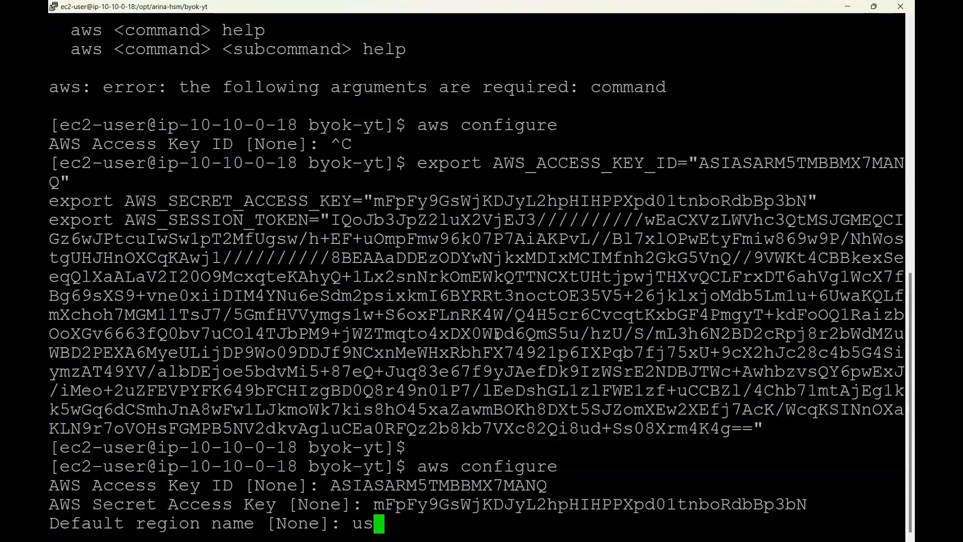
pyautogui.write('-east-1')
pyautogui.press('Return')
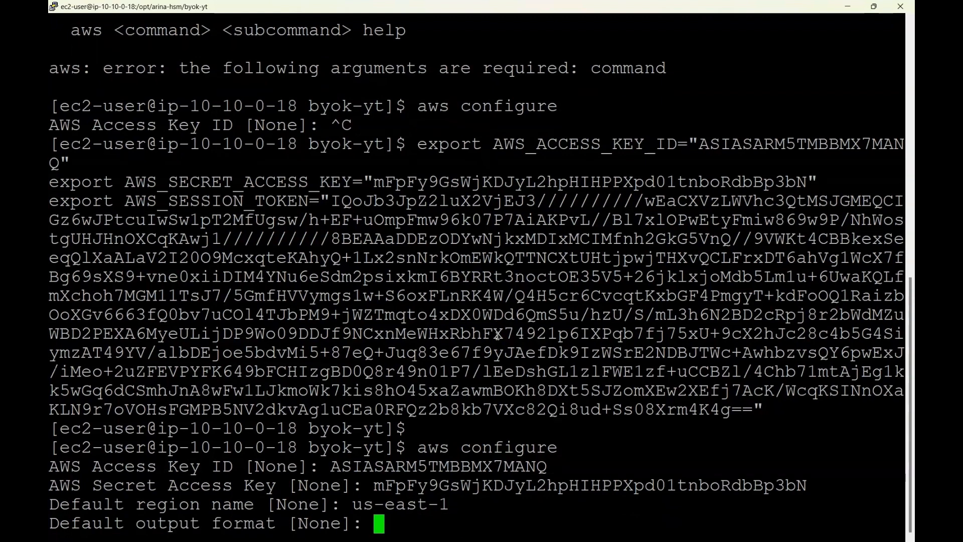
pyautogui.press('Return')
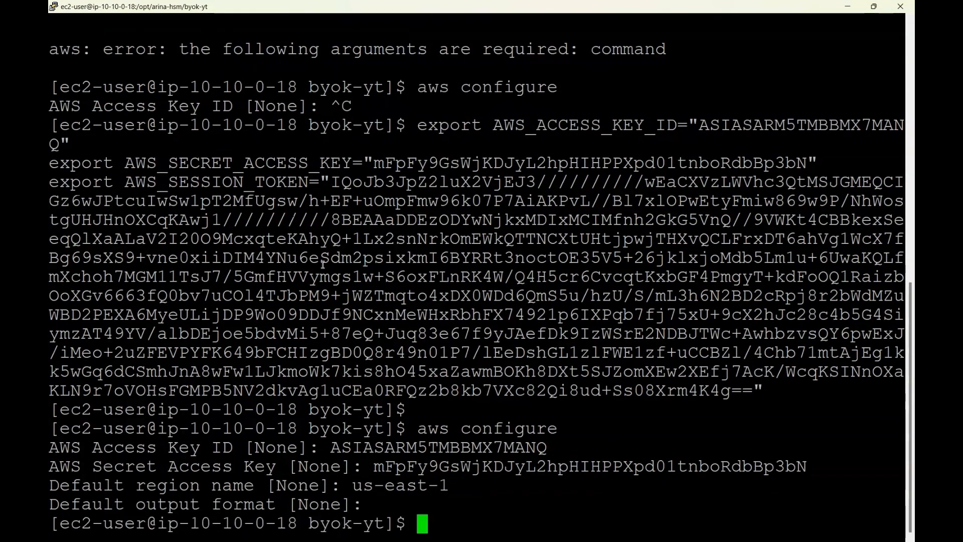
# Step: Verify the credentials with aws s3 ls, then clear the screen
pyautogui.write('aws s3 ls')
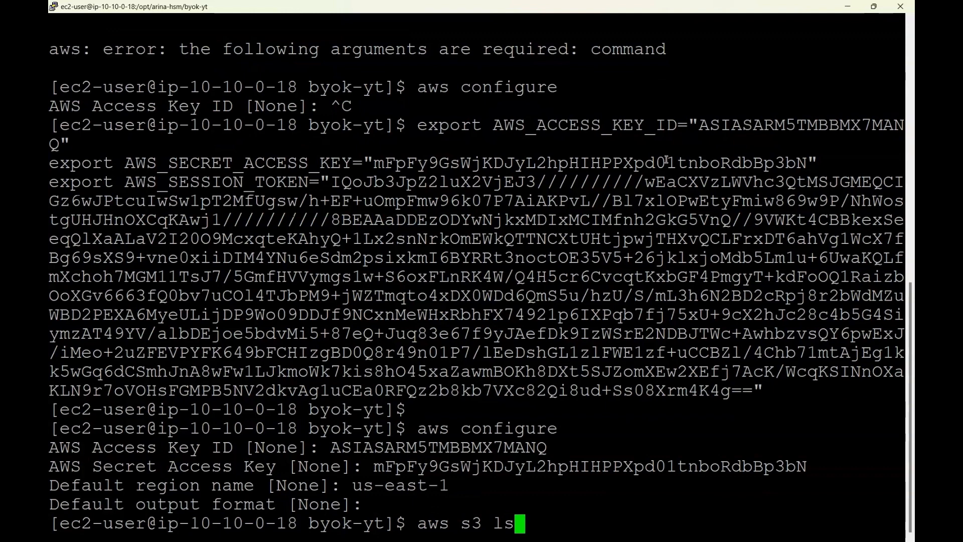
pyautogui.press('Return')
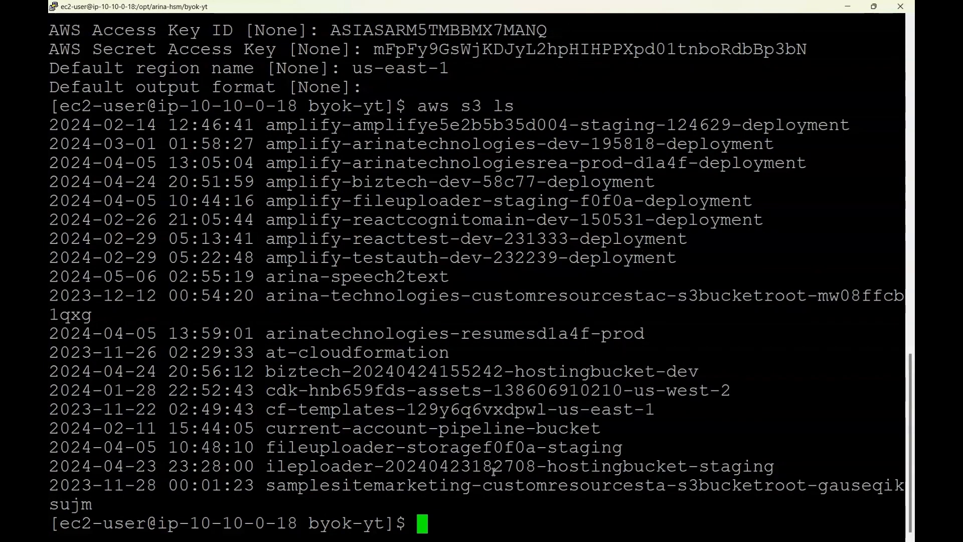
pyautogui.write('cl')
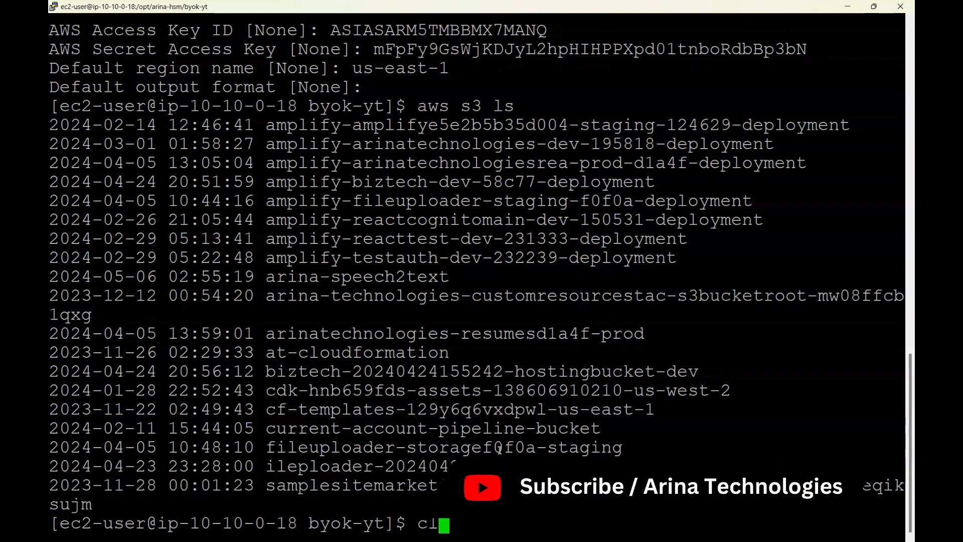
pyautogui.write('s')
pyautogui.press('Return')
pyautogui.write('clea')
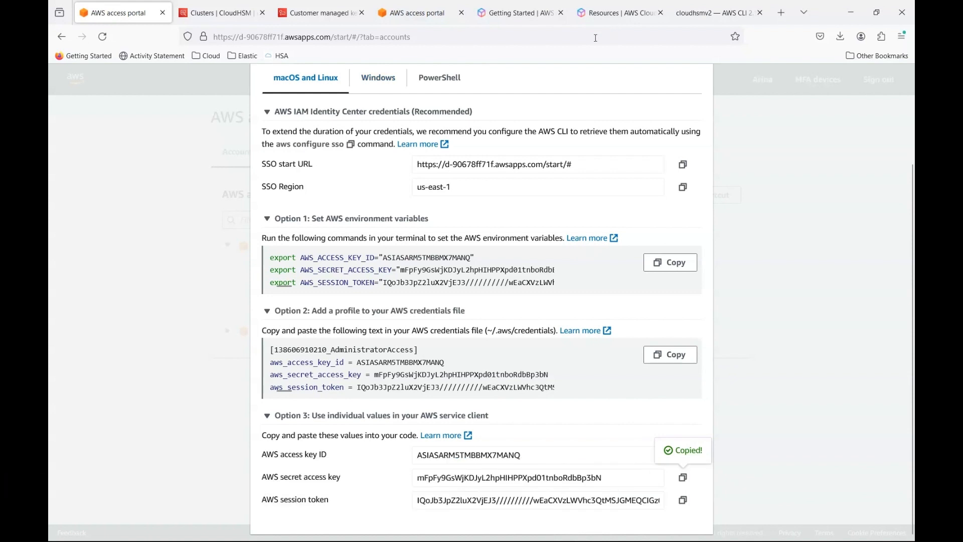
pyautogui.hotkey('alt', 'Tab')
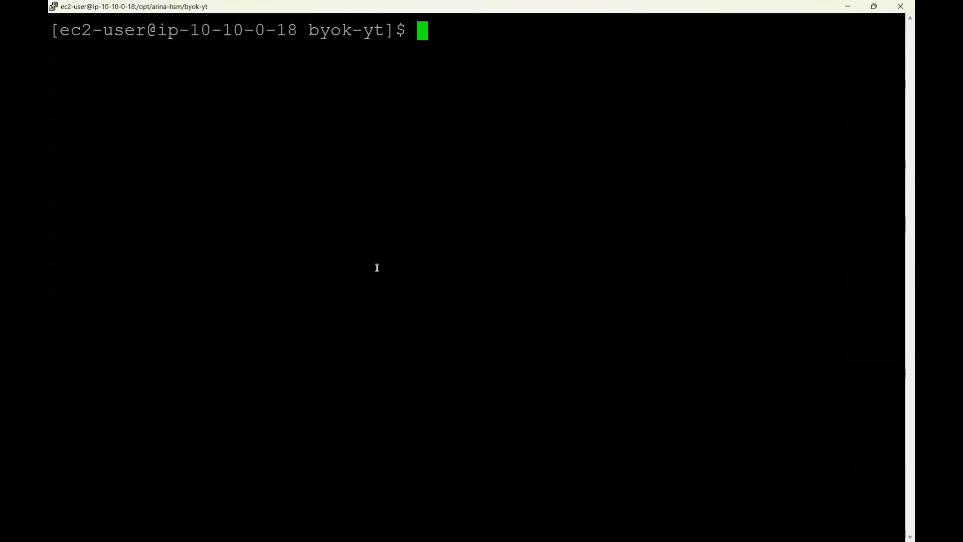
# Step: Run aws kms create-key --origin EXTERNAL --region us-east-1 and select its KeyMetadata JSON output
pyautogui.write('aws kms create-key ')
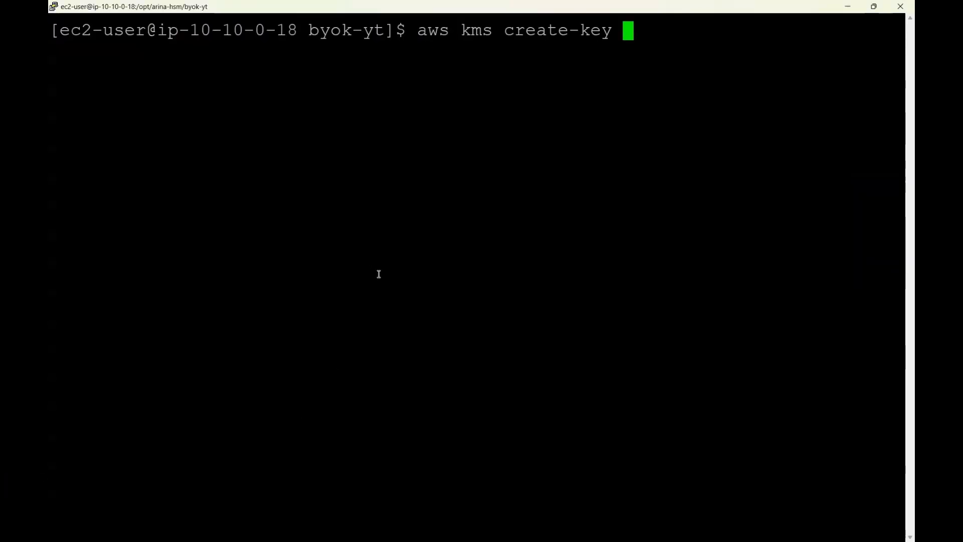
pyautogui.write('--origin EXTERNAL --region us-east-1')
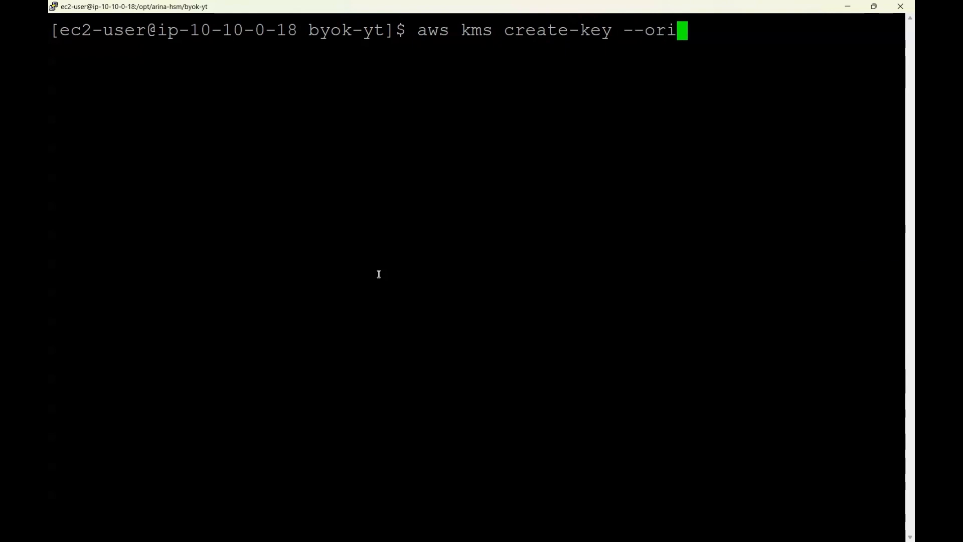
pyautogui.press('Return')
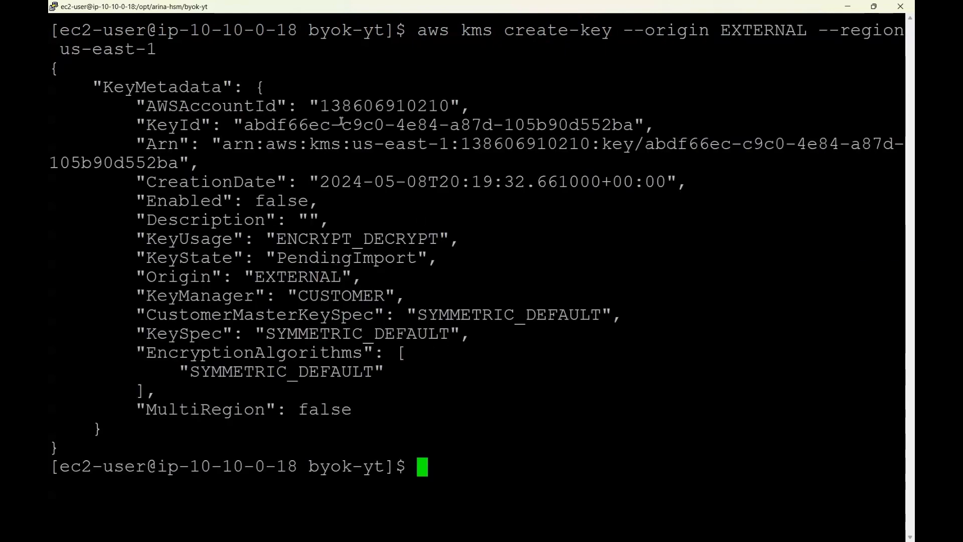
pyautogui.moveTo(53, 70); pyautogui.dragTo(152, 446)
pyautogui.hotkey('ctrl', 'c')
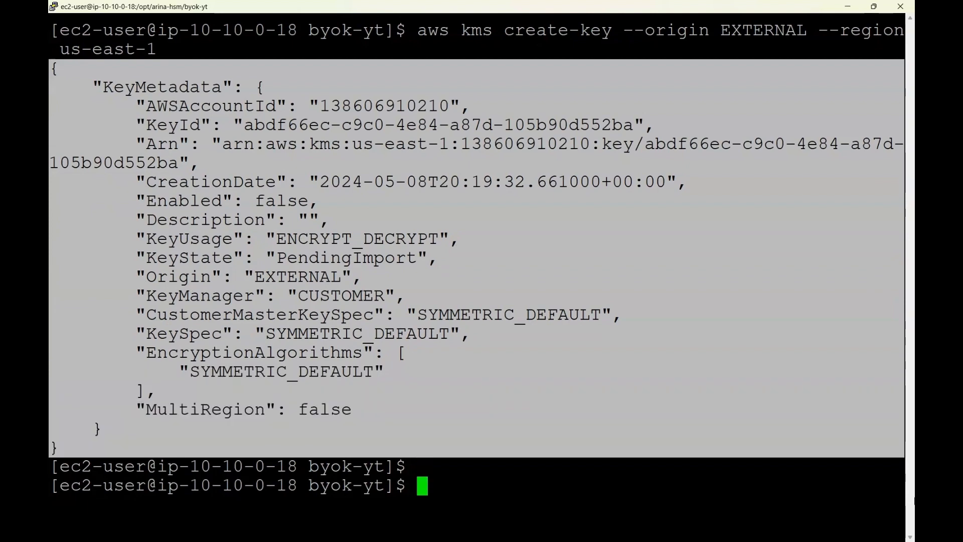
pyautogui.hotkey('alt', 'Tab')
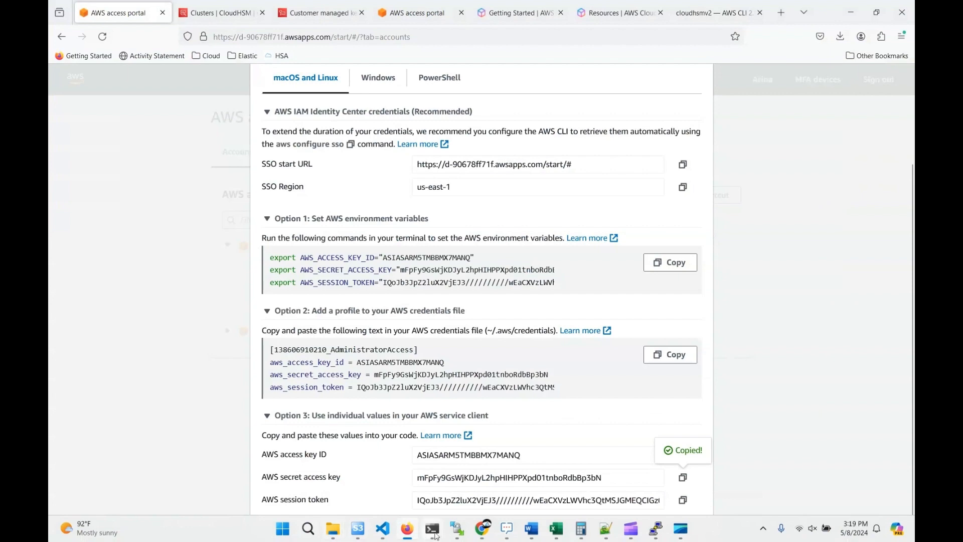
# Step: Paste the KeyMetadata JSON into Notepad++ 'new 4', select the KeyId, and reopen the access portal tab
pyautogui.click(606, 531)
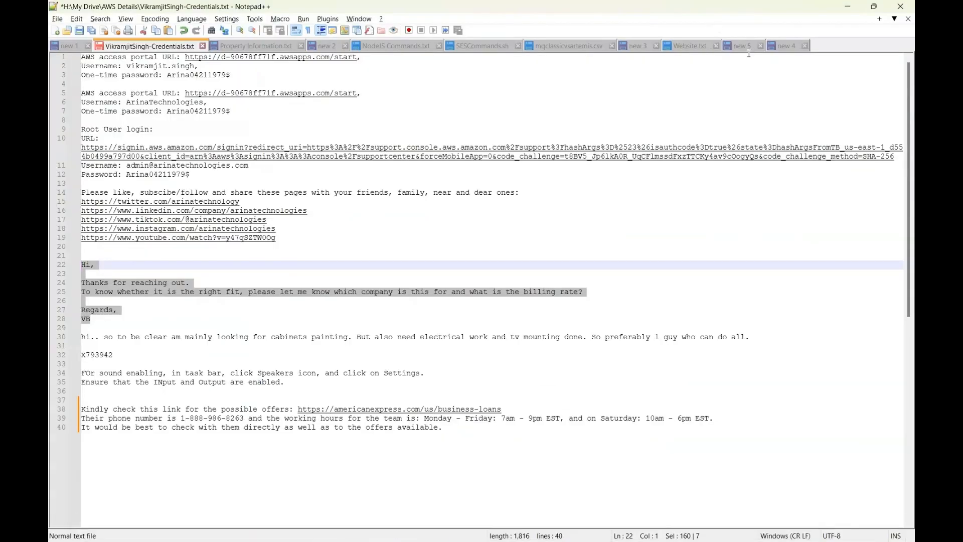
pyautogui.click(786, 47)
pyautogui.hotkey('ctrl', 'v')
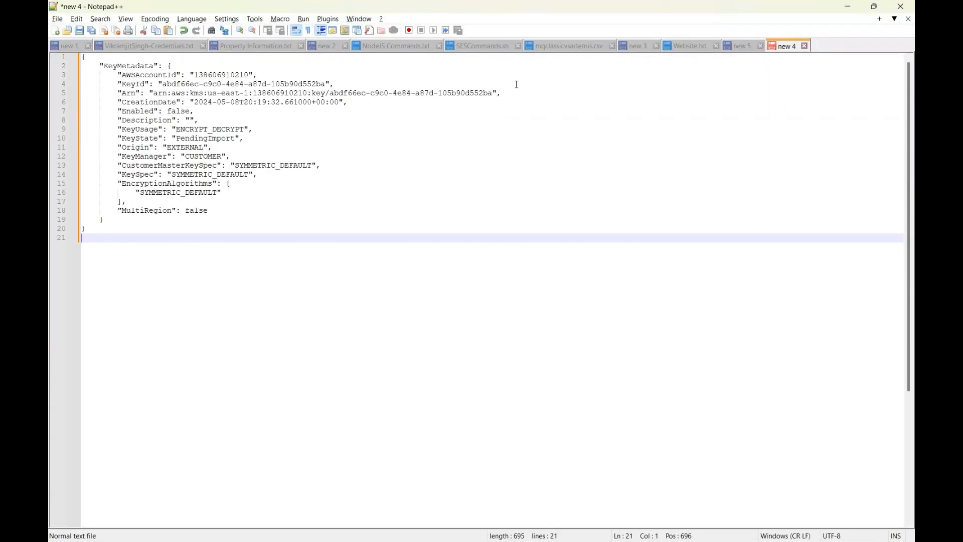
pyautogui.moveTo(163, 86); pyautogui.dragTo(316, 85)
pyautogui.hotkey('alt', 'Tab')
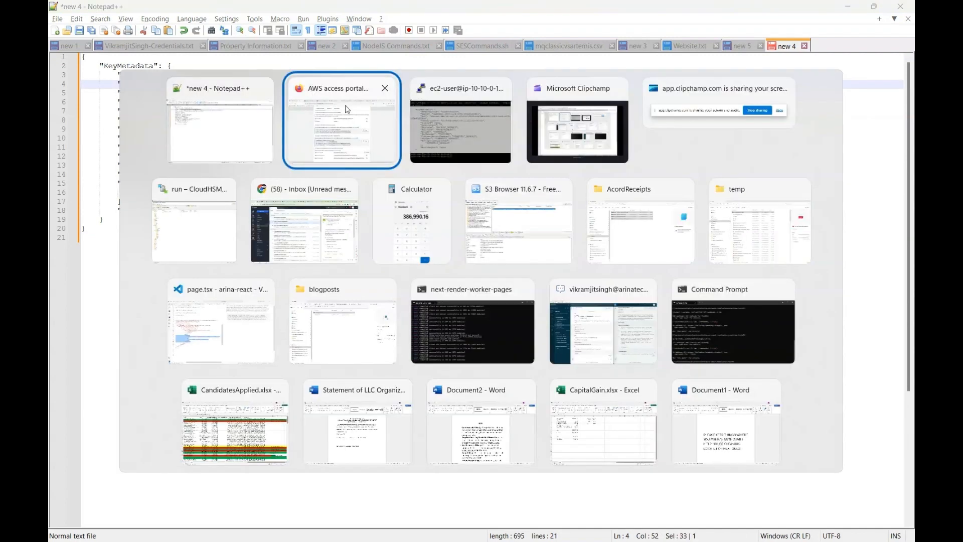
pyautogui.click(347, 110)
pyautogui.click(431, 16)
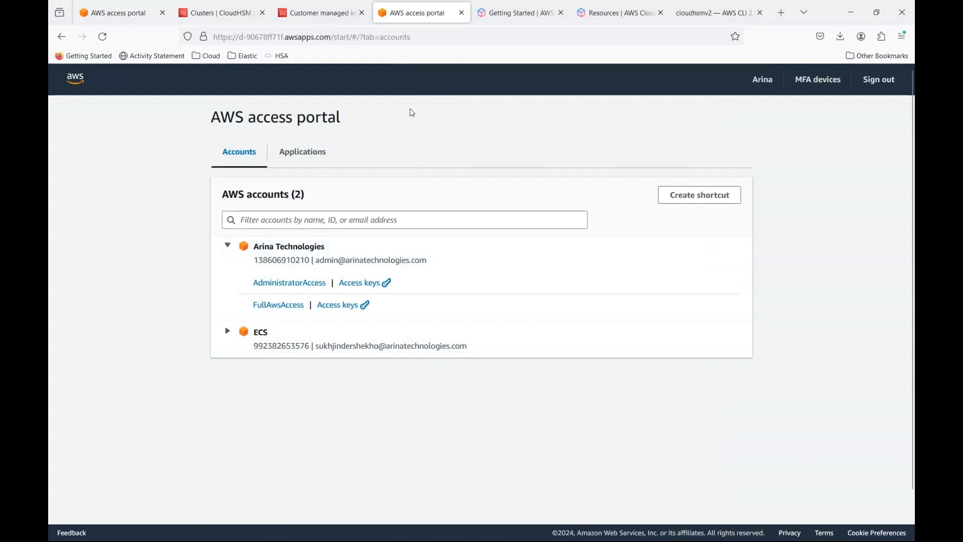
# Step: Show the Customer managed keys page and check the key's Pending import status against the terminal output
pyautogui.click(318, 13)
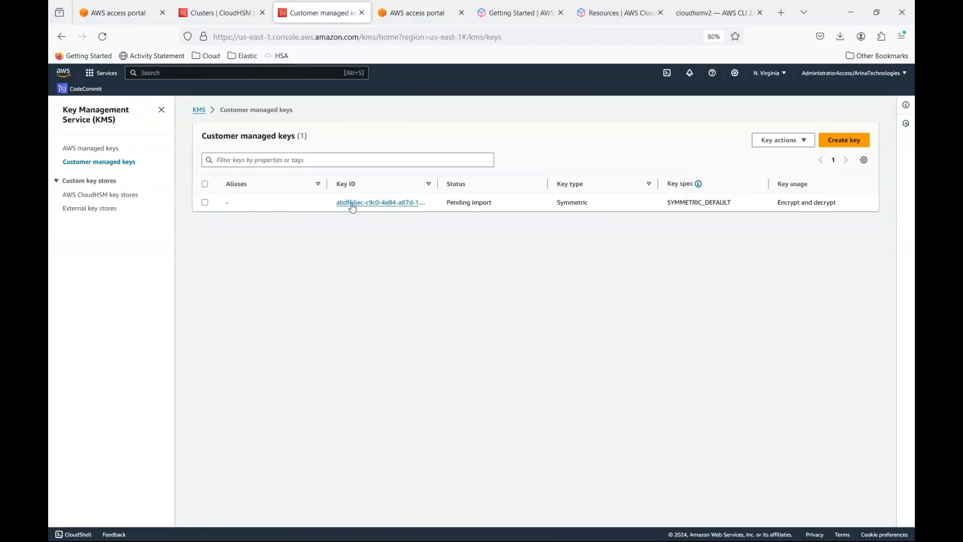
pyautogui.tripleClick(476, 205)
pyautogui.hotkey('alt', 'Tab')
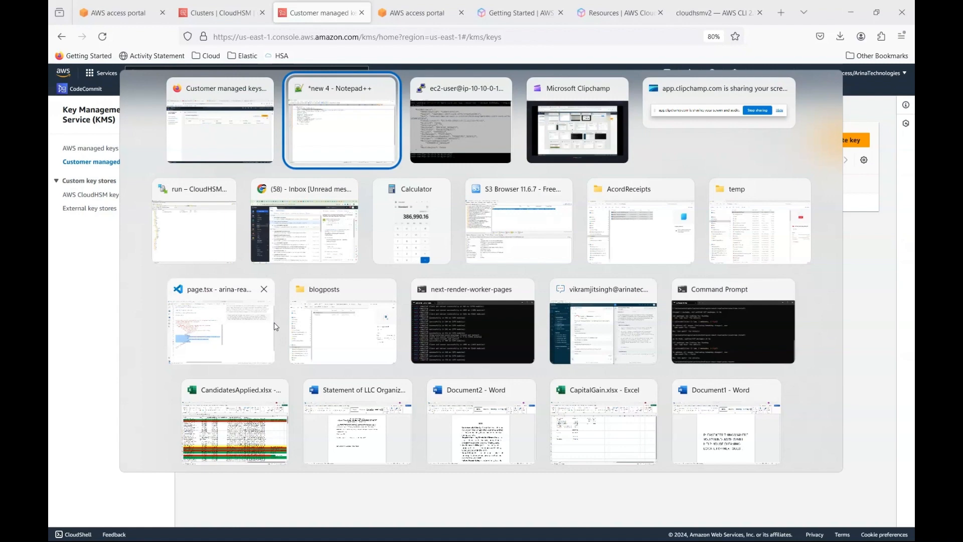
pyautogui.hotkey('alt', 'Tab')
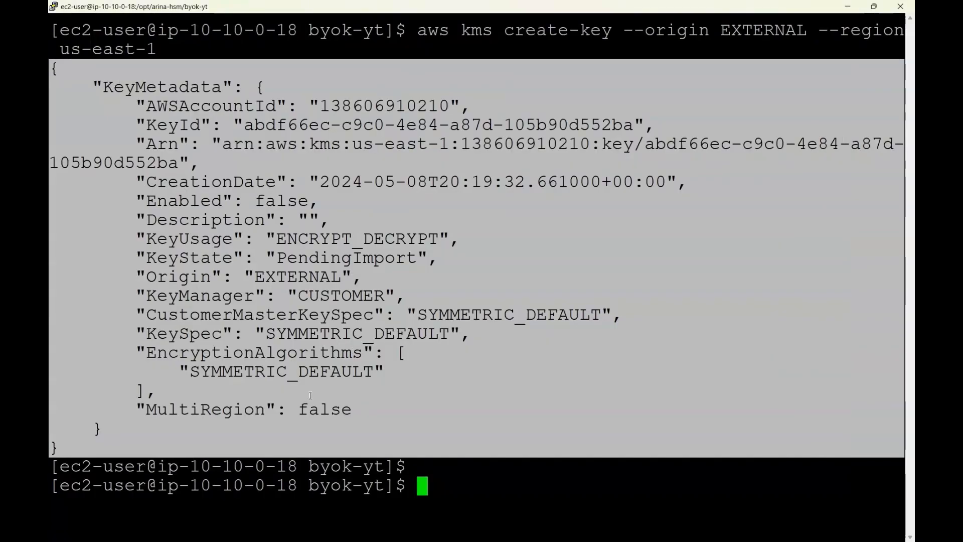
pyautogui.click(440, 480)
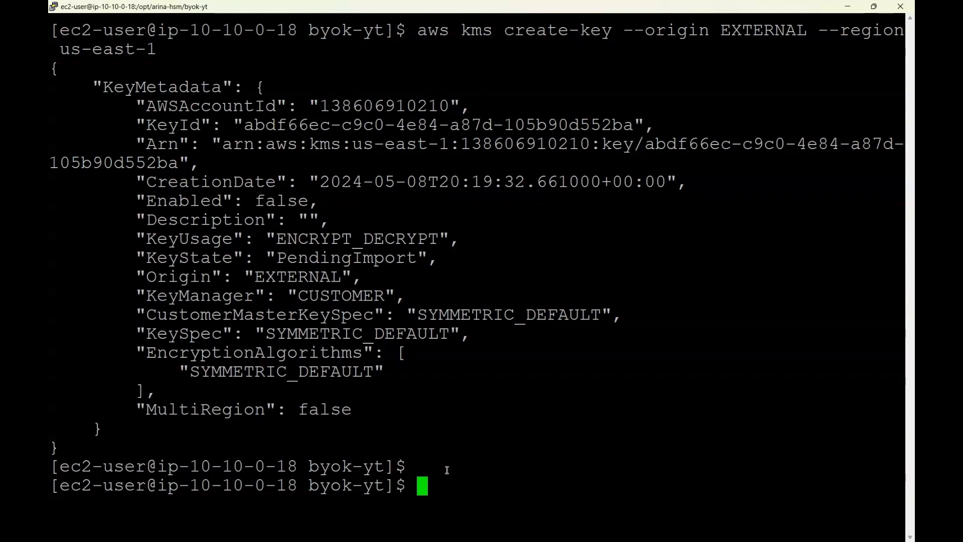
pyautogui.hotkey('alt', 'Tab')
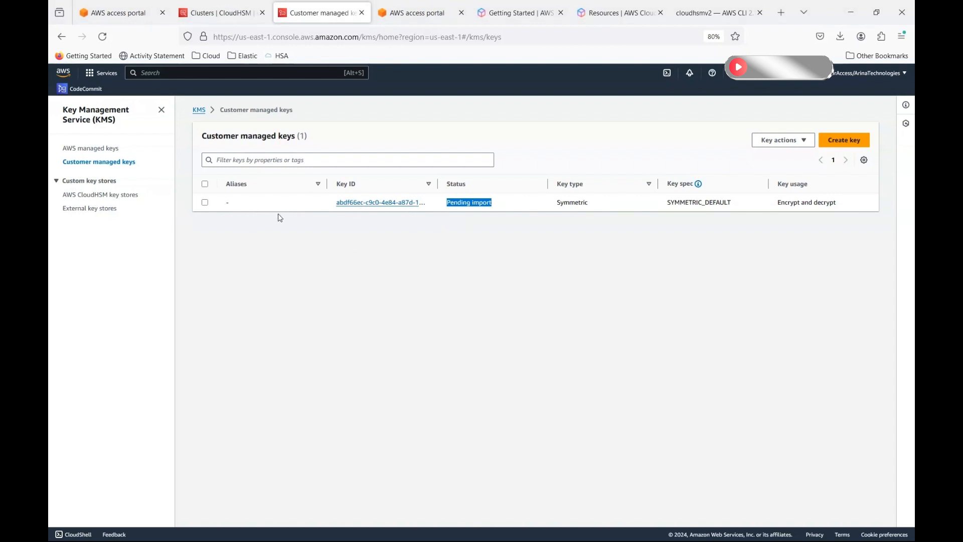
# Step: Select the pending-import key and review its available Key actions
pyautogui.doubleClick(228, 202)
pyautogui.click(205, 203)
pyautogui.click(794, 146)
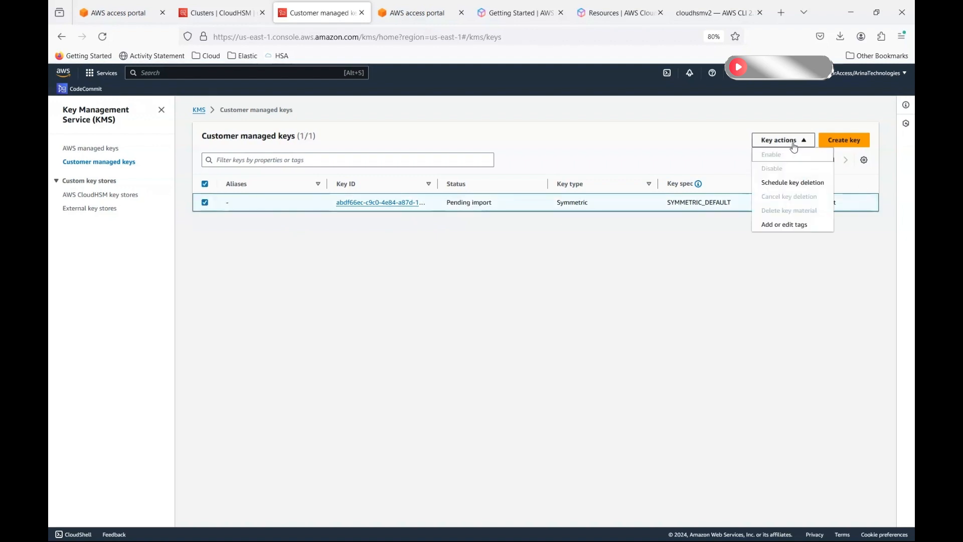
pyautogui.click(387, 278)
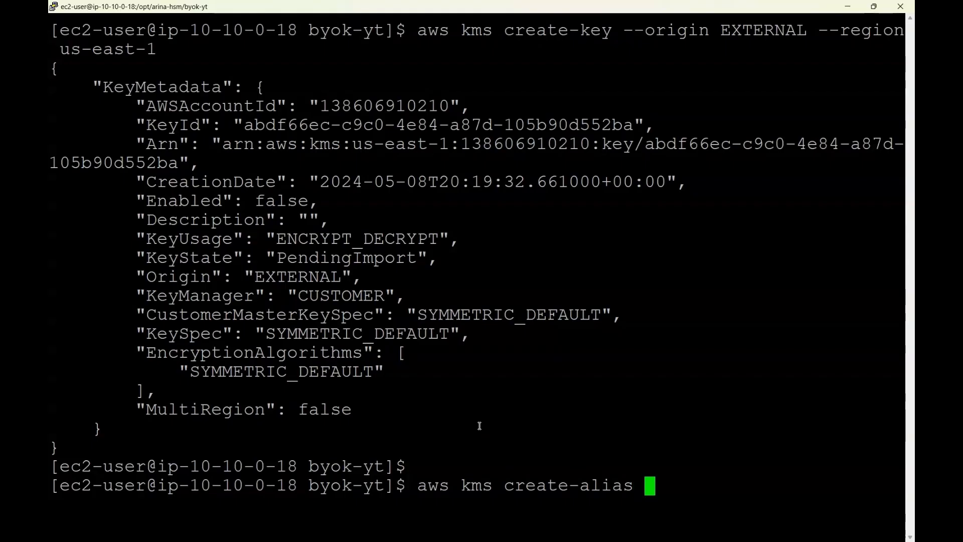
# Step: Run aws kms create-alias naming the new key alias/byok-arina, with its copied KeyId as target
pyautogui.write('--alias-name alias/')
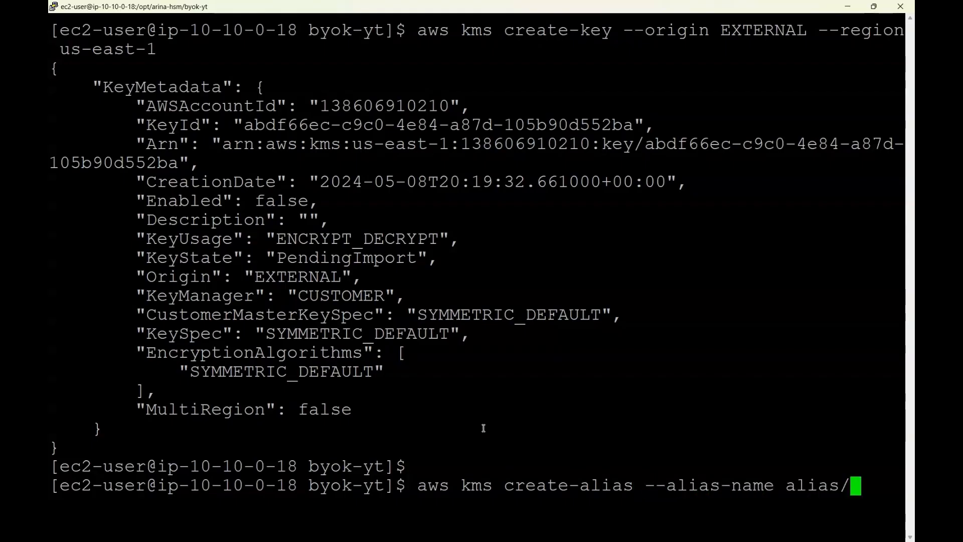
pyautogui.write('byok-alias')
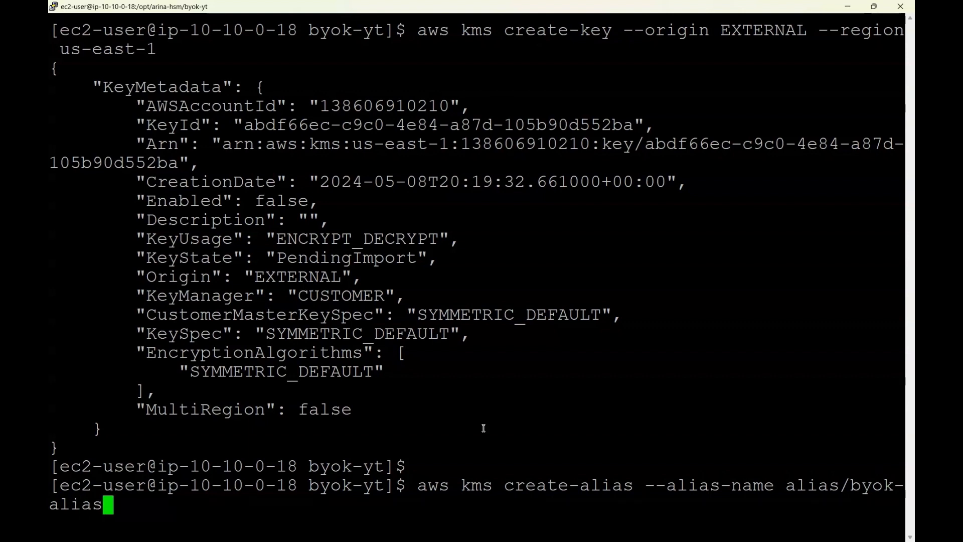
pyautogui.press('BackSpace')
pyautogui.press('BackSpace')
pyautogui.press('BackSpace')
pyautogui.press('BackSpace')
pyautogui.write('rina')
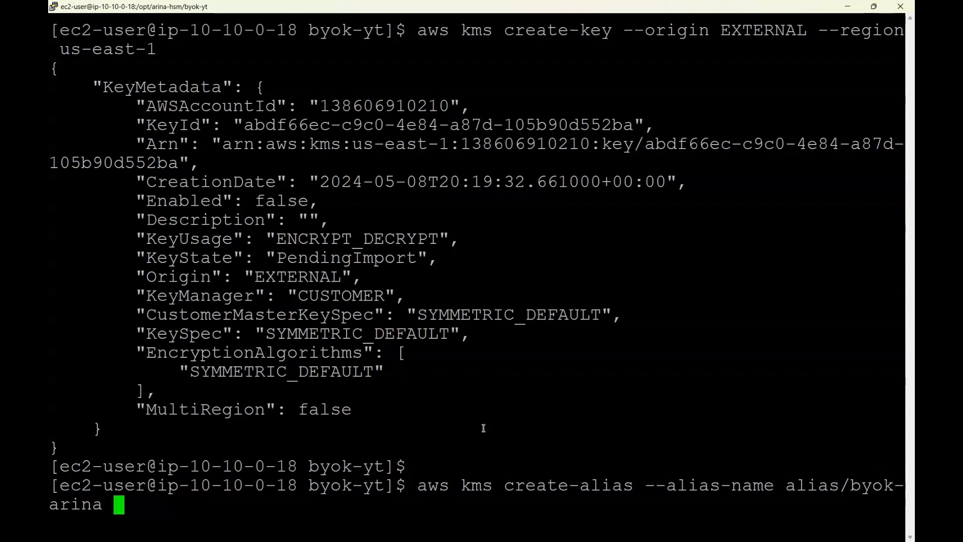
pyautogui.write(' --target-key-id')
pyautogui.hotkey('alt', 'Tab')
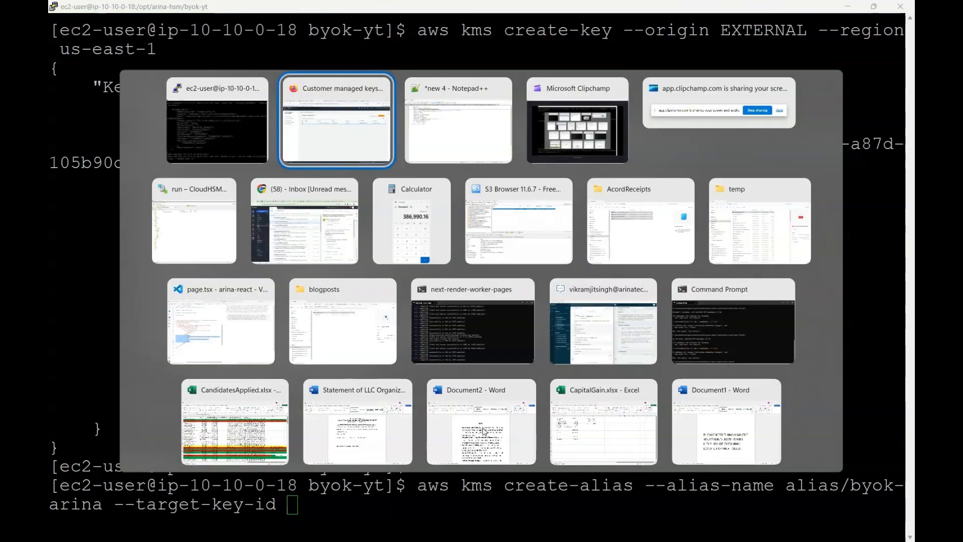
pyautogui.hotkey('alt', 'shift', 'Tab')
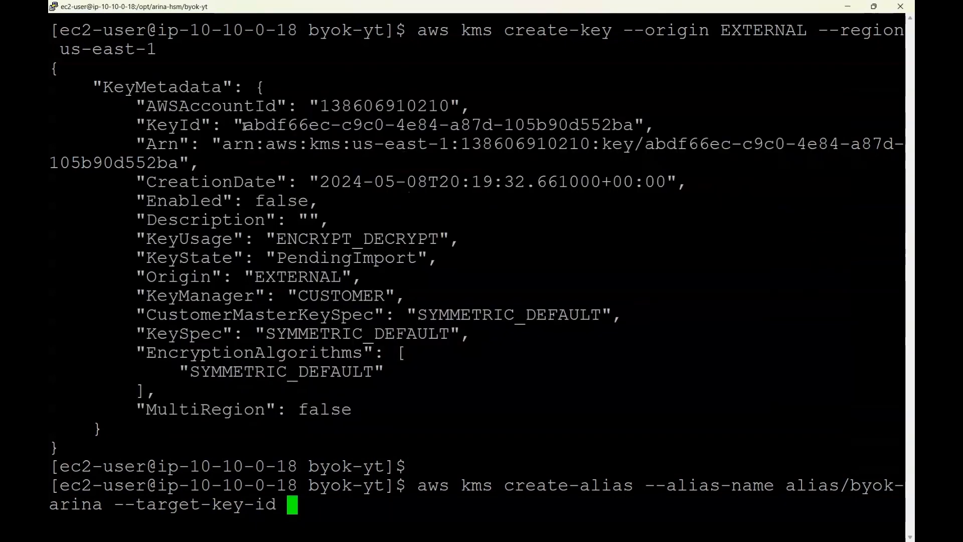
pyautogui.moveTo(245, 126); pyautogui.dragTo(627, 120)
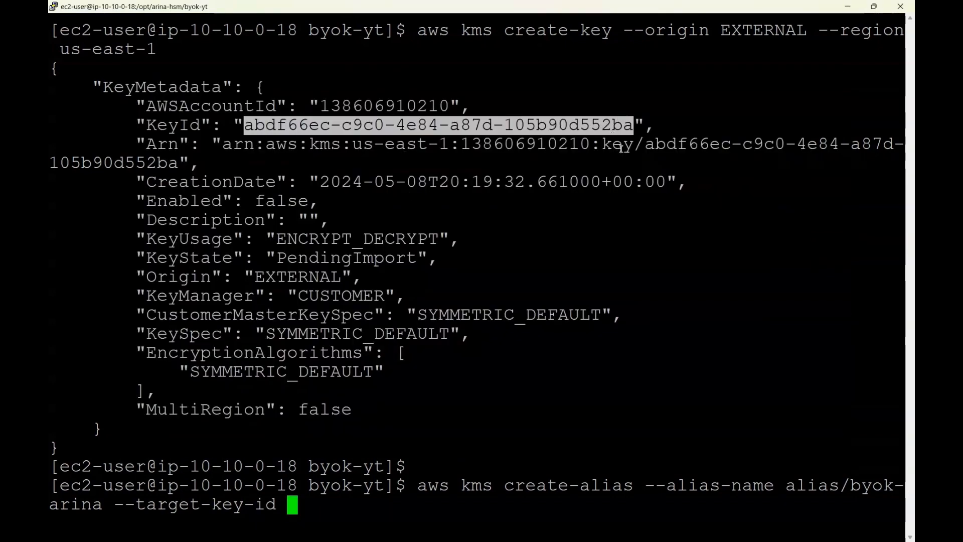
pyautogui.rightClick(636, 180)
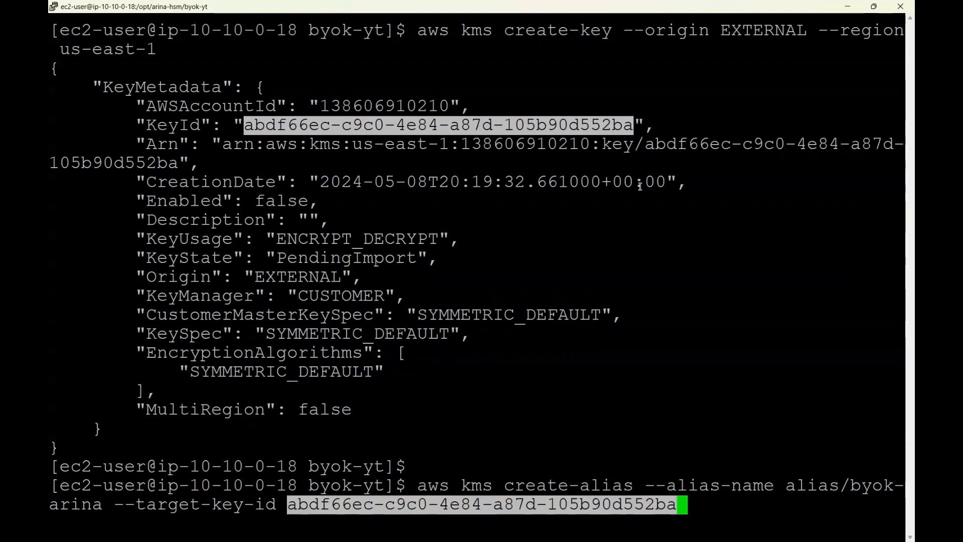
pyautogui.press('Return')
# Step: Confirm in the KMS console that the key now shows the byok-arina alias
pyautogui.hotkey('alt', 'Tab')
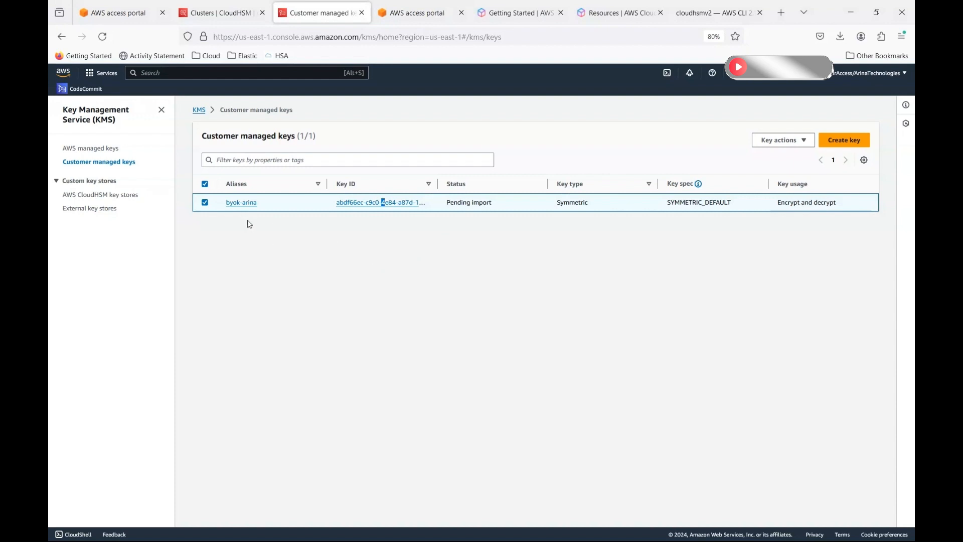
pyautogui.moveTo(262, 203); pyautogui.dragTo(222, 204)
pyautogui.hotkey('alt', 'Tab')
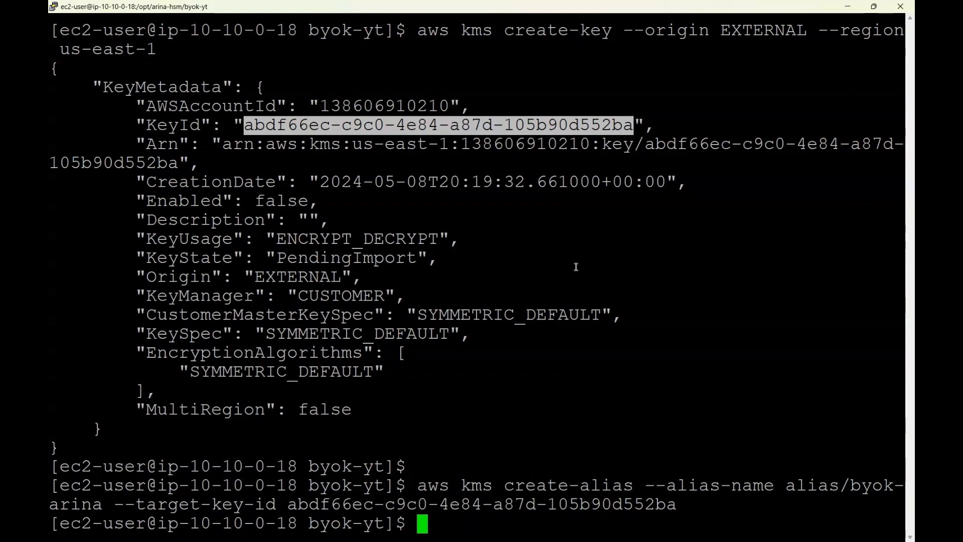
# Step: Enter aws kms get-parameters-for-import for the key with RSAES_OAEP_SHA_256, RSA_2048, us-east-1 and ./WrappingParameters.json
pyautogui.write('a')
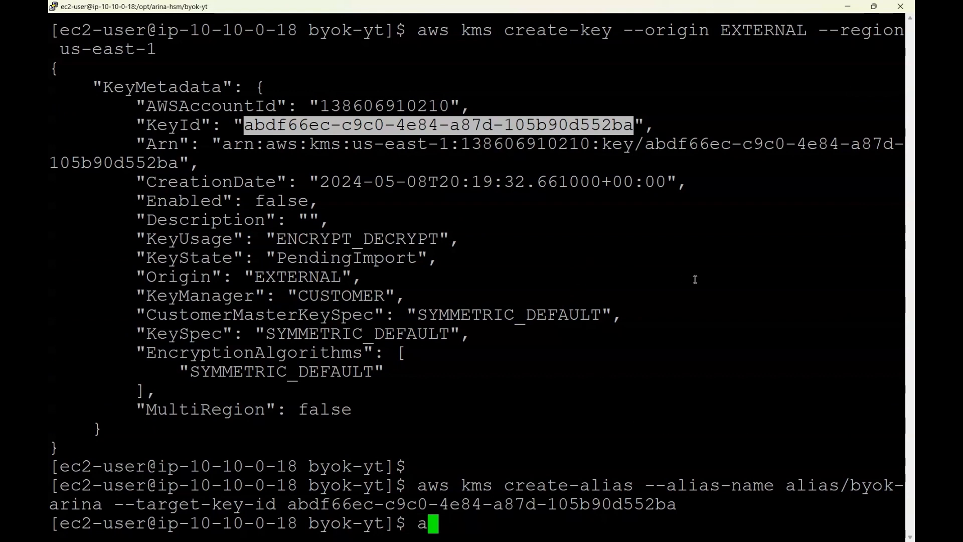
pyautogui.write('ws kms get')
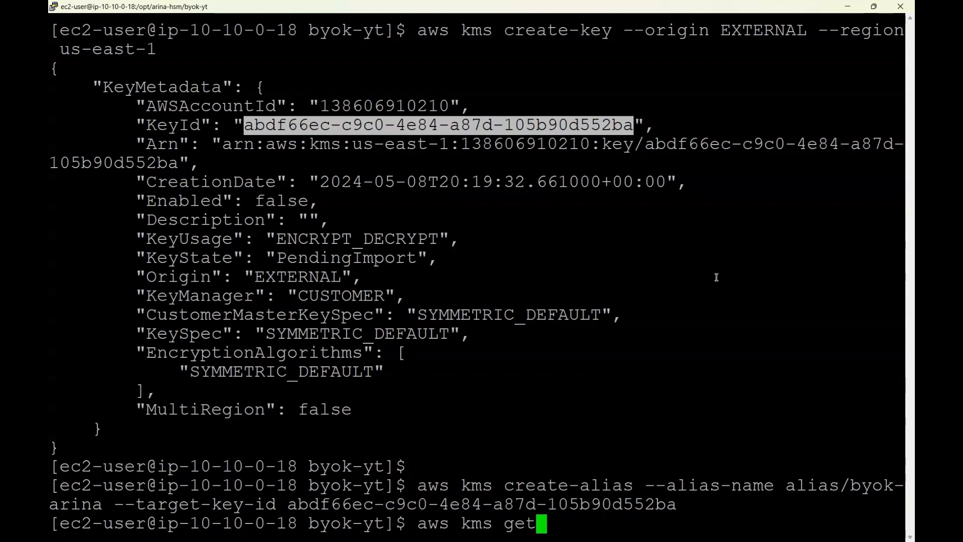
pyautogui.write('-parameters-for')
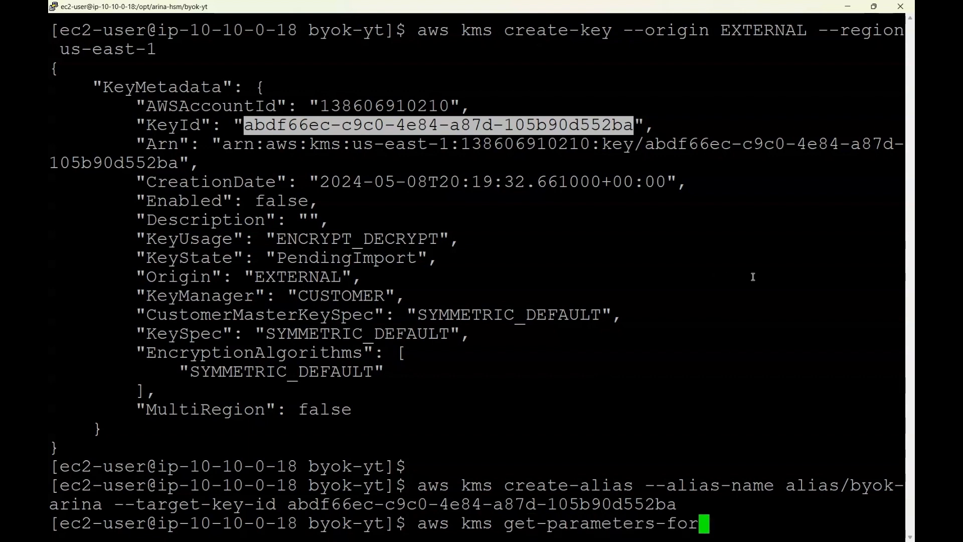
pyautogui.write('-import')
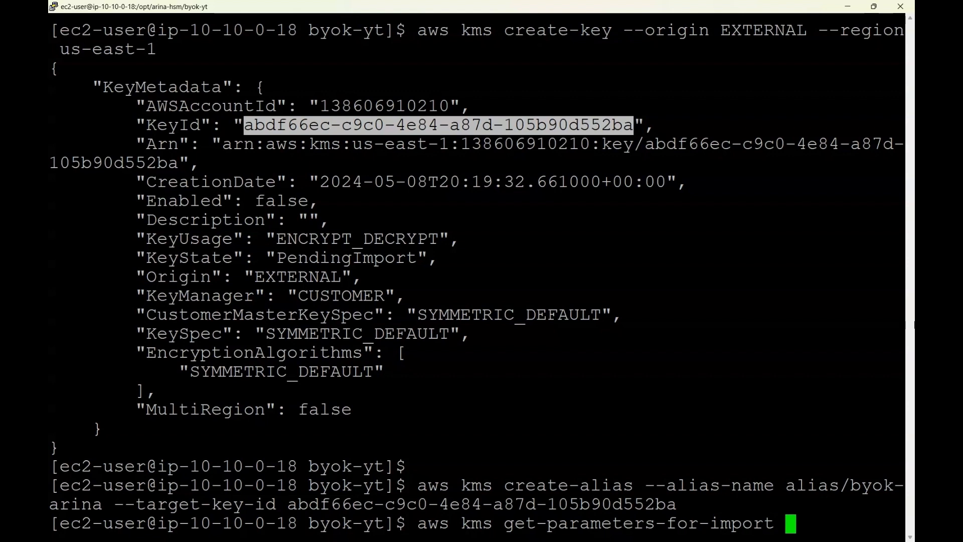
pyautogui.write(' --key-id')
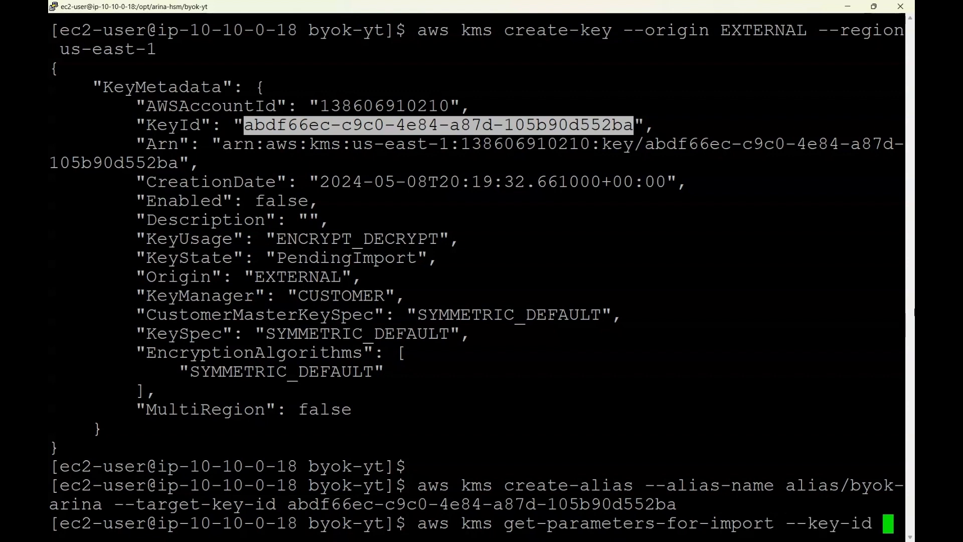
pyautogui.rightClick(801, 331)
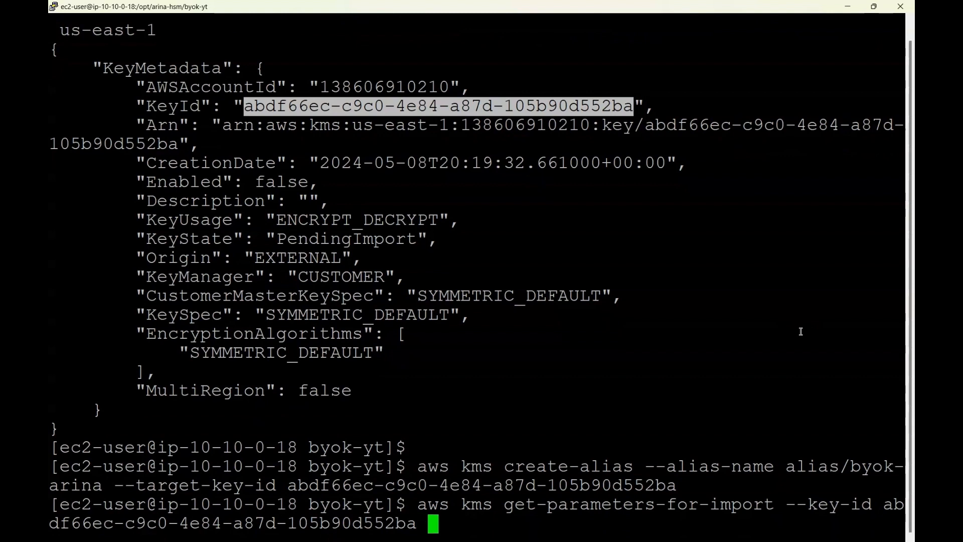
pyautogui.write('-wrappin')
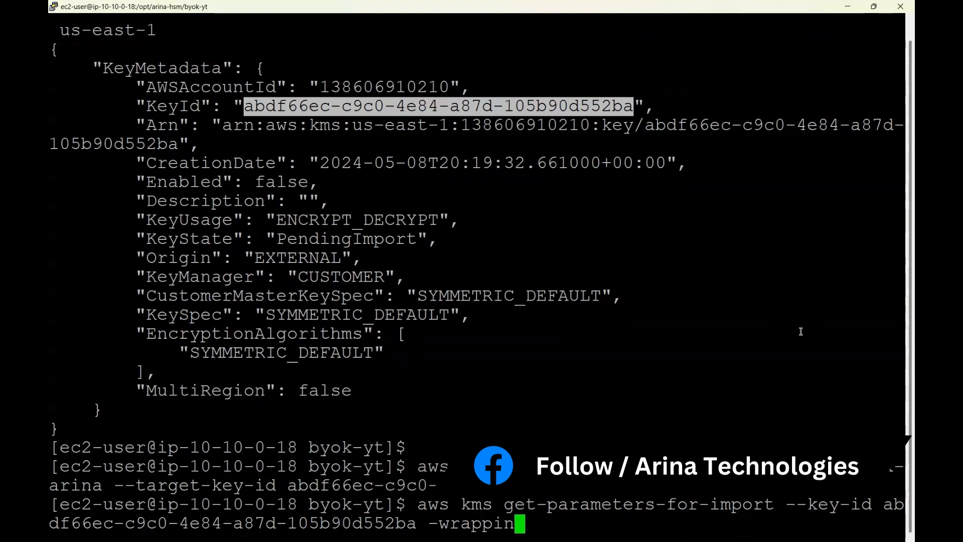
pyautogui.write('g-alogi')
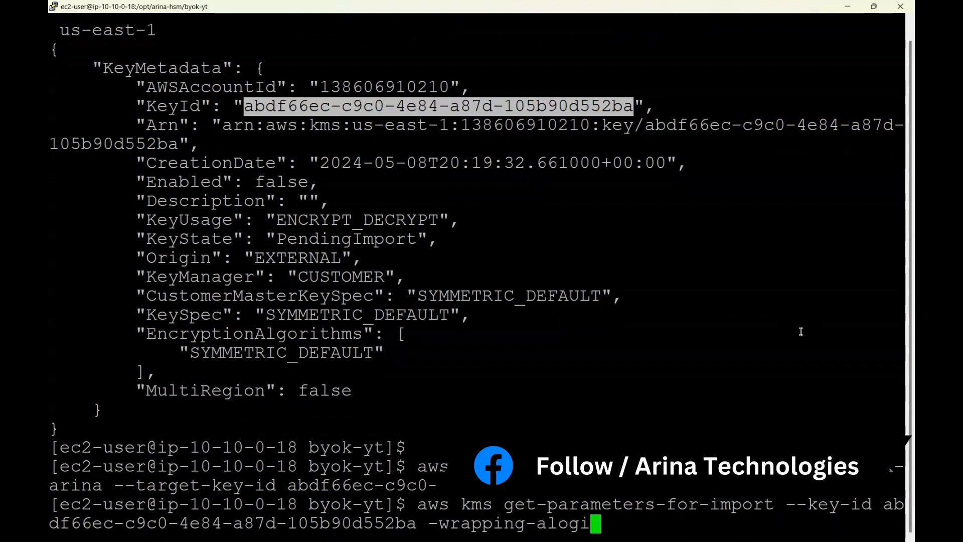
pyautogui.press('BackSpace')
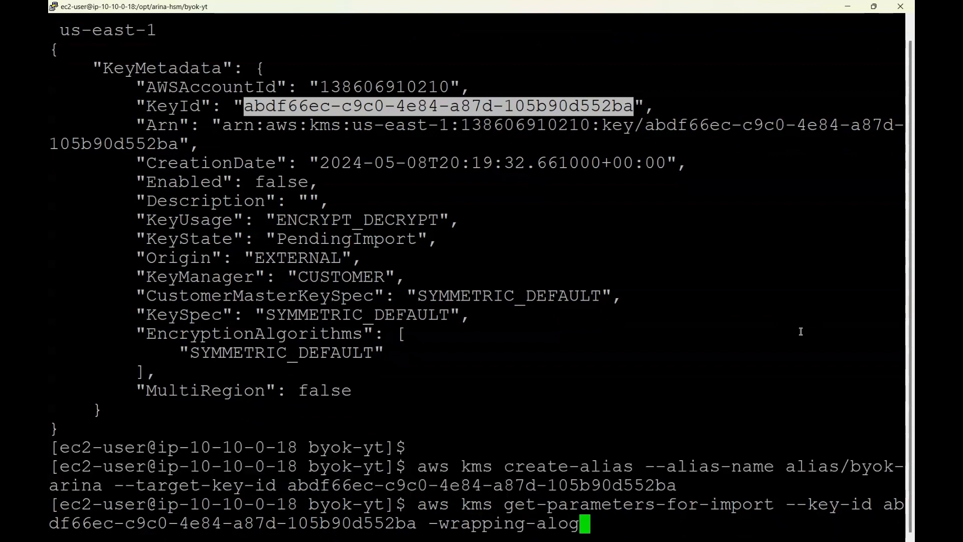
pyautogui.press('BackSpace')
pyautogui.press('BackSpace')
pyautogui.write('gorithm RSAES_OAEP_SHA')
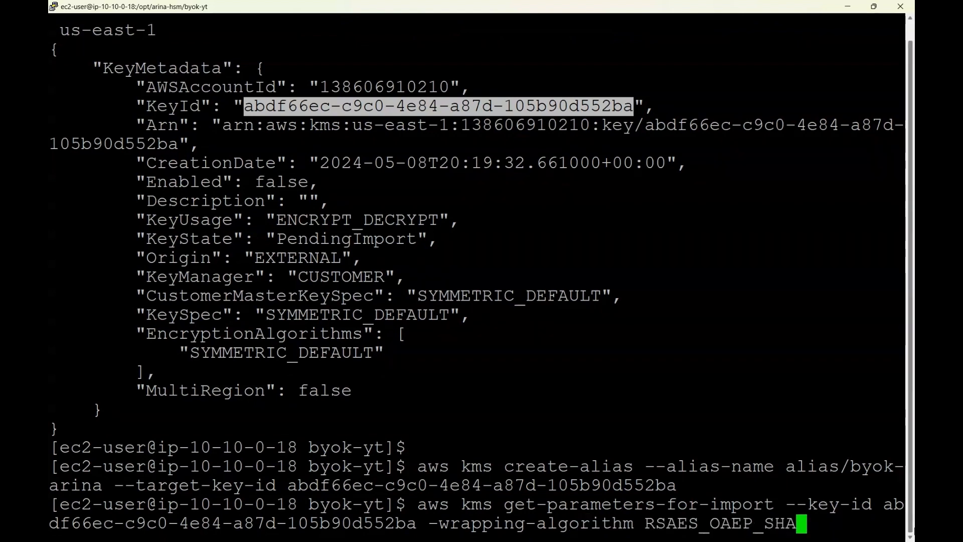
pyautogui.write('_256')
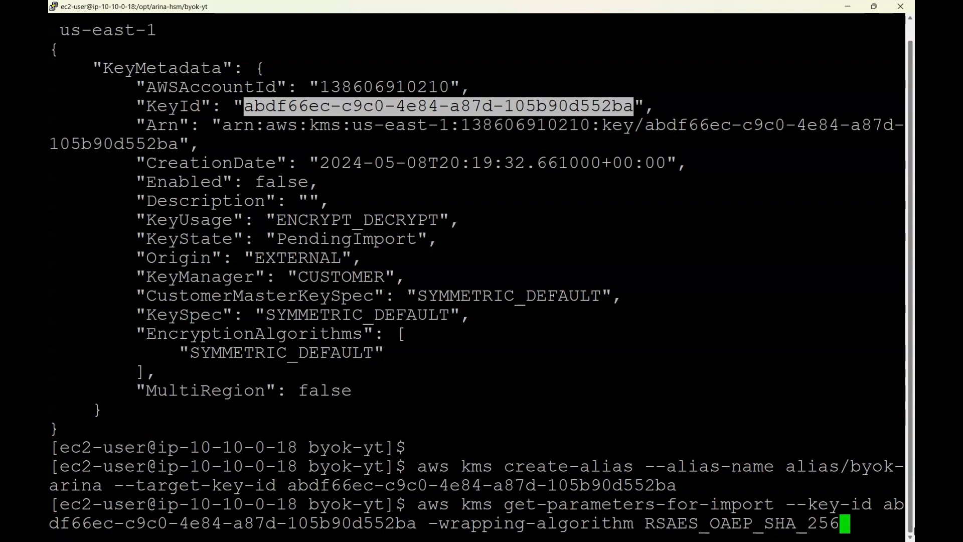
pyautogui.write(' --wrapping')
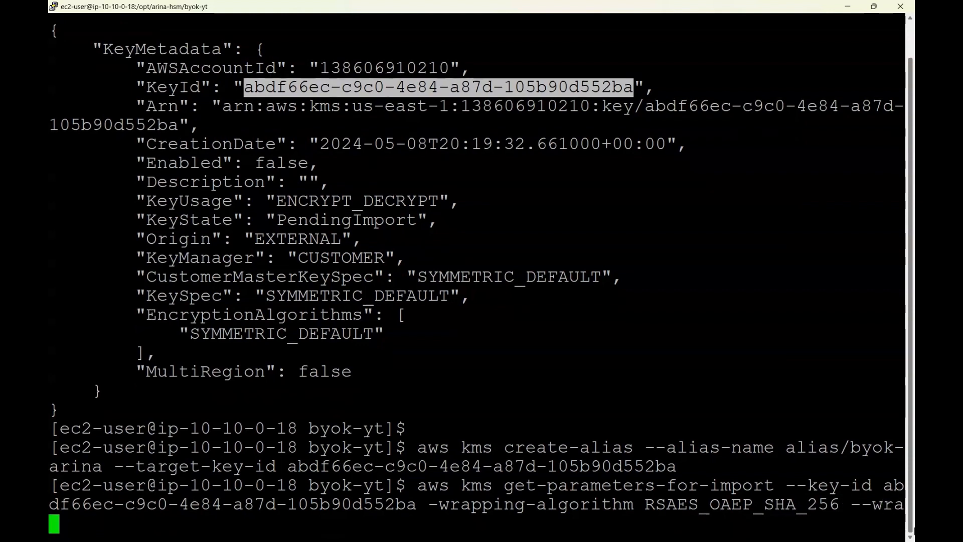
pyautogui.write('-key-spec ')
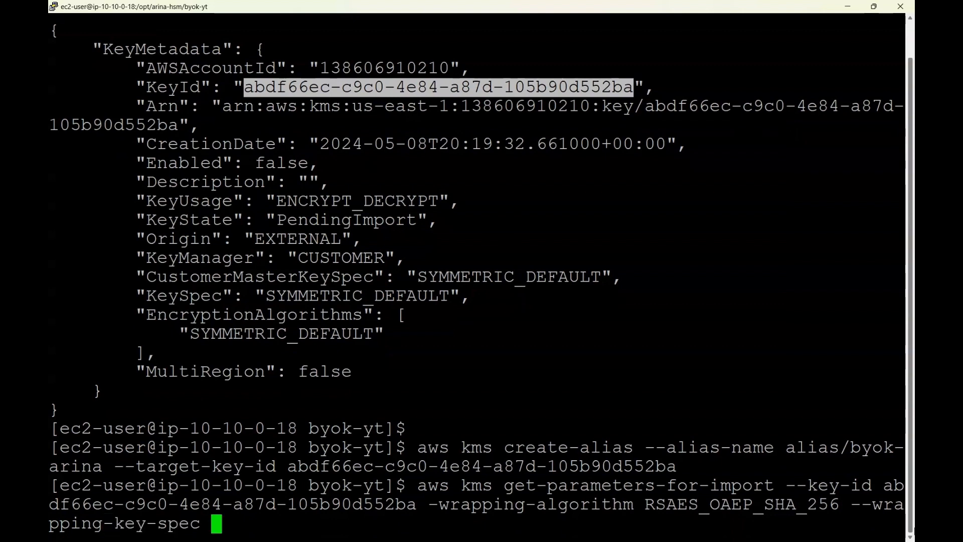
pyautogui.write('RSA')
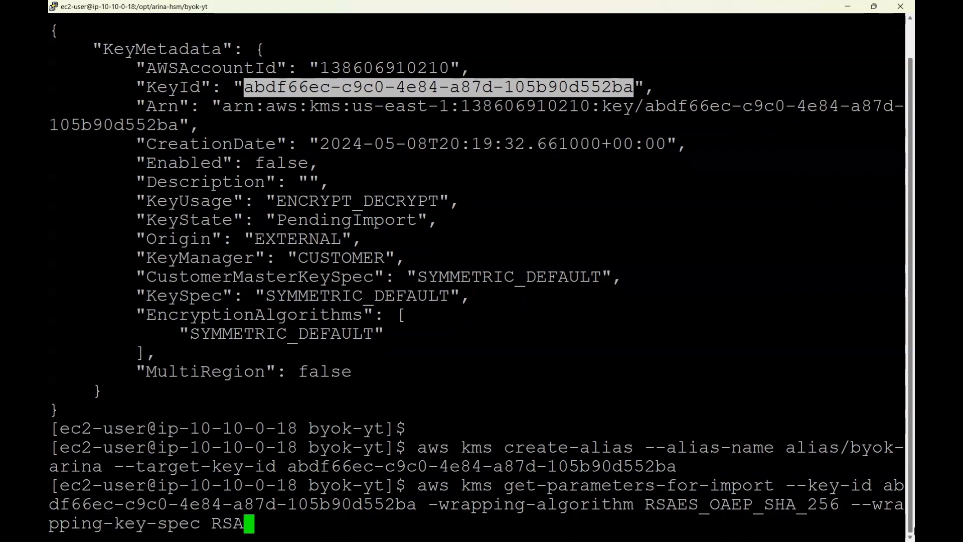
pyautogui.write('_2048')
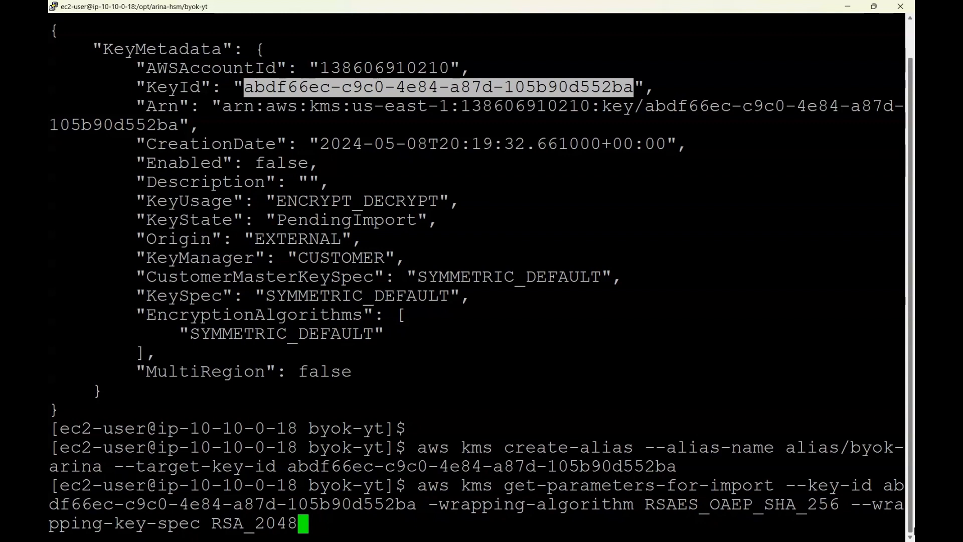
pyautogui.write(' --region -s')
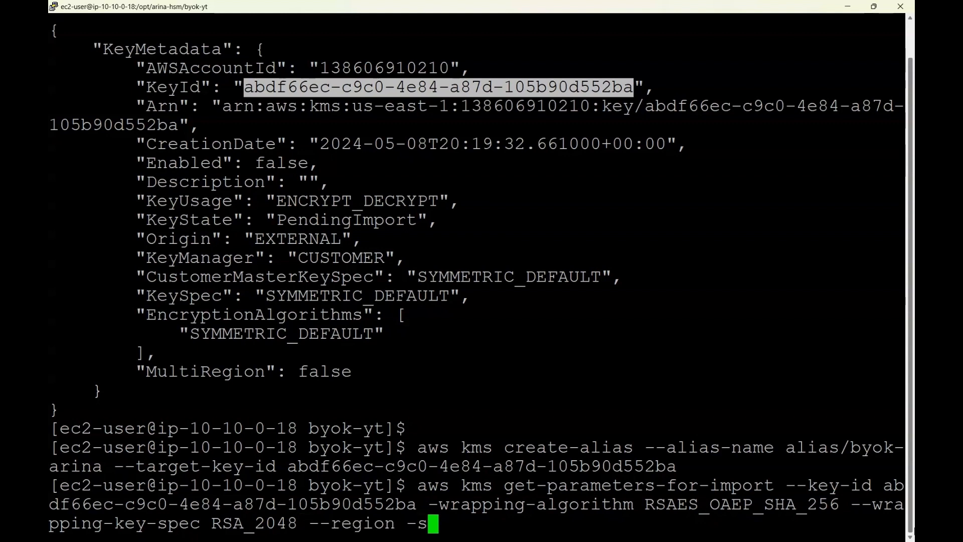
pyautogui.press('BackSpace')
pyautogui.press('BackSpace')
pyautogui.write('us-east-1')
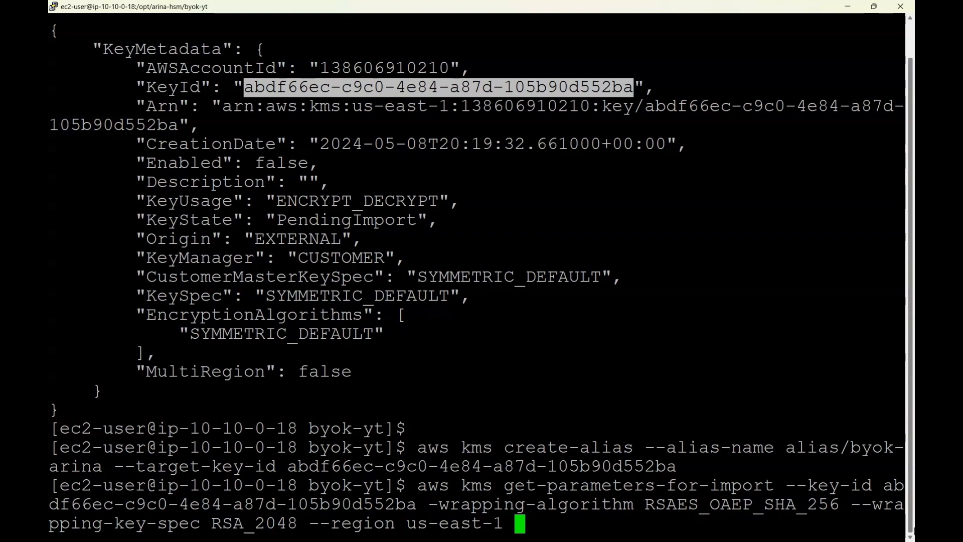
pyautogui.write(' ./Wrapping')
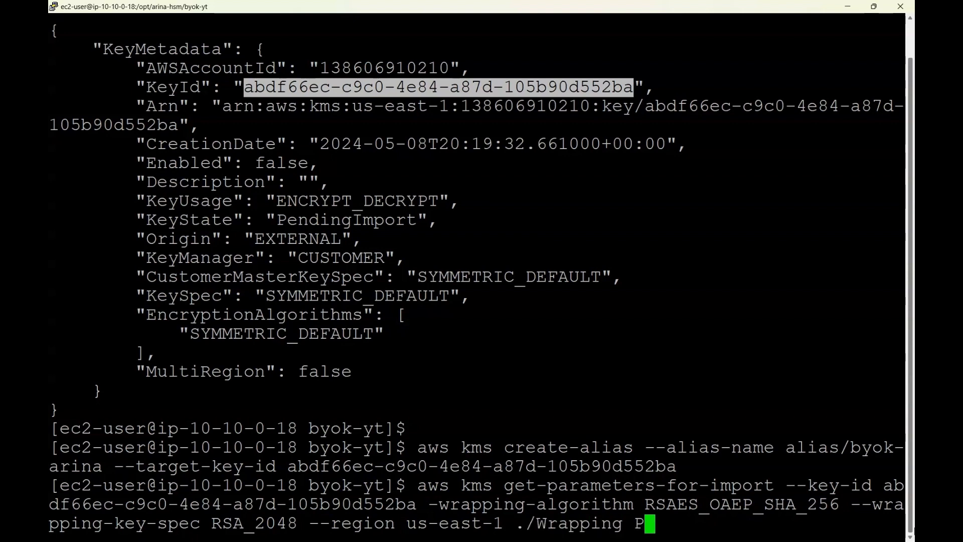
pyautogui.press('Tab')
pyautogui.write('.j')
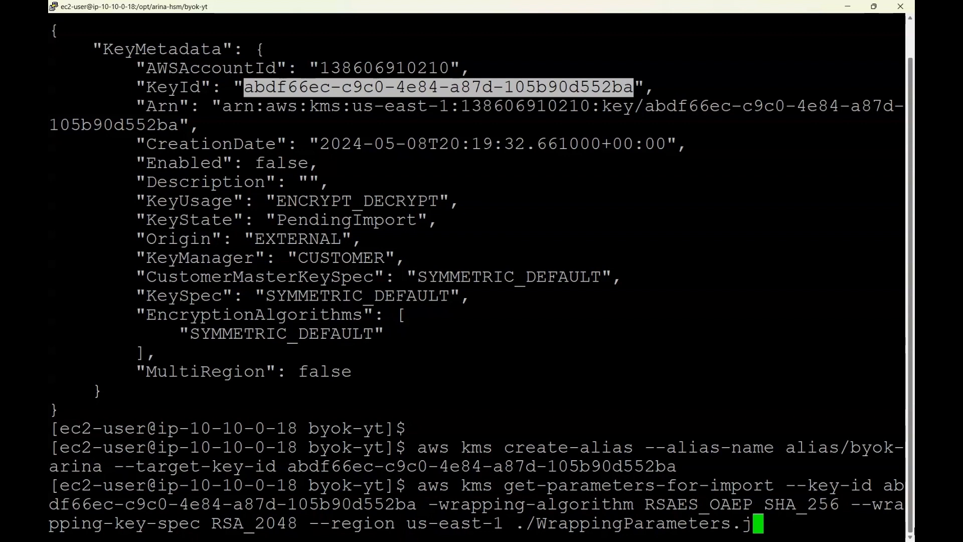
pyautogui.write('son')
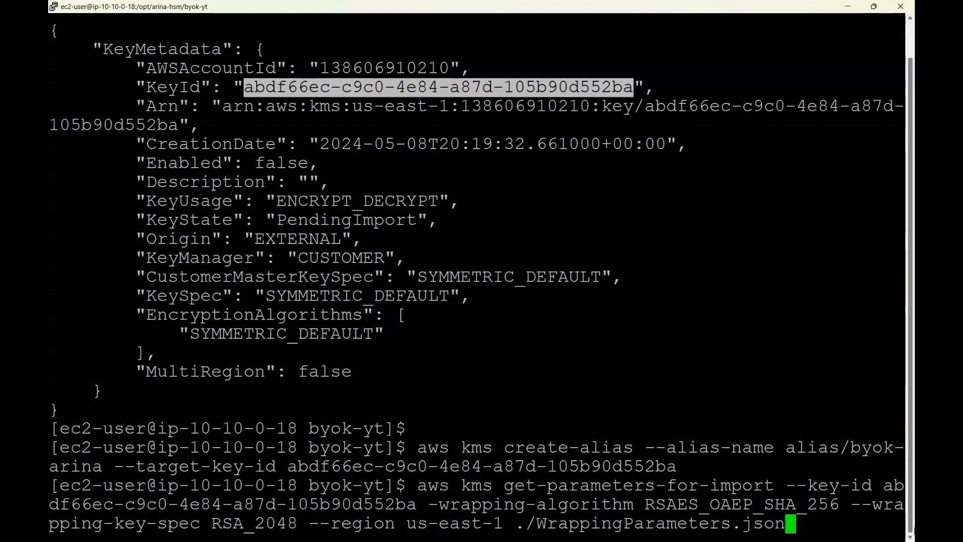
# Step: Run the import-parameters request with output redirected to WrappingParameters.json, retrying it with sudo
pyautogui.press('Return')
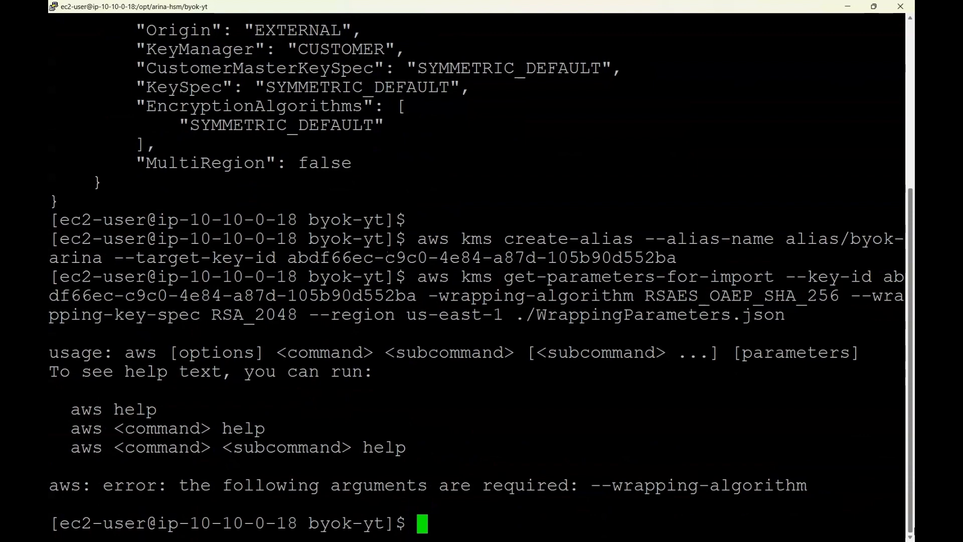
pyautogui.press('Up')
pyautogui.press('Left')
pyautogui.press('Left')
pyautogui.press('Left')
pyautogui.press('Left')
pyautogui.press('Left')
pyautogui.press('Left')
pyautogui.press('Left')
pyautogui.press('Left')
pyautogui.press('Left')
pyautogui.press('Left')
pyautogui.press('Left')
pyautogui.press('Left')
pyautogui.press('Left')
pyautogui.press('Left')
pyautogui.press('Left')
pyautogui.press('Left')
pyautogui.press('Left')
pyautogui.press('Left')
pyautogui.press('Left')
pyautogui.press('Left')
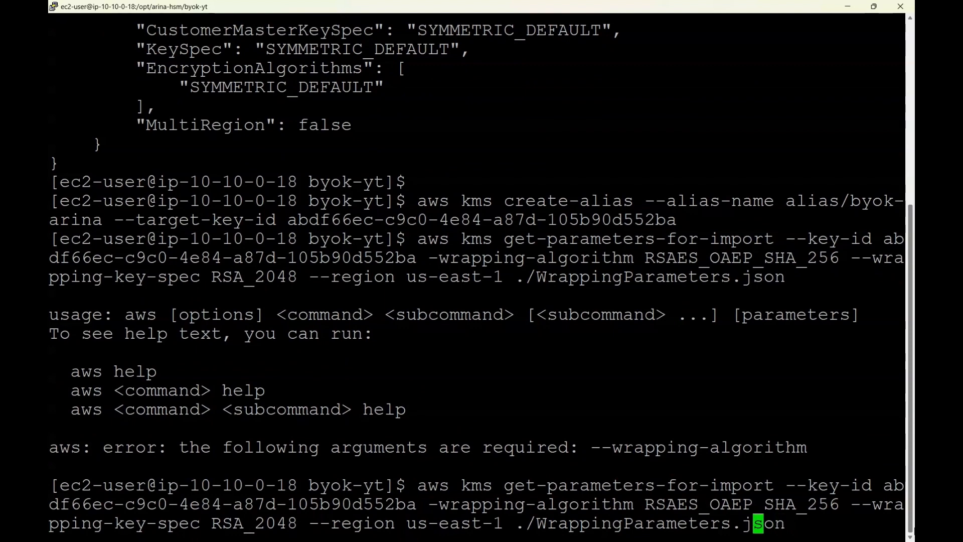
pyautogui.write('>')
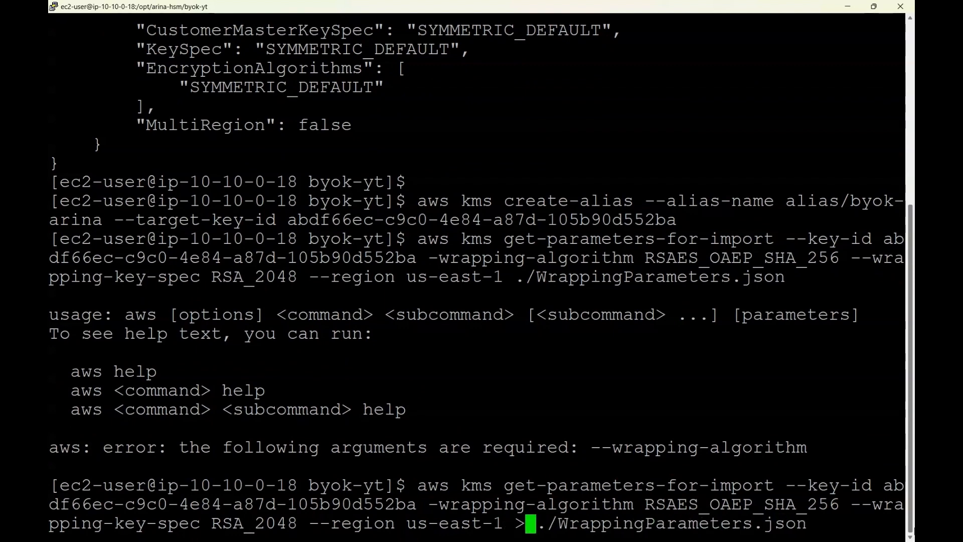
pyautogui.press('Return')
pyautogui.press('Up')
pyautogui.press('Home')
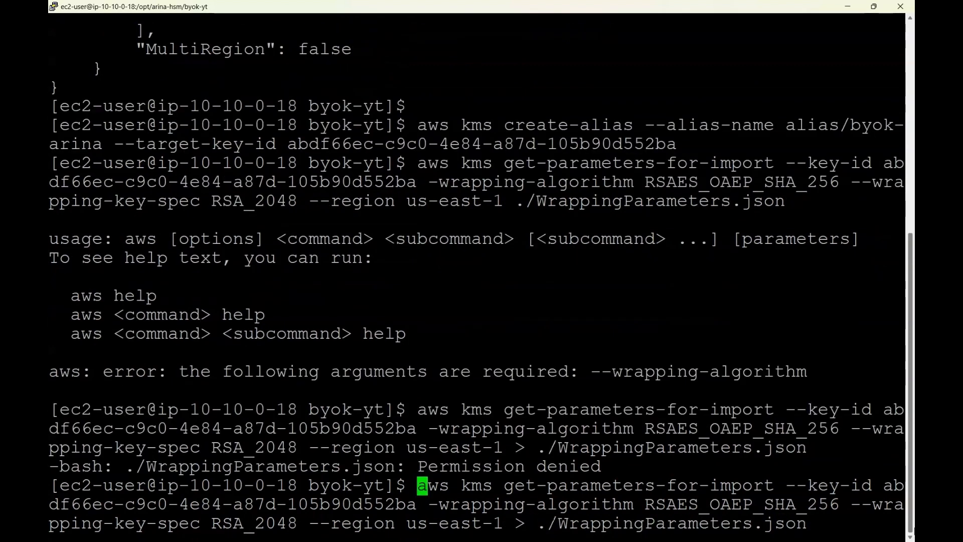
pyautogui.write('sudo')
pyautogui.press('Return')
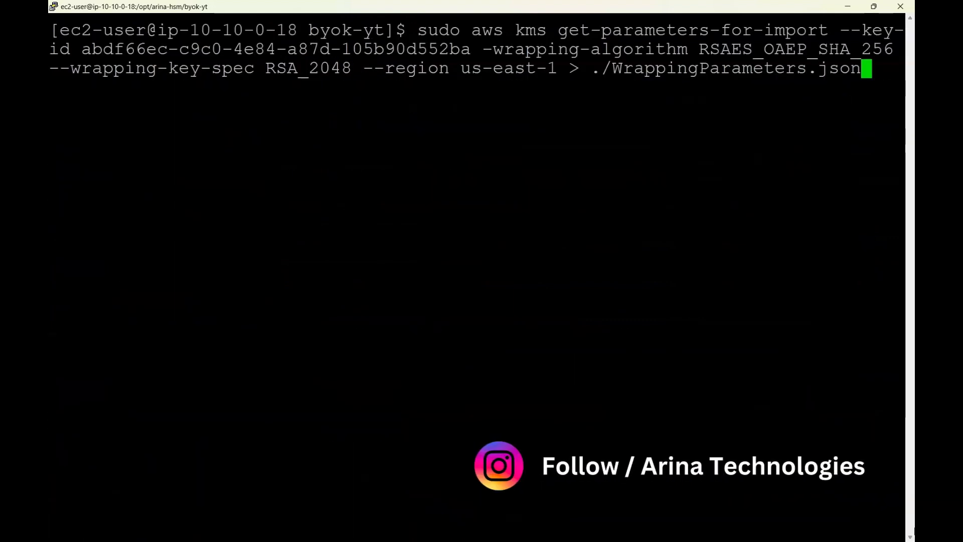
# Step: Open folder permissions with sudo chmod 777 -R . and rerun the import-parameters request
pyautogui.press('Return')
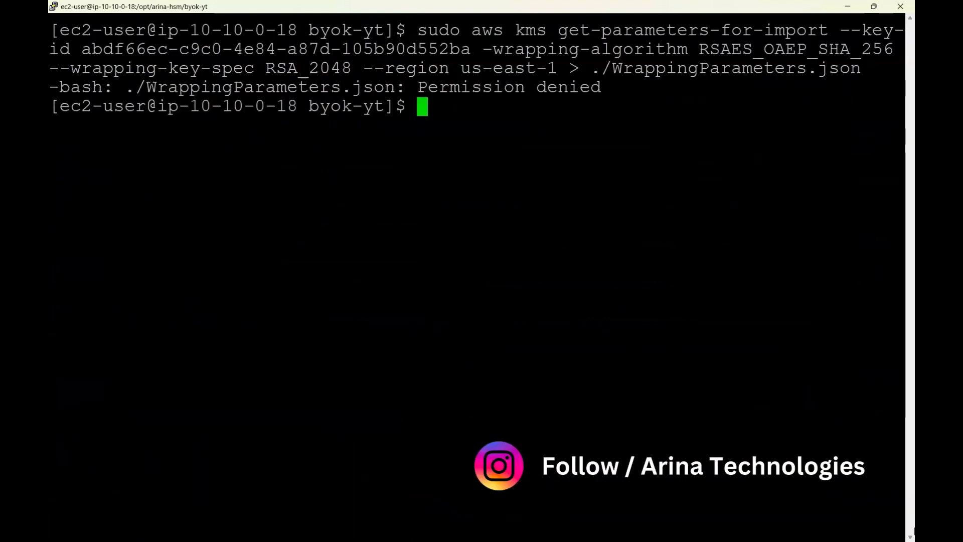
pyautogui.write('chmod')
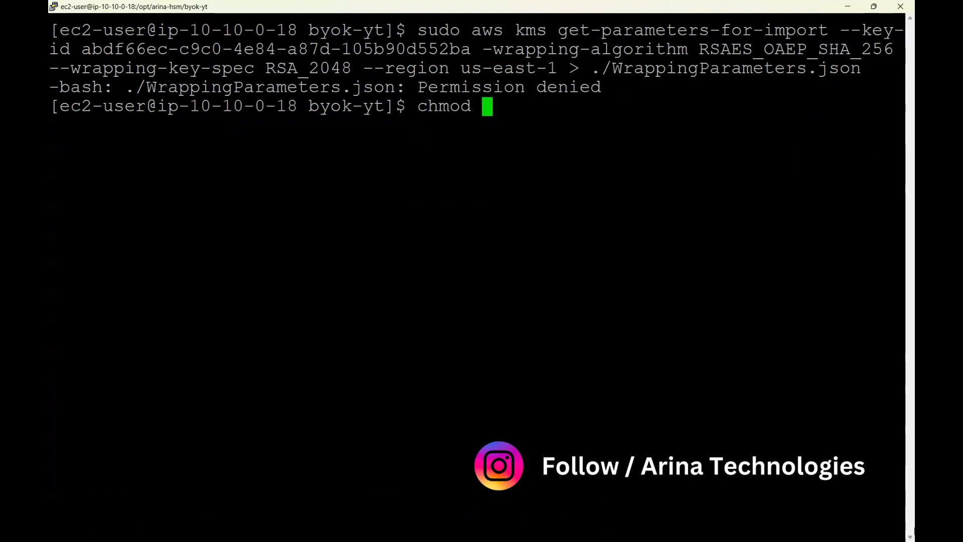
pyautogui.press('BackSpace')
pyautogui.press('BackSpace')
pyautogui.press('BackSpace')
pyautogui.press('BackSpace')
pyautogui.press('BackSpace')
pyautogui.press('BackSpace')
pyautogui.write('sudo chmod 777 -R .')
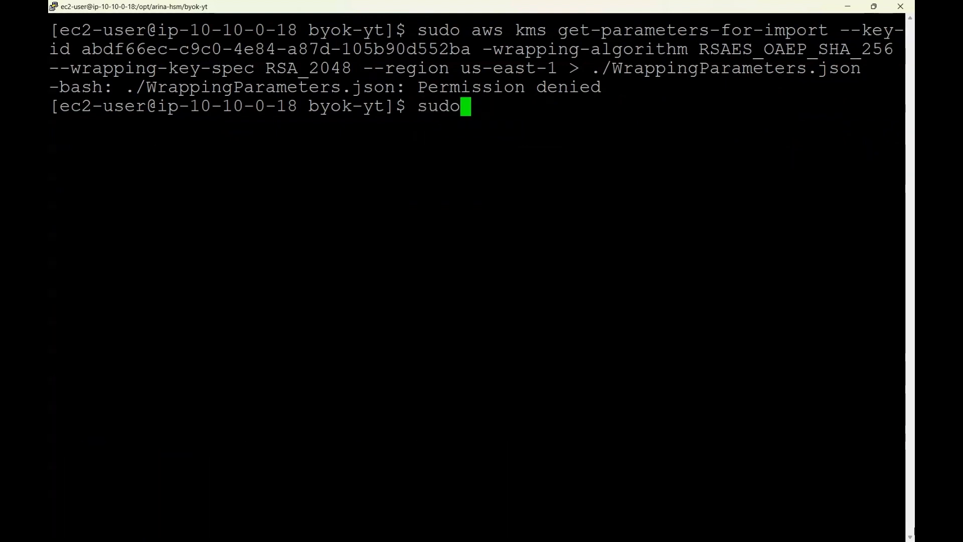
pyautogui.press('Return')
pyautogui.press('Up')
pyautogui.press('Up')
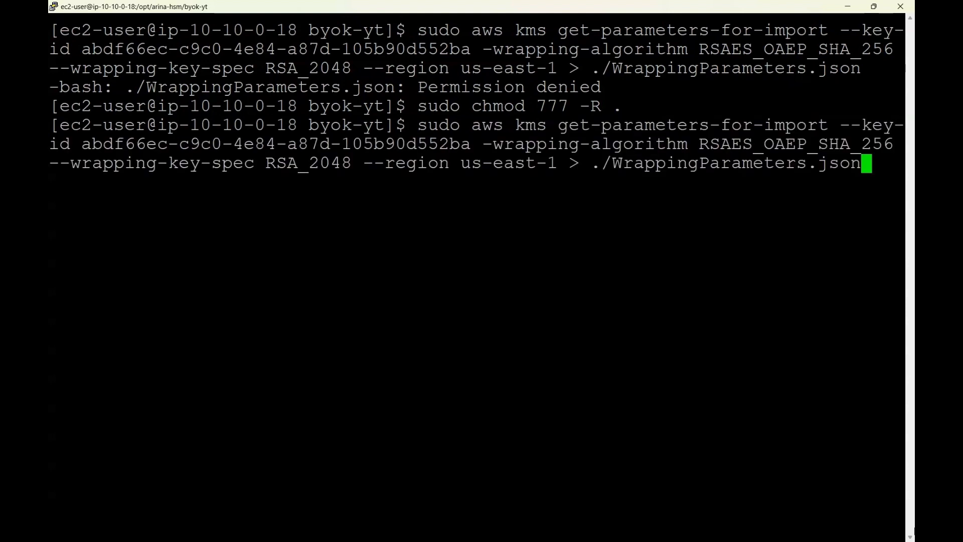
pyautogui.press('Return')
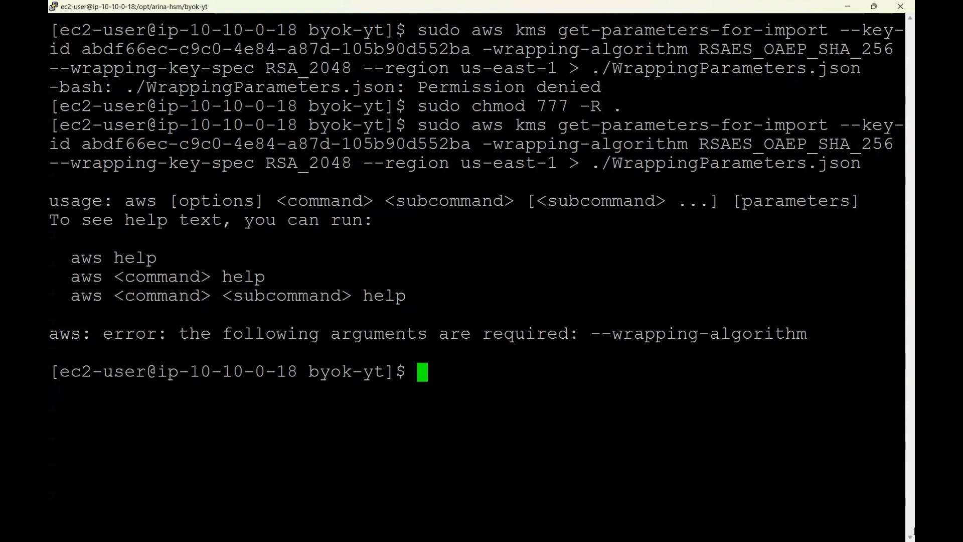
# Step: Correct the option to --wrapping-algorithm and rerun the import-parameters request
pyautogui.press('Up')
pyautogui.press('Up')
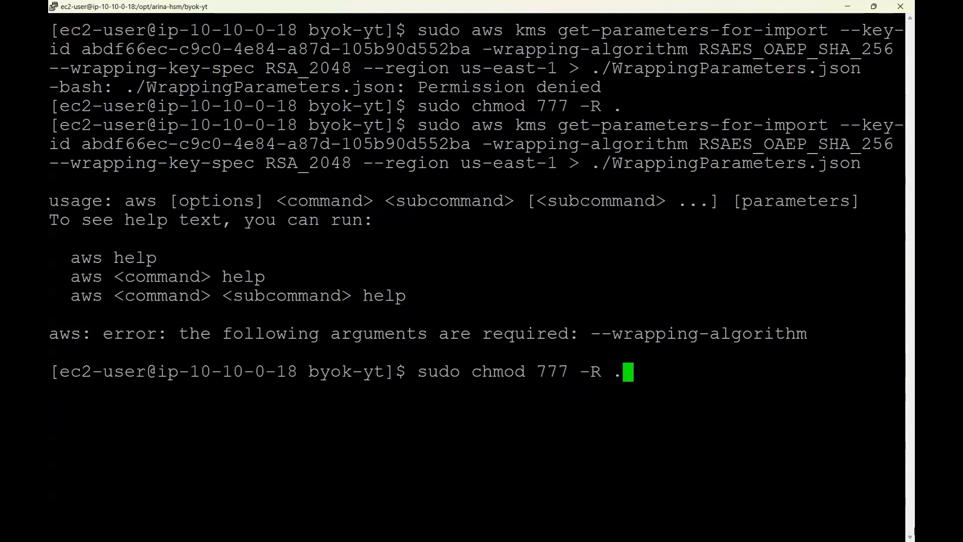
pyautogui.press('Down')
pyautogui.press('Left')
pyautogui.press('Left')
pyautogui.press('Left')
pyautogui.press('Left')
pyautogui.press('Left')
pyautogui.press('Left')
pyautogui.press('Left')
pyautogui.press('Left')
pyautogui.press('Left')
pyautogui.press('Left')
pyautogui.press('Left')
pyautogui.press('Left')
pyautogui.press('Left')
pyautogui.press('Left')
pyautogui.press('Left')
pyautogui.press('Left')
pyautogui.press('Left')
pyautogui.press('Left')
pyautogui.press('Left')
pyautogui.press('Left')
pyautogui.press('Left')
pyautogui.press('Left')
pyautogui.press('Left')
pyautogui.press('Left')
pyautogui.press('Left')
pyautogui.press('Left')
pyautogui.press('Left')
pyautogui.press('Left')
pyautogui.press('Left')
pyautogui.press('Left')
pyautogui.press('Left')
pyautogui.press('Left')
pyautogui.press('Left')
pyautogui.press('Left')
pyautogui.press('Left')
pyautogui.press('Left')
pyautogui.press('Left')
pyautogui.press('Left')
pyautogui.press('Left')
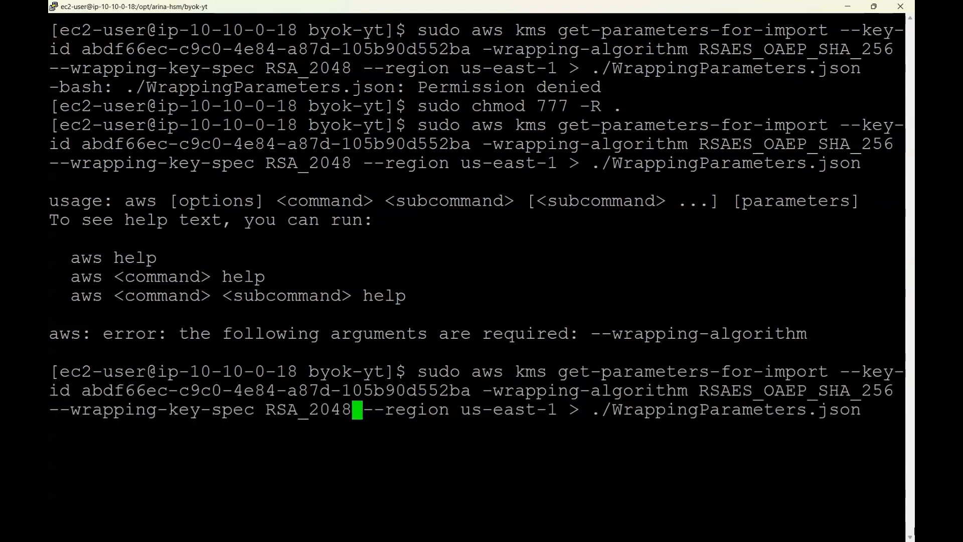
pyautogui.press('Left')
pyautogui.press('Left')
pyautogui.write('-')
pyautogui.press('Return')
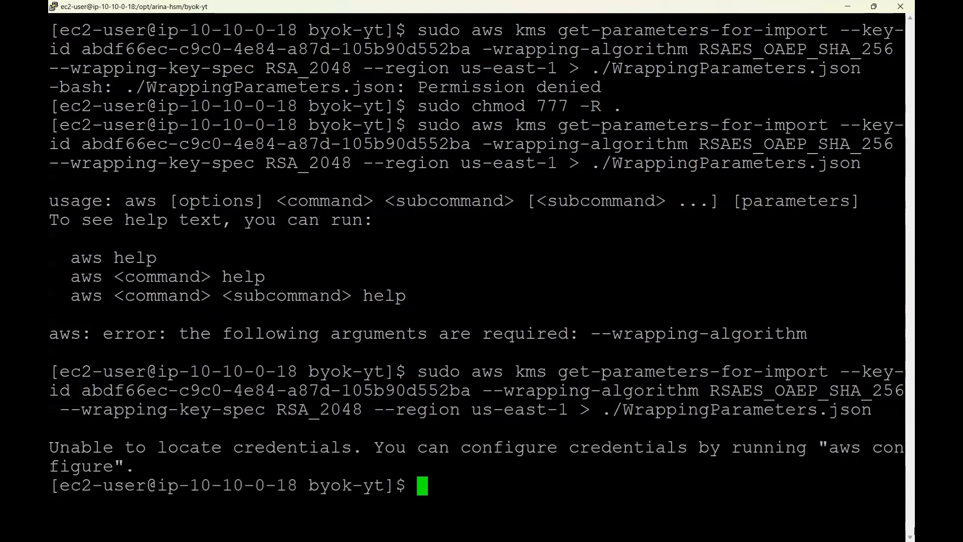
# Step: Run aws configure to set up the AWS credentials
pyautogui.write('aws configure')
pyautogui.press('Return')
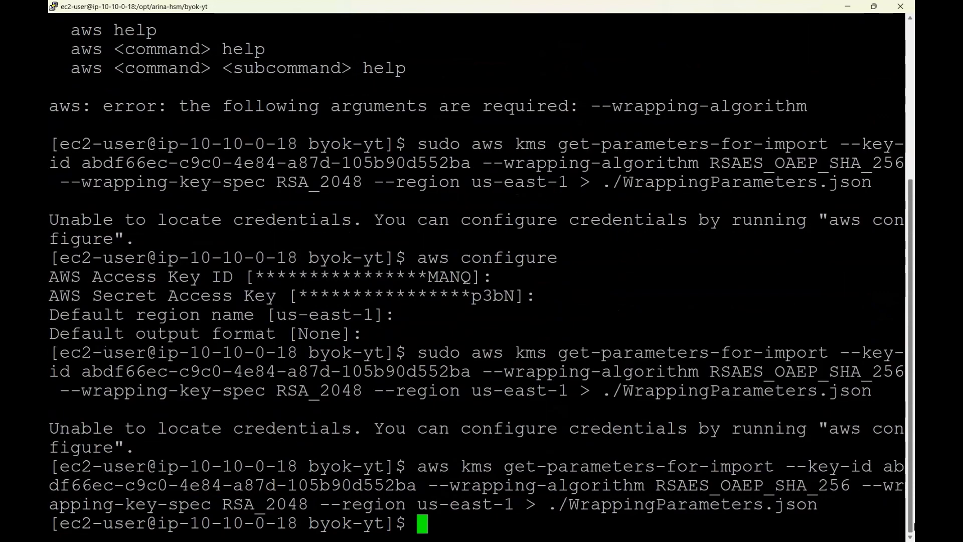
pyautogui.hotkey('alt', 'Tab')
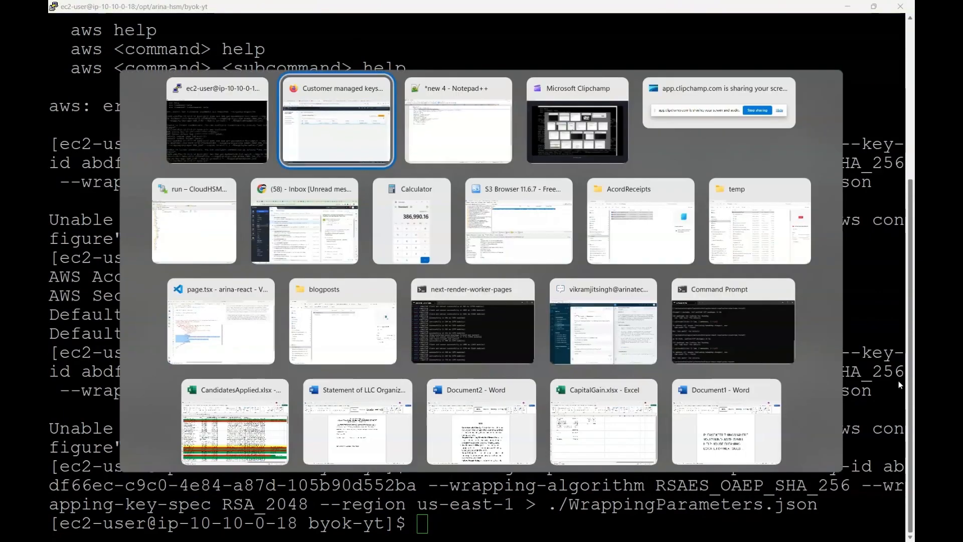
# Step: In WinSCP, refresh /opt and open arina-hsm/byok-yt to find the 4 KB WrappingParameters.json
pyautogui.hotkey('alt', 'Tab')
pyautogui.hotkey('alt', 'Tab')
pyautogui.hotkey('alt', 'Tab')
pyautogui.hotkey('alt', 'Tab')
pyautogui.hotkey('alt', 'Tab')
pyautogui.hotkey('alt', 'shift', 'Tab')
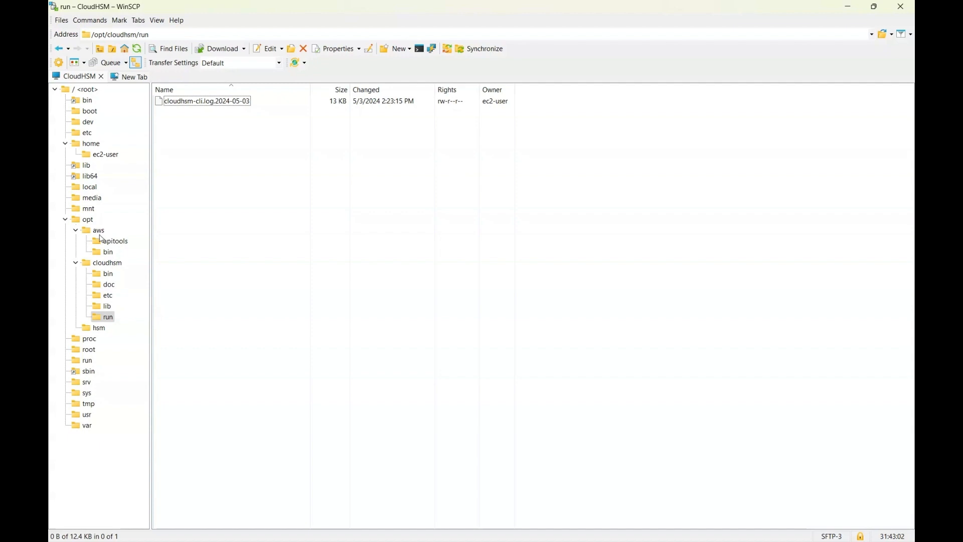
pyautogui.click(85, 221)
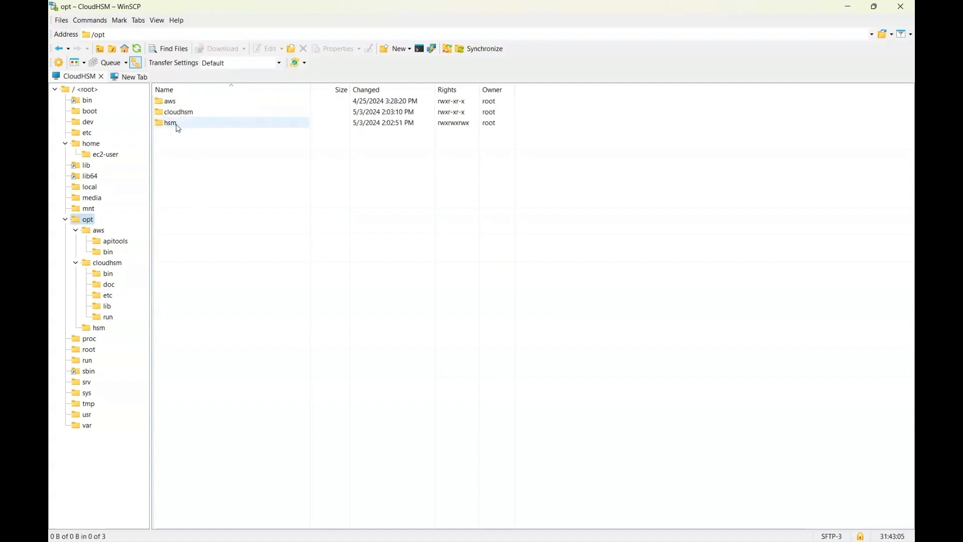
pyautogui.doubleClick(185, 114)
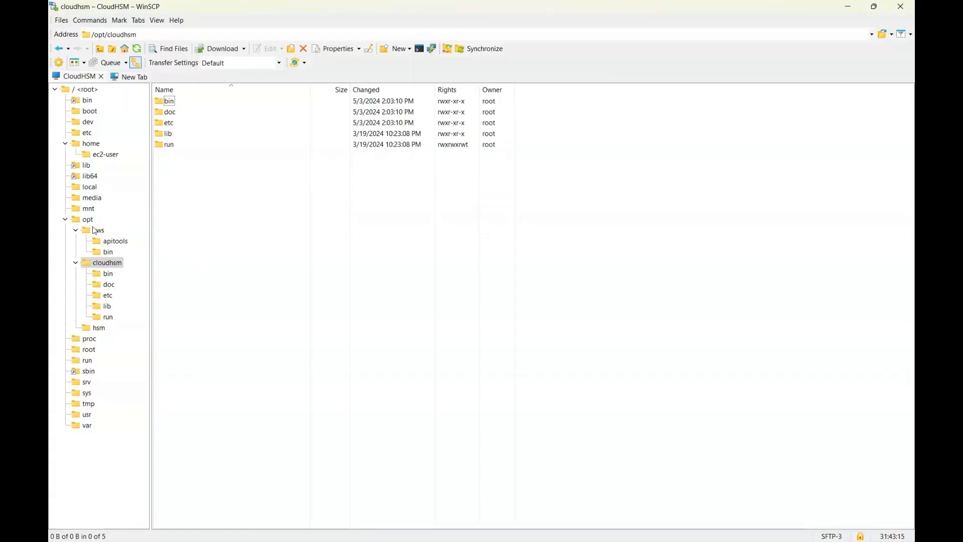
pyautogui.click(93, 221)
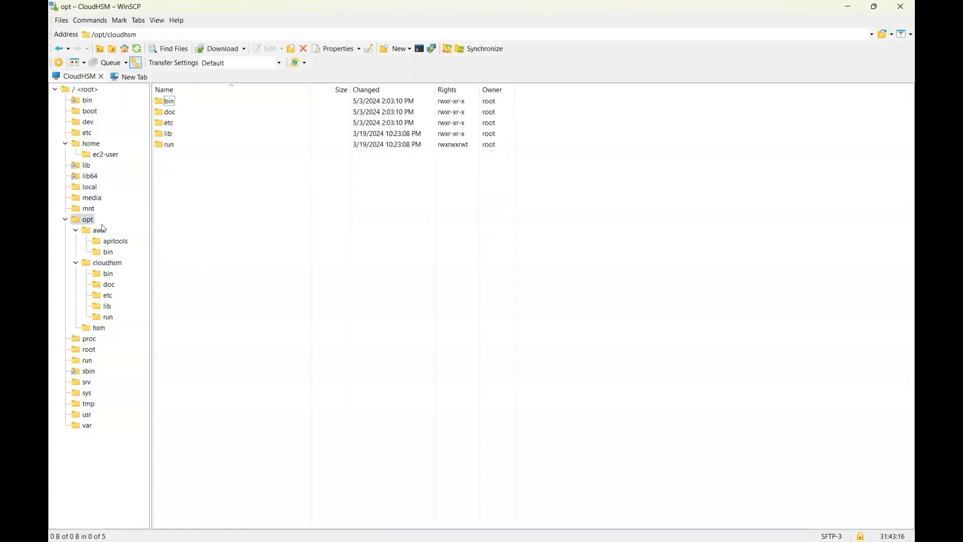
pyautogui.click(137, 49)
pyautogui.doubleClick(191, 105)
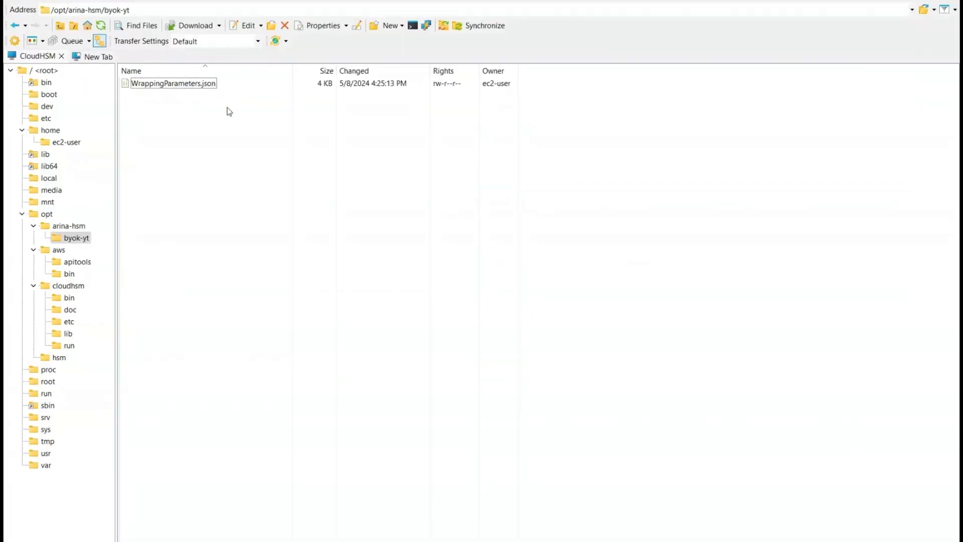
pyautogui.hotkey('alt', 'Tab')
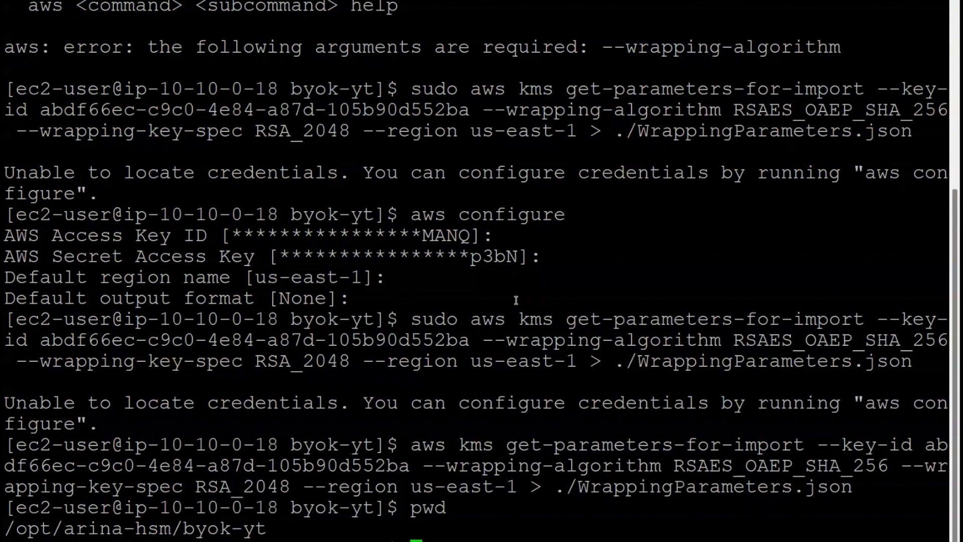
# Step: Run jq -r '.ImportToken' ./WrappingParameters.json > ./ImportToken.b64 to save the import token
pyautogui.write('jq -')
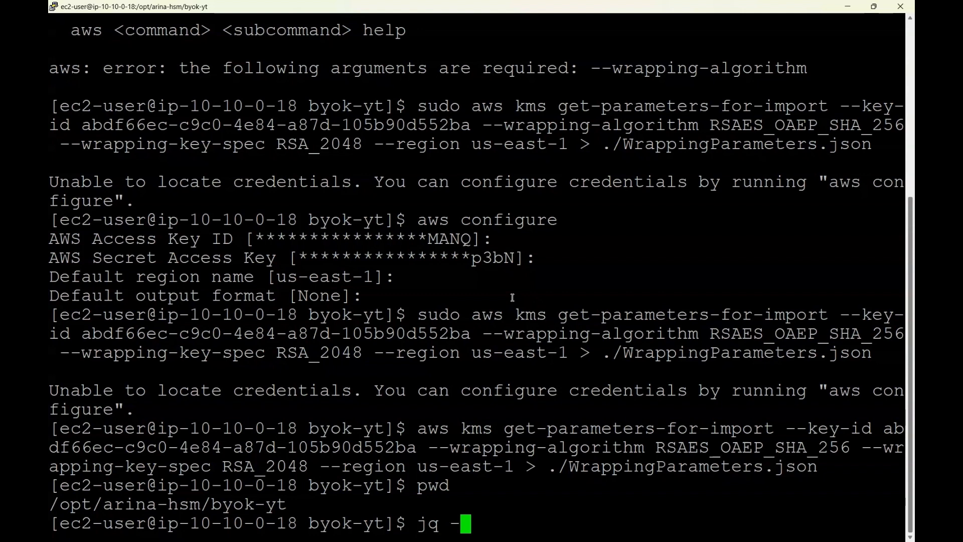
pyautogui.write('r')
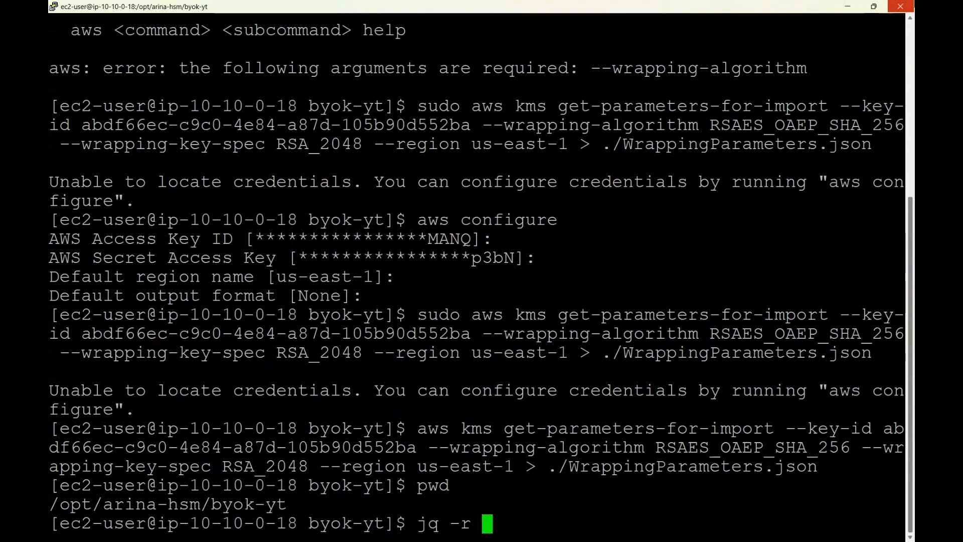
pyautogui.scroll(1, 913, 286)
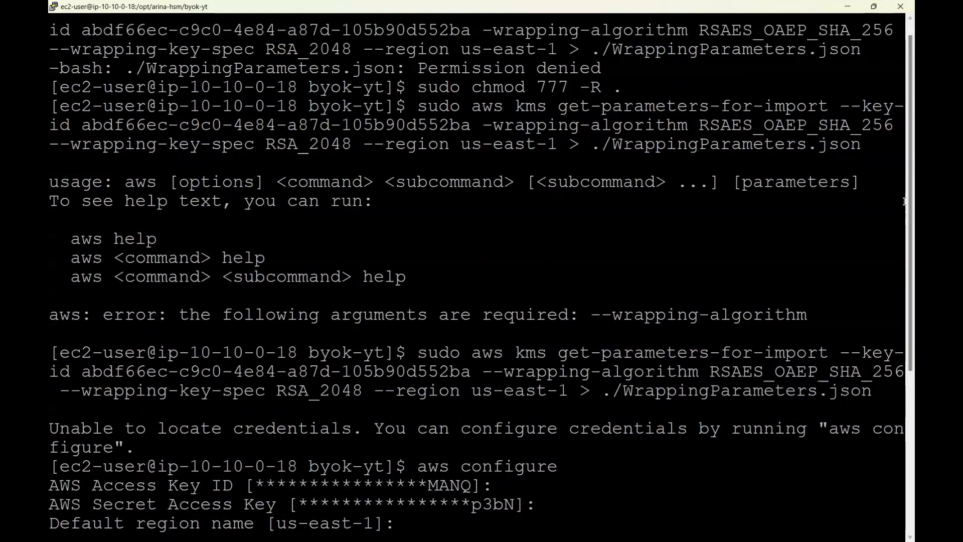
pyautogui.moveTo(873, 6)
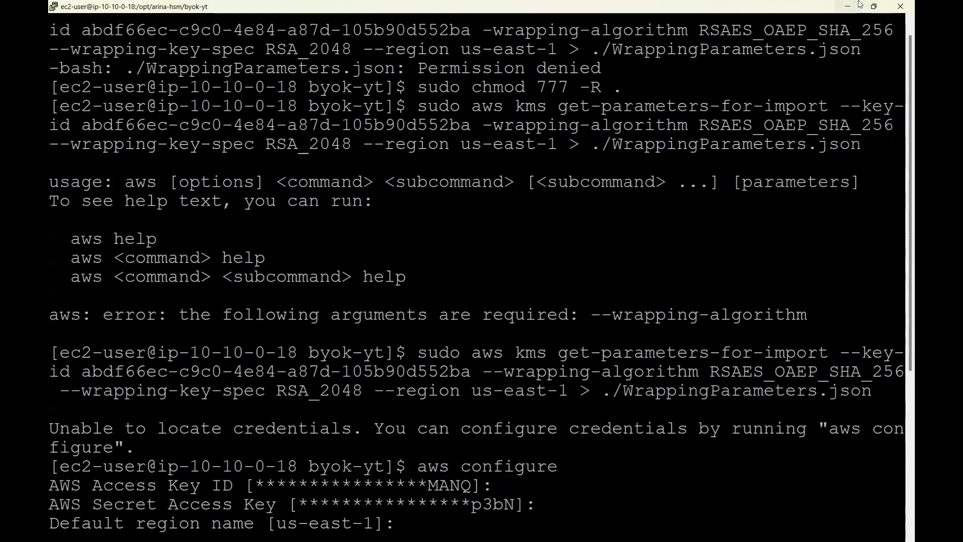
pyautogui.write("jq -r ''")
pyautogui.press('Left')
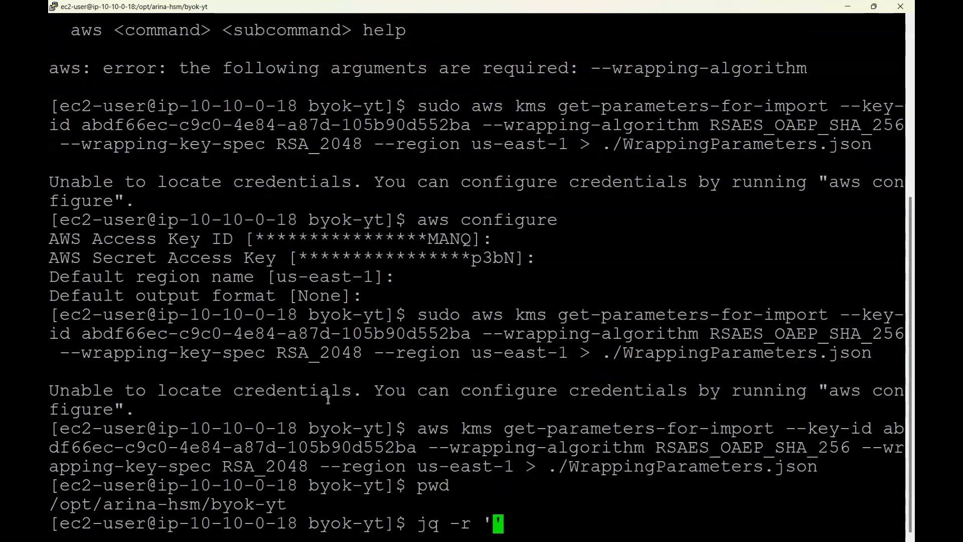
pyautogui.write('.ImportToken')
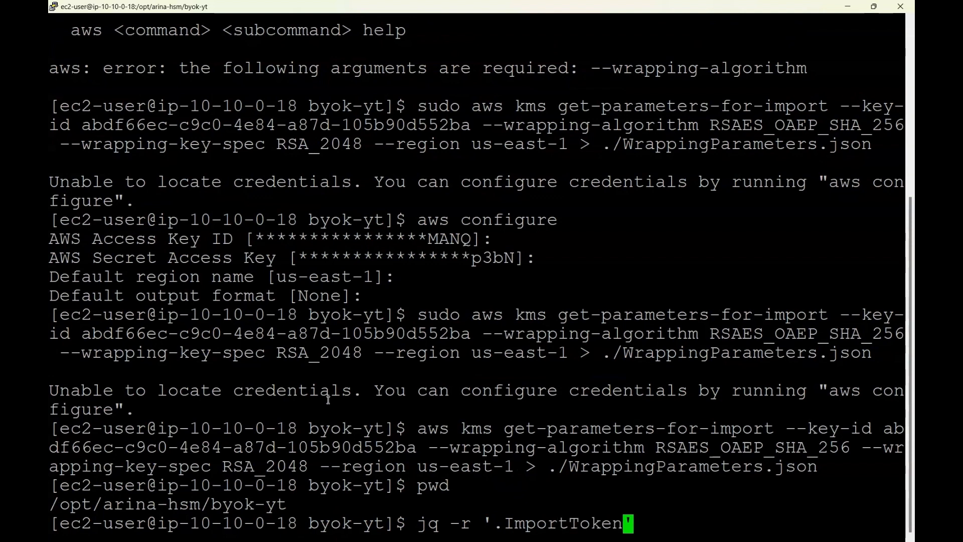
pyautogui.press('Right')
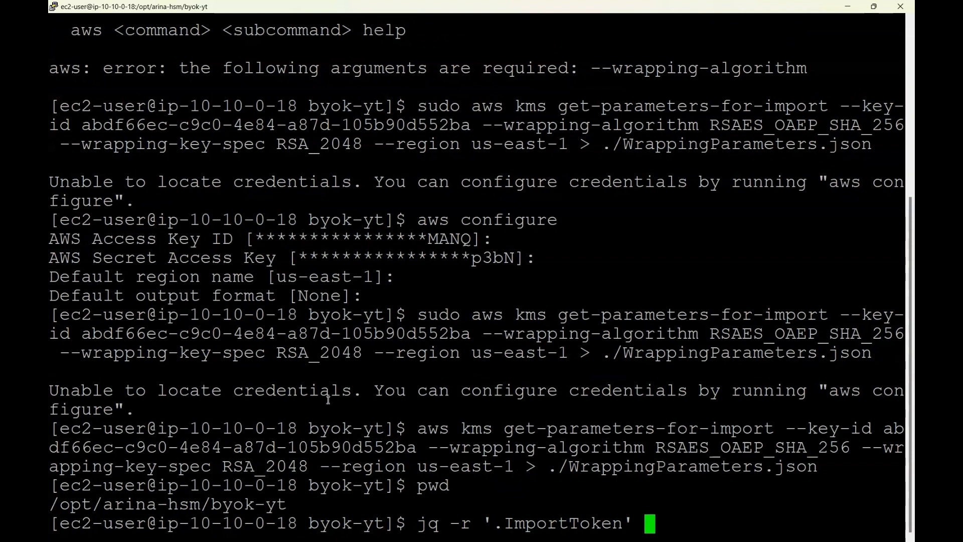
pyautogui.write('./W')
pyautogui.press('Tab')
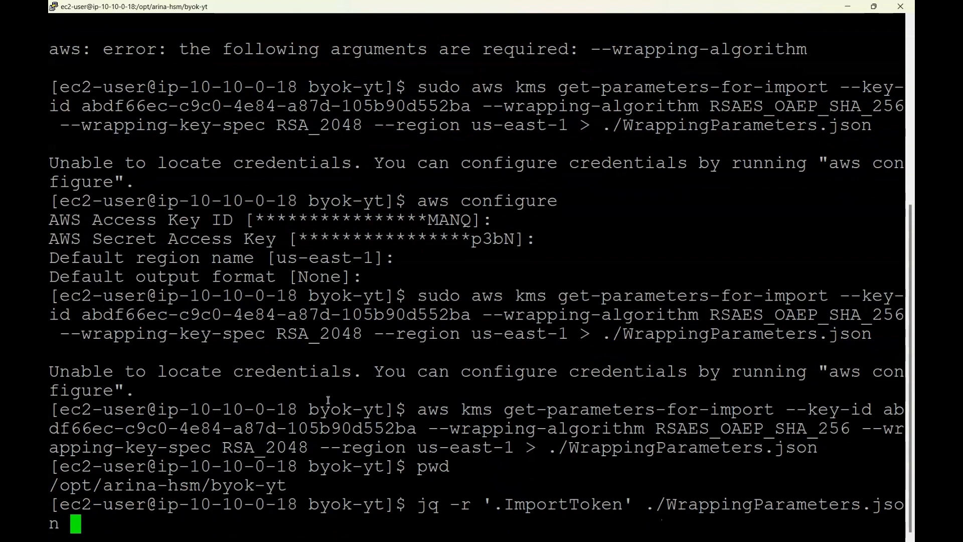
pyautogui.write('> ./Impo')
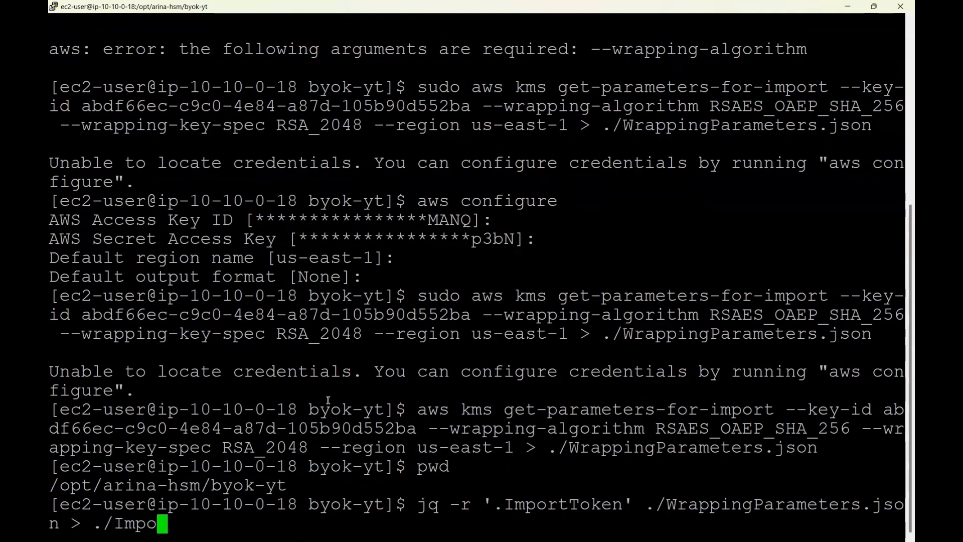
pyautogui.write('rtToken.b64')
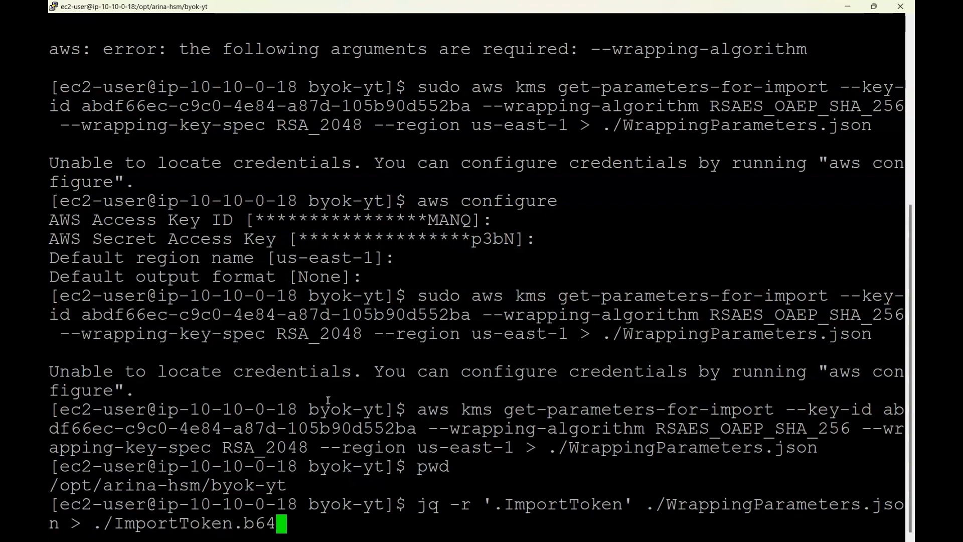
pyautogui.press('Return')
pyautogui.hotkey('alt', 'Tab')
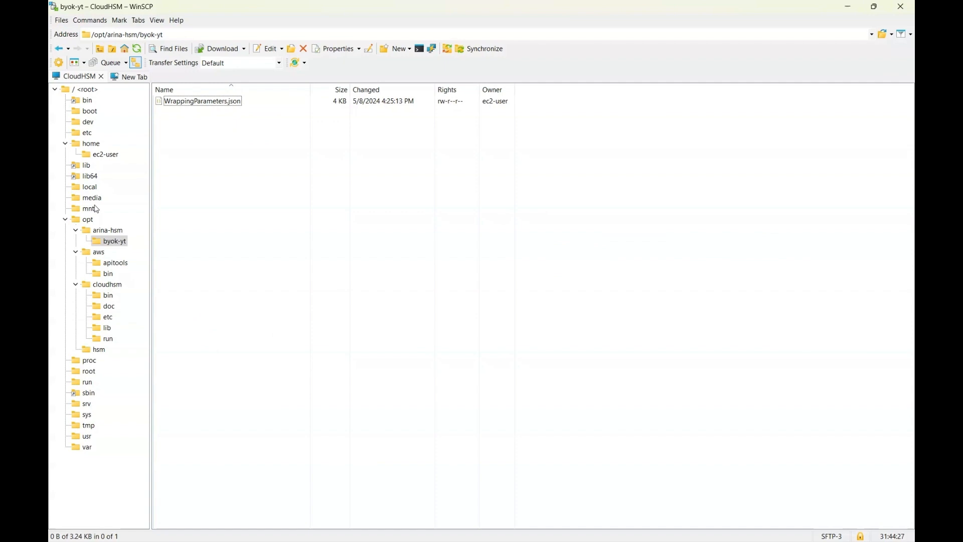
# Step: Refresh byok-yt to list ImportToken.b64, then open WrappingParameters.json in the editor
pyautogui.click(137, 48)
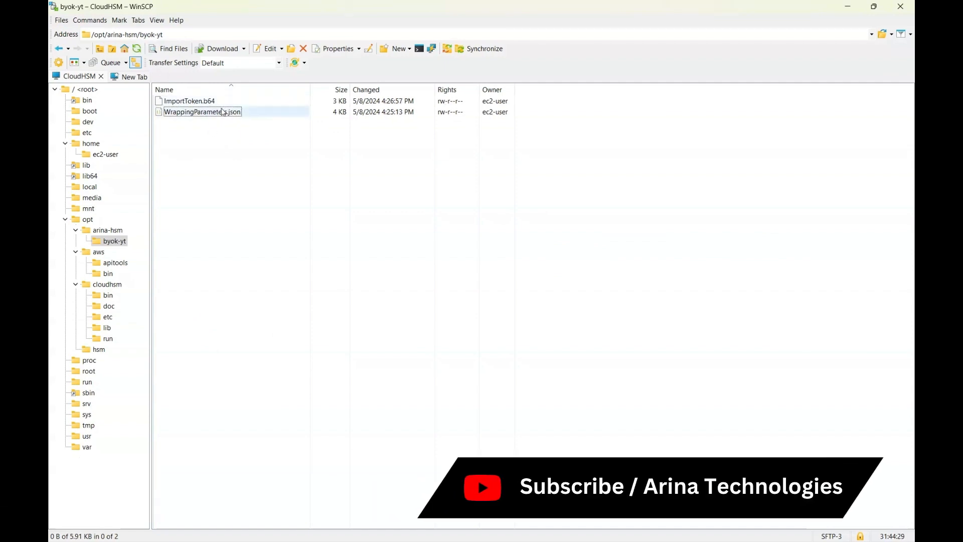
pyautogui.doubleClick(206, 114)
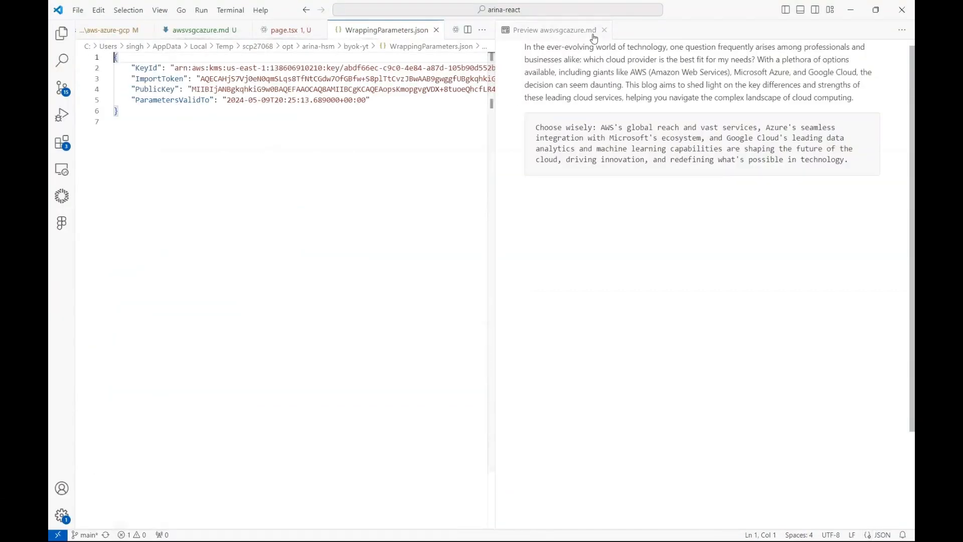
# Step: Close the Markdown preview, inspect the ImportToken field, and close WrappingParameters.json
pyautogui.click(604, 30)
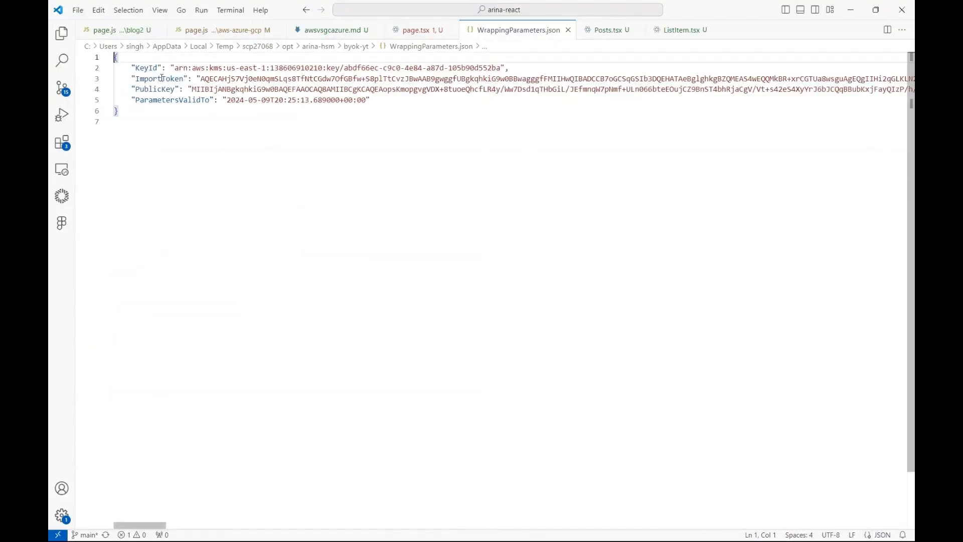
pyautogui.doubleClick(160, 78)
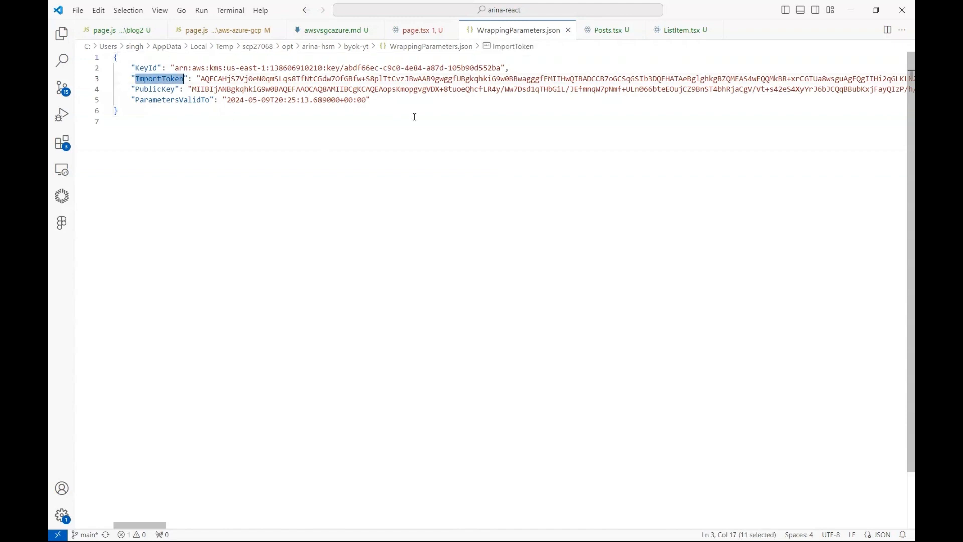
pyautogui.click(569, 30)
pyautogui.hotkey('alt', 'Tab')
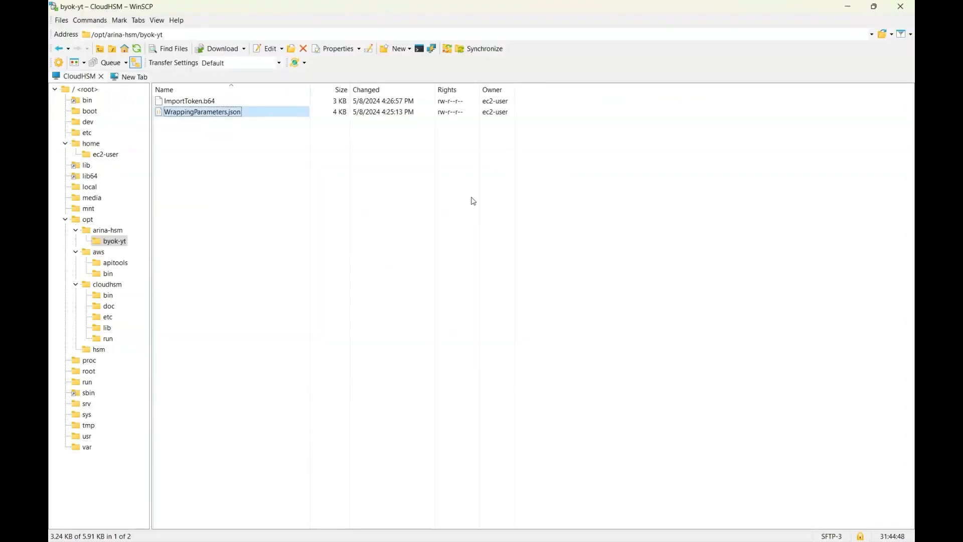
# Step: Return from WinSCP to the PuTTY byok-yt terminal session
pyautogui.hotkey('alt', 'Tab')
pyautogui.hotkey('alt', 'Tab')
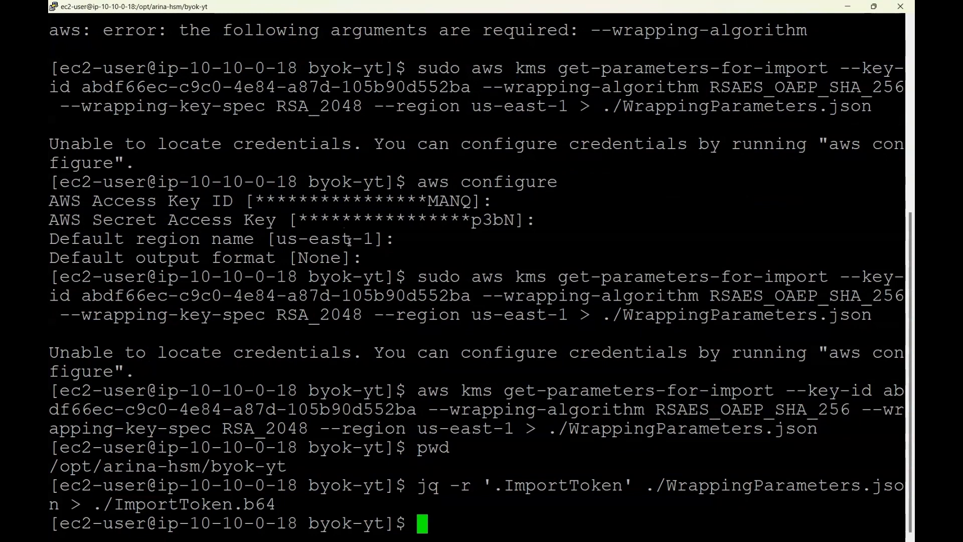
# Step: Begin an echo -e command with the BEGIN PUBLIC KEY header, a newline and a $() substitution
pyautogui.write('echo ')
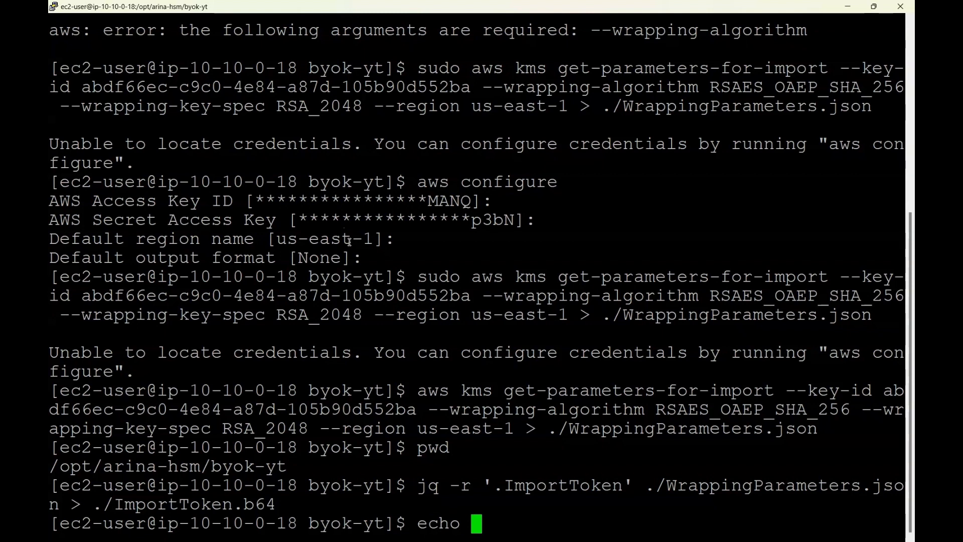
pyautogui.write('-e ')
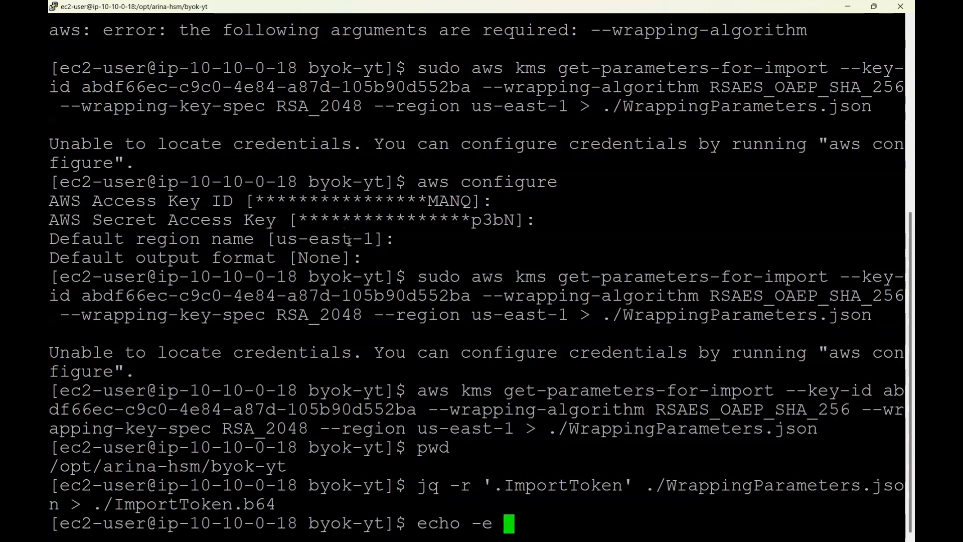
pyautogui.write('"-----BEGIN PUBLIC KEY-----"')
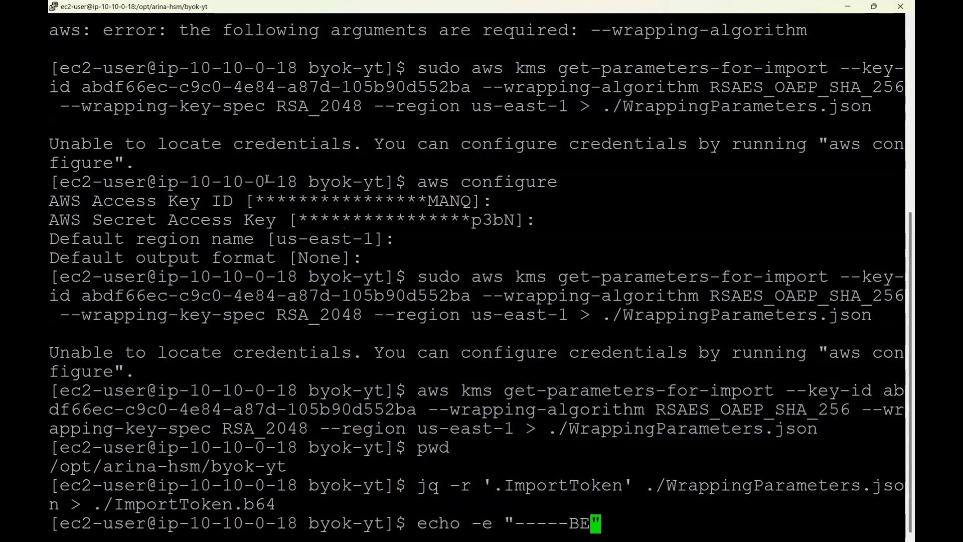
pyautogui.press('Left')
pyautogui.write('\\n')
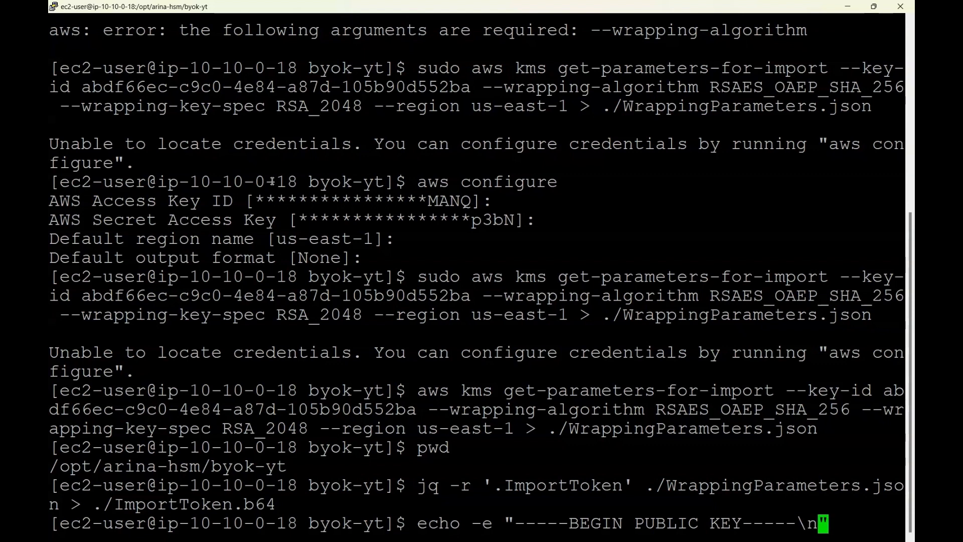
pyautogui.press('Right')
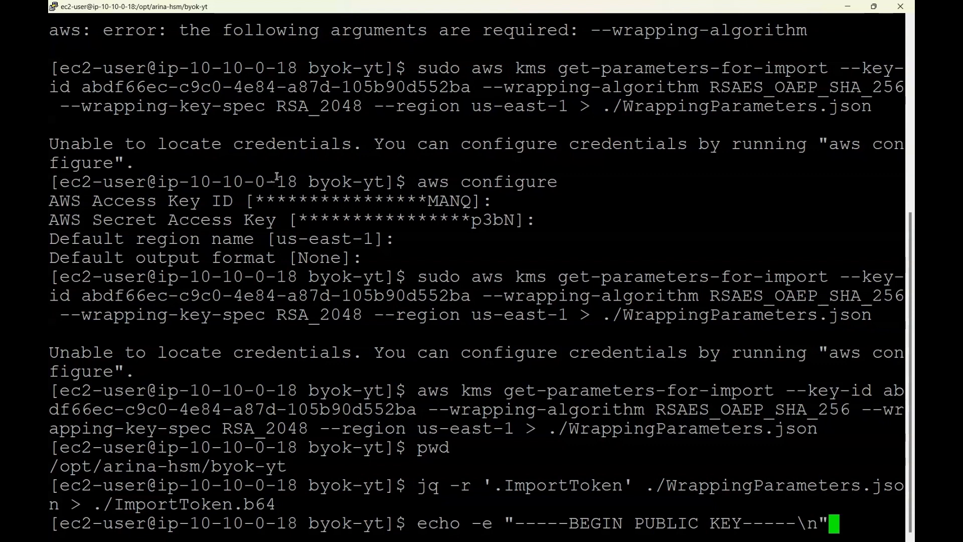
pyautogui.press('Left')
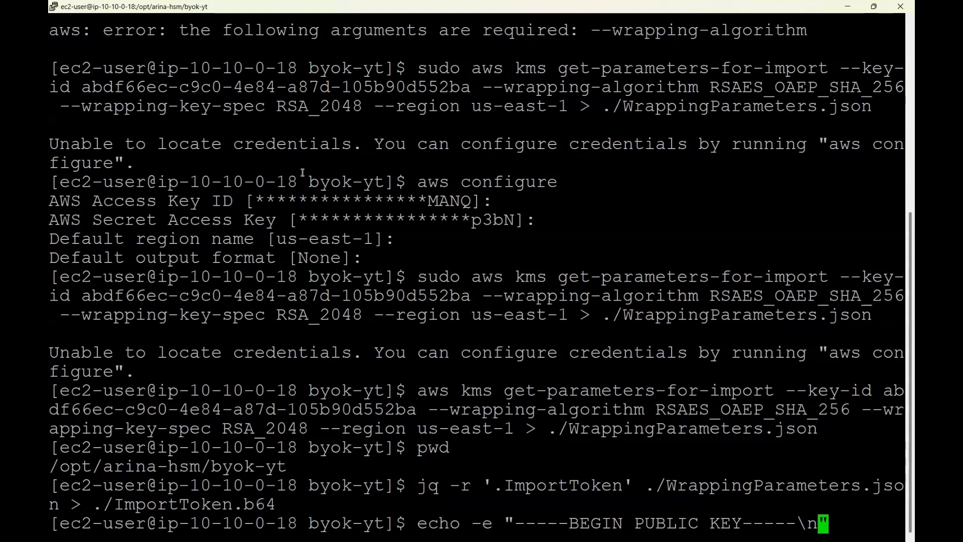
pyautogui.write('$()')
pyautogui.press('Left')
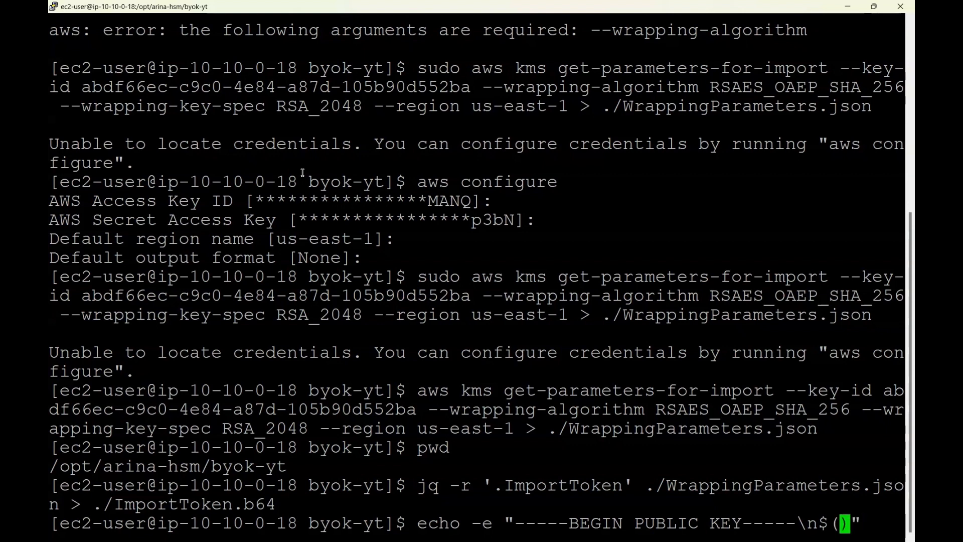
# Step: Insert jq -r '.PublicKey' ./WrappingParameters.json, add the END PUBLIC KEY footer, and write ./PublicKey.pem
pyautogui.write('jq')
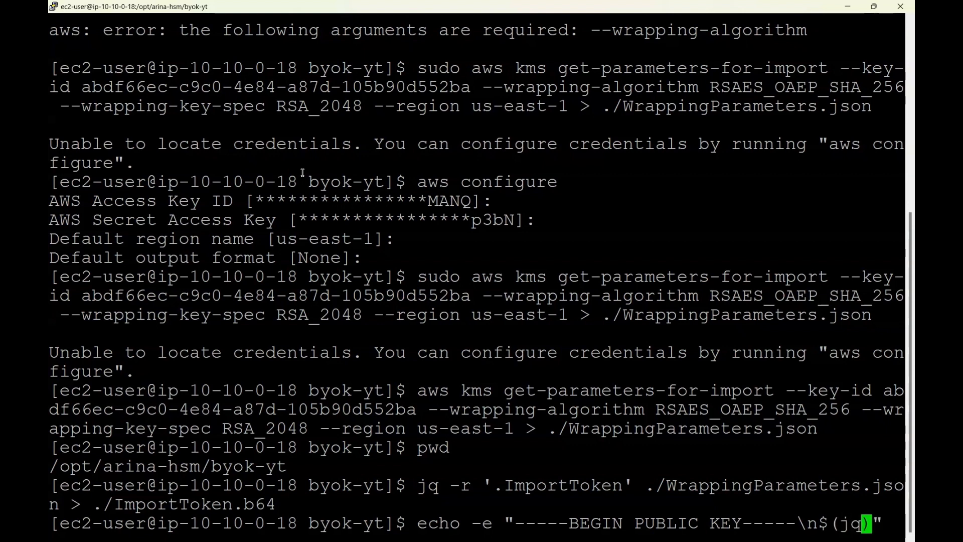
pyautogui.write(' -r ')
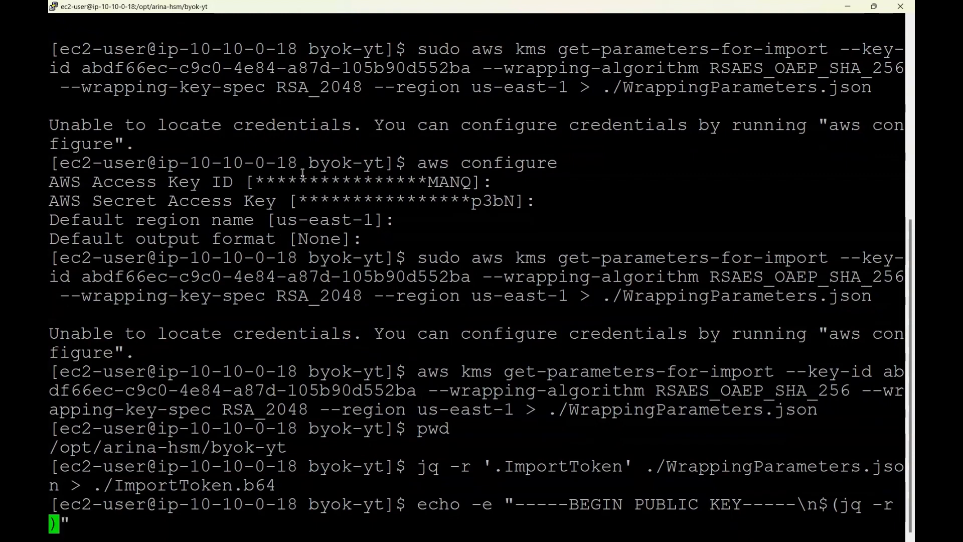
pyautogui.write("''")
pyautogui.press('Left')
pyautogui.write('.PublicKey')
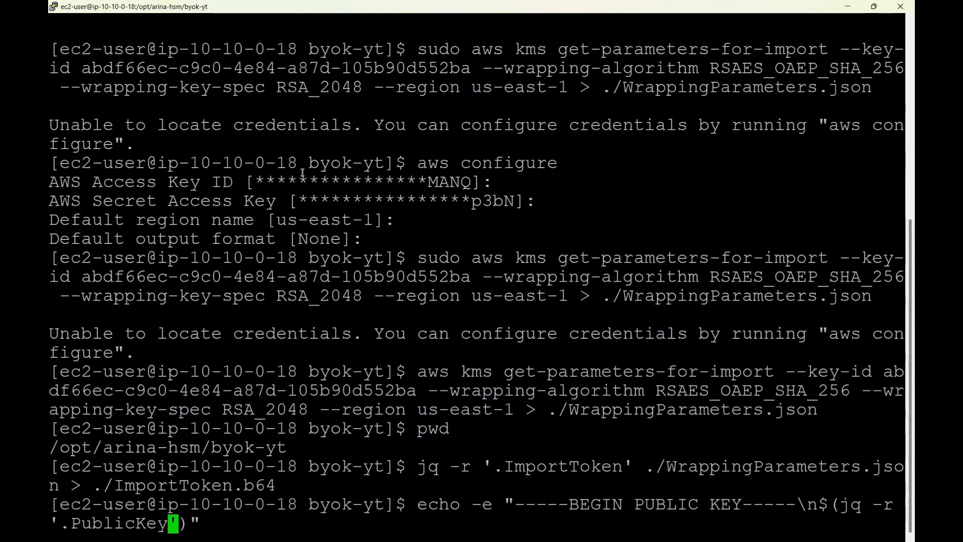
pyautogui.press('Right')
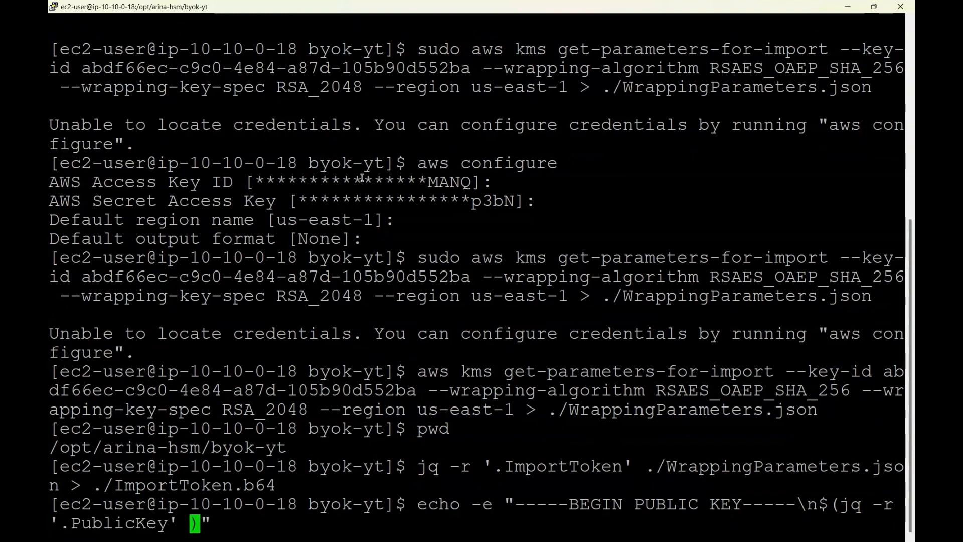
pyautogui.write('./W')
pyautogui.press('Tab')
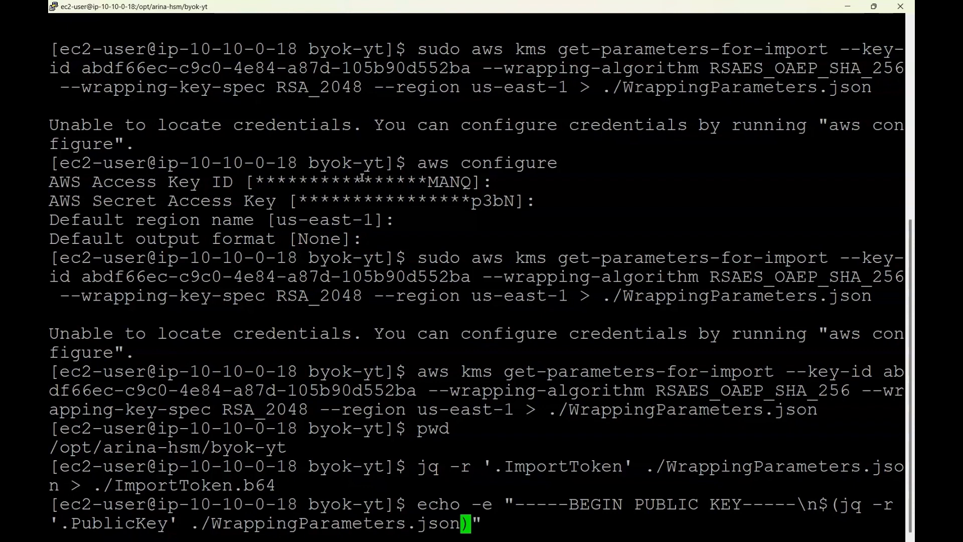
pyautogui.press('Right')
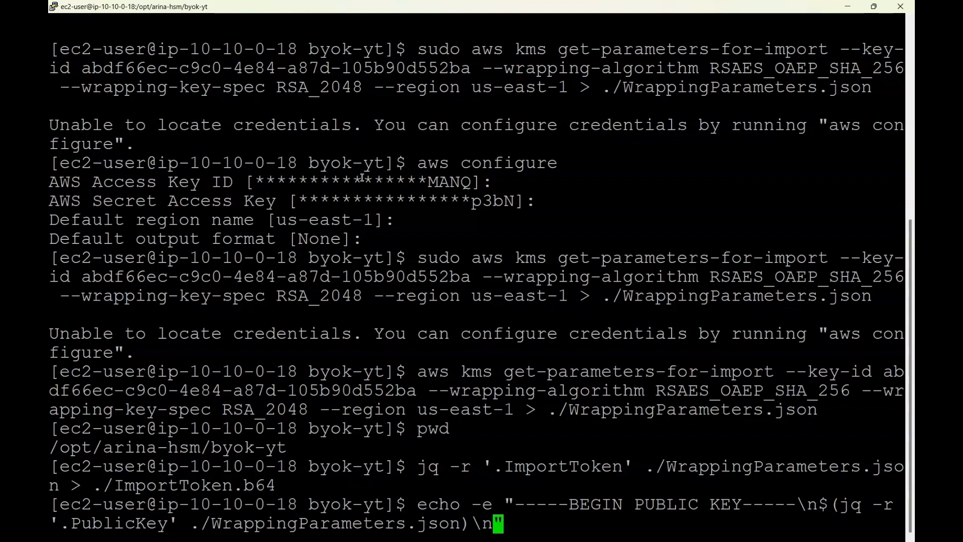
pyautogui.write('-----END PUBLIC KEY')
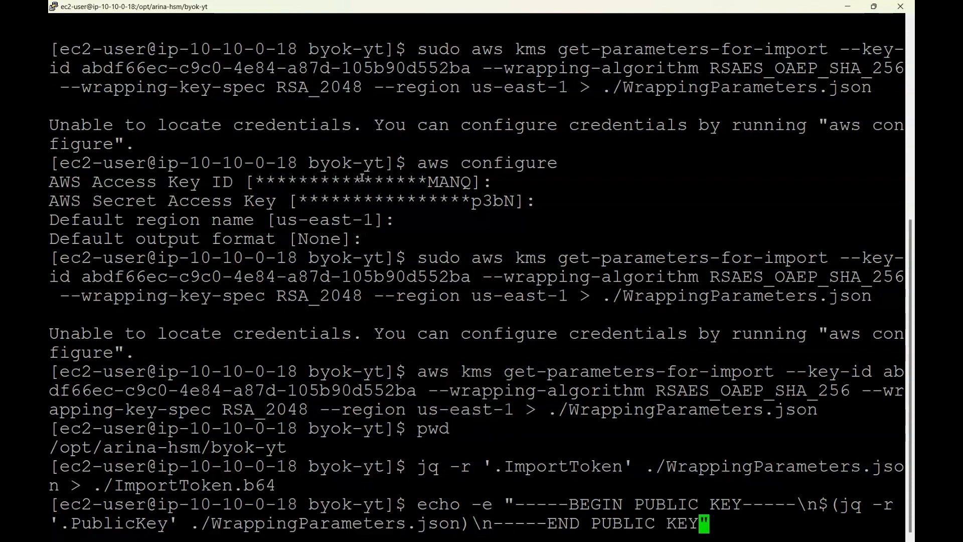
pyautogui.write('-----')
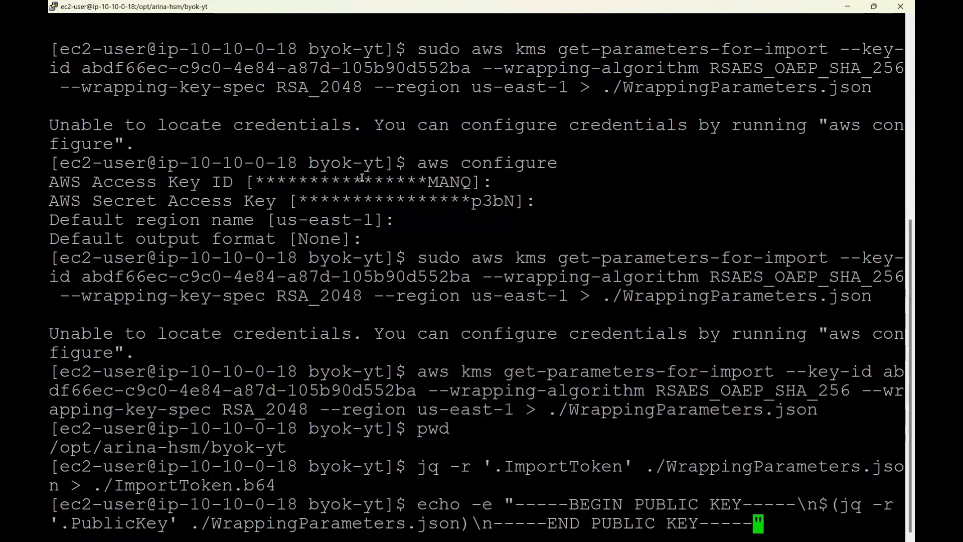
pyautogui.moveTo(903, 540)
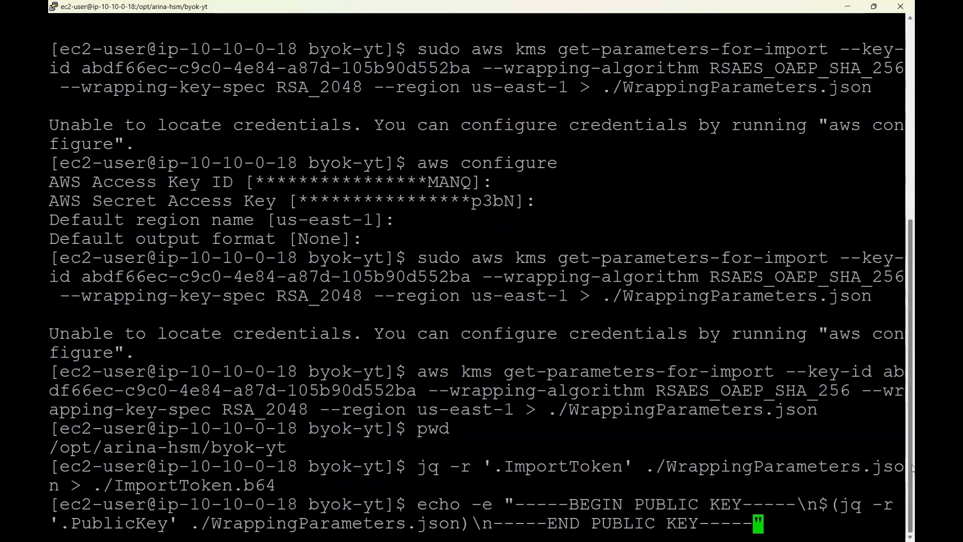
pyautogui.press('End')
pyautogui.write('> ')
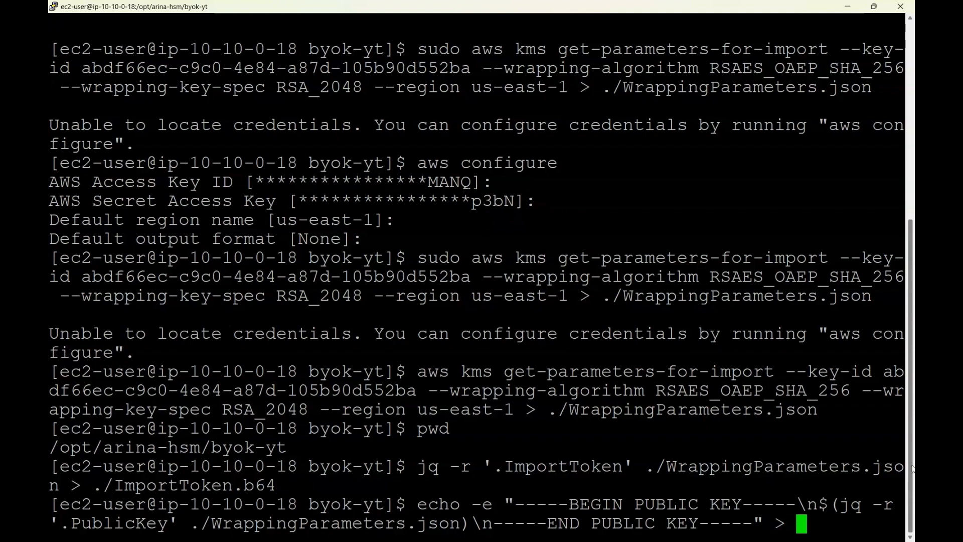
pyautogui.write('./PublicKey.pe')
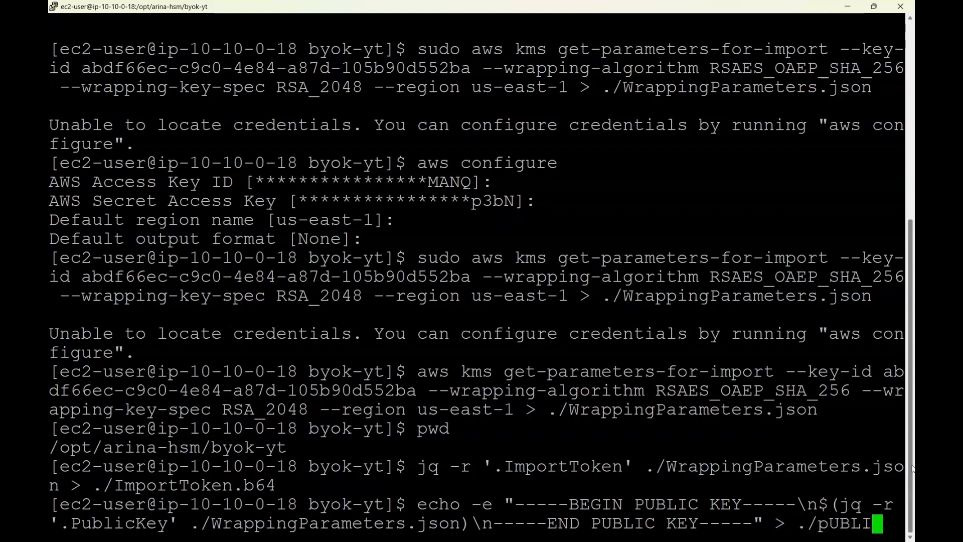
pyautogui.write('m')
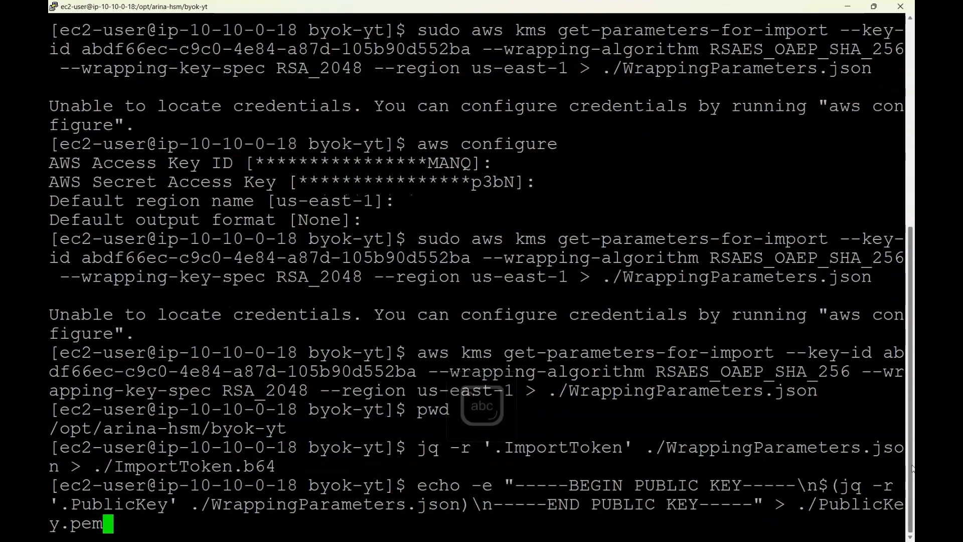
pyautogui.press('Return')
pyautogui.hotkey('alt', 'Tab')
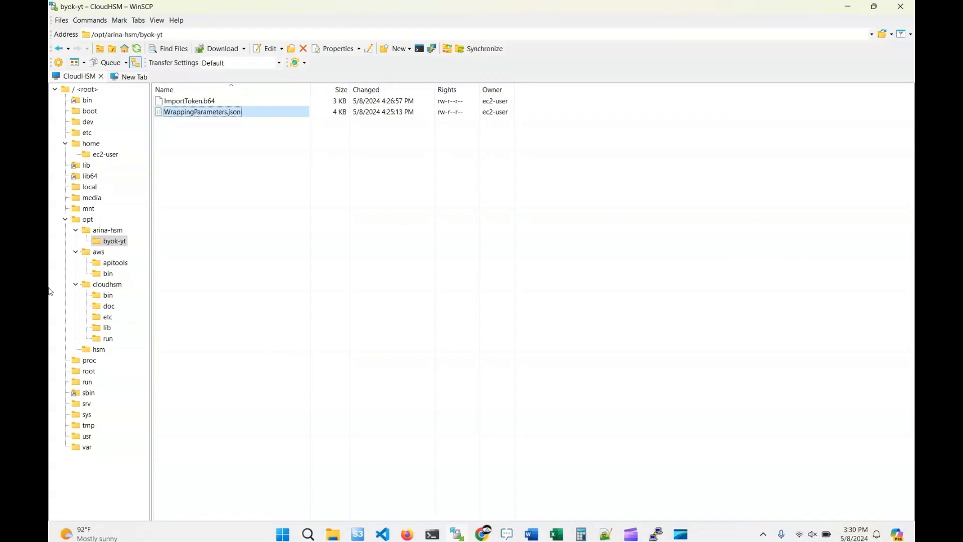
# Step: Open PublicKey.pem in VS Code to confirm its full BEGIN/END key block, then return to PuTTY
pyautogui.click(137, 49)
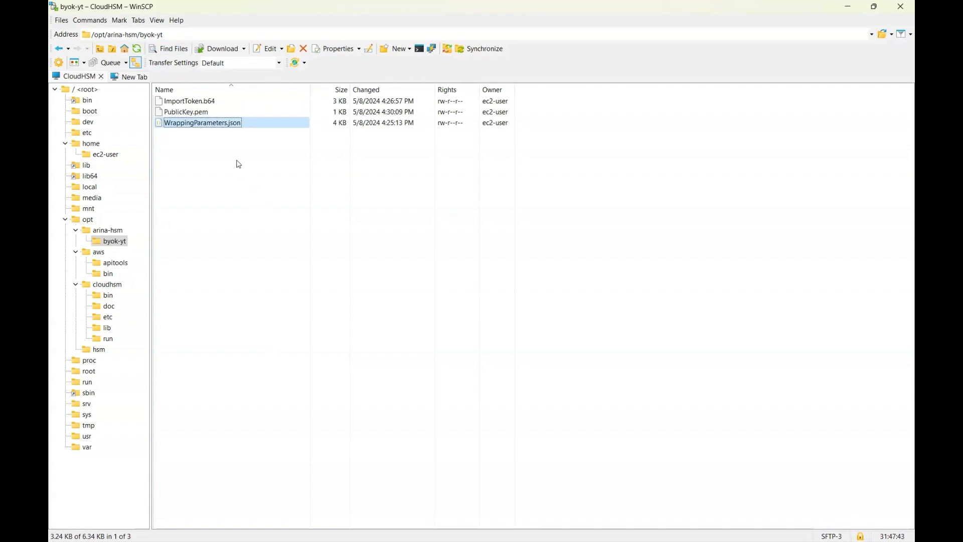
pyautogui.doubleClick(219, 112)
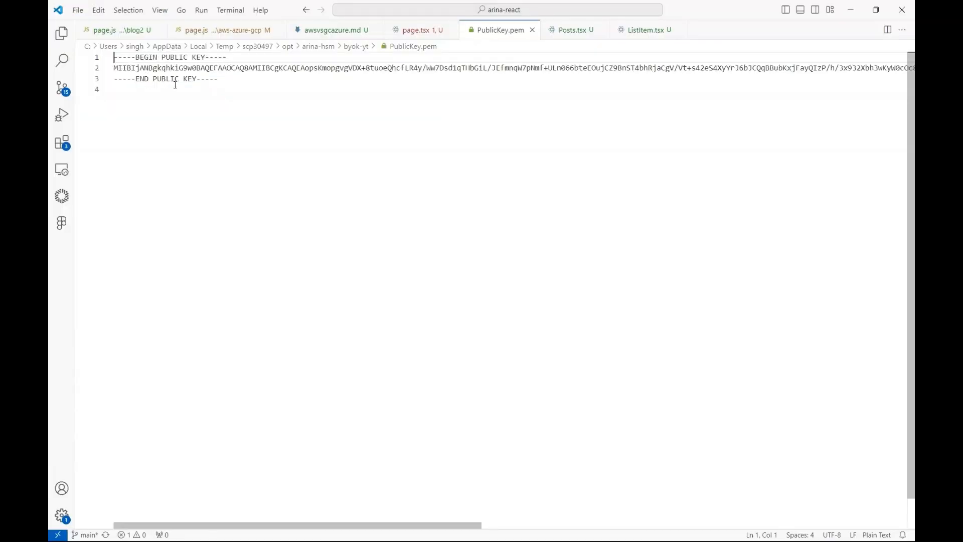
pyautogui.click(532, 31)
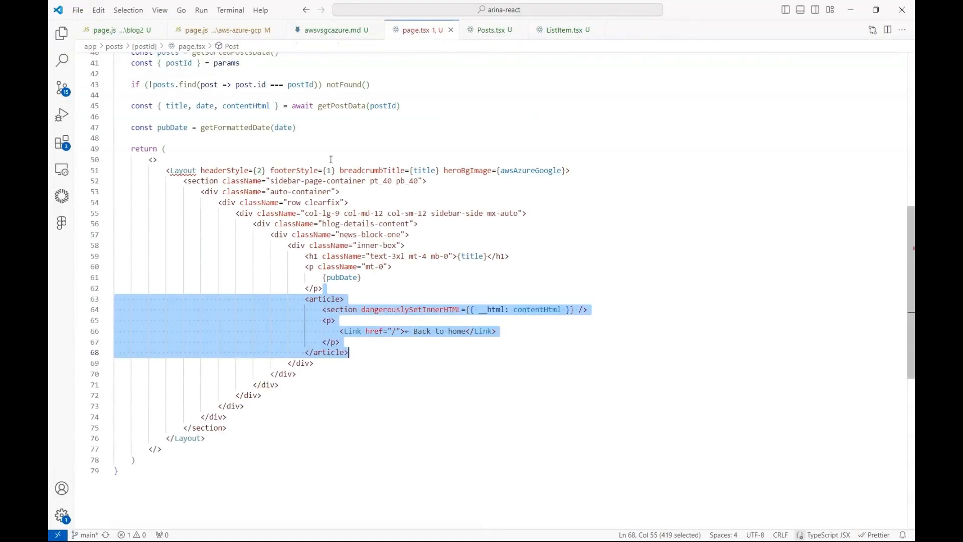
pyautogui.hotkey('alt', 'Tab')
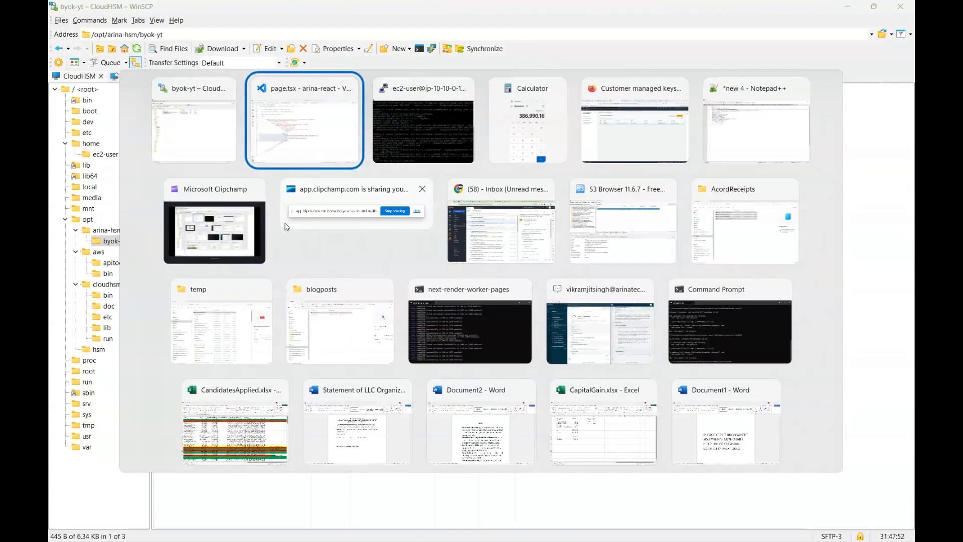
pyautogui.hotkey('alt', 'Tab')
pyautogui.hotkey('alt', 'Tab')
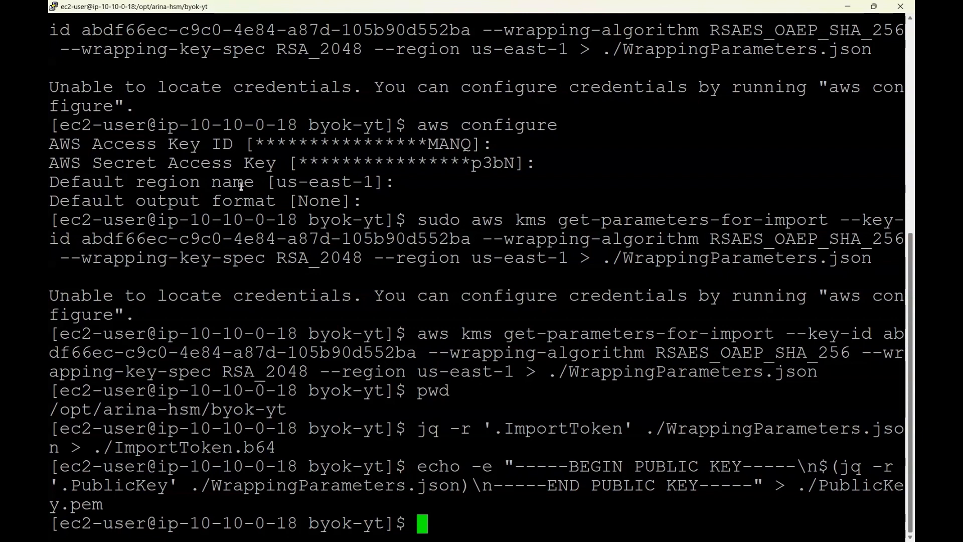
# Step: Decode ImportToken.b64 into ImportToken.bin with openssl enc -d -base64 -A, correcting the missing dash
pyautogui.write('openssl')
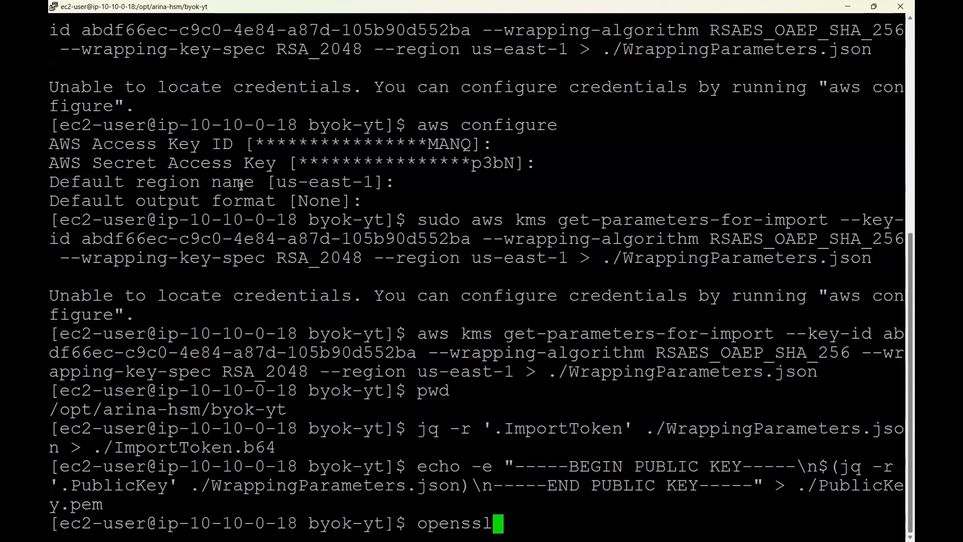
pyautogui.write(' enc -d base64 -A -in ./ImportToken.b64')
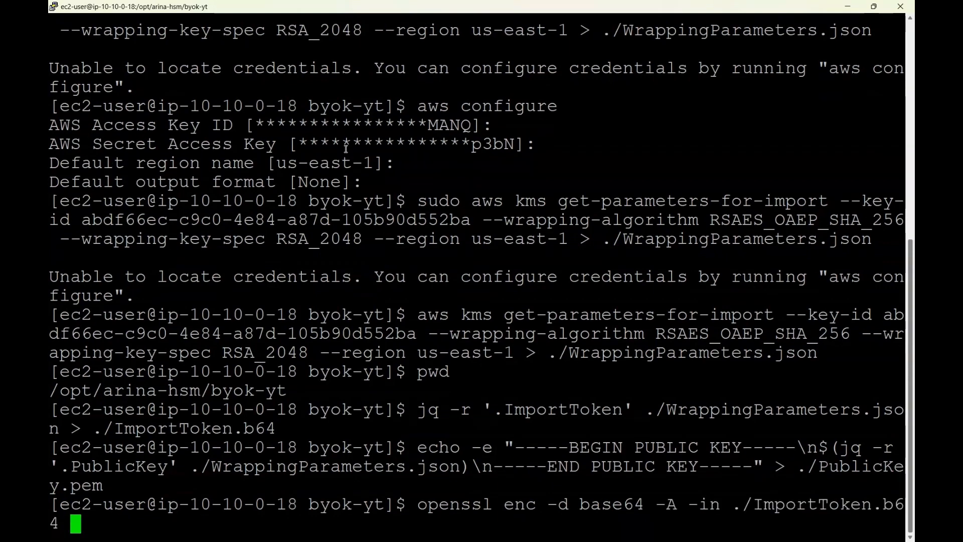
pyautogui.write('-out')
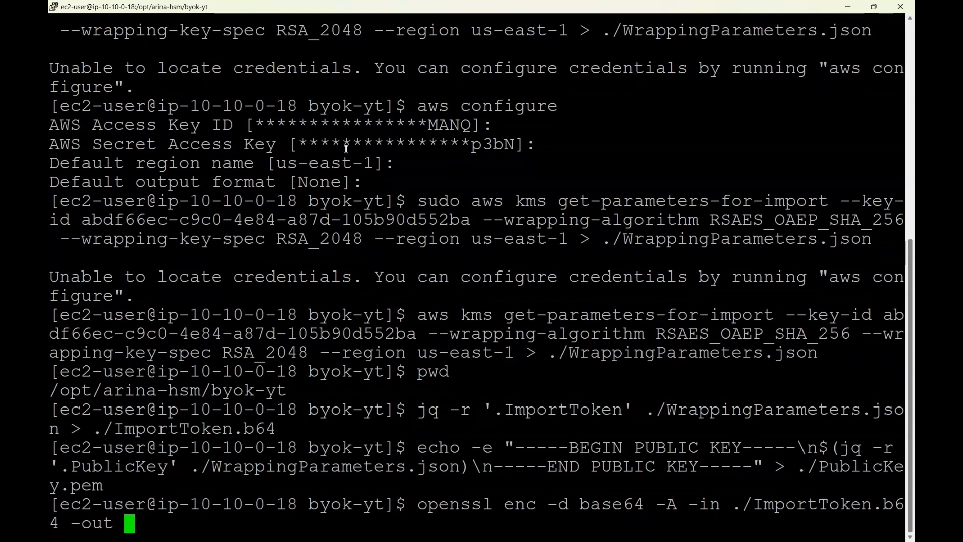
pyautogui.write(' ./ImportToken.bin')
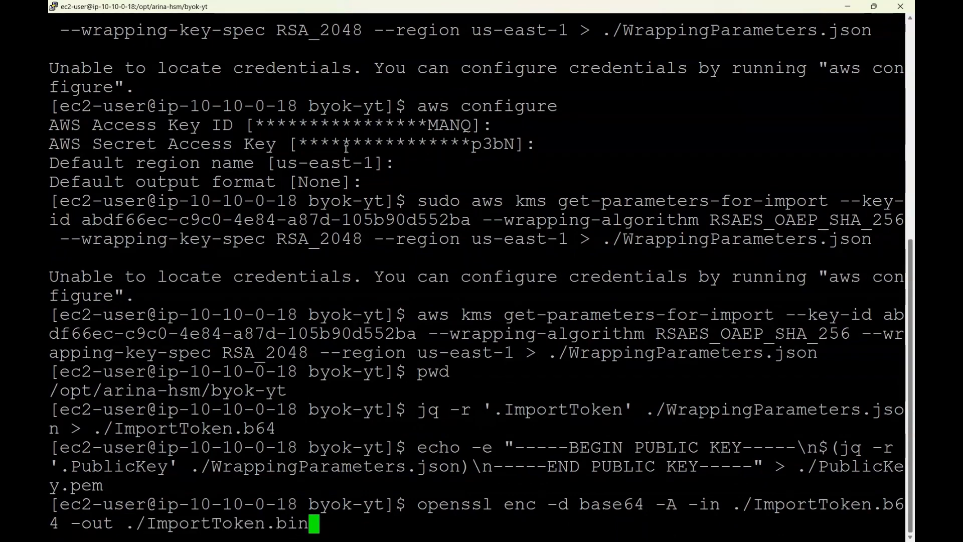
pyautogui.press('Return')
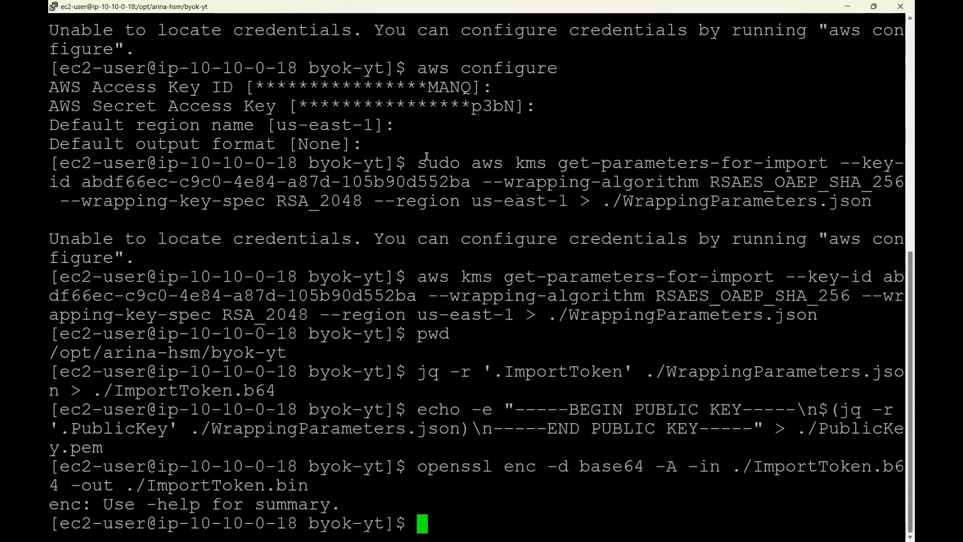
pyautogui.moveTo(430, 541)
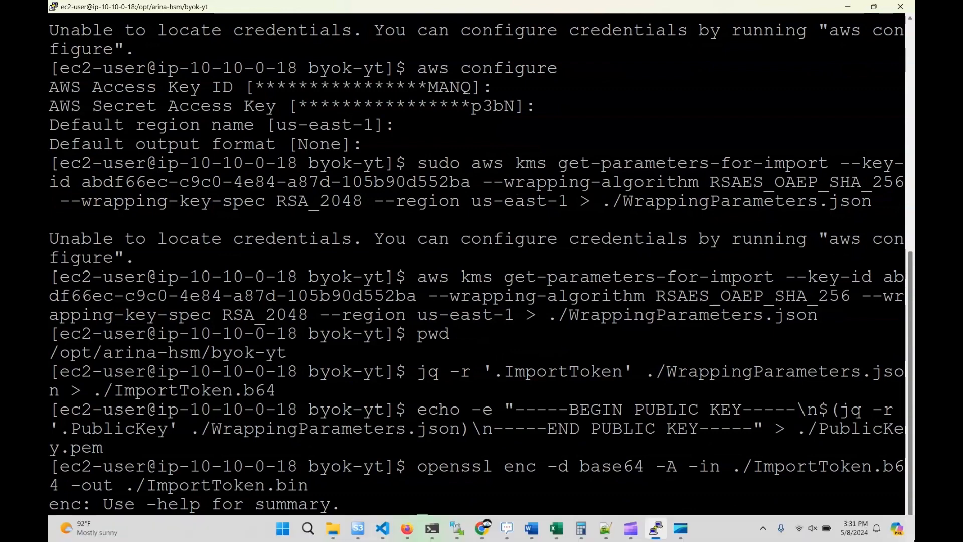
pyautogui.press('Up')
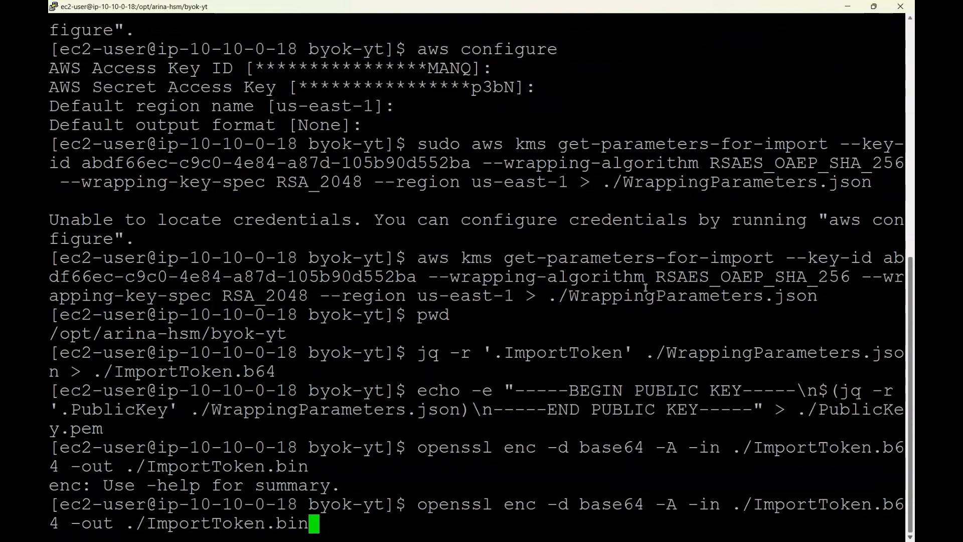
pyautogui.press('Left')
pyautogui.press('Home')
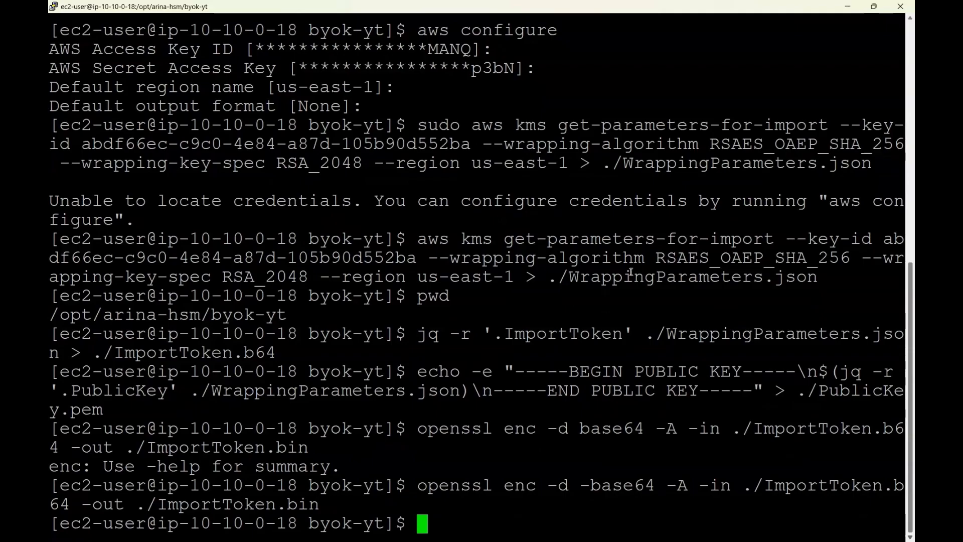
pyautogui.hotkey('alt', 'Tab')
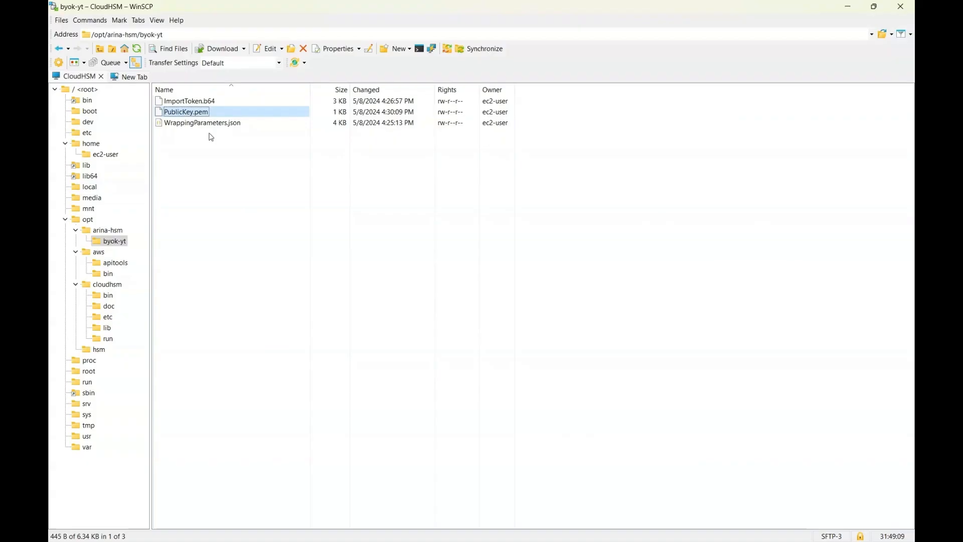
# Step: Refresh WinSCP's byok-yt listing to confirm ImportToken.bin exists, then return to PuTTY
pyautogui.click(137, 49)
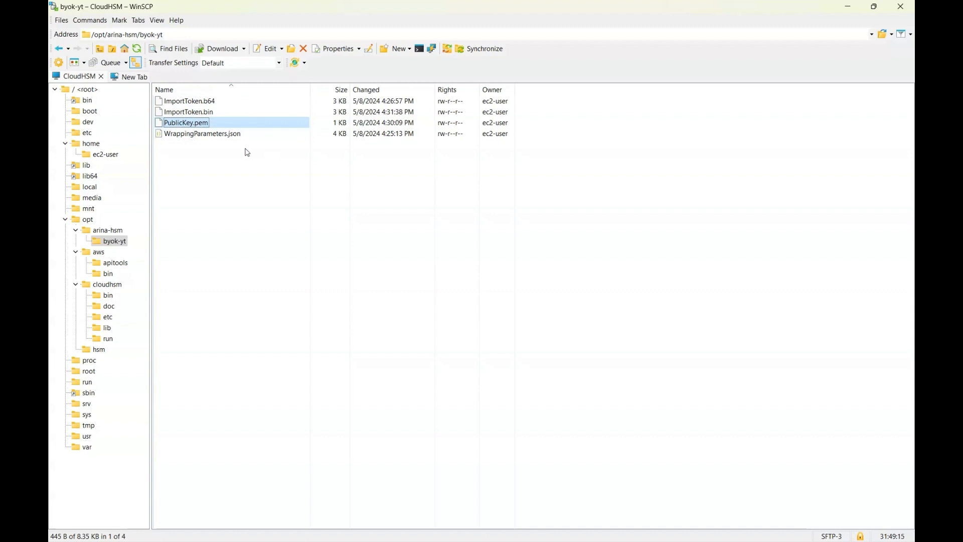
pyautogui.click(241, 112)
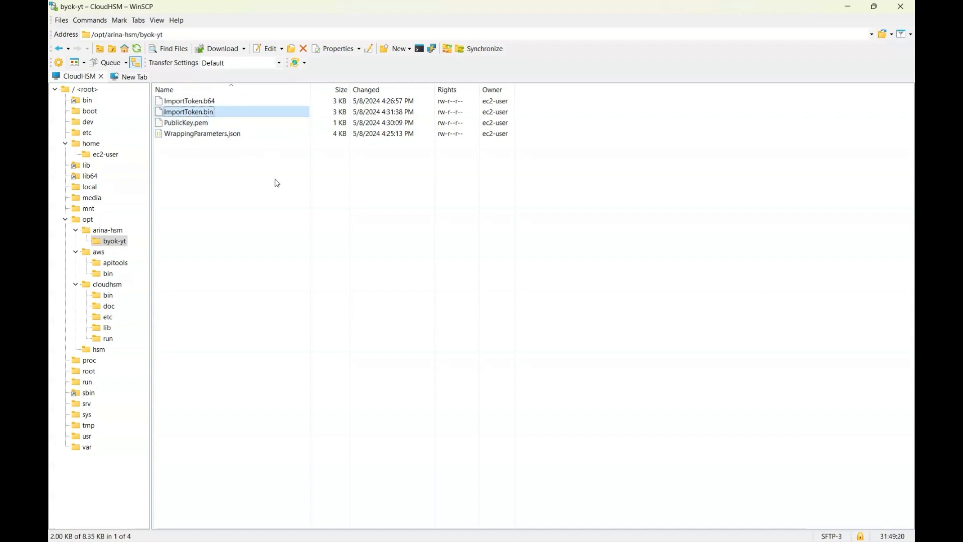
pyautogui.hotkey('alt', 'Tab')
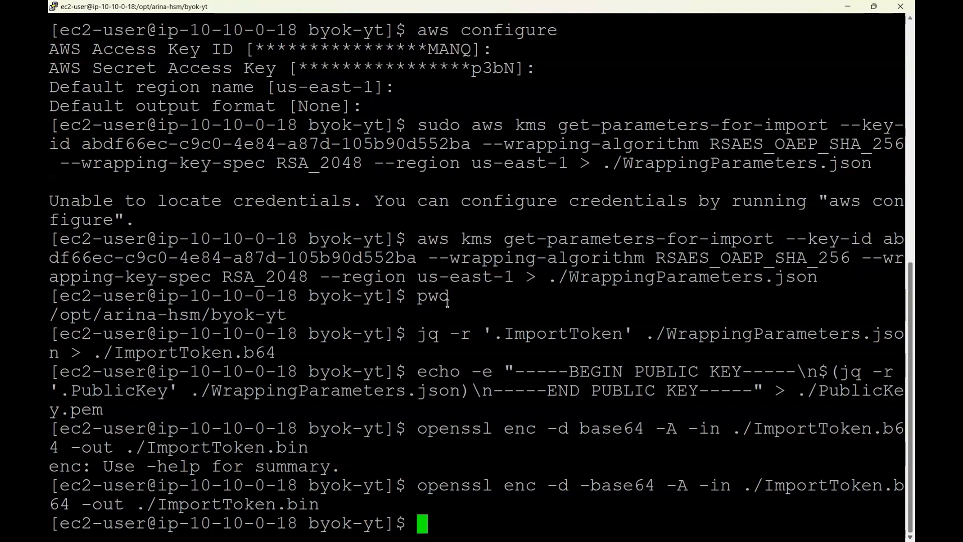
# Step: Export CLOUDHSM_ROLE=crypto-user in the shell
pyautogui.write('ex')
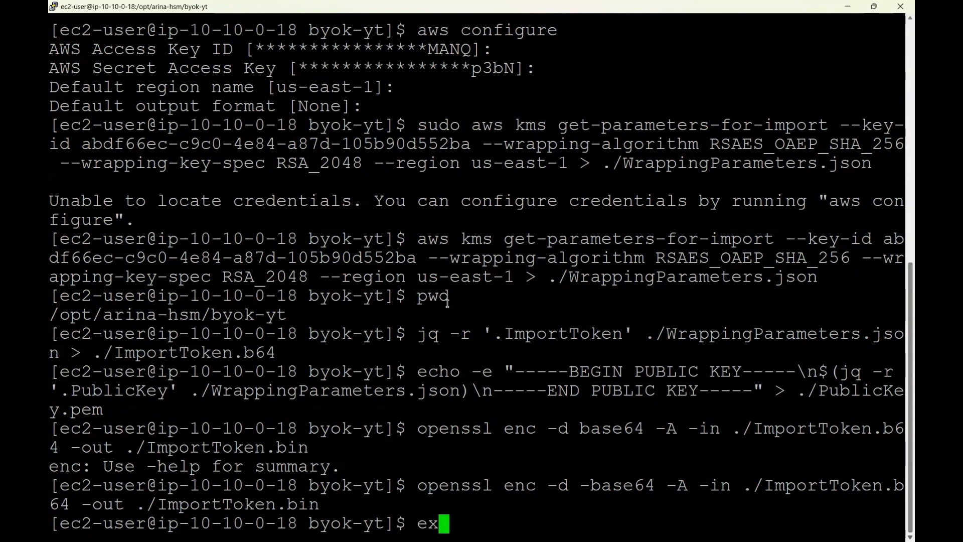
pyautogui.write('port')
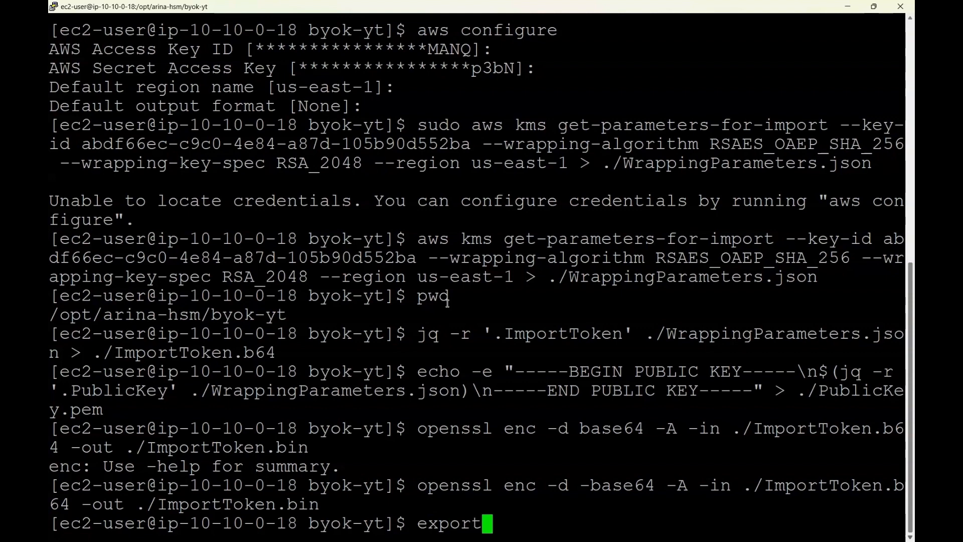
pyautogui.write(' CLOUDHSM_ro')
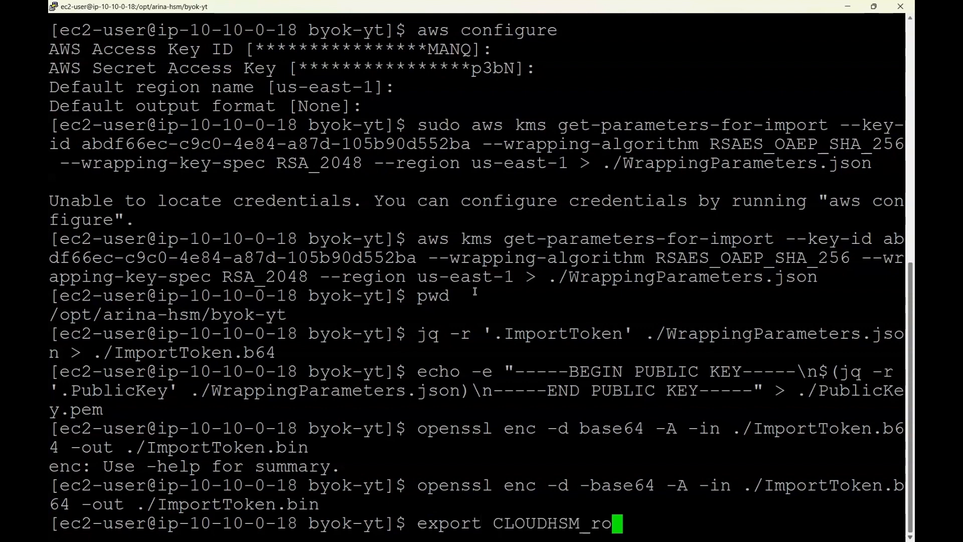
pyautogui.press('BackSpace')
pyautogui.press('BackSpace')
pyautogui.write('ROLE=crypto')
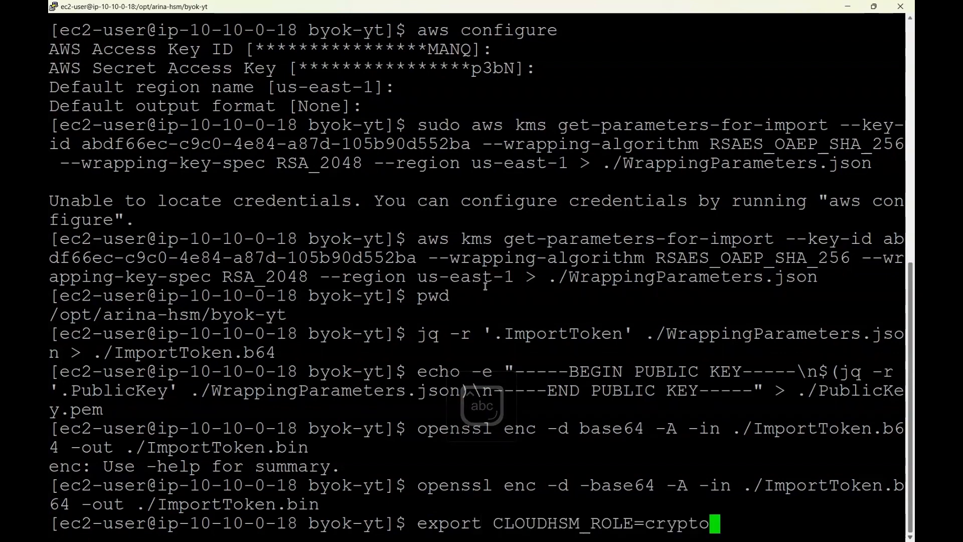
pyautogui.write('-user')
pyautogui.press('Return')
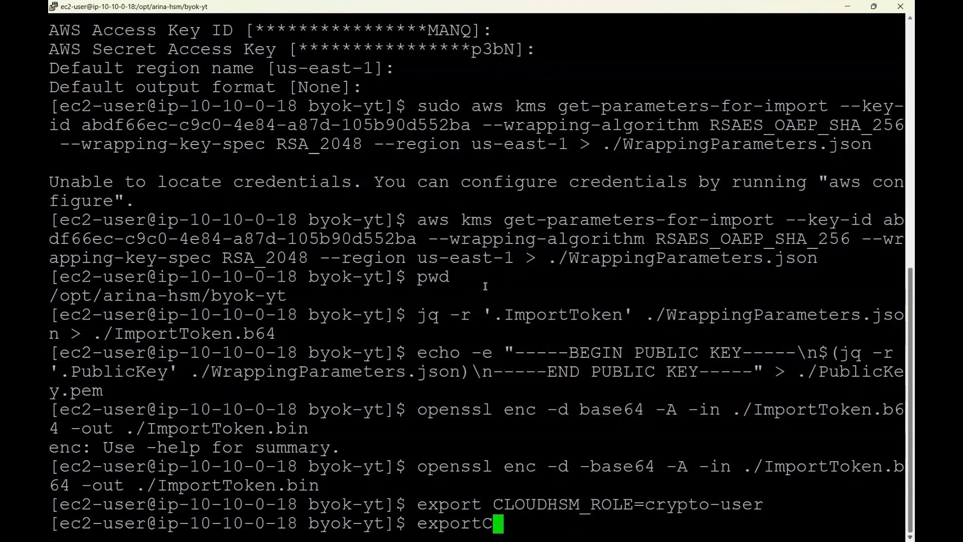
# Step: Export the crypto user's PIN as CLOUDHSM_PIN, then clear the terminal
pyautogui.press('capslock')
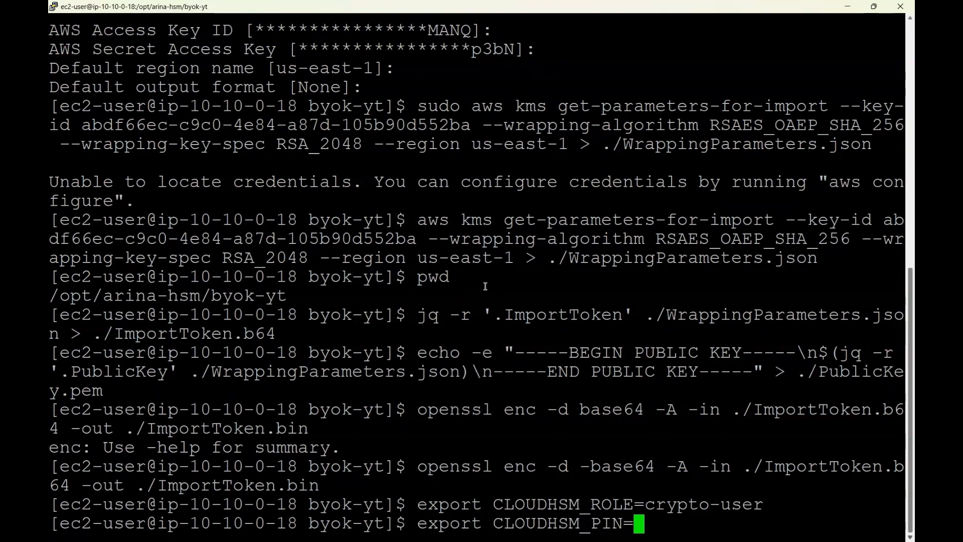
pyautogui.press('capslock')
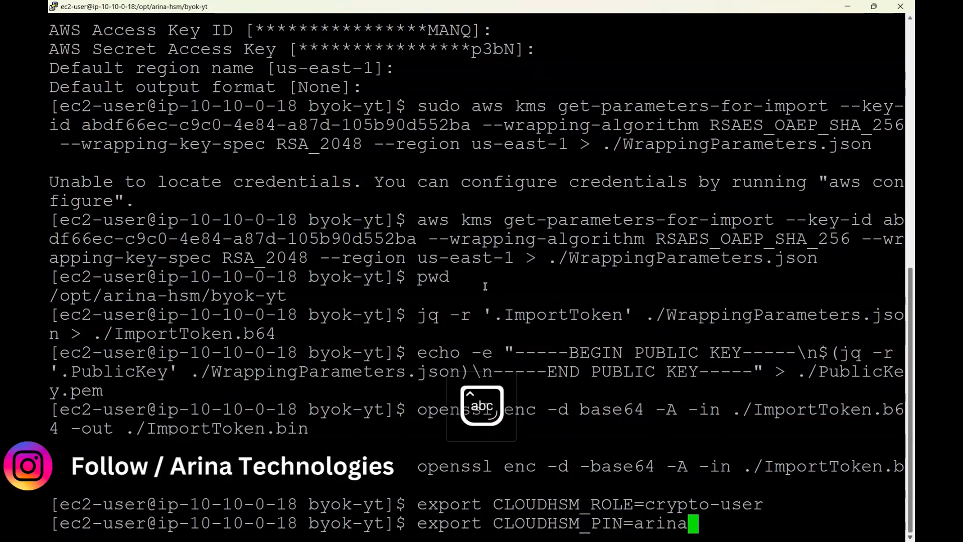
pyautogui.press('Return')
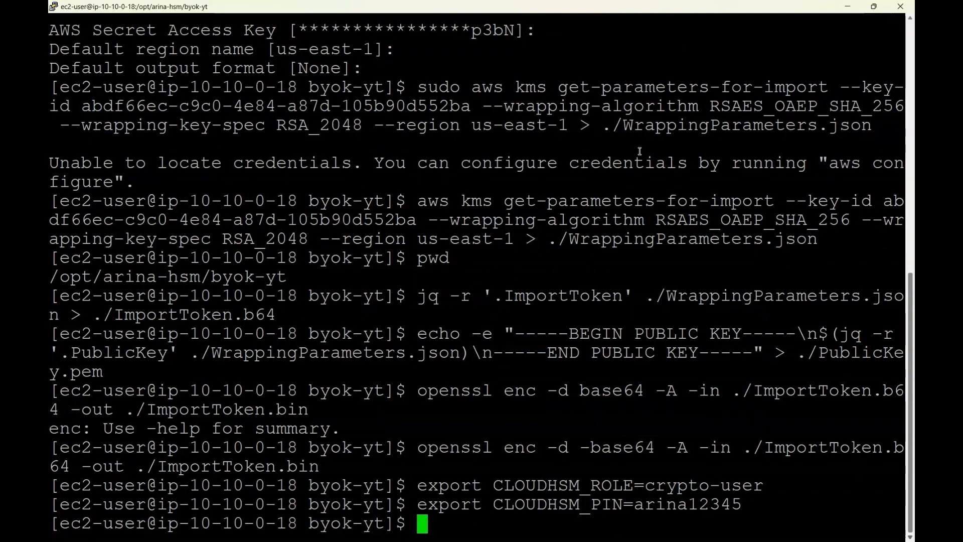
pyautogui.press('Return')
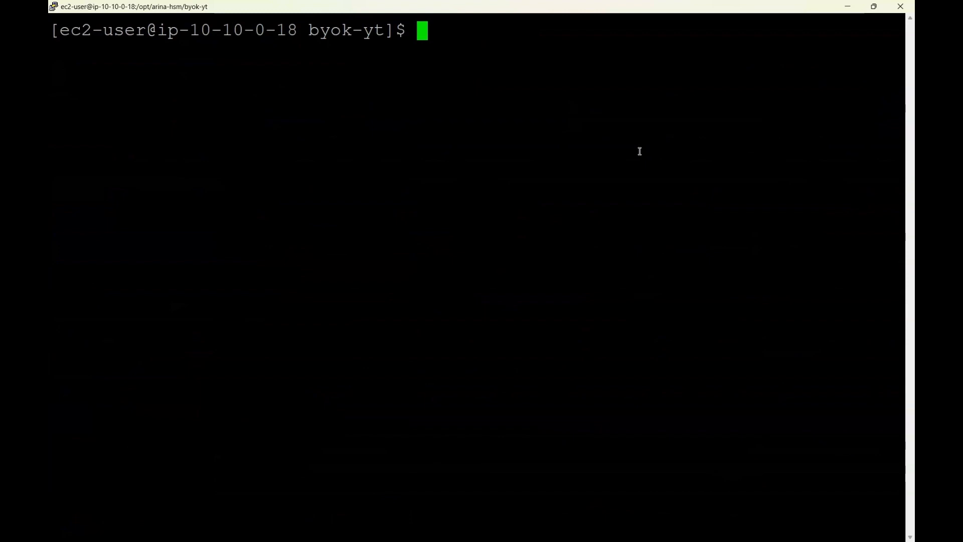
# Step: Run cloudhsm-cli key import pem on ./PublicKey.pem as rsa-public wrapping-key-yt with wrap=true
pyautogui.write('/opt/clou')
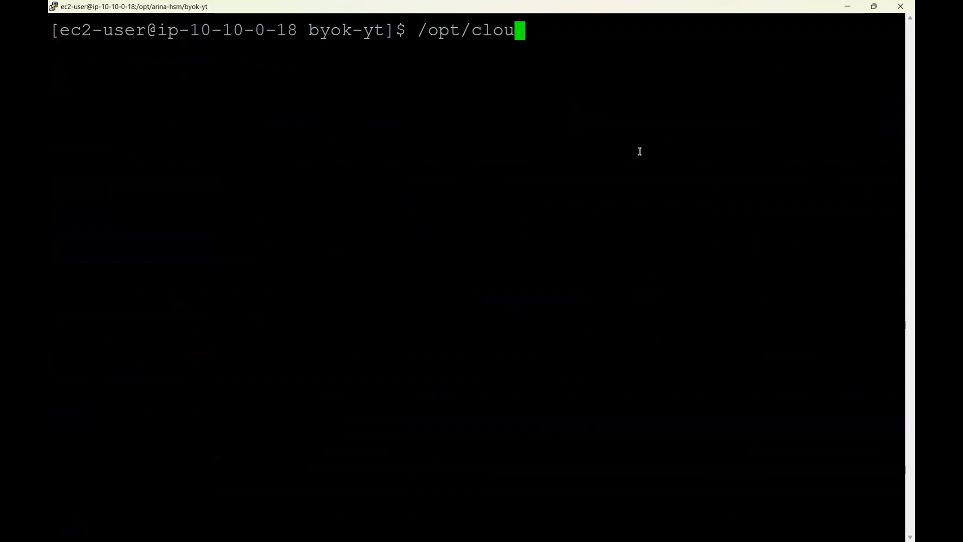
pyautogui.write('dhsm/bin/')
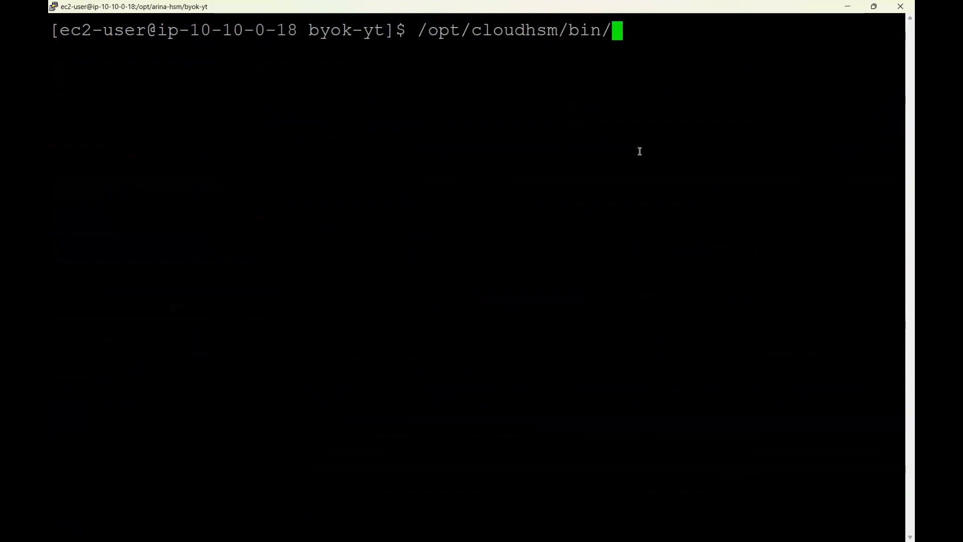
pyautogui.write('cloudhsm')
pyautogui.press('Tab')
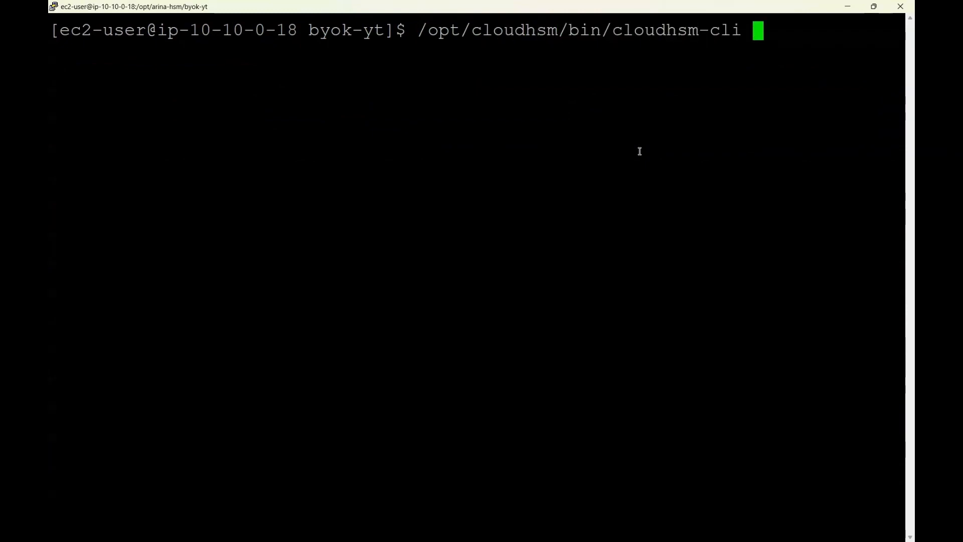
pyautogui.write('key')
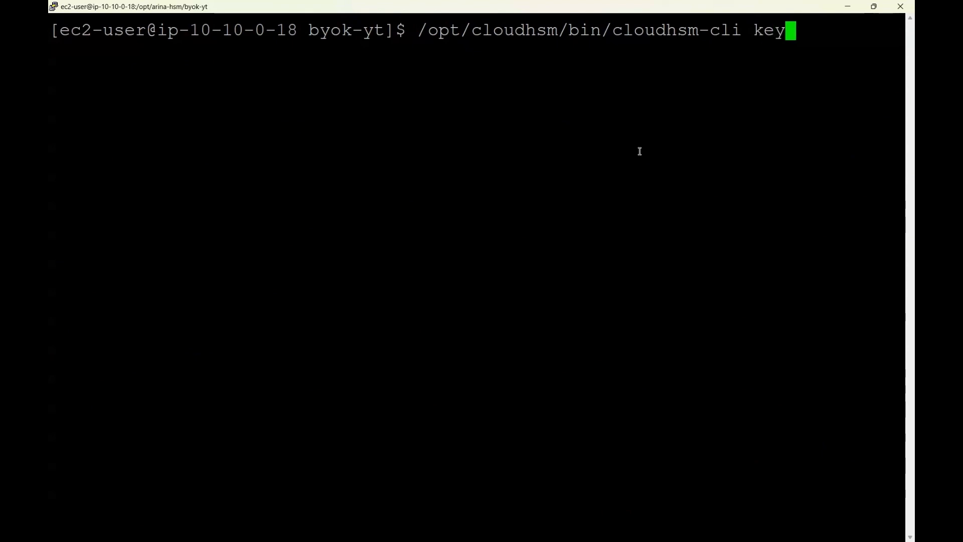
pyautogui.write(' import')
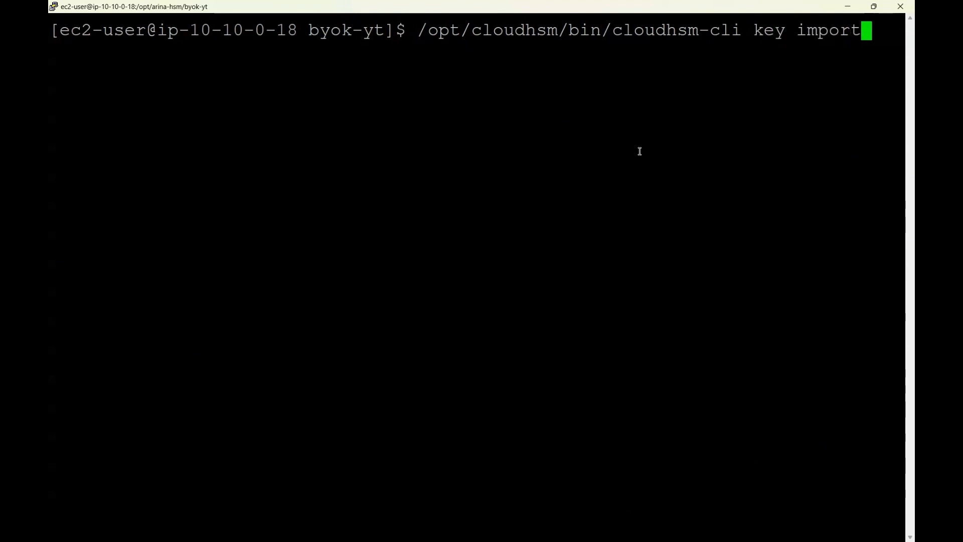
pyautogui.write(' pem')
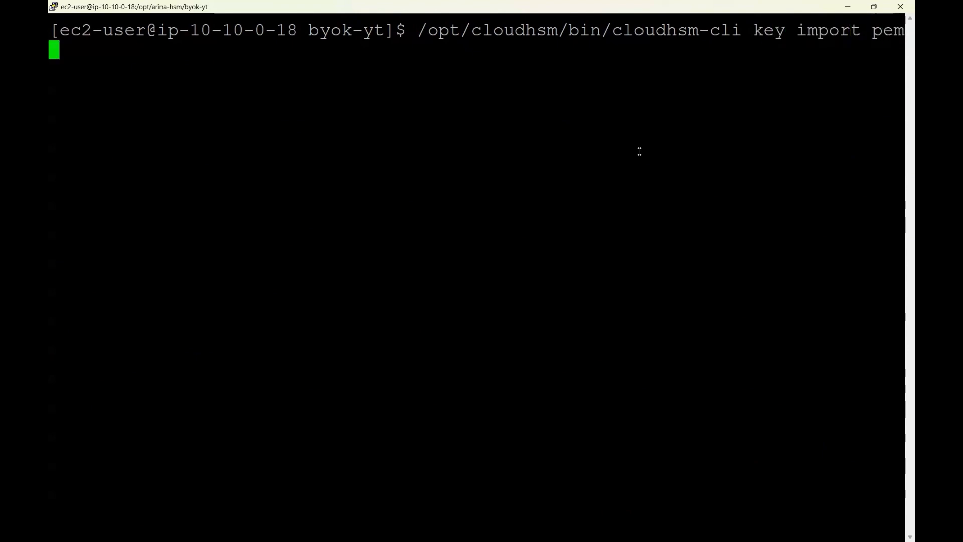
pyautogui.write(' --path ')
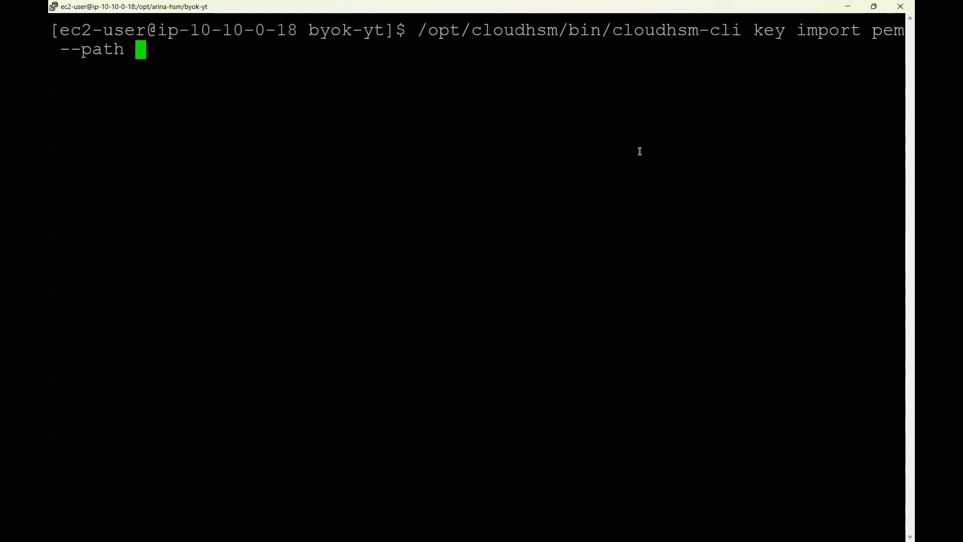
pyautogui.write('./PublicKey.')
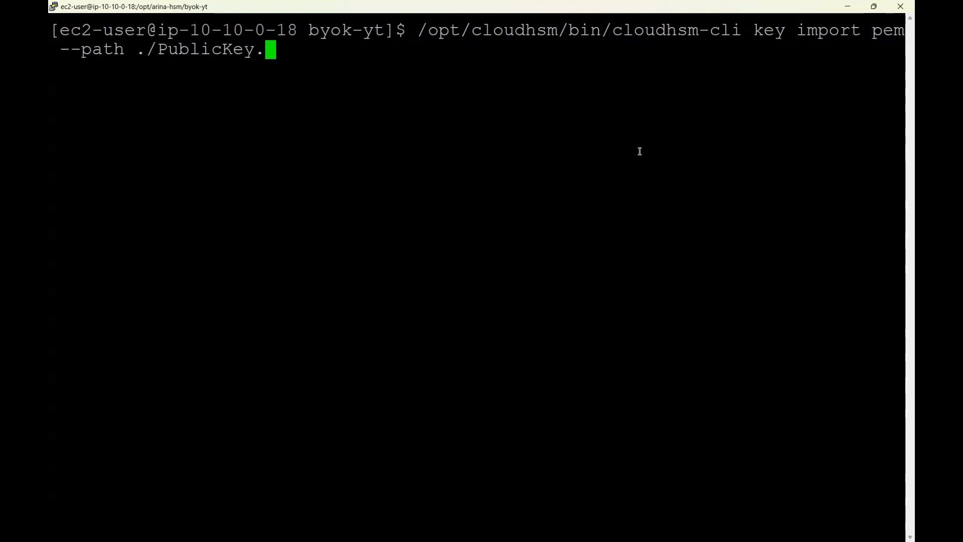
pyautogui.write('pem --label')
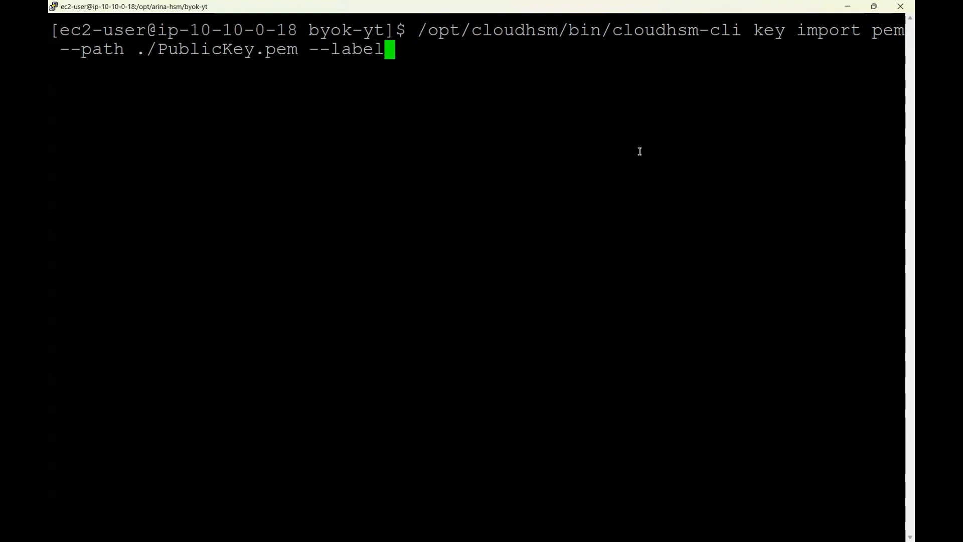
pyautogui.write(' w')
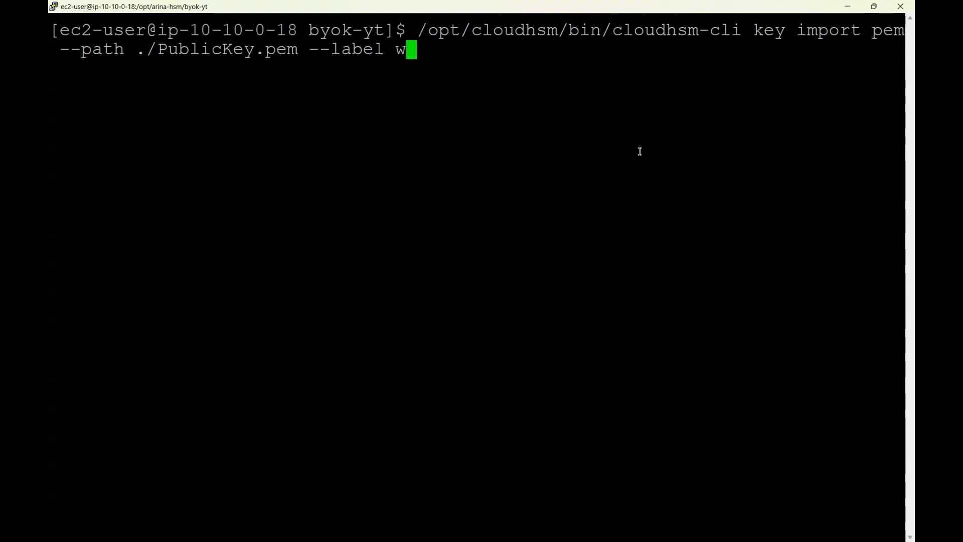
pyautogui.write('rapping-k')
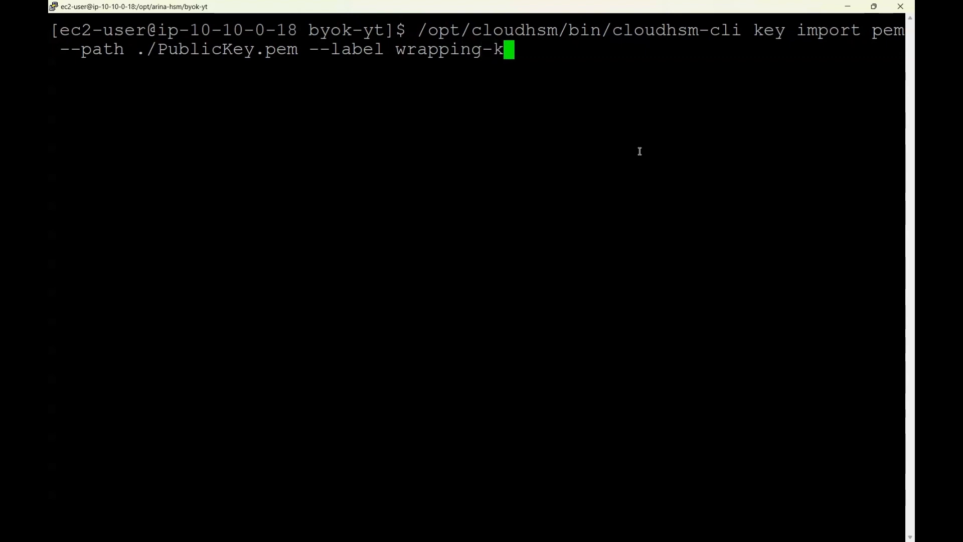
pyautogui.write('ey-yt')
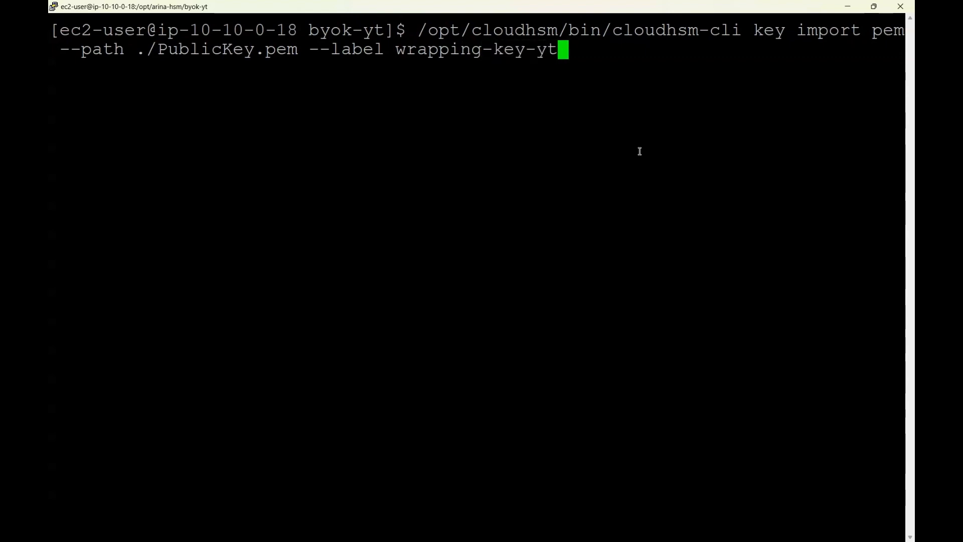
pyautogui.write('-')
pyautogui.press('BackSpace')
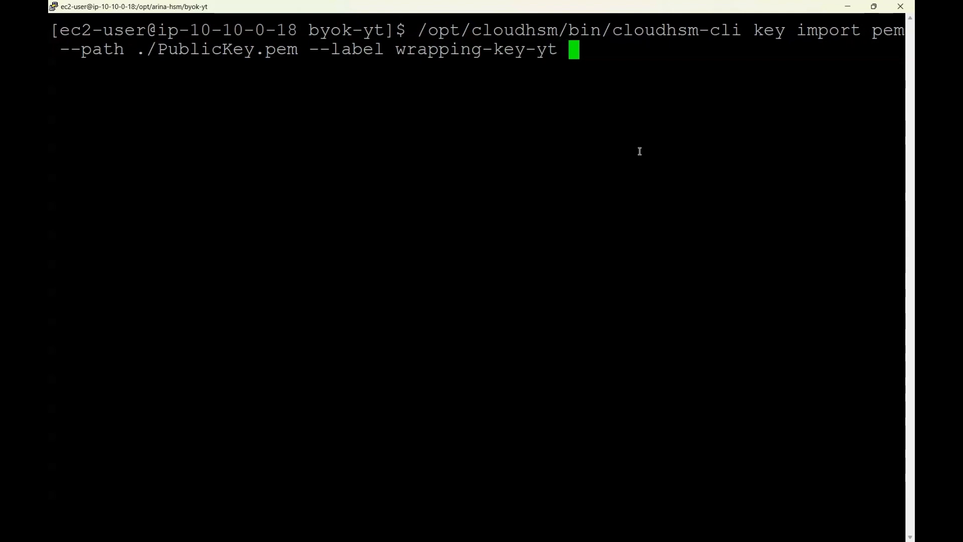
pyautogui.write('--key')
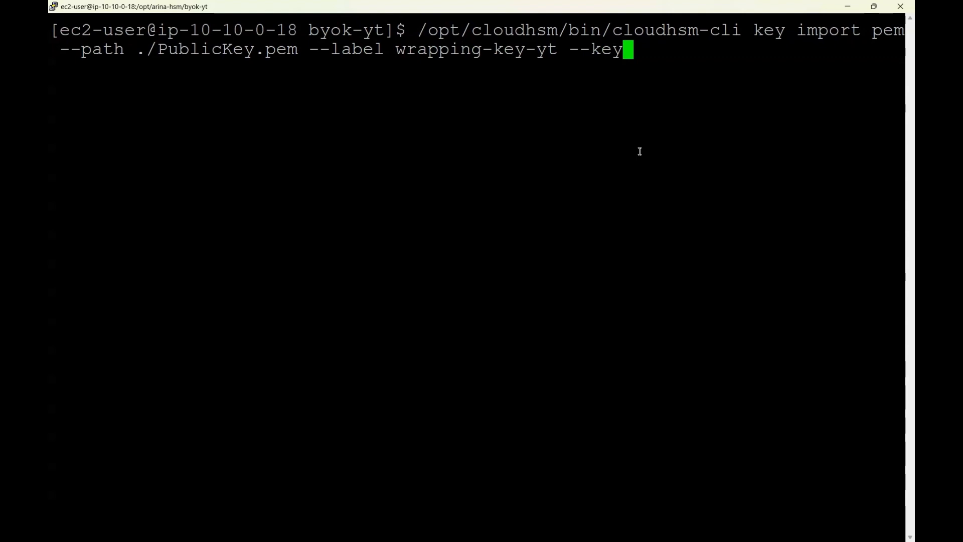
pyautogui.write('-type')
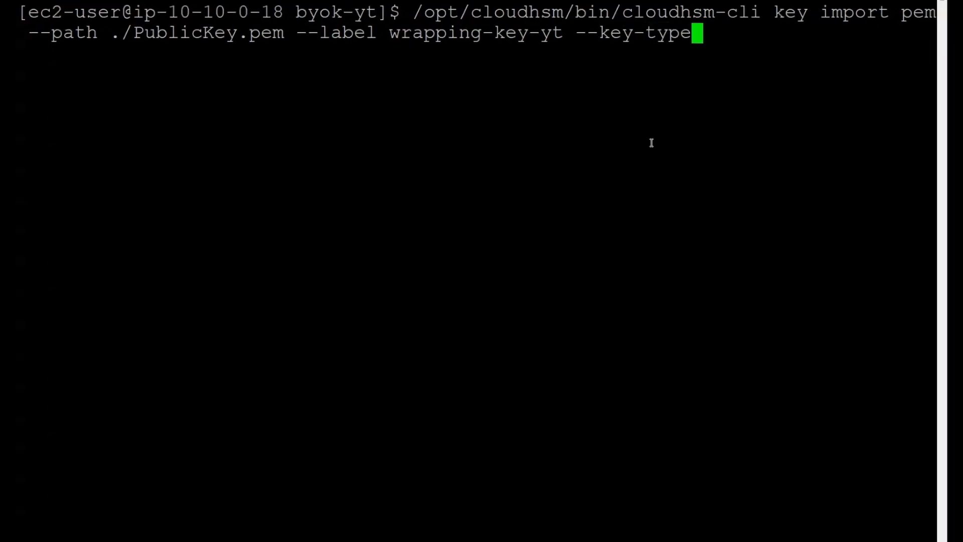
pyautogui.write('-class')
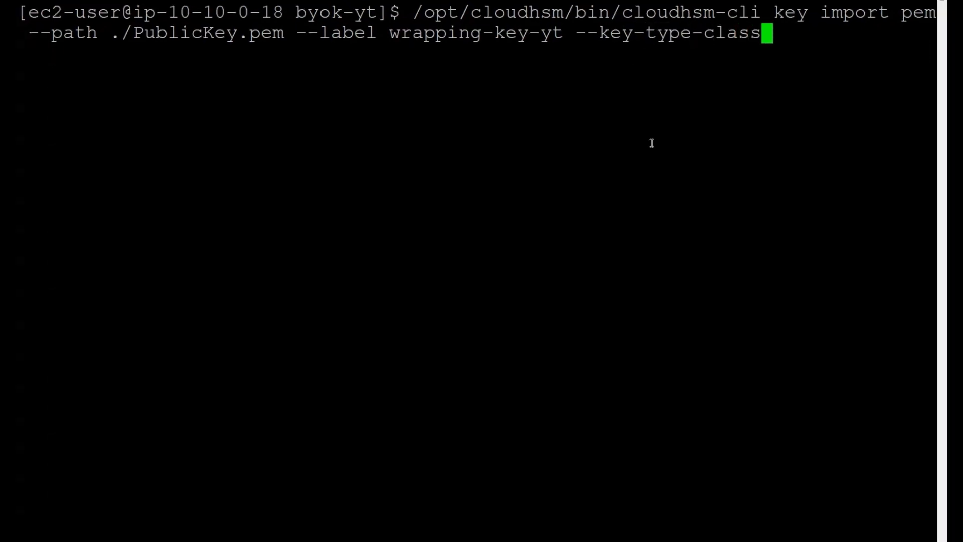
pyautogui.write(' rsa-pu')
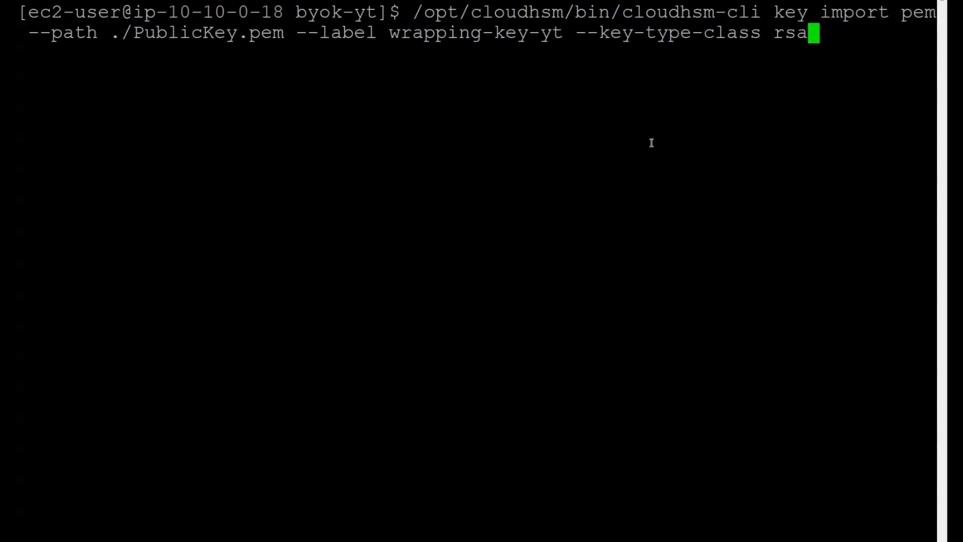
pyautogui.write('blic')
pyautogui.write(' --attributes wrap=true')
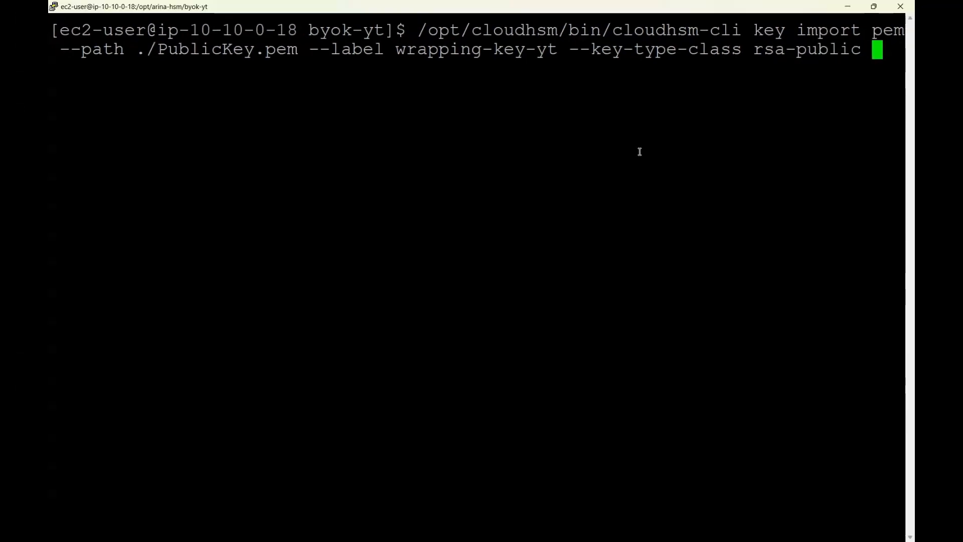
pyautogui.press('Return')
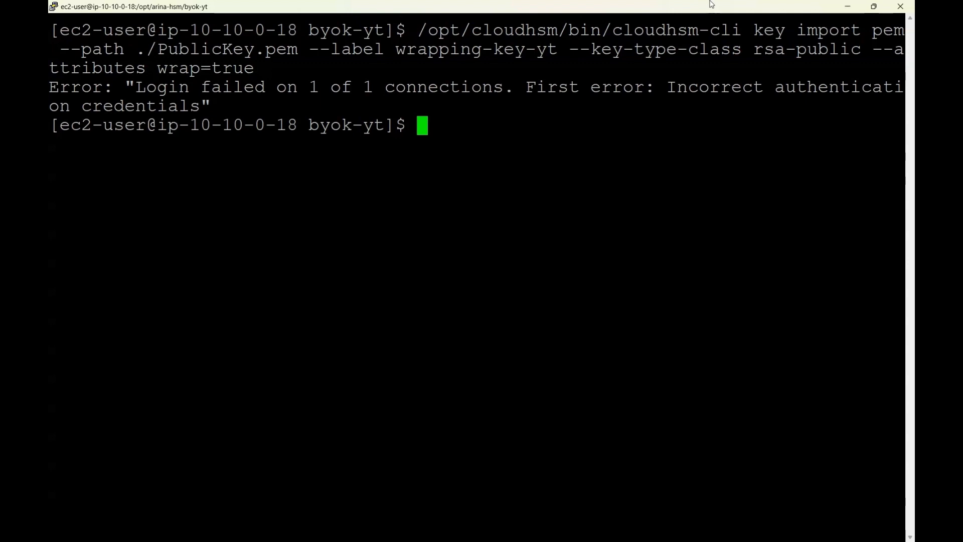
# Step: Edit the recalled command into cloudhsm-cli interactive and start the interactive session
pyautogui.press('Up')
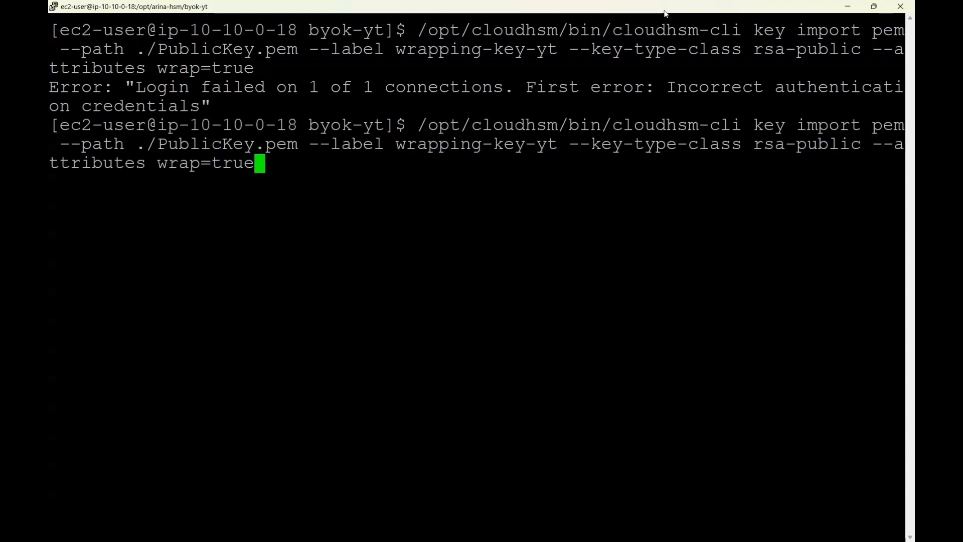
pyautogui.press('BackSpace')
pyautogui.press('BackSpace')
pyautogui.press('BackSpace')
pyautogui.press('BackSpace')
pyautogui.press('BackSpace')
pyautogui.press('BackSpace')
pyautogui.press('BackSpace')
pyautogui.press('BackSpace')
pyautogui.press('BackSpace')
pyautogui.press('BackSpace')
pyautogui.press('BackSpace')
pyautogui.press('BackSpace')
pyautogui.press('BackSpace')
pyautogui.press('BackSpace')
pyautogui.press('BackSpace')
pyautogui.press('BackSpace')
pyautogui.press('BackSpace')
pyautogui.press('BackSpace')
pyautogui.press('BackSpace')
pyautogui.press('BackSpace')
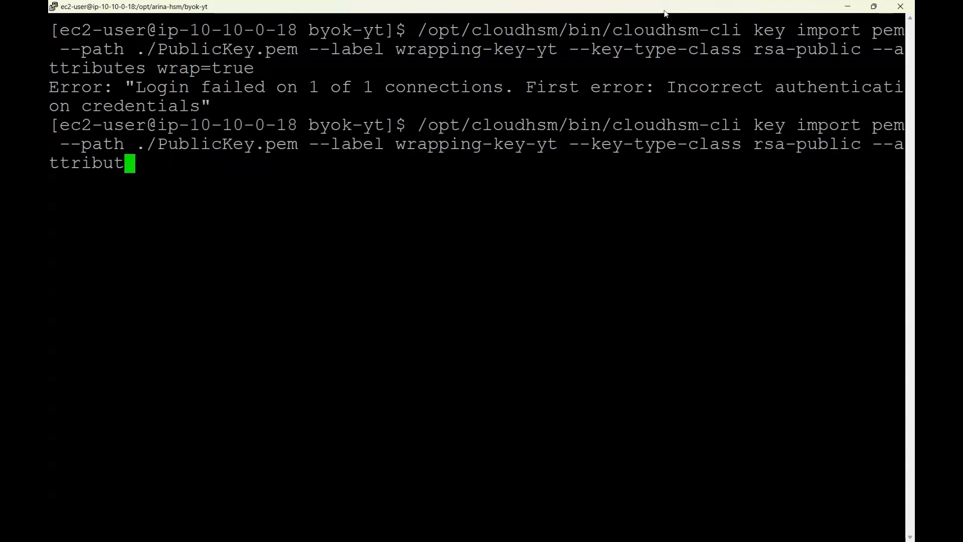
pyautogui.press('BackSpace')
pyautogui.press('BackSpace')
pyautogui.press('BackSpace')
pyautogui.press('BackSpace')
pyautogui.press('BackSpace')
pyautogui.press('BackSpace')
pyautogui.press('BackSpace')
pyautogui.press('BackSpace')
pyautogui.press('BackSpace')
pyautogui.press('BackSpace')
pyautogui.press('BackSpace')
pyautogui.press('BackSpace')
pyautogui.press('BackSpace')
pyautogui.press('BackSpace')
pyautogui.press('BackSpace')
pyautogui.press('BackSpace')
pyautogui.press('BackSpace')
pyautogui.press('BackSpace')
pyautogui.press('BackSpace')
pyautogui.press('BackSpace')
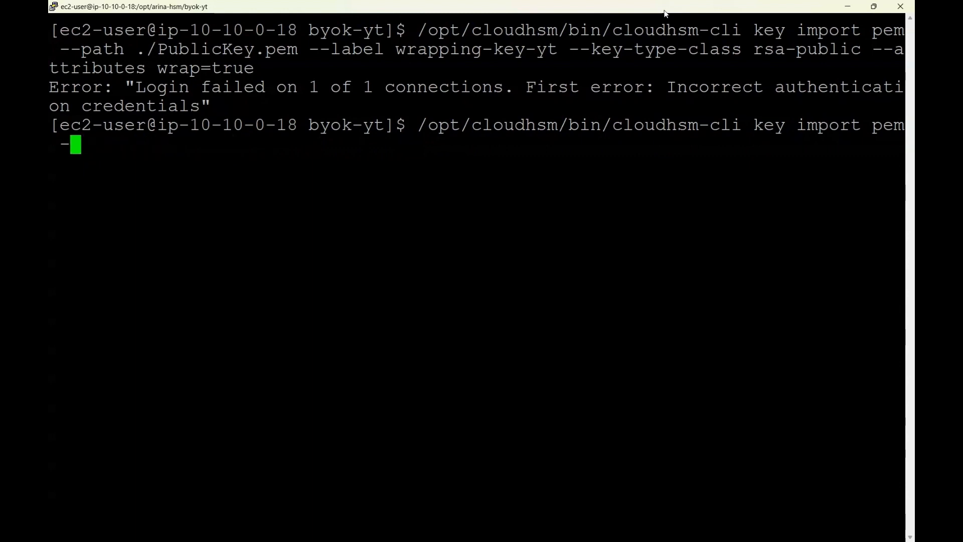
pyautogui.press('BackSpace')
pyautogui.press('BackSpace')
pyautogui.press('BackSpace')
pyautogui.press('BackSpace')
pyautogui.press('BackSpace')
pyautogui.press('BackSpace')
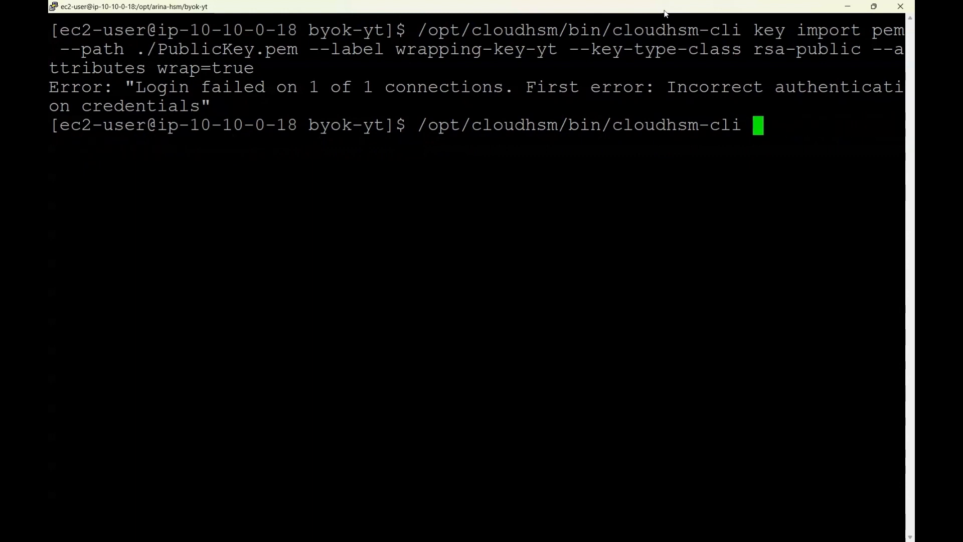
pyautogui.write('interactive')
pyautogui.press('Return')
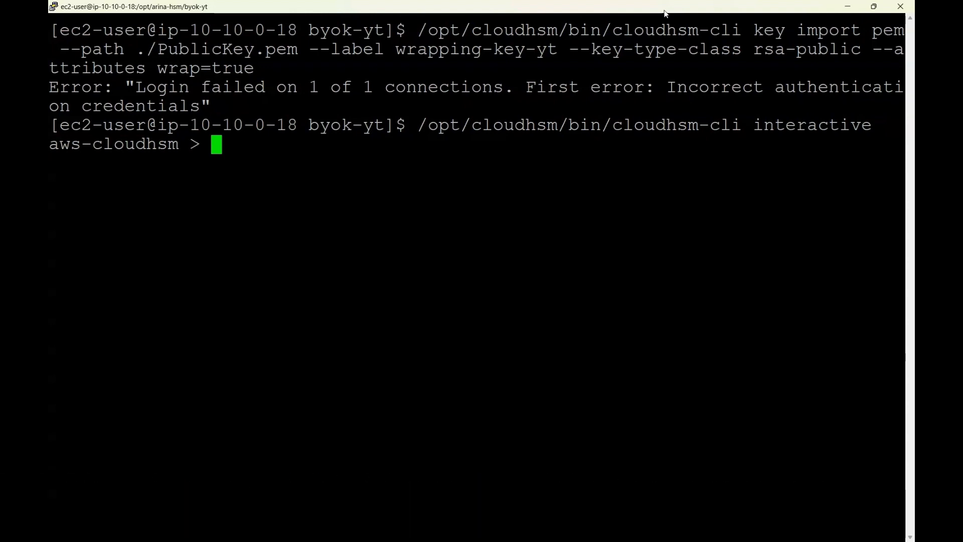
# Step: Log in with the crypto user's username and role crypto-user, retrying the password
pyautogui.rightClick(469, 16)
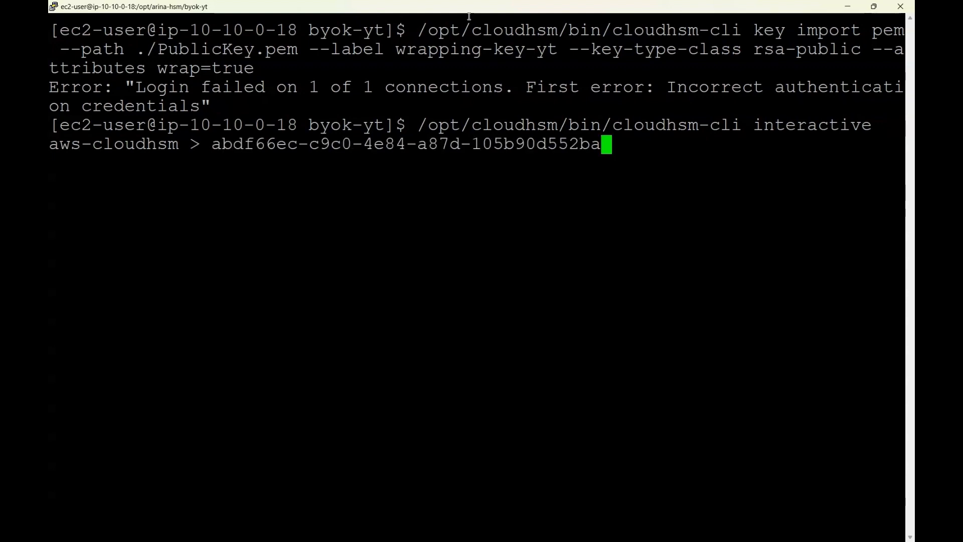
pyautogui.hotkey('ctrl', 'u')
pyautogui.write('login --username cu_user1')
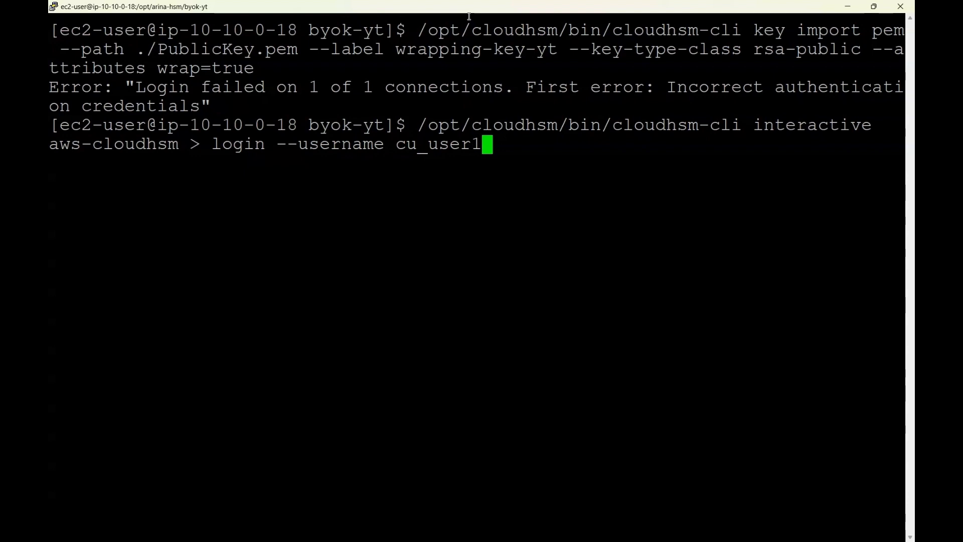
pyautogui.write(' --role crypto-user')
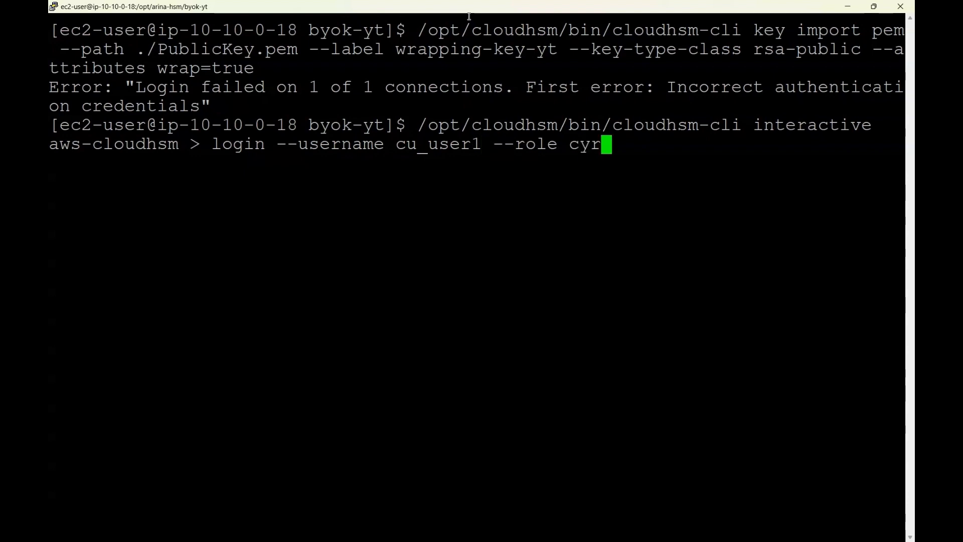
pyautogui.press('Return')
pyautogui.press('Return')
pyautogui.press('Up')
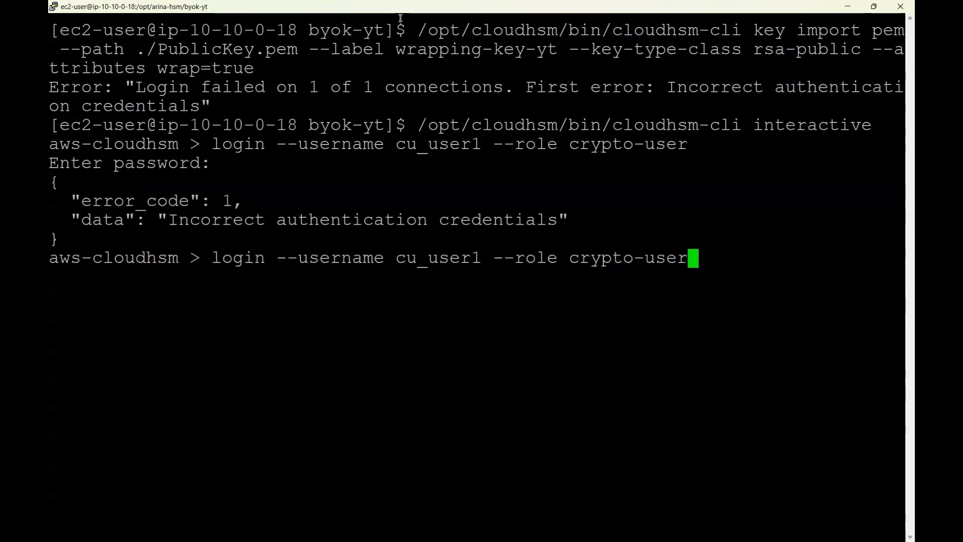
pyautogui.press('Return')
pyautogui.press('Return')
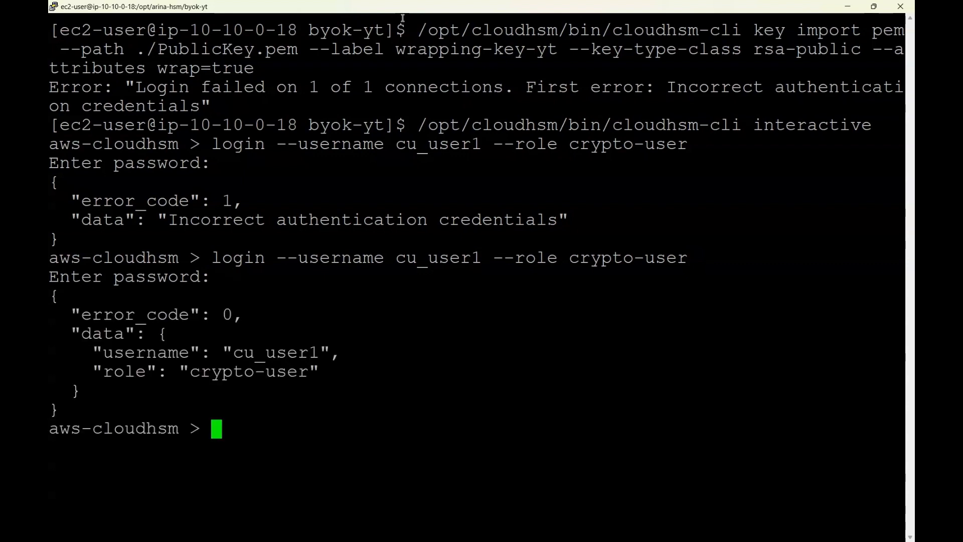
pyautogui.hotkey('alt', 'Tab')
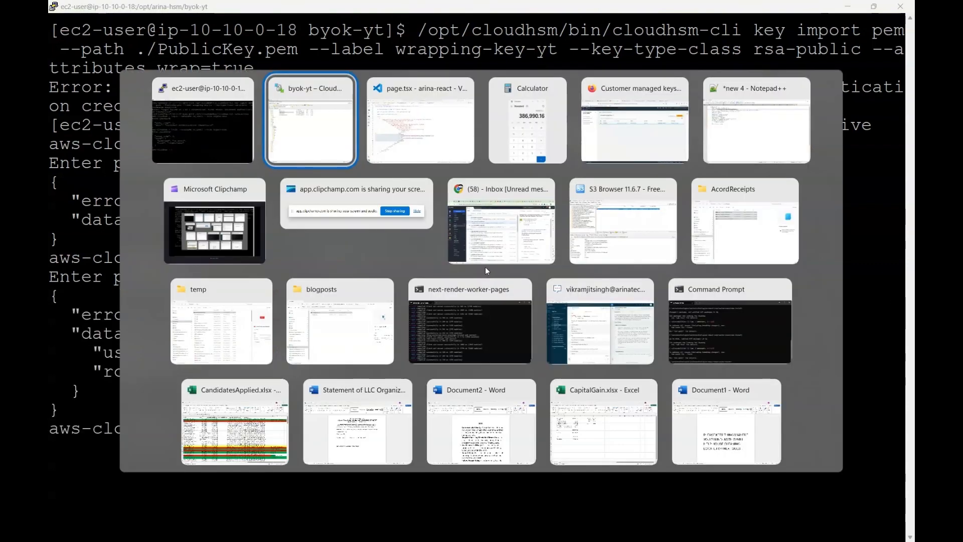
# Step: Quit the interactive CloudHSM session and re-export the corrected CLOUDHSM_PIN value
pyautogui.press('Escape')
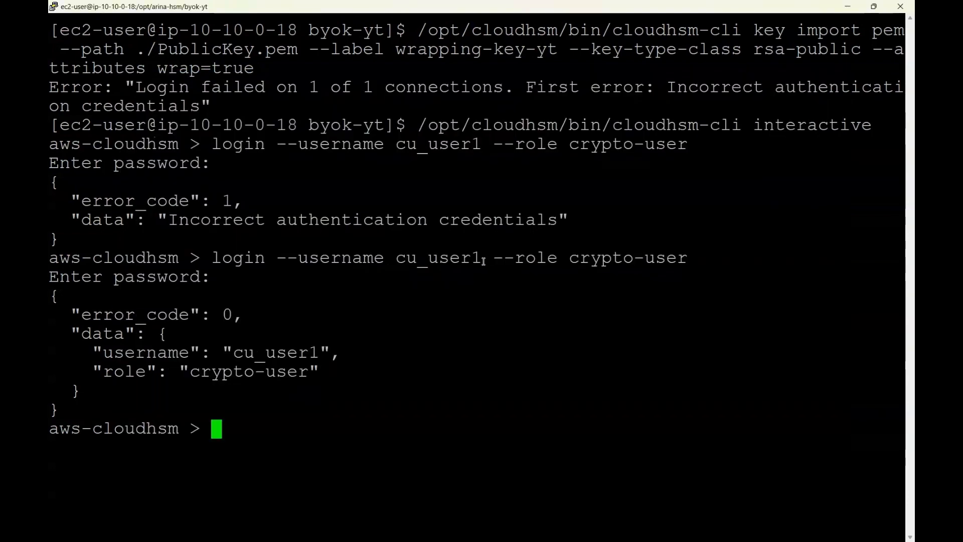
pyautogui.write('quit')
pyautogui.press('Return')
pyautogui.press('Up')
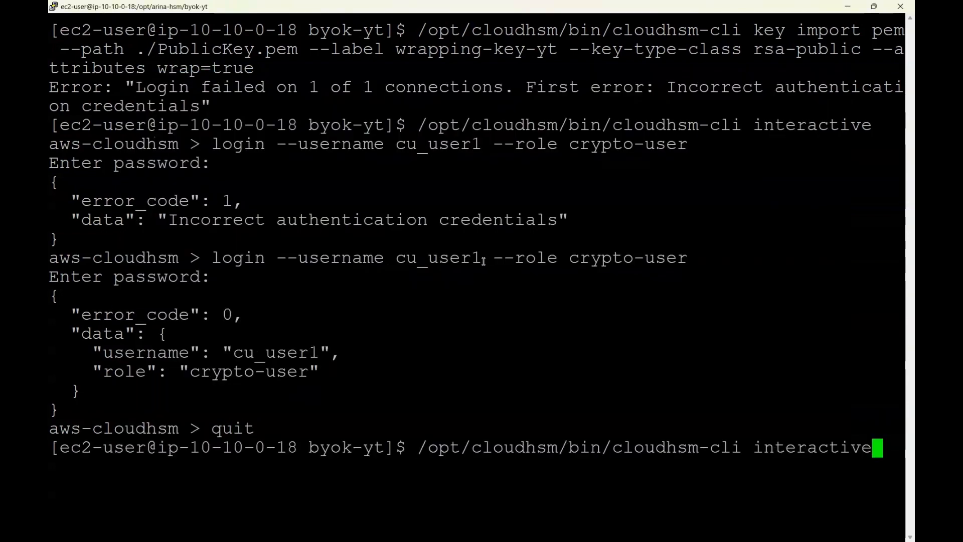
pyautogui.press('Up')
pyautogui.press('Up')
pyautogui.press('Up')
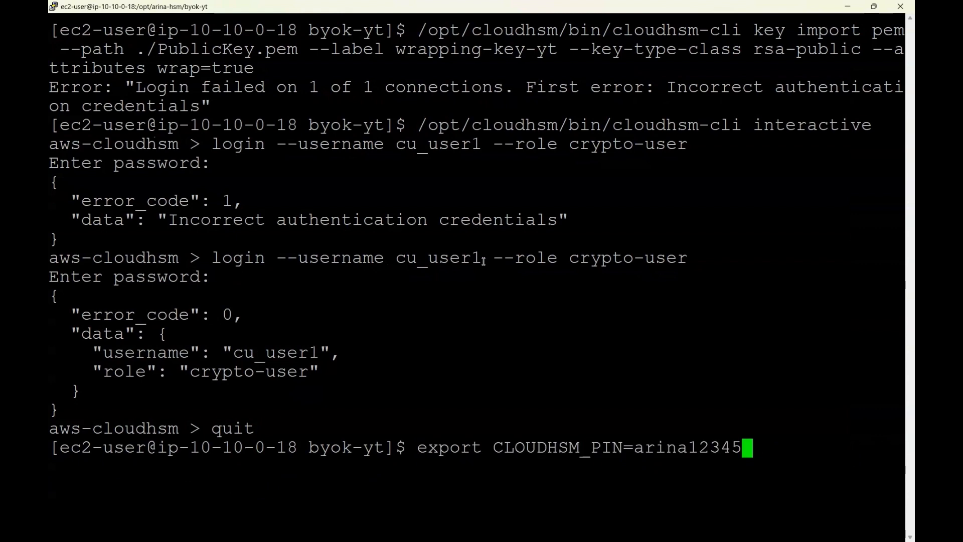
pyautogui.press('BackSpace')
pyautogui.press('BackSpace')
pyautogui.press('Return')
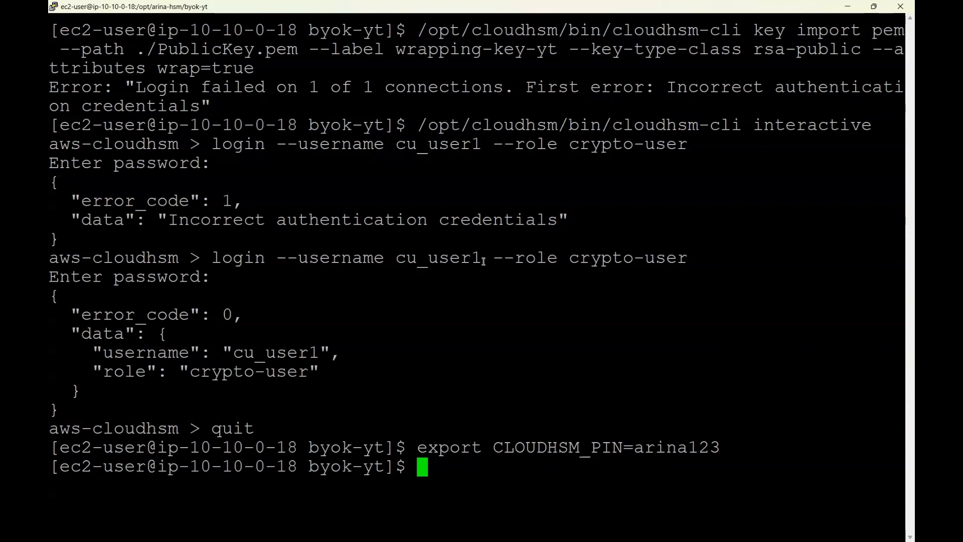
# Step: Clear the screen and rerun the PublicKey.pem key import, which fails on credentials
pyautogui.write('clear')
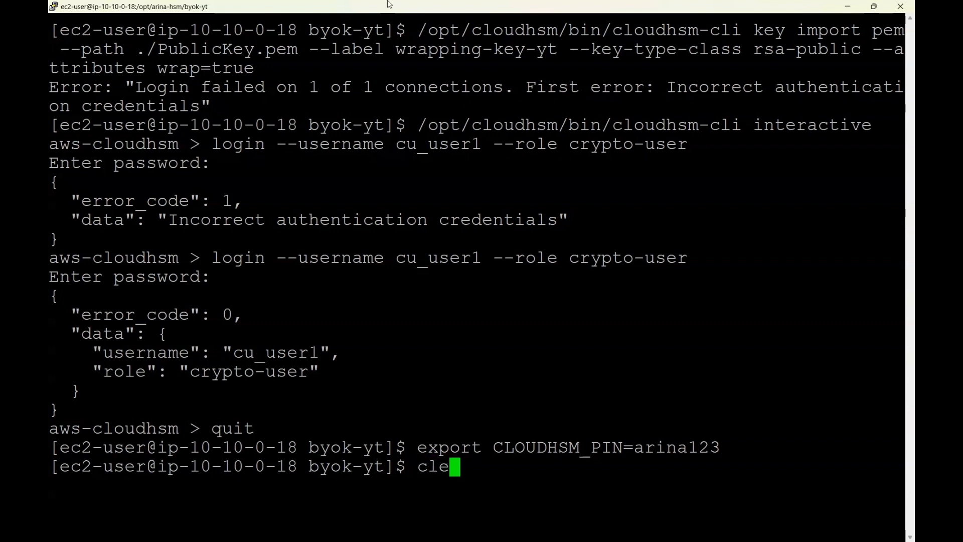
pyautogui.press('Return')
pyautogui.press('Up')
pyautogui.press('Up')
pyautogui.press('Up')
pyautogui.press('Up')
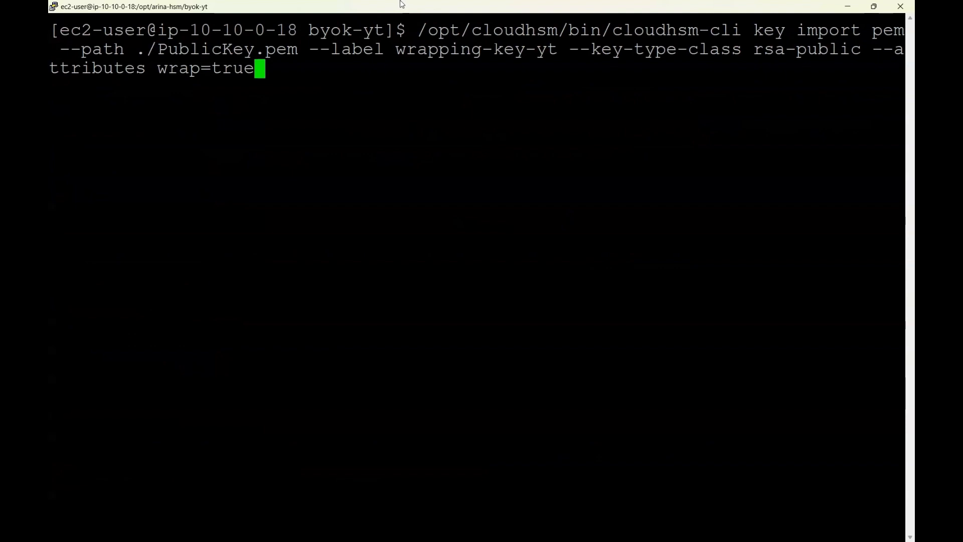
pyautogui.press('Return')
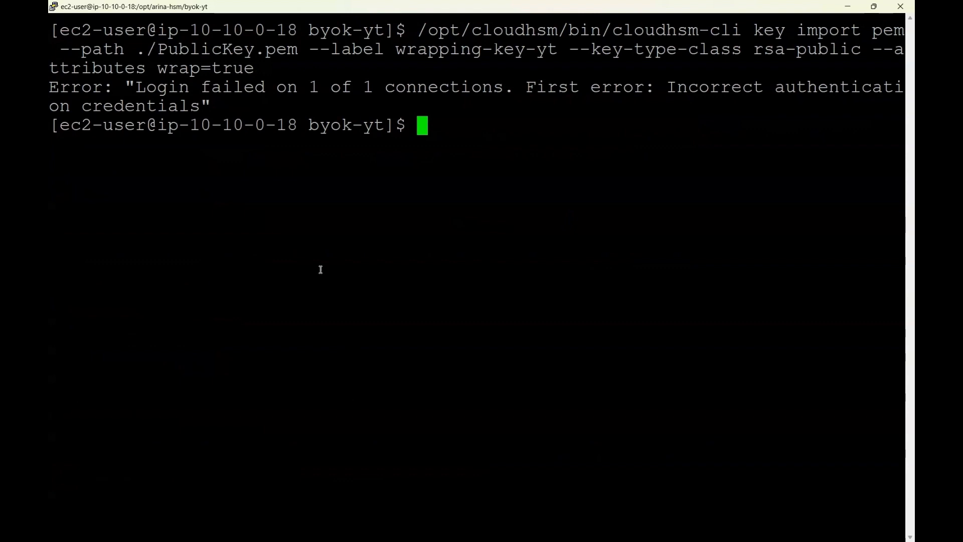
pyautogui.hotkey('alt', 'Tab')
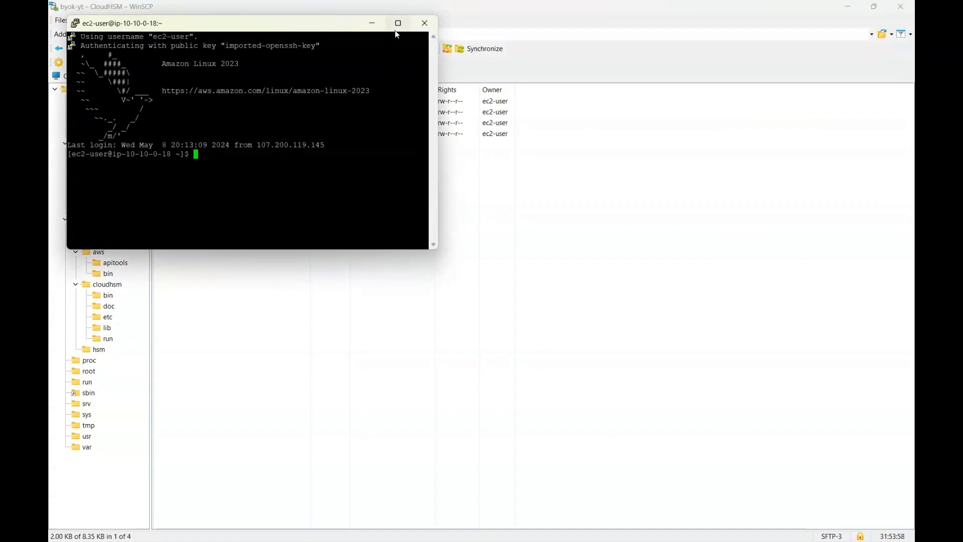
# Step: Maximize the new PuTTY window and print the working directory in the original session
pyautogui.click(397, 30)
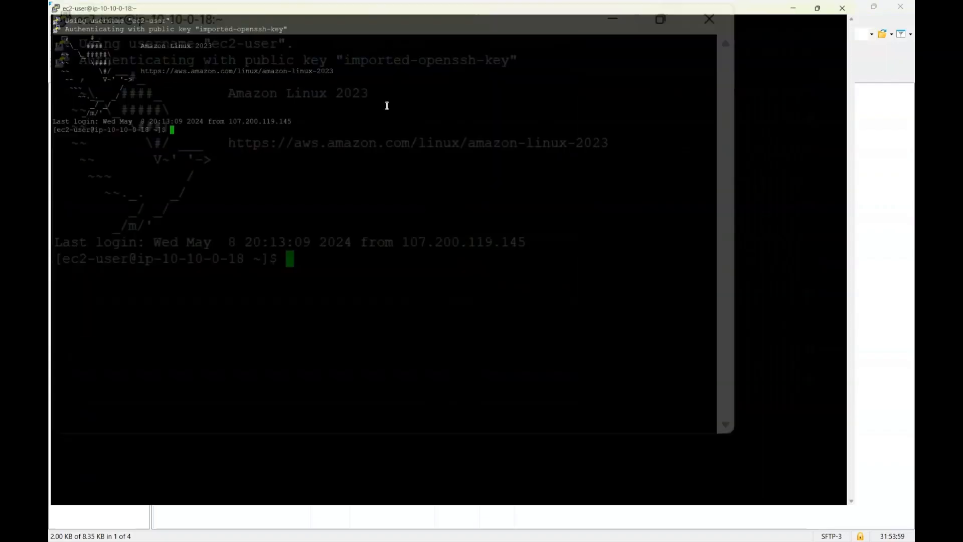
pyautogui.hotkey('alt', 'Tab')
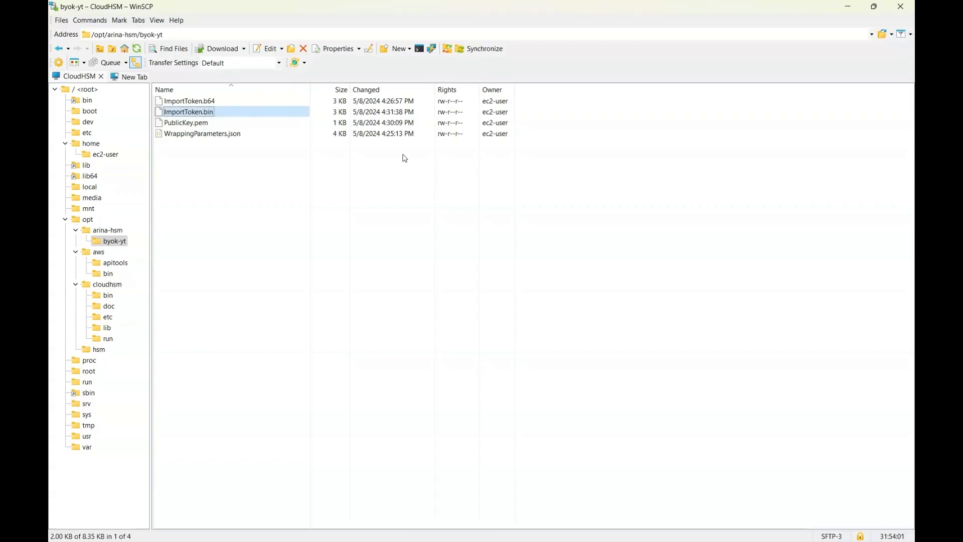
pyautogui.hotkey('alt', 'Tab')
pyautogui.hotkey('alt', 'Tab')
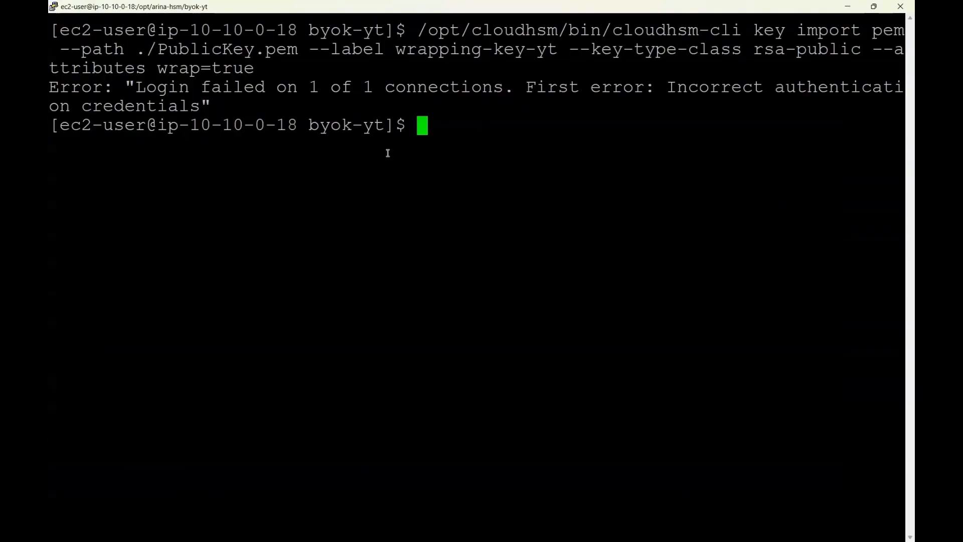
pyautogui.hotkey('alt', 'Tab')
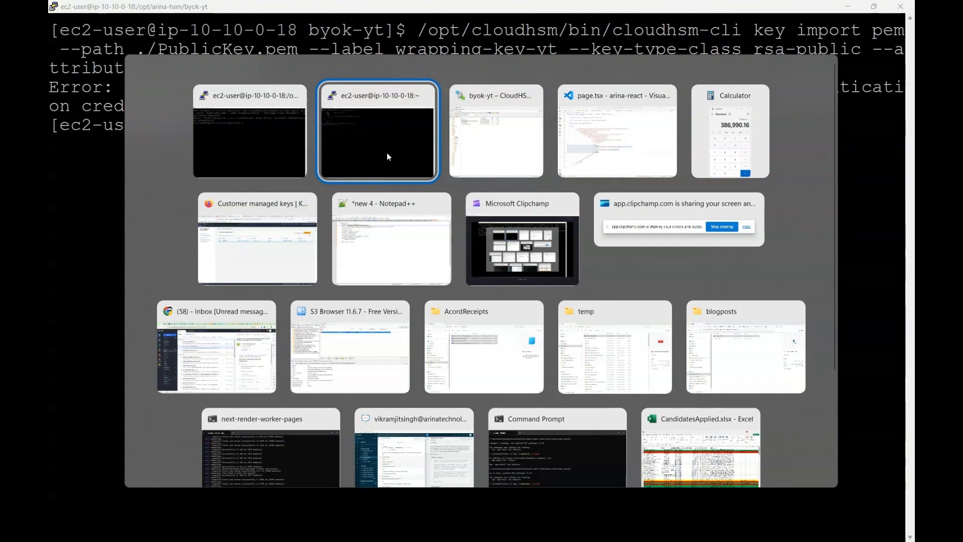
pyautogui.write('pwd')
pyautogui.press('Return')
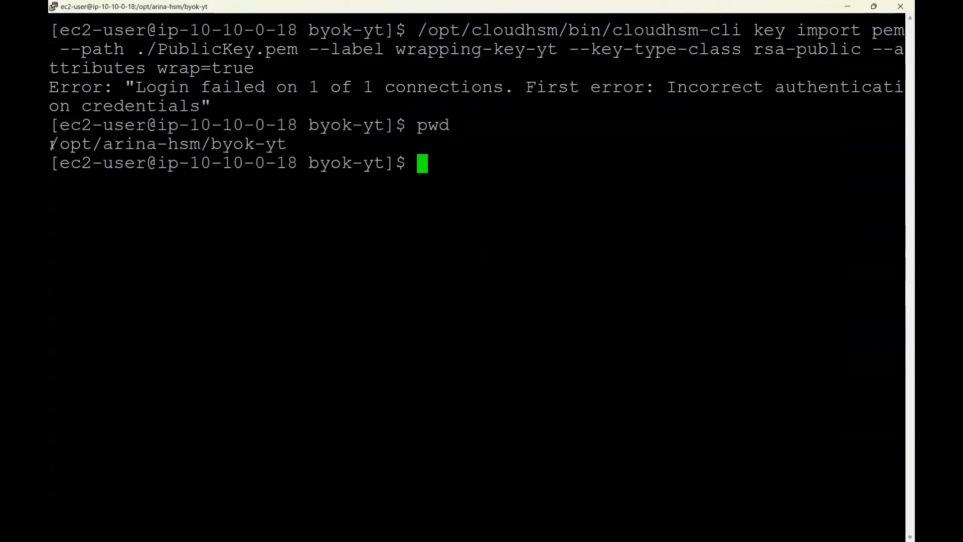
# Step: Copy the byok-yt path and cd into it in the second session
pyautogui.moveTo(50, 145); pyautogui.dragTo(281, 144)
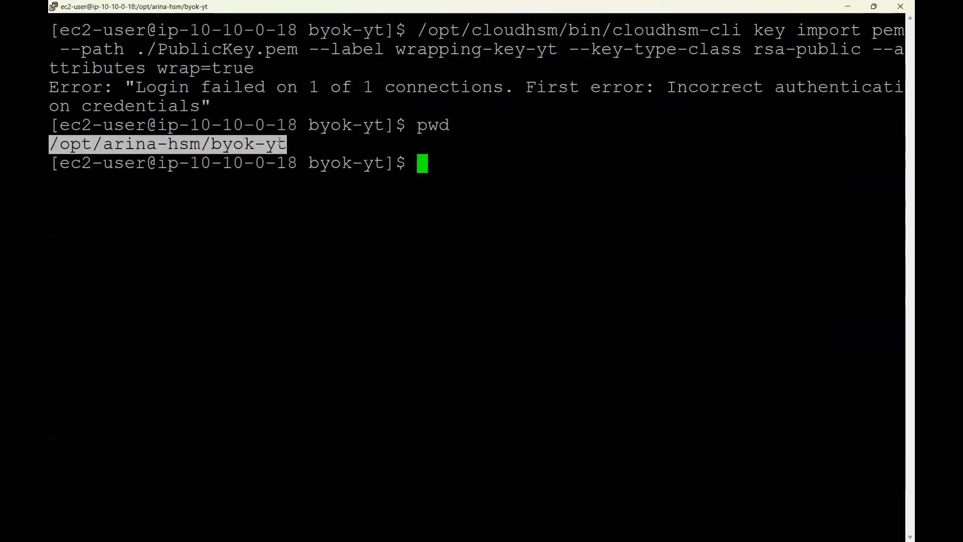
pyautogui.hotkey('alt', 'Tab')
pyautogui.write('cd')
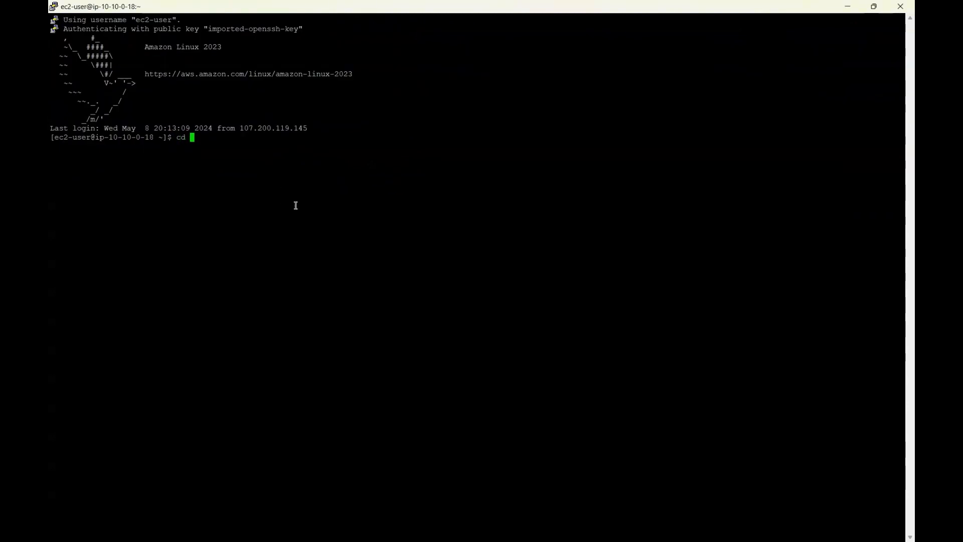
pyautogui.rightClick(295, 188)
pyautogui.press('Return')
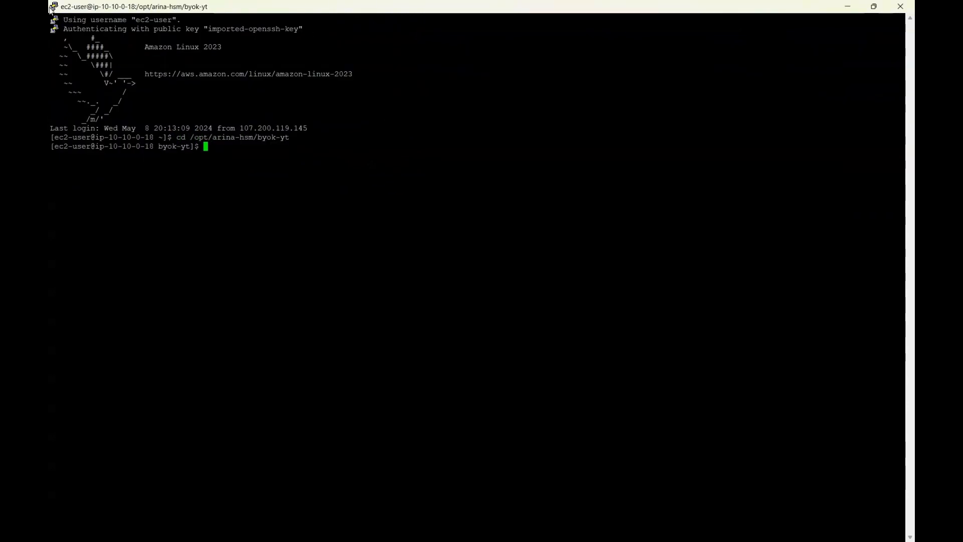
# Step: Set the second session's terminal font size to 22 under Appearance settings
pyautogui.click(53, 10)
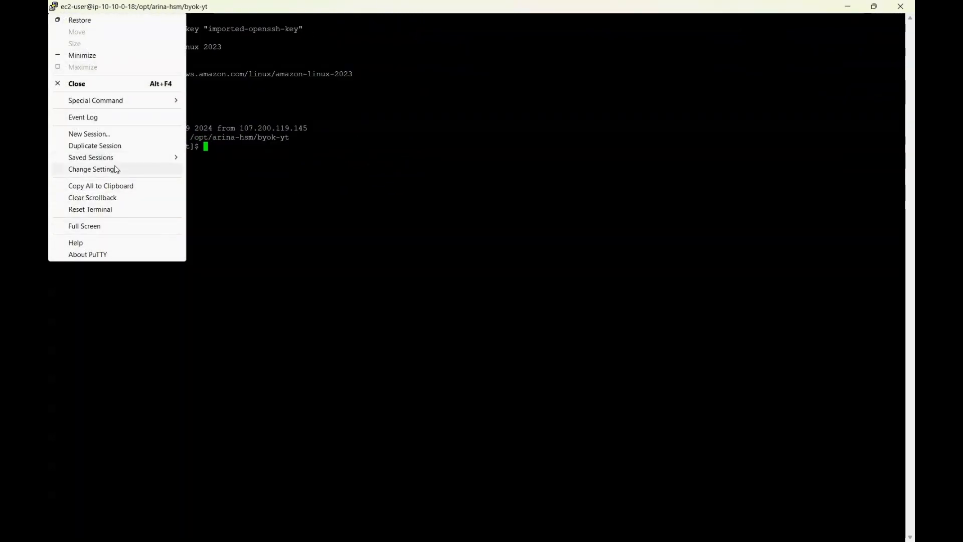
pyautogui.click(117, 169)
pyautogui.click(386, 237)
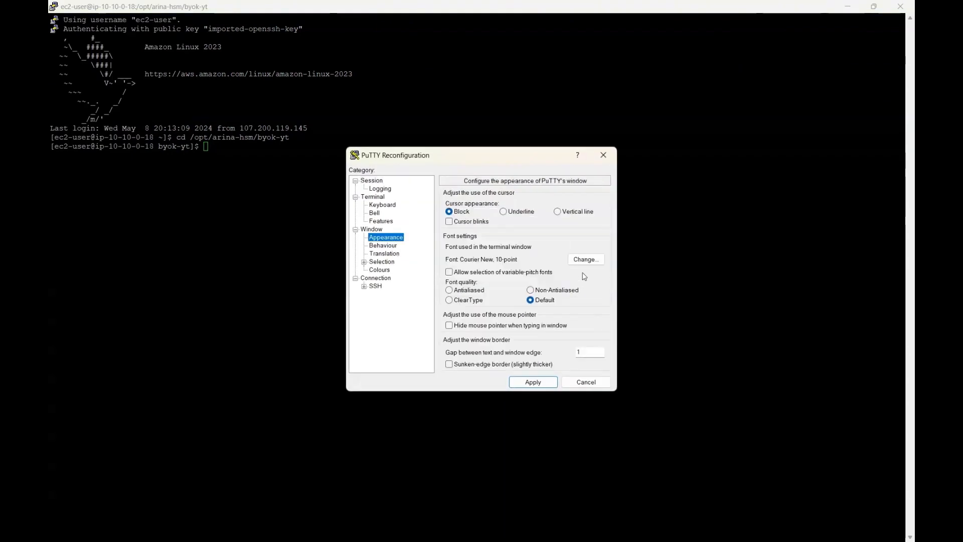
pyautogui.click(587, 259)
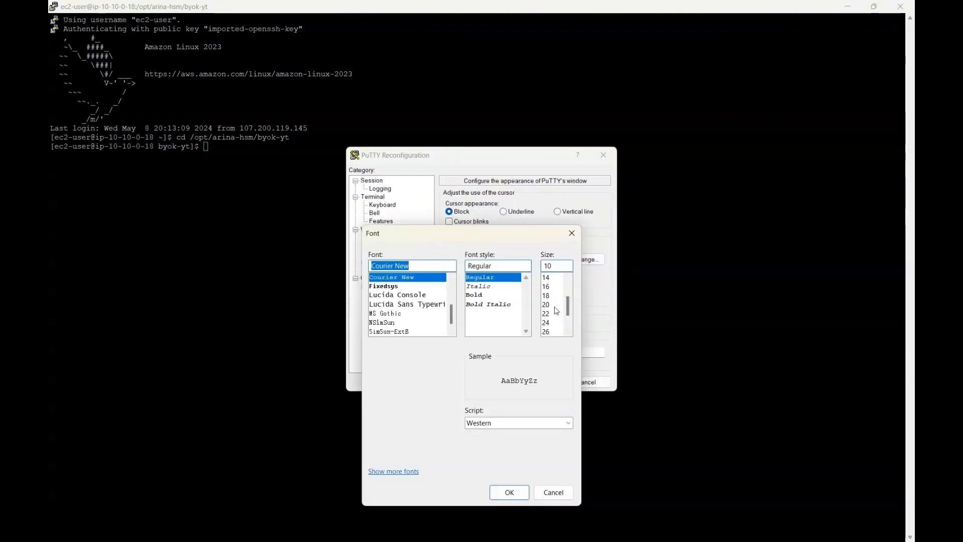
pyautogui.click(551, 314)
pyautogui.click(509, 492)
pyautogui.press('Return')
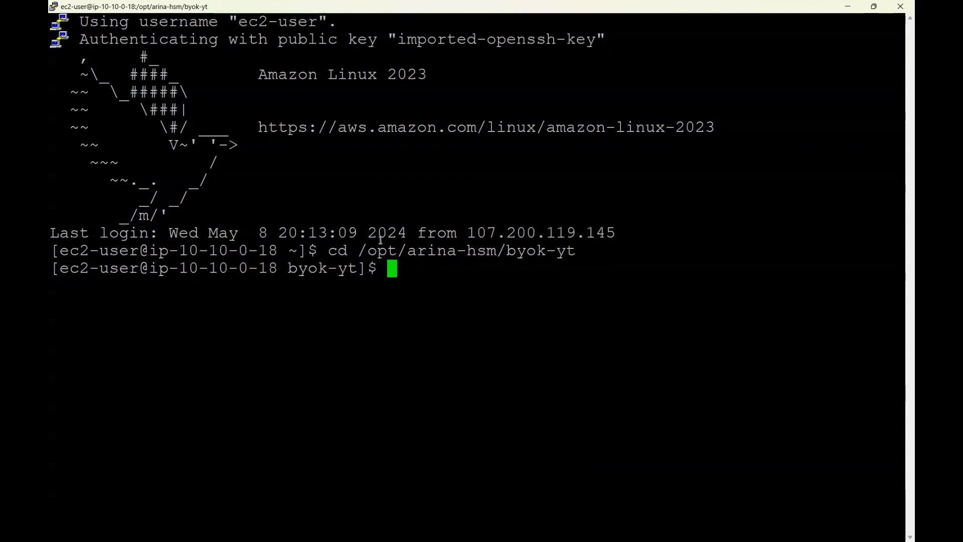
pyautogui.hotkey('alt', 'Tab')
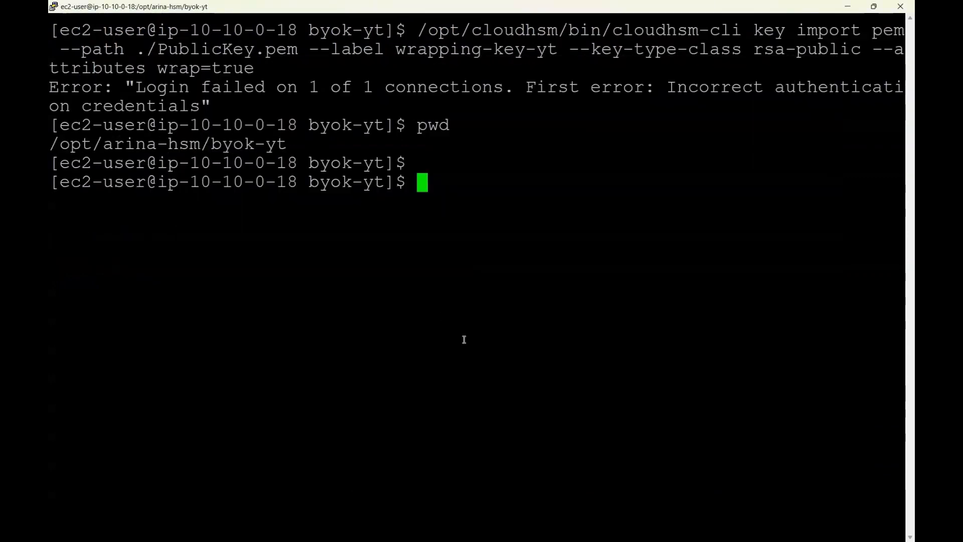
# Step: Start cloudhsm-cli interactive and log in as the crypto user with role crypto-user
pyautogui.press('Up')
pyautogui.press('Up')
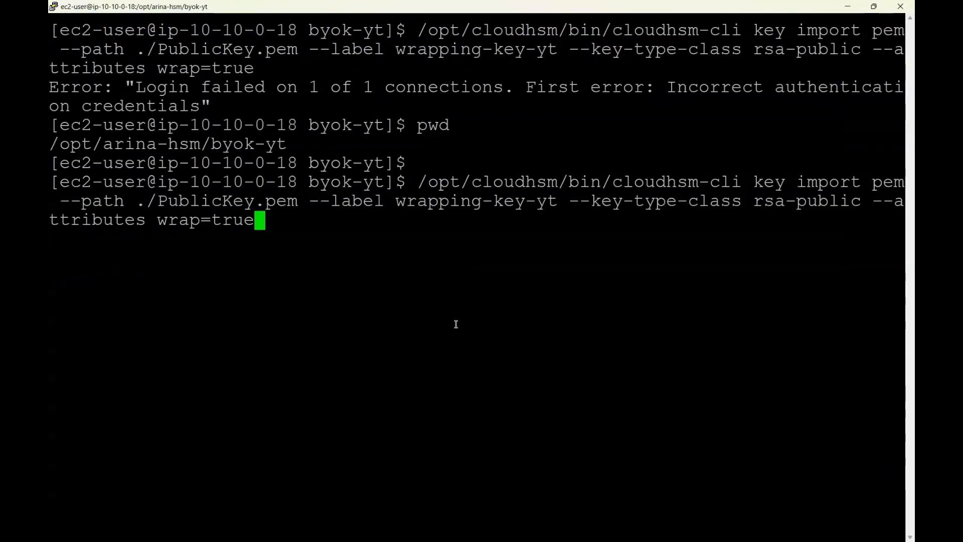
pyautogui.press('Up')
pyautogui.press('Up')
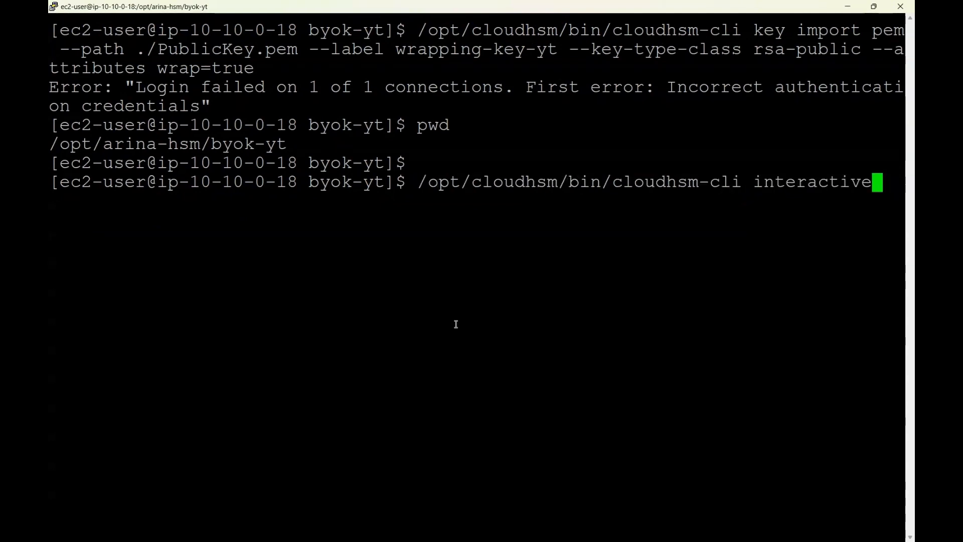
pyautogui.press('Return')
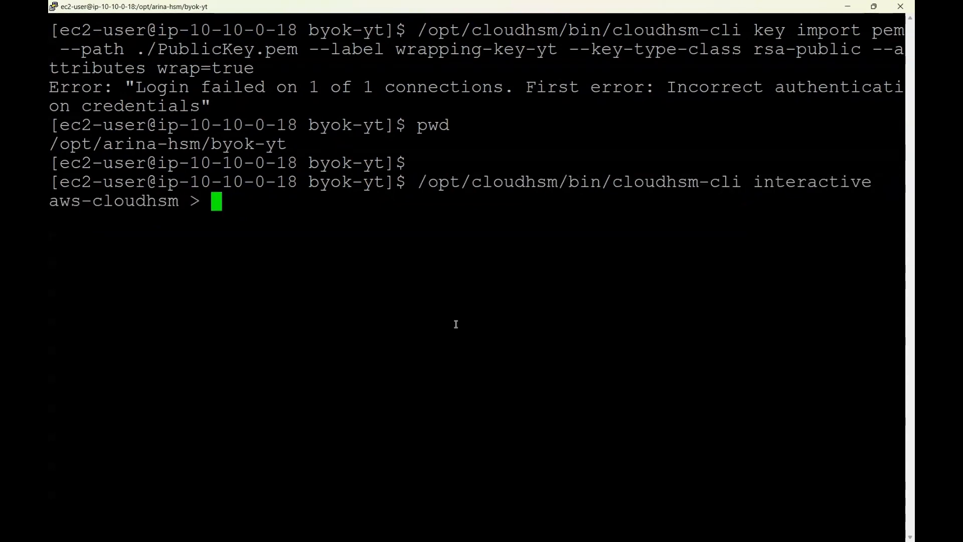
pyautogui.write('login')
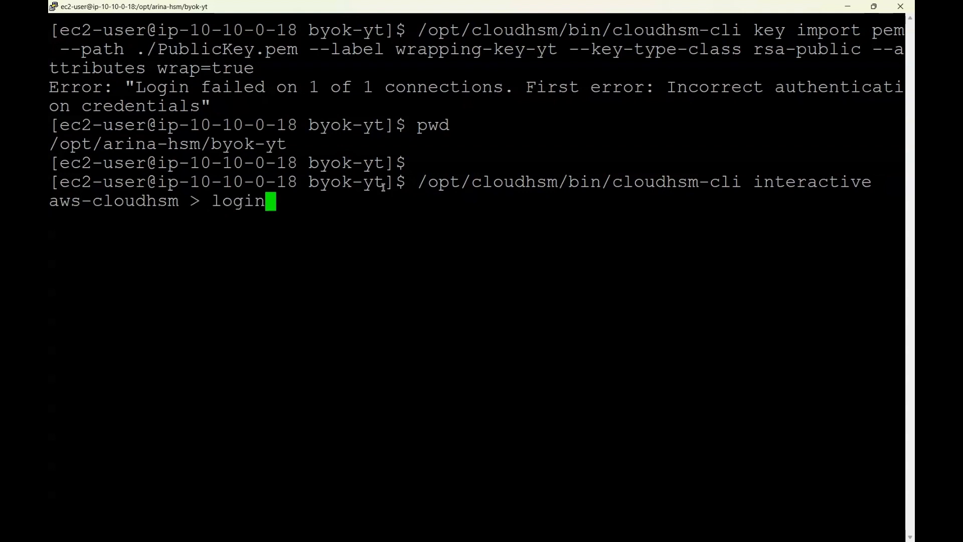
pyautogui.write(' --username ')
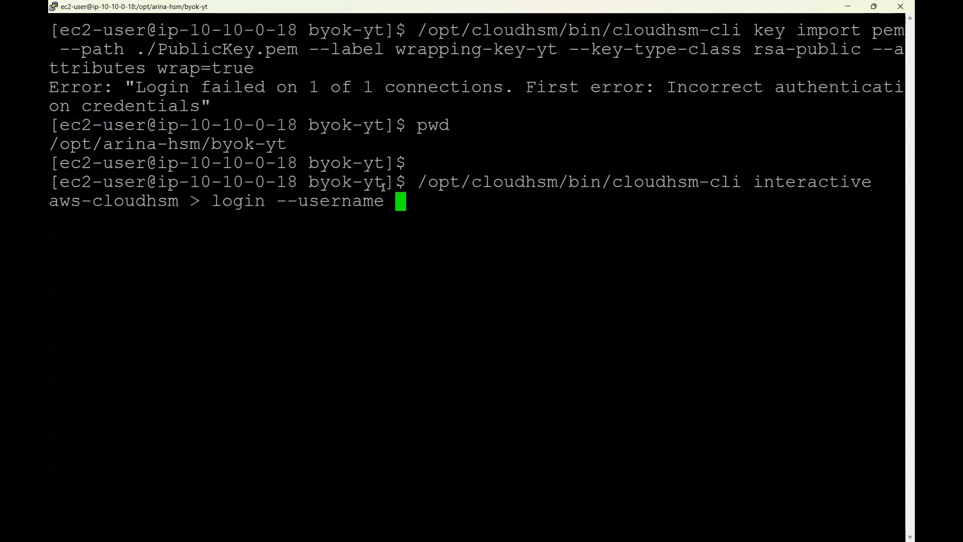
pyautogui.write('cu_user1 --role crypto-iser')
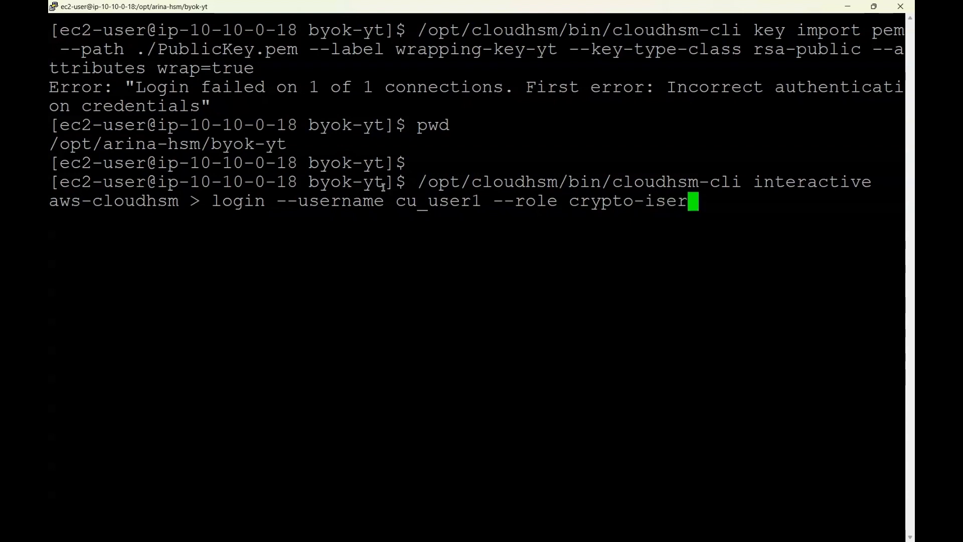
pyautogui.press('BackSpace')
pyautogui.press('BackSpace')
pyautogui.press('BackSpace')
pyautogui.press('BackSpace')
pyautogui.write('user')
pyautogui.press('Return')
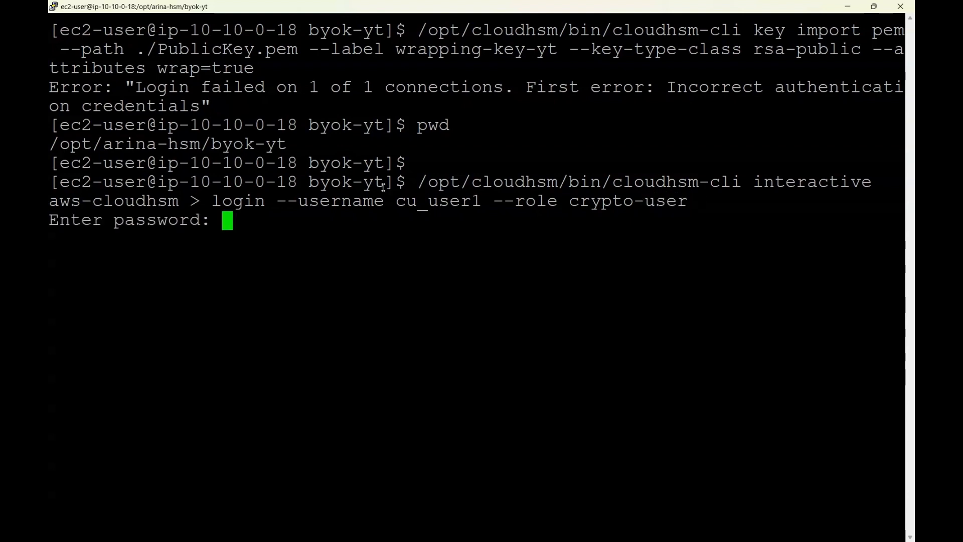
pyautogui.press('Return')
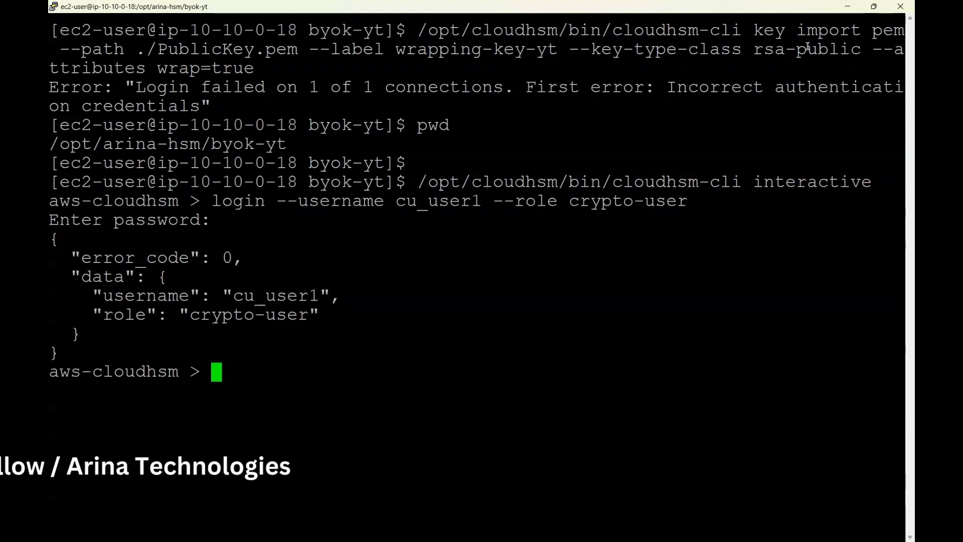
# Step: Paste and run the PublicKey.pem key import command, which fails requiring 2 HSMs
pyautogui.moveTo(754, 33); pyautogui.dragTo(249, 70)
pyautogui.hotkey('ctrl', 'c')
pyautogui.press('Return')
pyautogui.rightClick(619, 352)
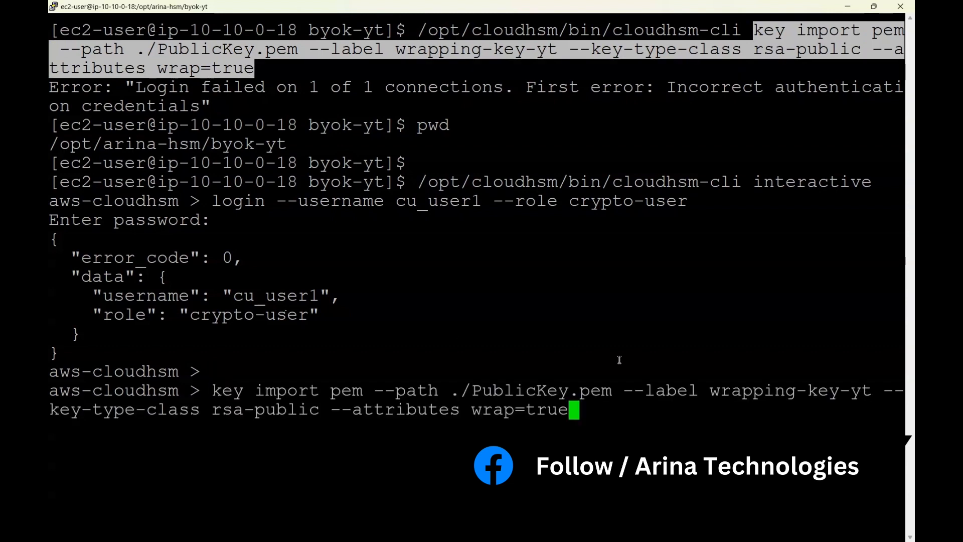
pyautogui.press('Return')
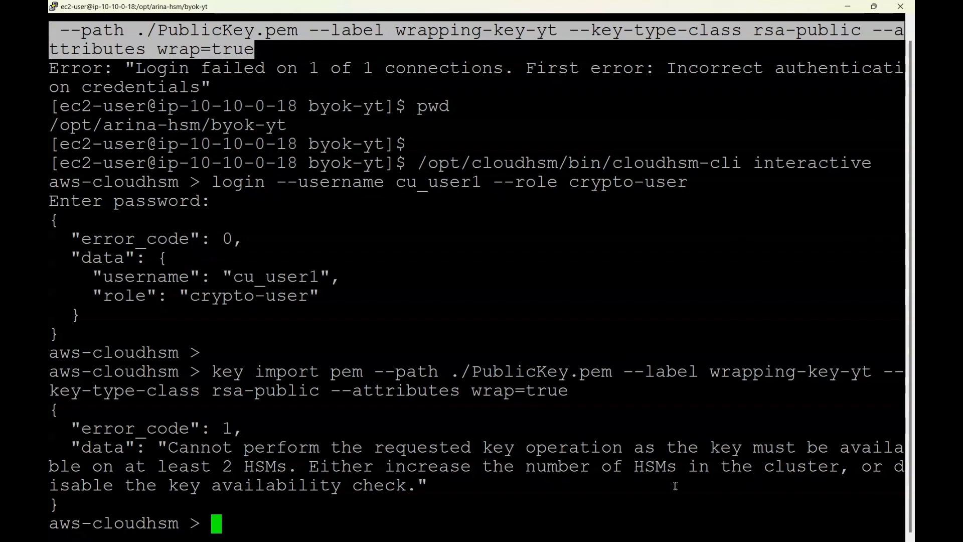
# Step: Quit cloudhsm-cli and begin the sudo /opt/cloudhsm/bin/configure-cli -a command
pyautogui.write('quit')
pyautogui.press('Return')
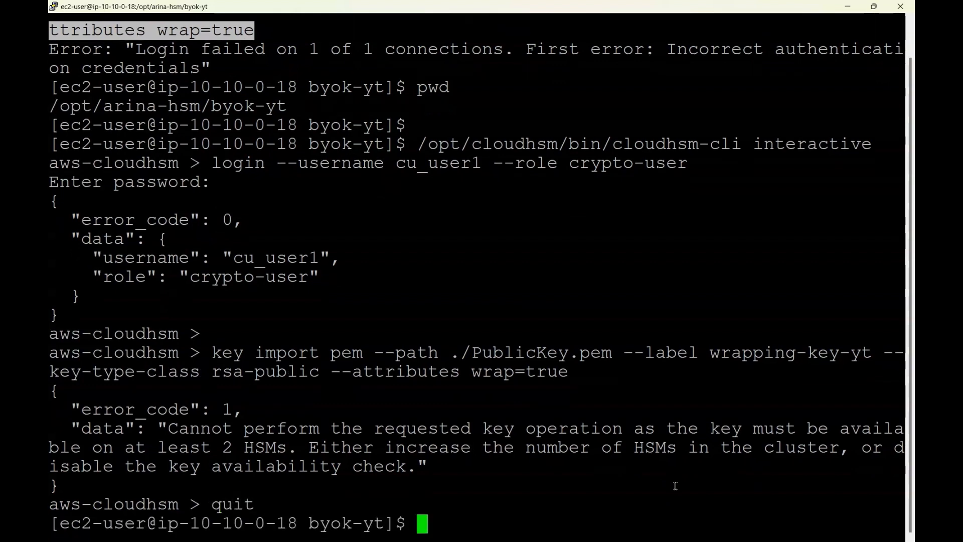
pyautogui.write('sudo /opt/')
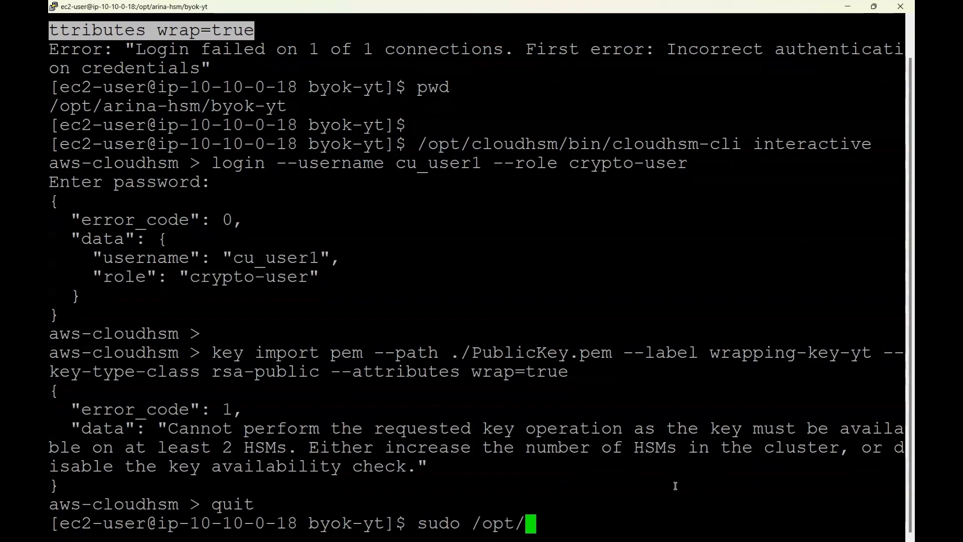
pyautogui.write('cloudhsm/bin/')
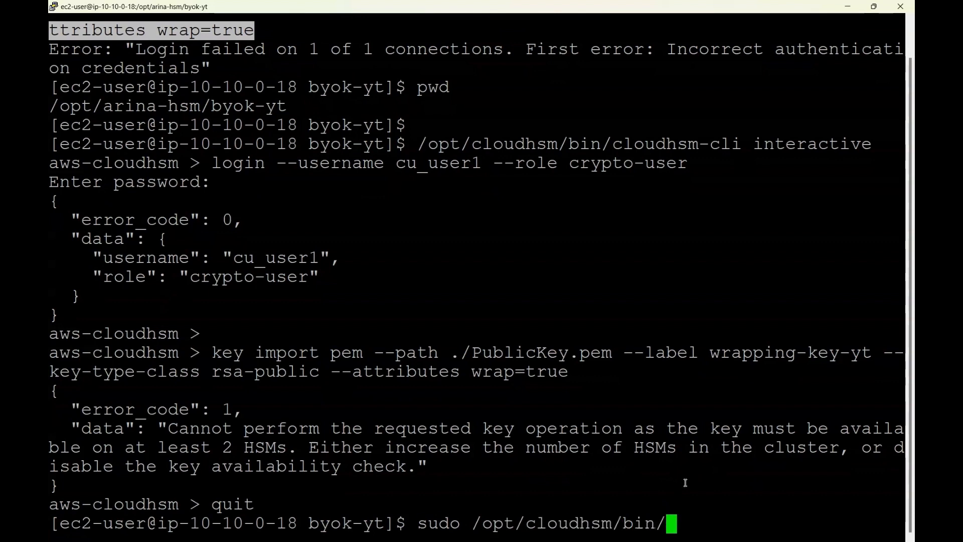
pyautogui.write('configure-cli ')
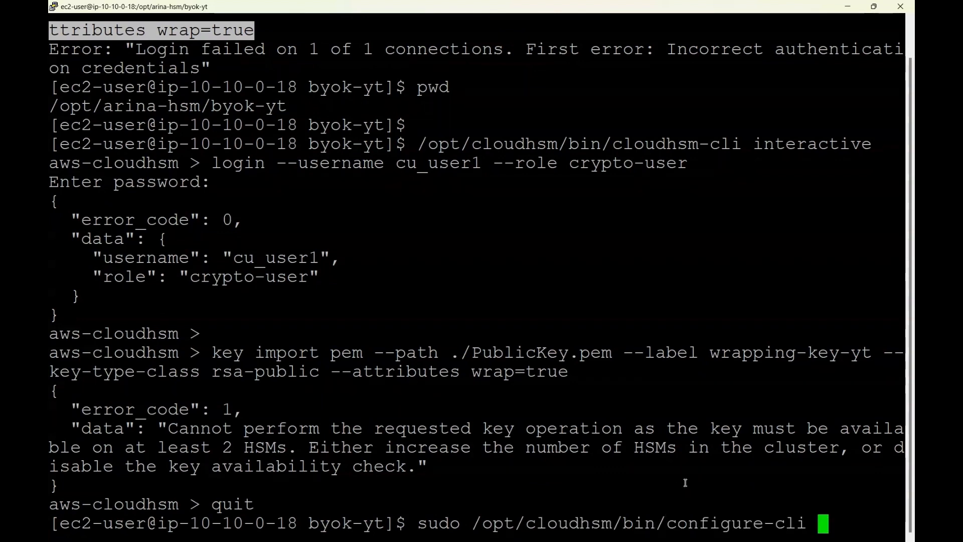
pyautogui.write('-a')
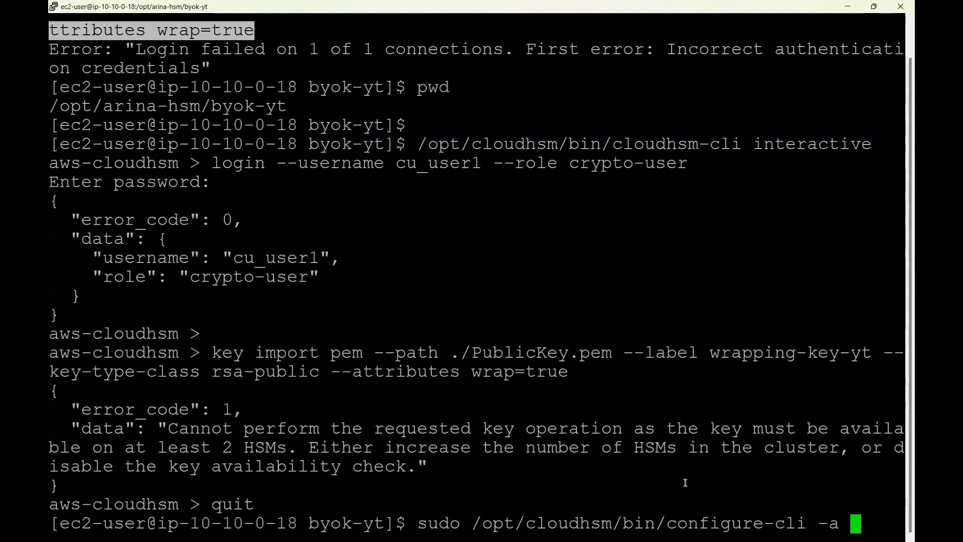
pyautogui.hotkey('alt', 'Tab')
pyautogui.press('Tab')
pyautogui.press('Tab')
pyautogui.press('Tab')
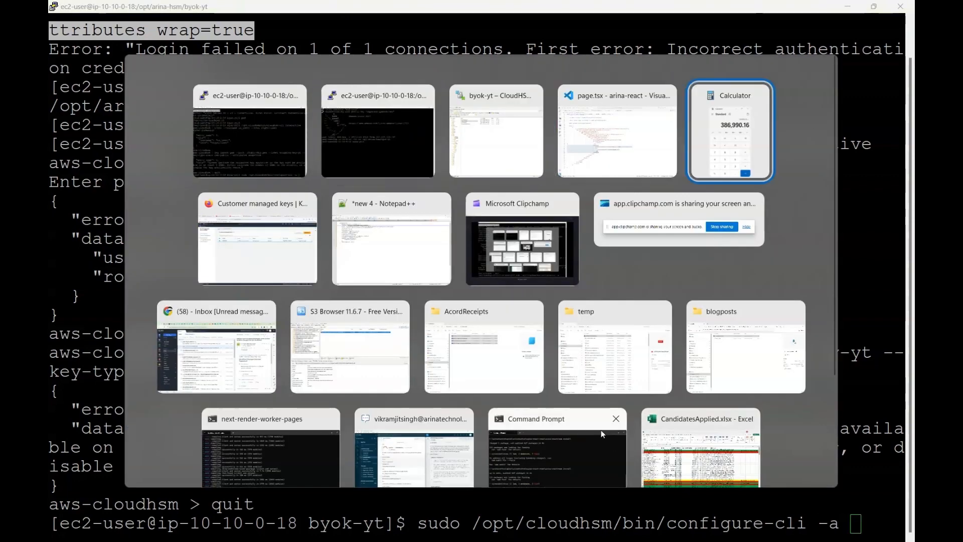
pyautogui.hotkey('alt', 'Tab')
pyautogui.hotkey('ctrl', 'shift', 'Tab')
# Step: Point the CLI at HSM IP 10.10.0.6 with --disable-key-availability-check and recall cloudhsm-cli
pyautogui.doubleClick(407, 435)
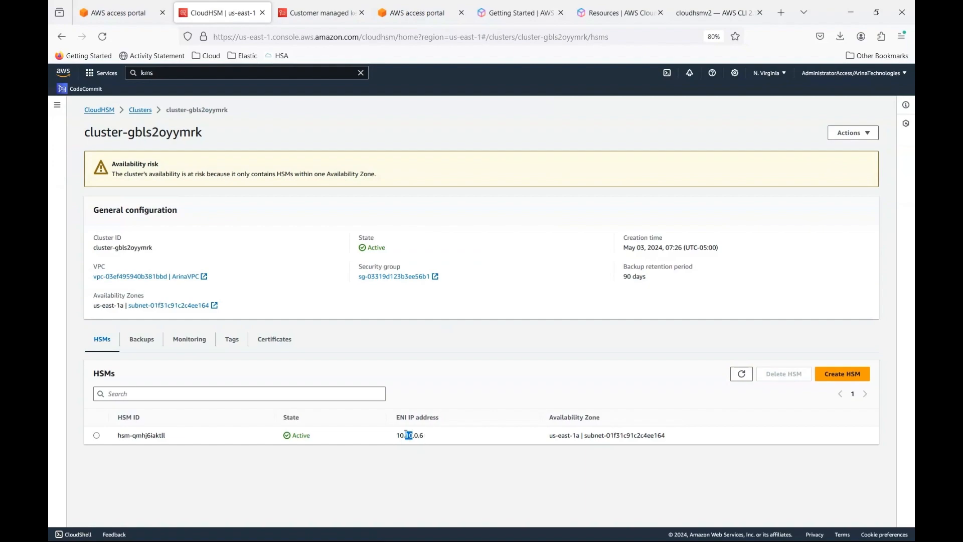
pyautogui.tripleClick(407, 435)
pyautogui.hotkey('ctrl', 'c')
pyautogui.hotkey('alt', 'Tab')
pyautogui.rightClick(617, 348)
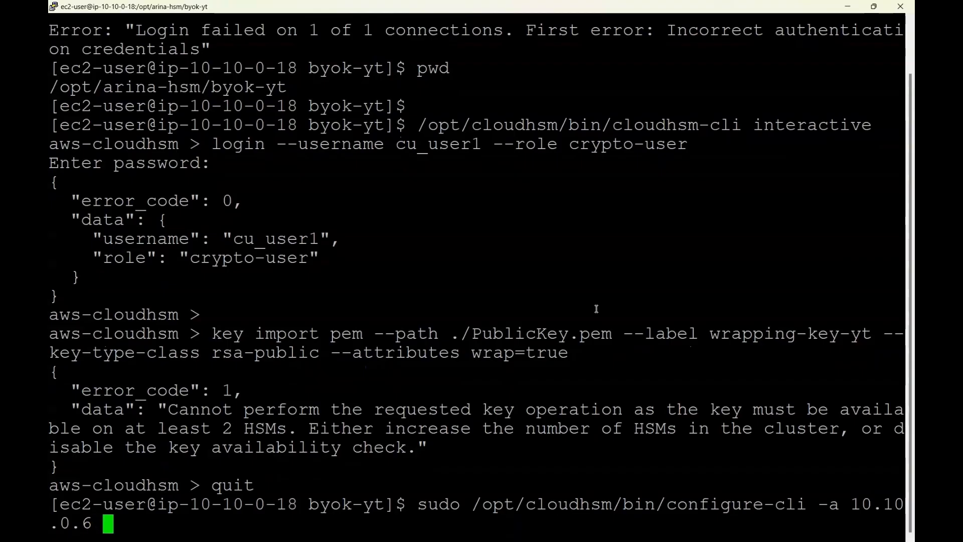
pyautogui.write('--disable-key-availability-check')
pyautogui.press('Return')
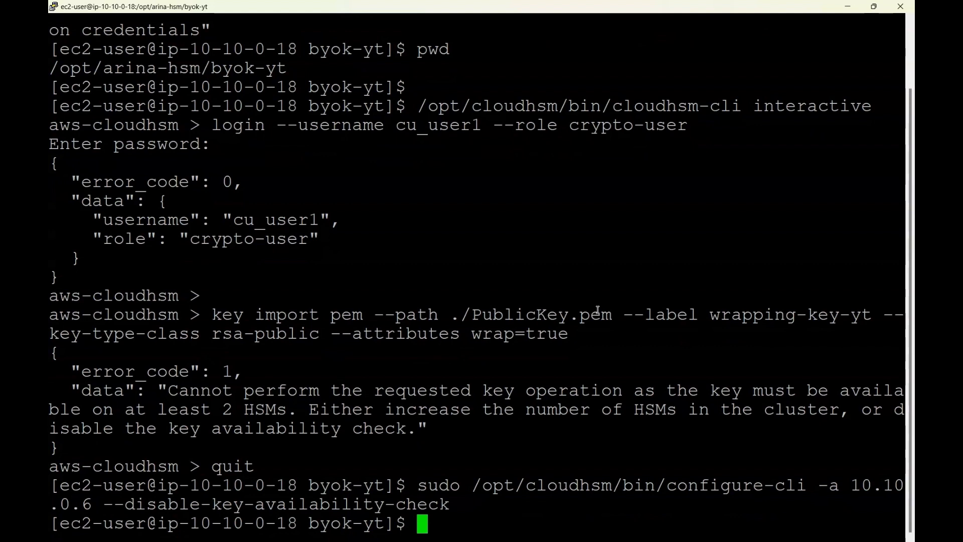
pyautogui.press('Up')
pyautogui.press('Up')
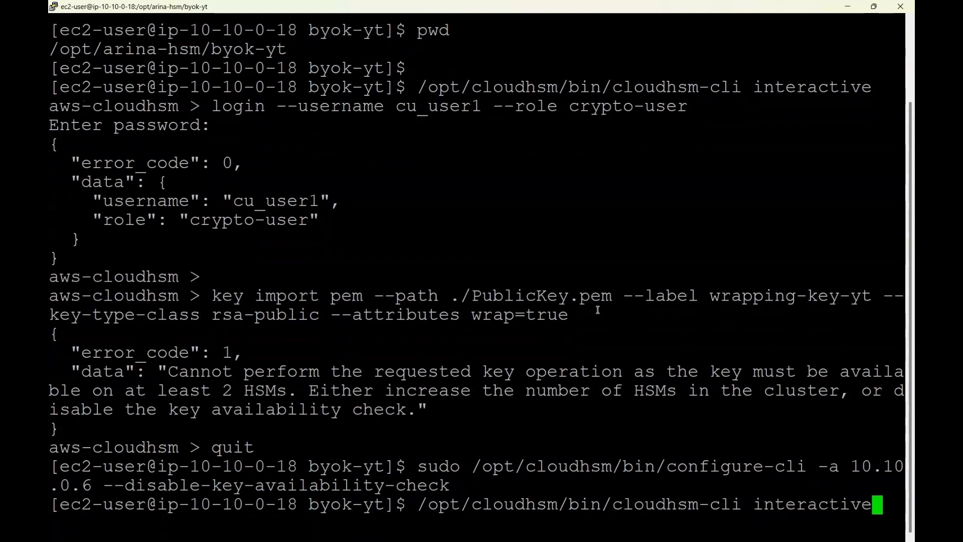
# Step: Log into cloudhsm-cli interactive as the crypto user and re-paste the PublicKey.pem import command
pyautogui.press('Return')
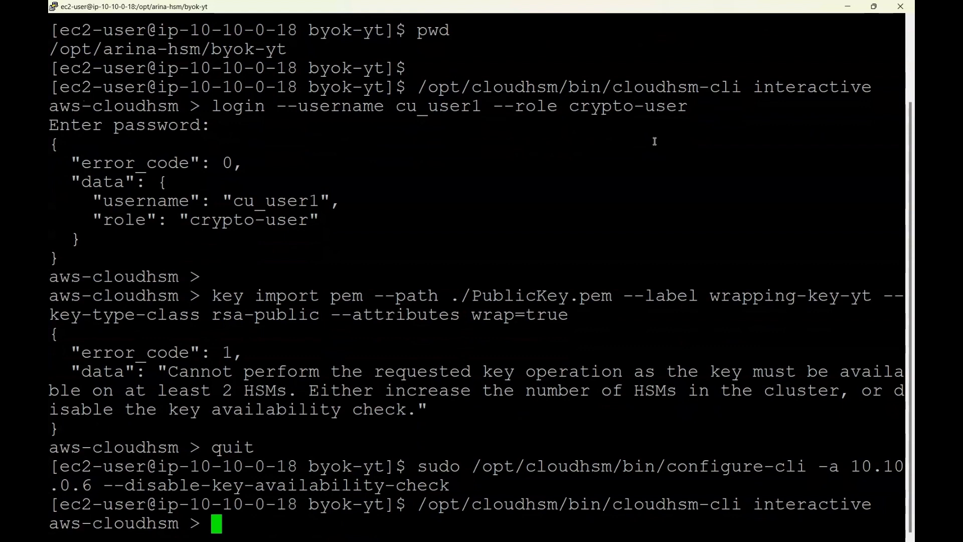
pyautogui.write('login --username cu_user1 --role crypto-user')
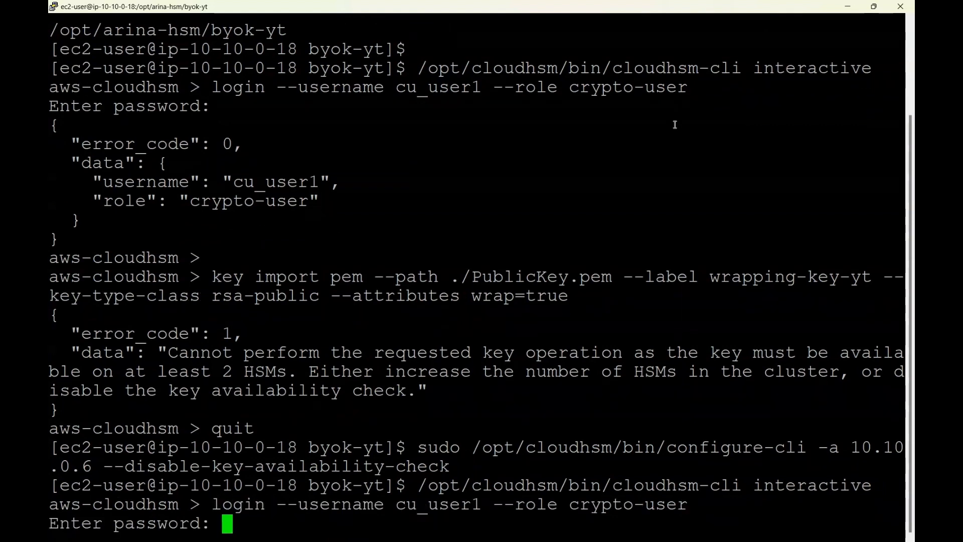
pyautogui.press('Return')
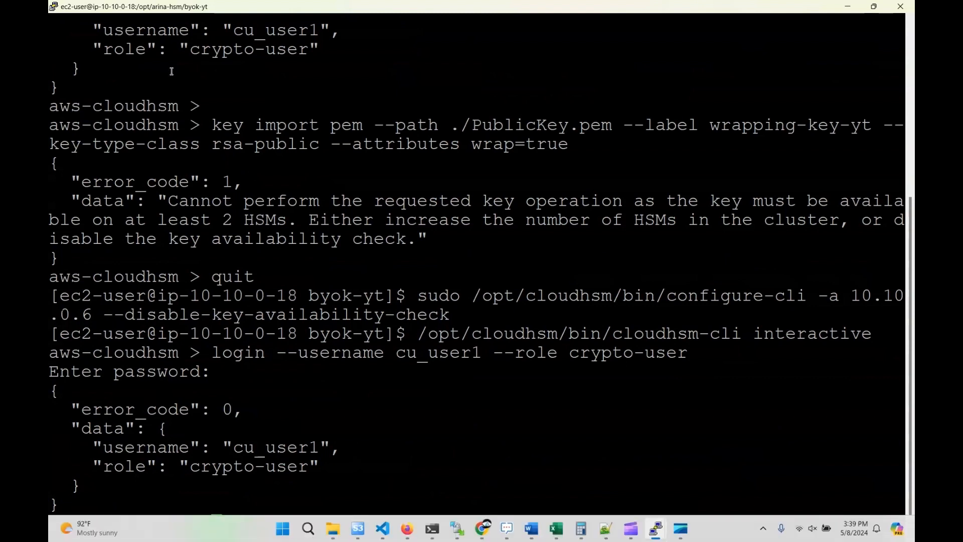
pyautogui.moveTo(210, 120); pyautogui.dragTo(561, 143)
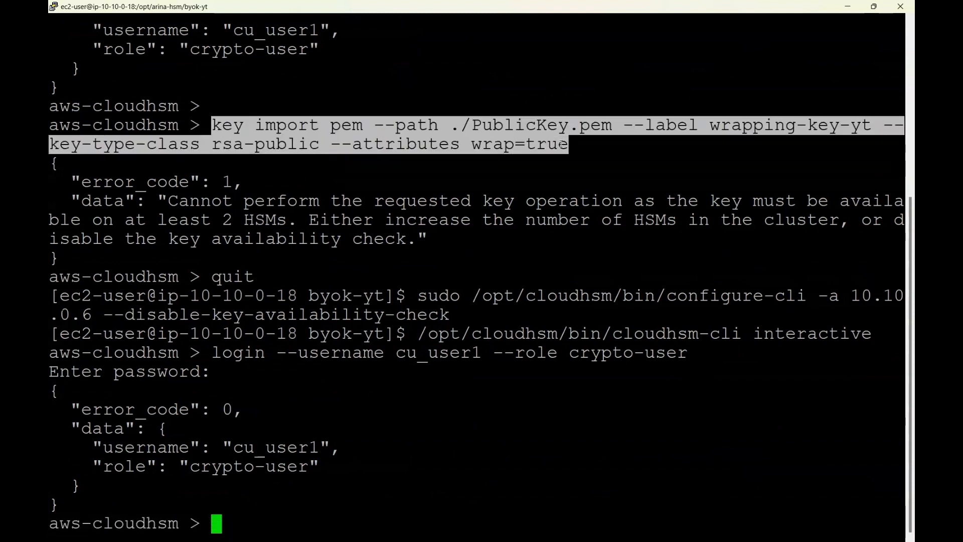
pyautogui.rightClick(596, 155)
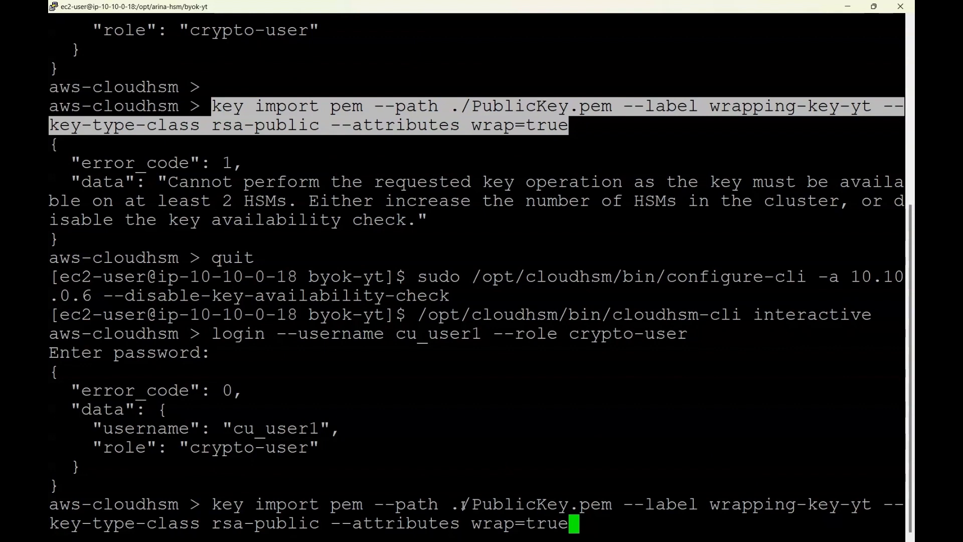
pyautogui.hotkey('alt', 'Tab')
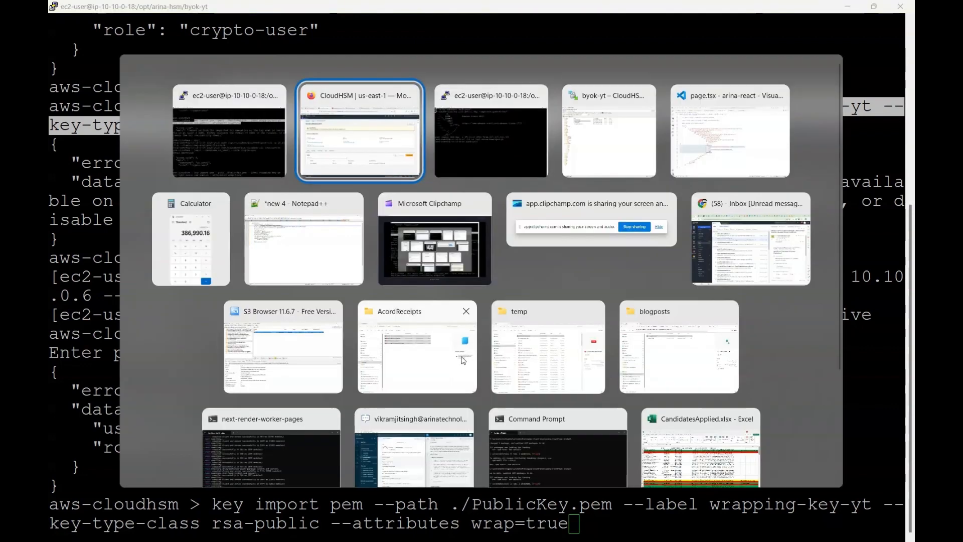
# Step: Paste the key import command into the Notepad++ notes as line 23
pyautogui.hotkey('alt', 'Tab')
pyautogui.hotkey('alt', 'Tab')
pyautogui.hotkey('alt', 'Tab')
pyautogui.hotkey('alt', 'Tab')
pyautogui.hotkey('alt', 'Tab')
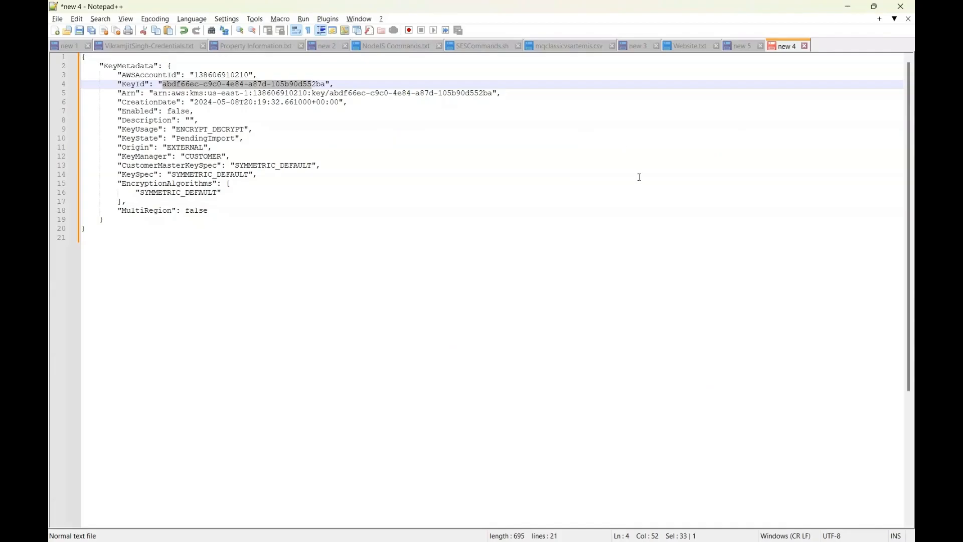
pyautogui.hotkey('ctrl', 'End')
pyautogui.press('Return')
pyautogui.press('Return')
pyautogui.hotkey('ctrl', 'v')
pyautogui.hotkey('alt', 'Tab')
pyautogui.hotkey('alt', 'Tab')
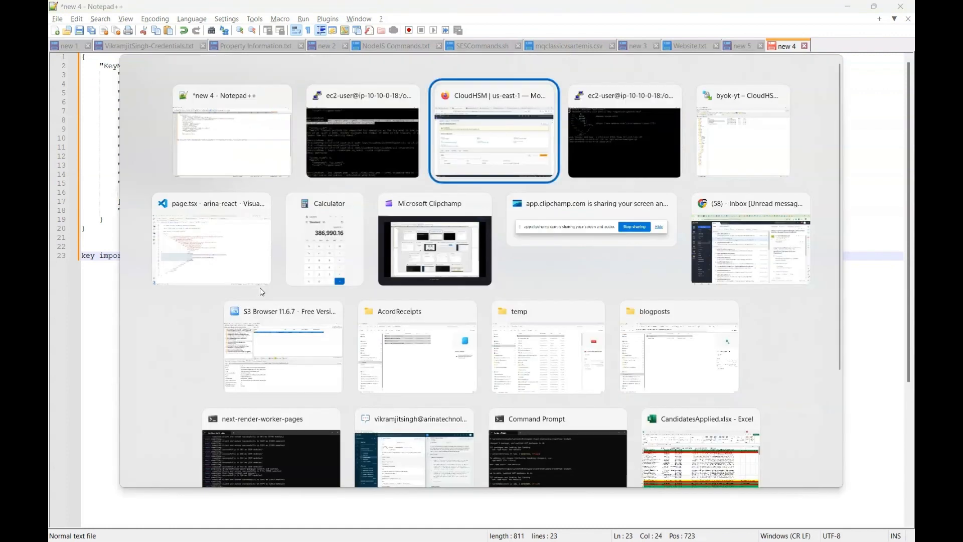
pyautogui.hotkey('alt', 'Tab')
pyautogui.press('Return')
pyautogui.hotkey('alt', 'Tab')
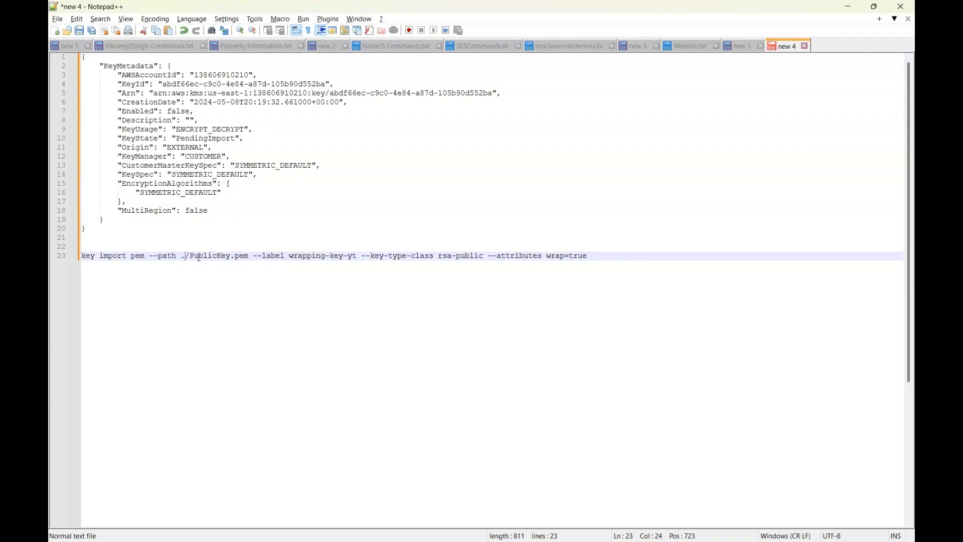
# Step: Replace ./ with /opt/arina-hsm/byok-yt/ in the import line and copy it
pyautogui.press('BackSpace')
pyautogui.hotkey('ctrl', 'v')
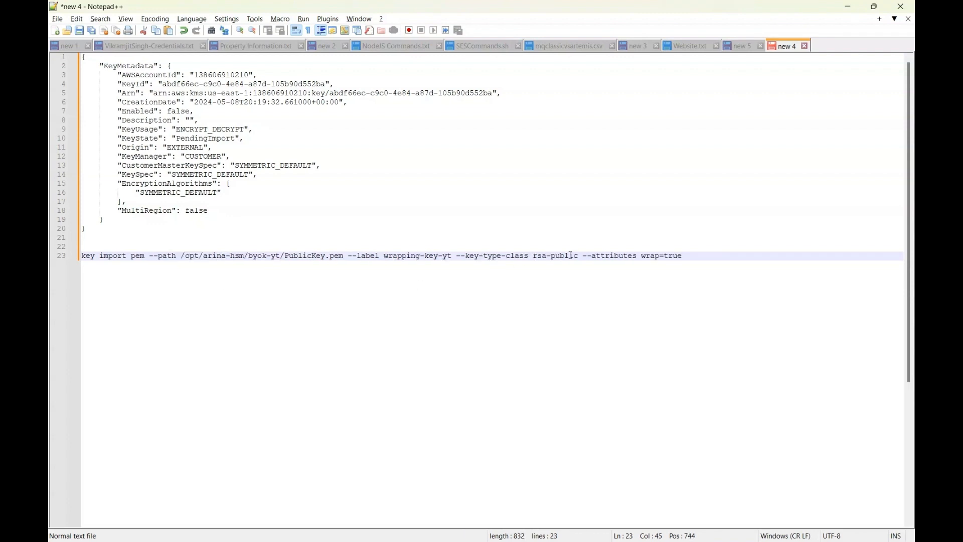
pyautogui.click(108, 257)
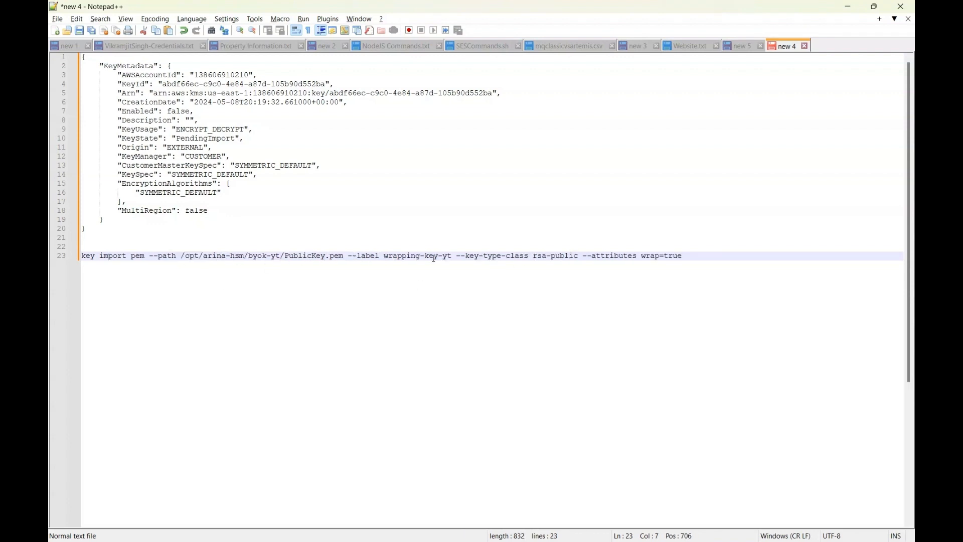
pyautogui.tripleClick(387, 258)
pyautogui.hotkey('alt', 'Tab')
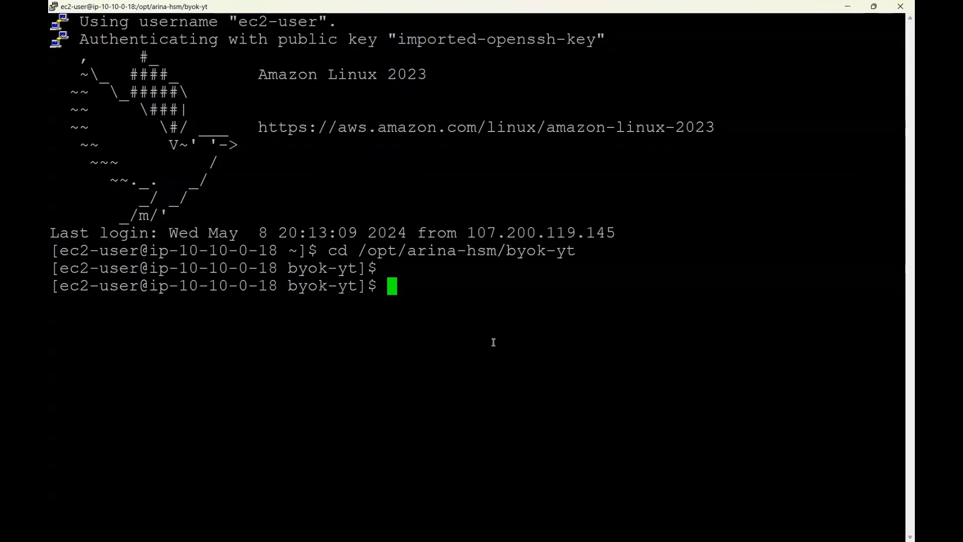
# Step: Run the import creating wrapping-key-yt and review the 'Successfully imported key' RSA output
pyautogui.hotkey('alt', 'Tab')
pyautogui.hotkey('alt', 'Tab')
pyautogui.press('Return')
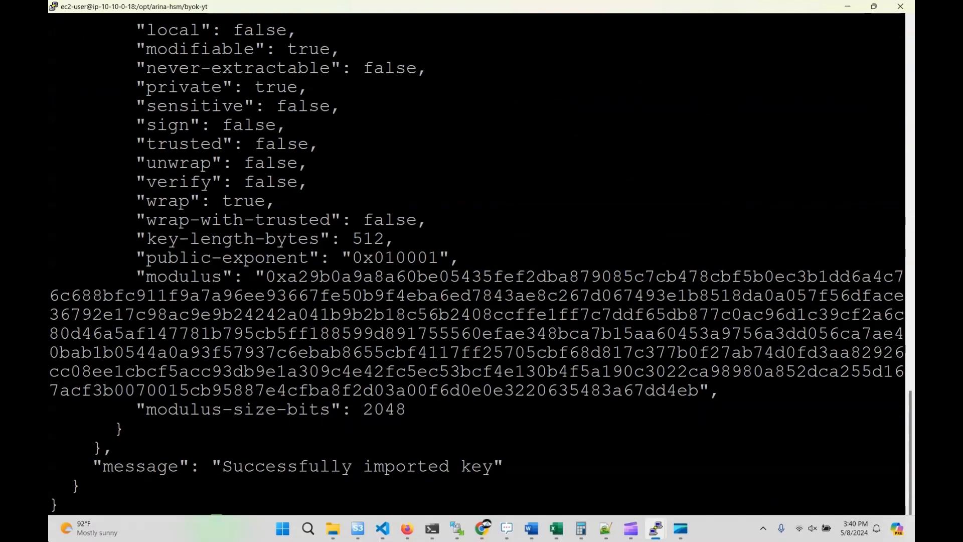
pyautogui.rightClick(50, 534)
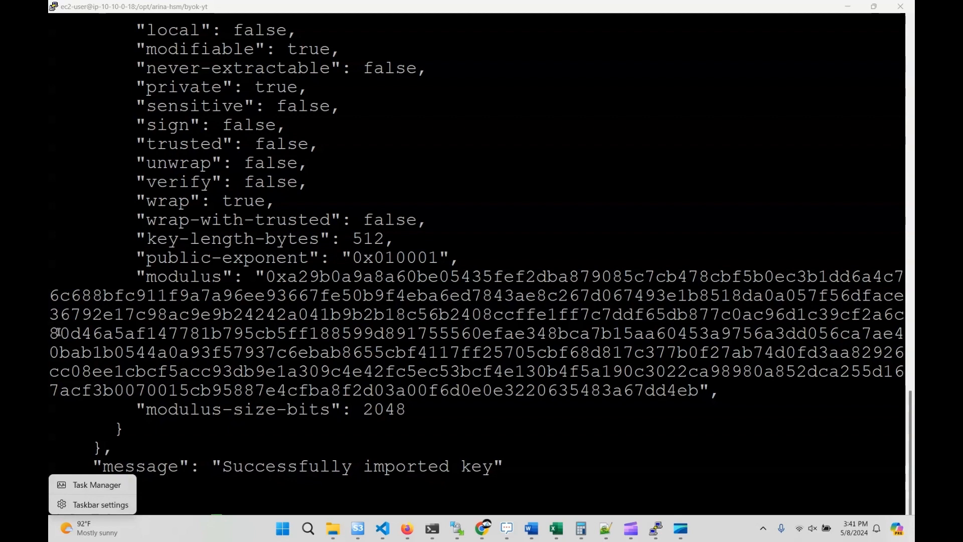
pyautogui.moveTo(464, 258); pyautogui.dragTo(557, 276)
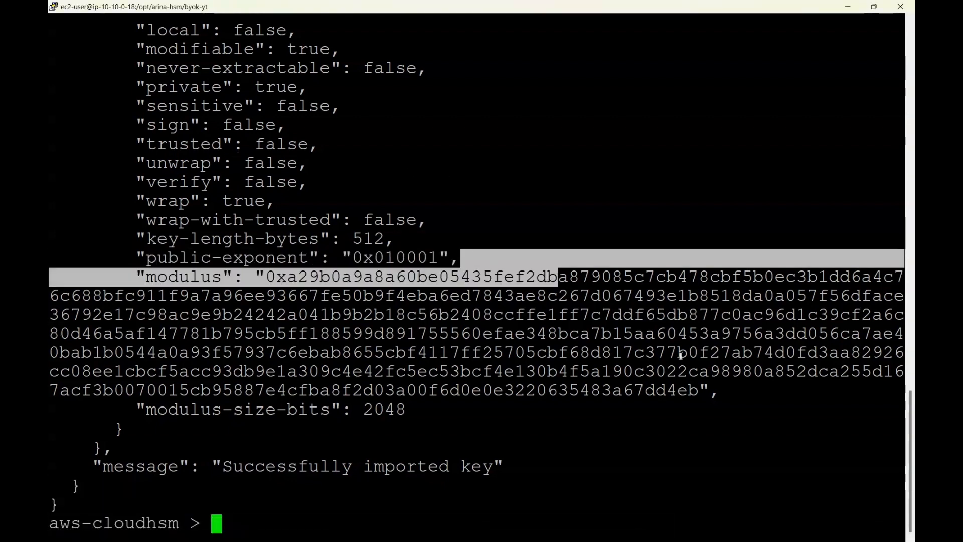
pyautogui.click(429, 521)
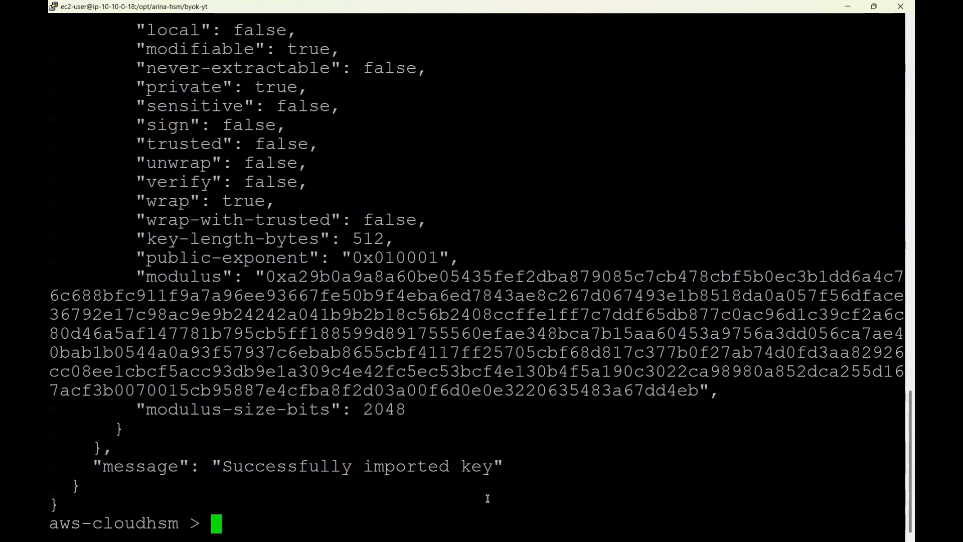
# Step: Run key generate-symmetric aes --key-length-bytes 32 --label byok-yt, correcting the label typos
pyautogui.write('key gener')
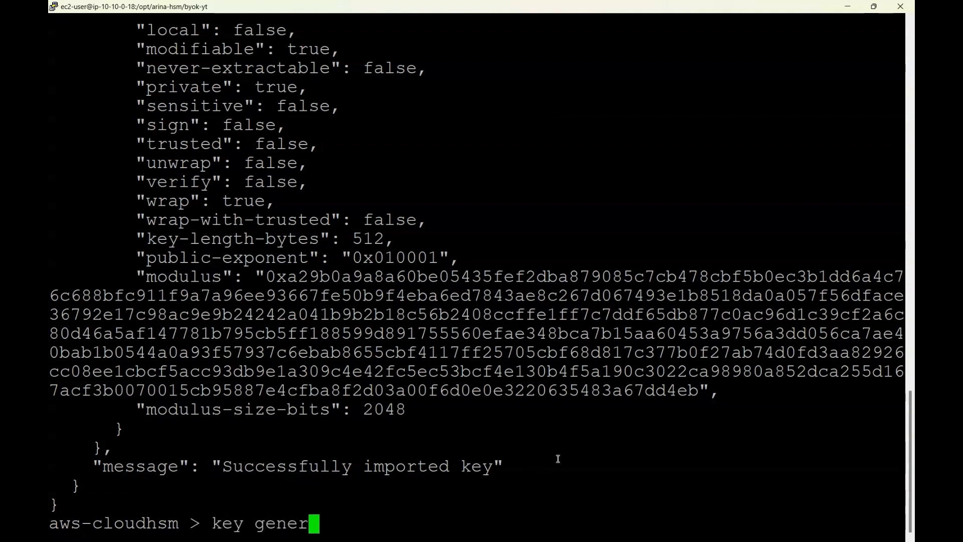
pyautogui.write('ate-symmetric ')
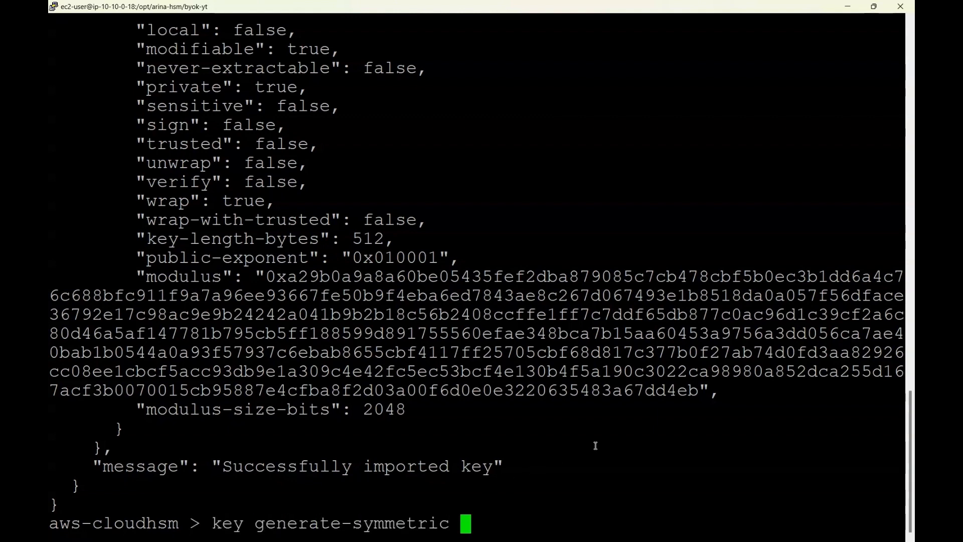
pyautogui.write('aes ')
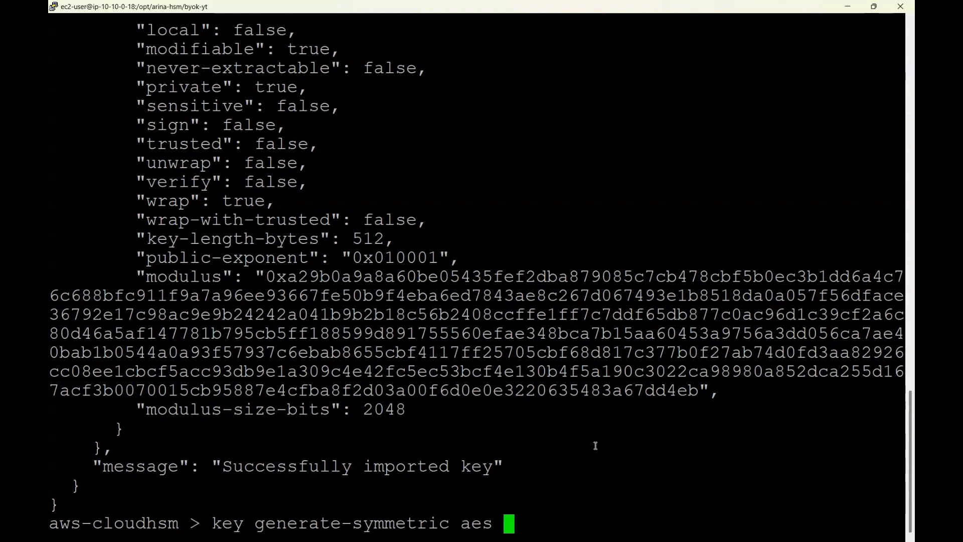
pyautogui.write('--key-length')
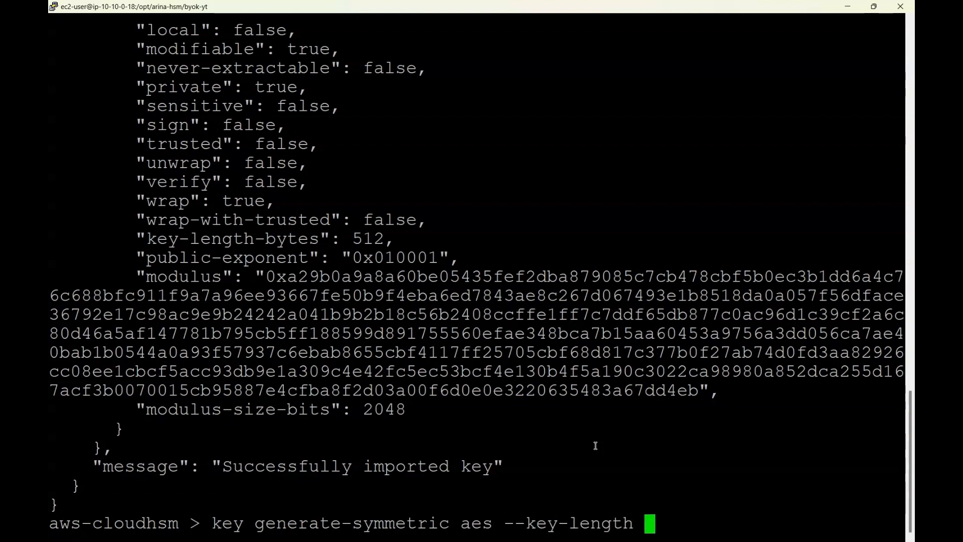
pyautogui.press('BackSpace')
pyautogui.write('-bytes ')
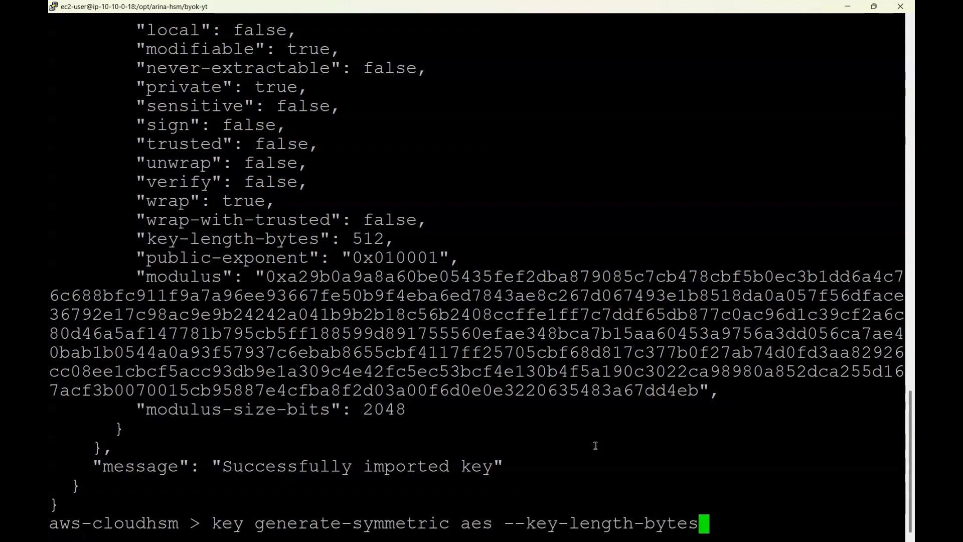
pyautogui.write('32 --label byok-kms')
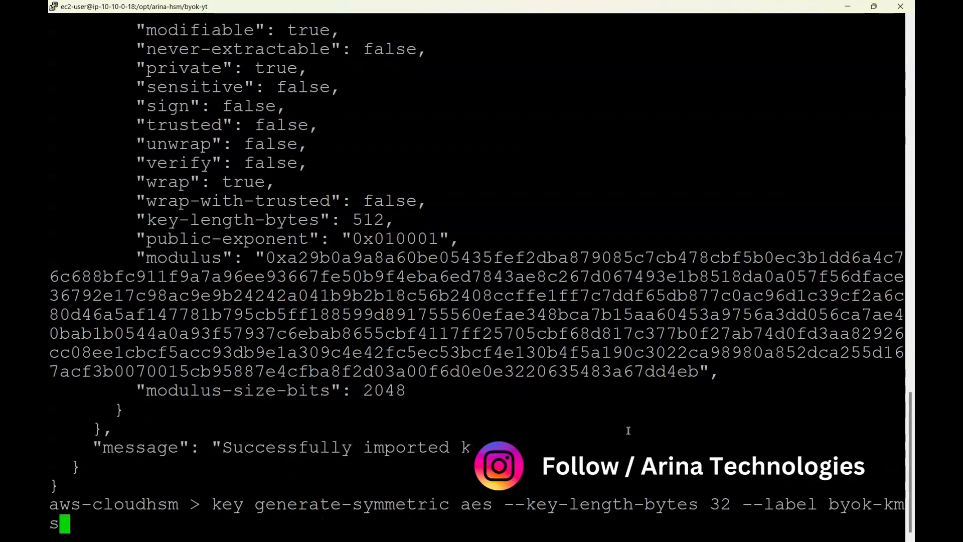
pyautogui.press('BackSpace')
pyautogui.press('BackSpace')
pyautogui.press('BackSpace')
pyautogui.press('BackSpace')
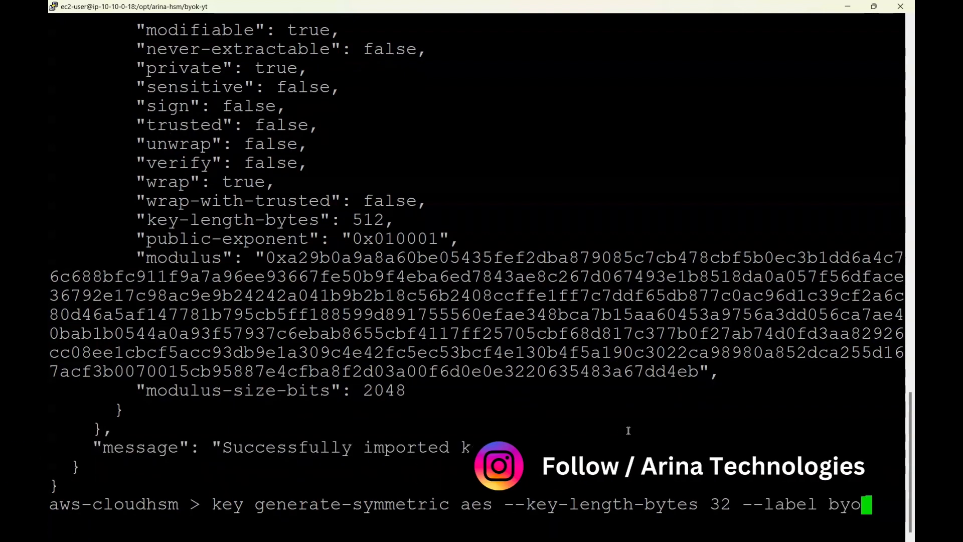
pyautogui.write('k-ty')
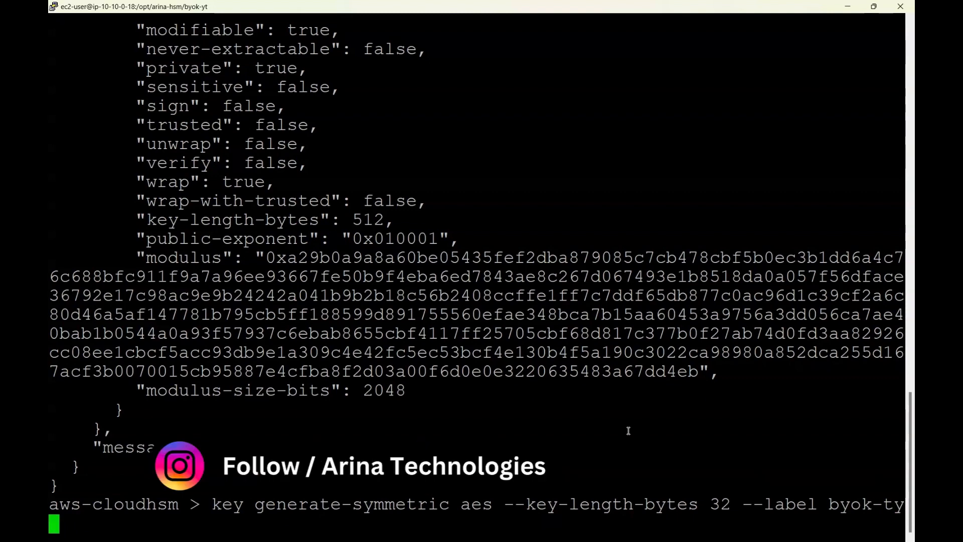
pyautogui.press('BackSpace')
pyautogui.press('BackSpace')
pyautogui.write('yt')
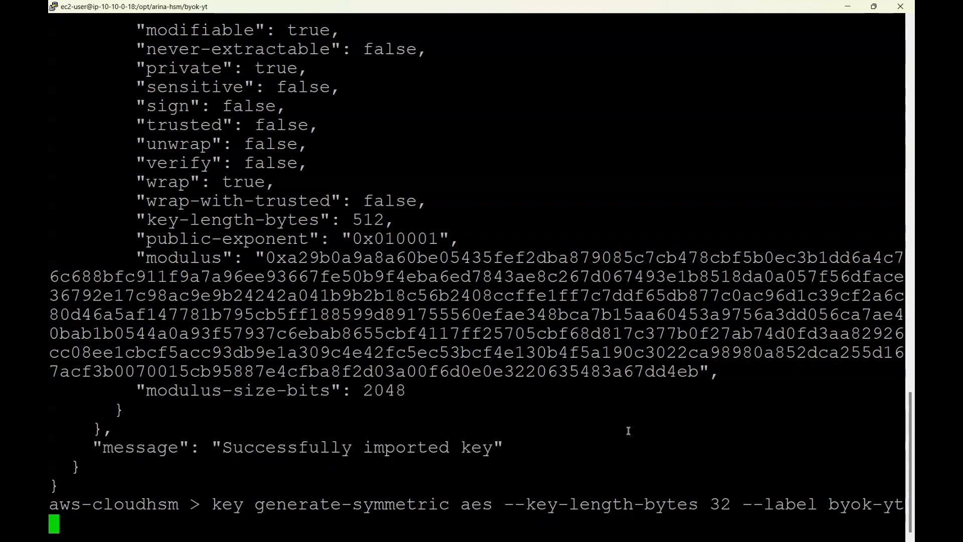
pyautogui.press('Return')
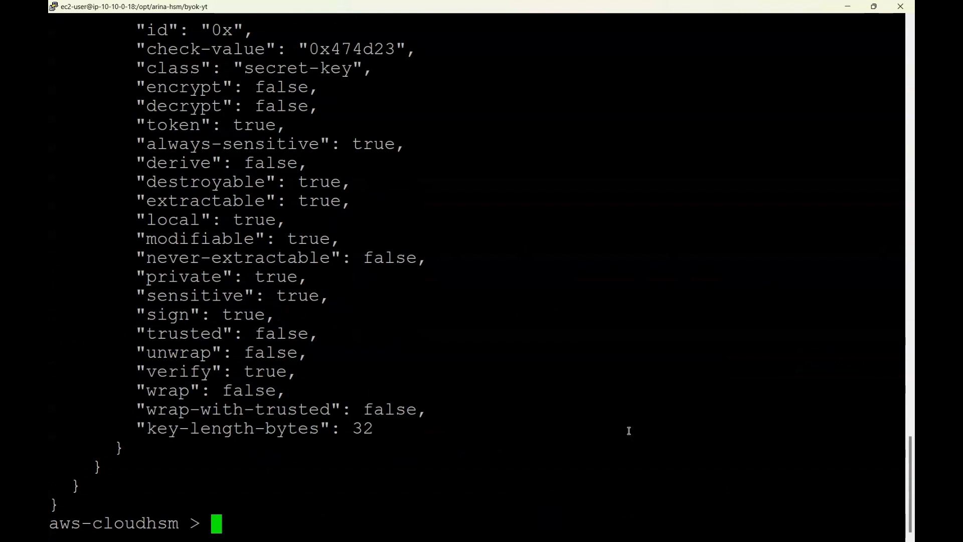
# Step: Copy the generate-symmetric aes command from the terminal into the Notepad++ notes as line 25
pyautogui.moveTo(399, 541)
pyautogui.scroll(4, 429, 374)
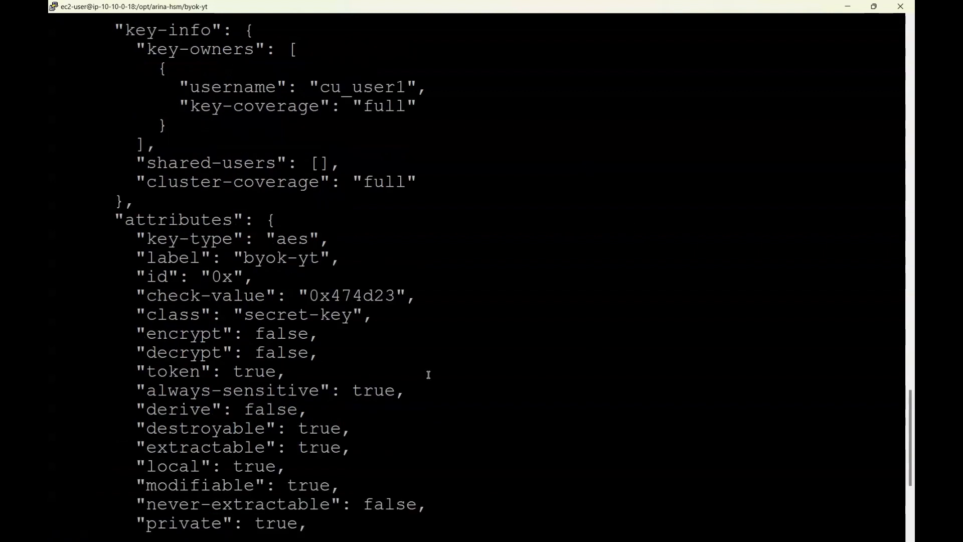
pyautogui.scroll(2, 429, 375)
pyautogui.scroll(5, 792, 368)
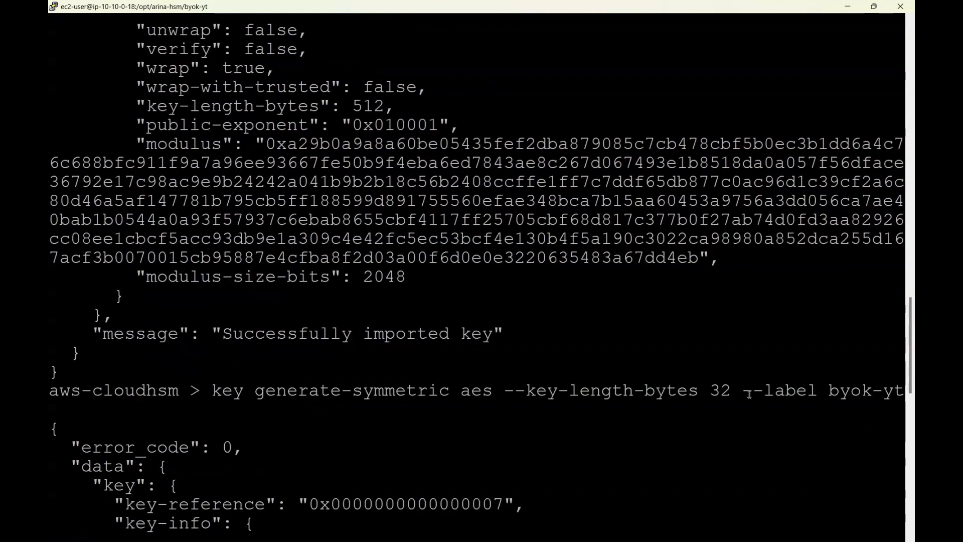
pyautogui.tripleClick(208, 392)
pyautogui.hotkey('ctrl', 'c')
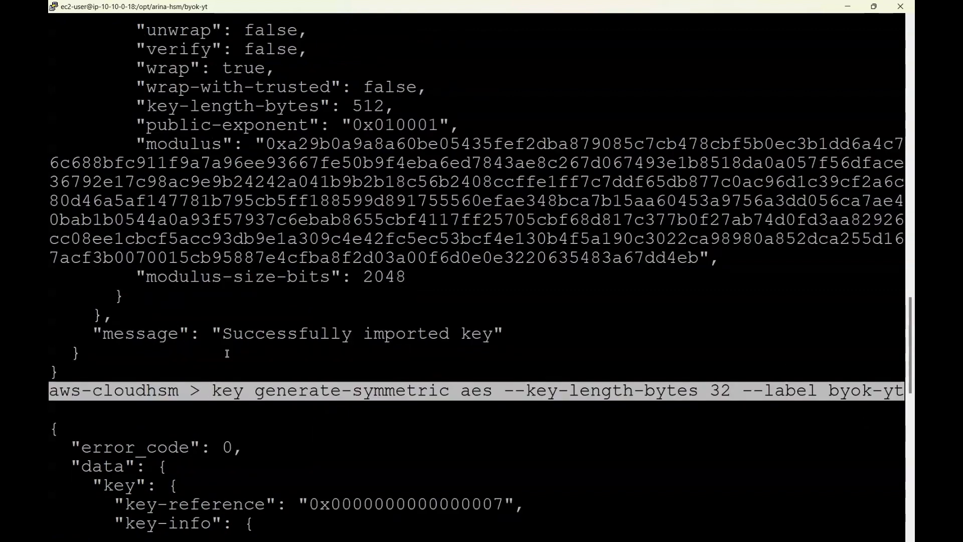
pyautogui.hotkey('alt', 'Tab')
pyautogui.press('Tab')
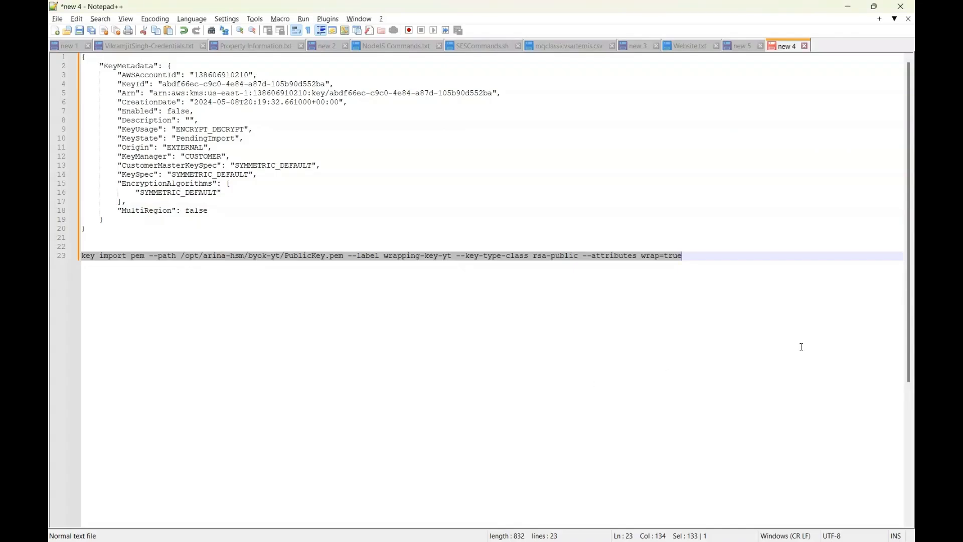
pyautogui.click(801, 346)
pyautogui.press('Return')
pyautogui.press('Return')
pyautogui.hotkey('ctrl', 'v')
pyautogui.moveTo(384, 257); pyautogui.dragTo(440, 274)
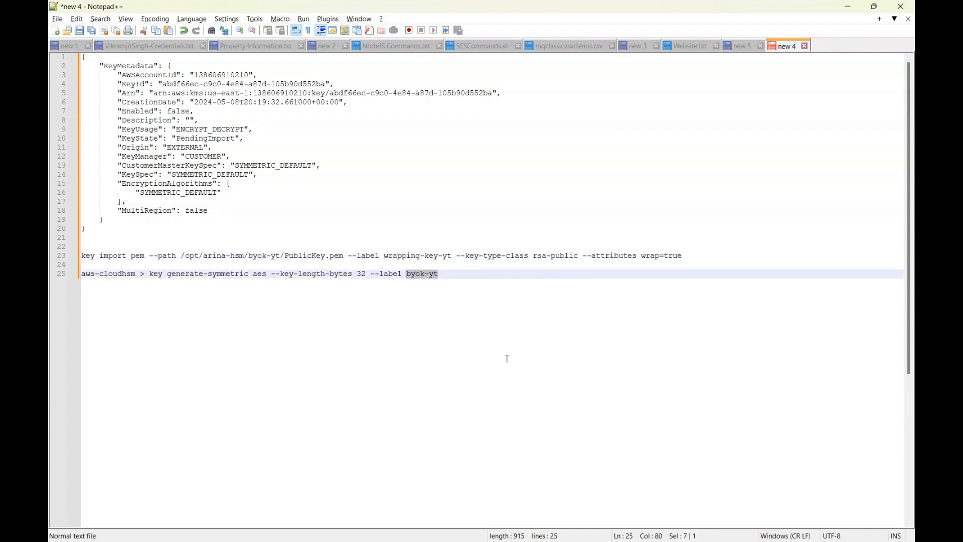
pyautogui.hotkey('alt', 'Tab')
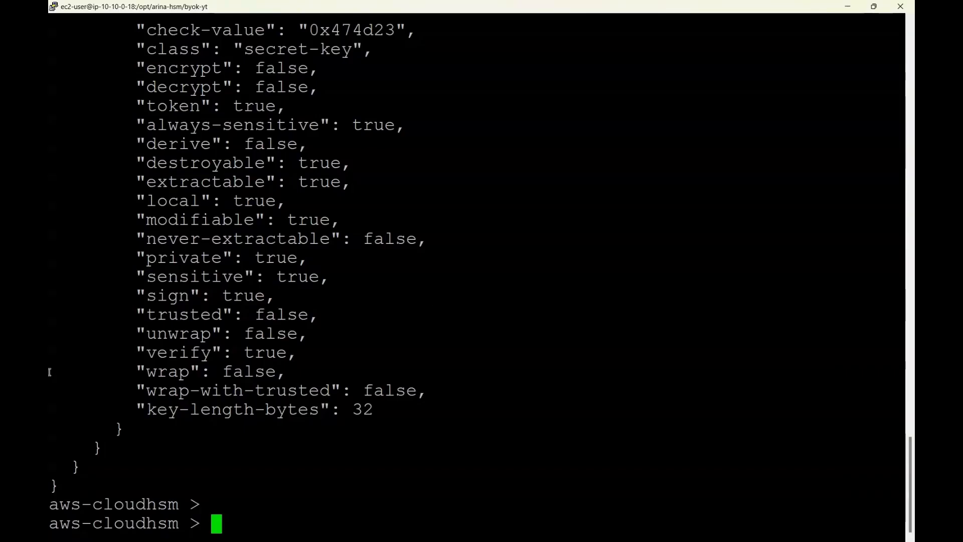
# Step: Start the key wrap command with payload label byok-yt and wrapping label wrapping-key-yt
pyautogui.moveTo(53, 540)
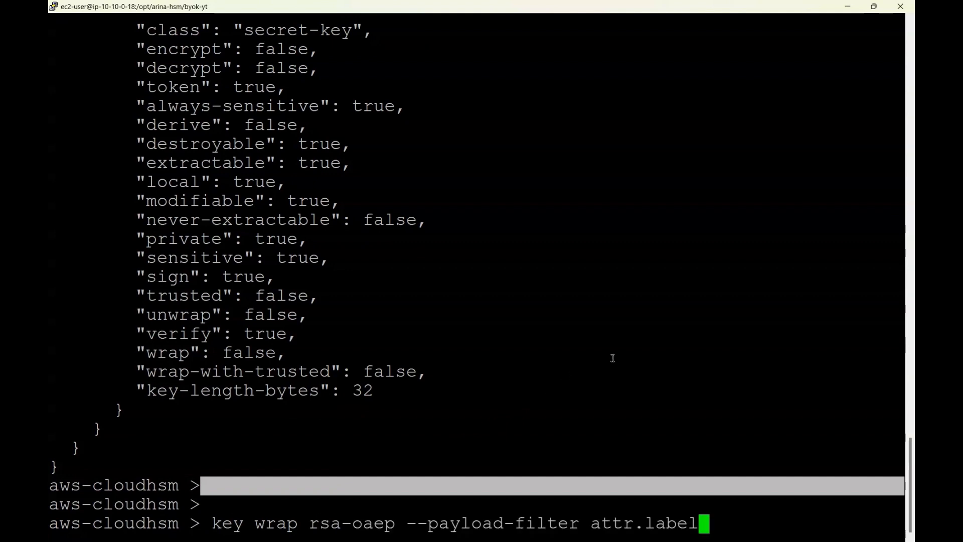
pyautogui.write('=byo')
pyautogui.press('Num_Lock')
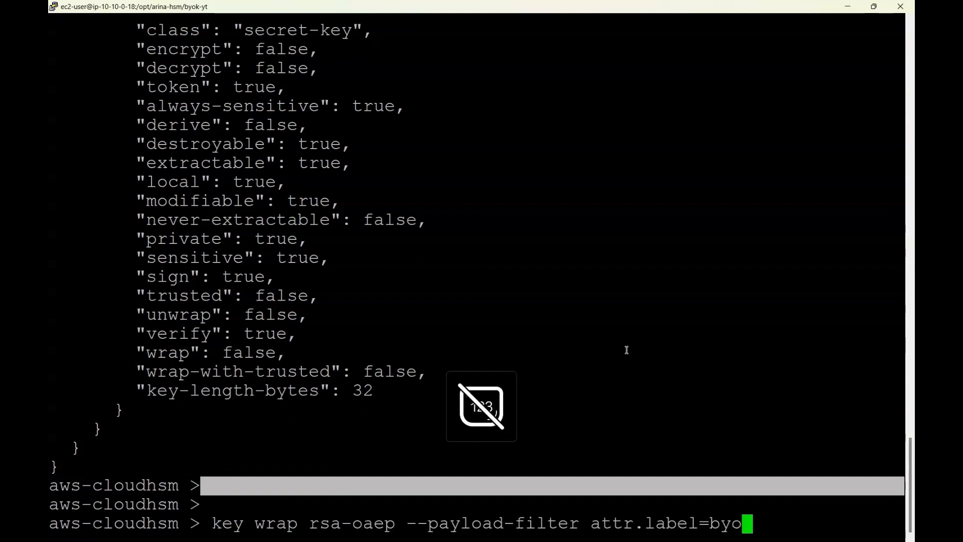
pyautogui.press('BackSpace')
pyautogui.hotkey('alt', 'Tab')
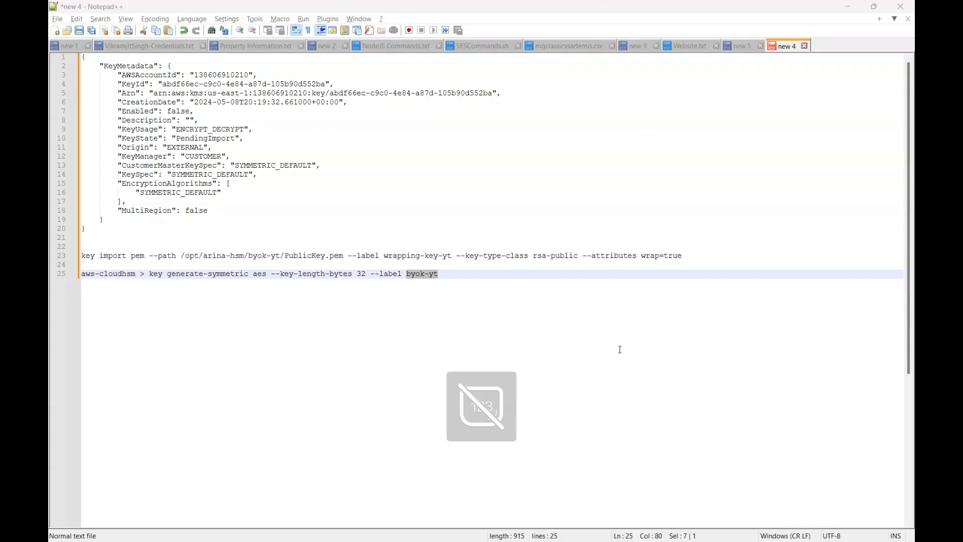
pyautogui.hotkey('alt', 'Tab')
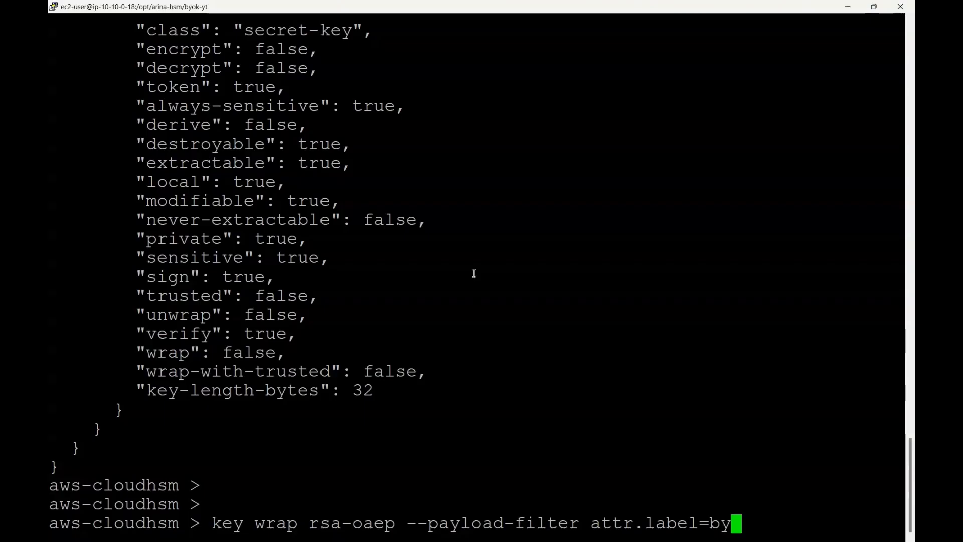
pyautogui.write('ok-yt')
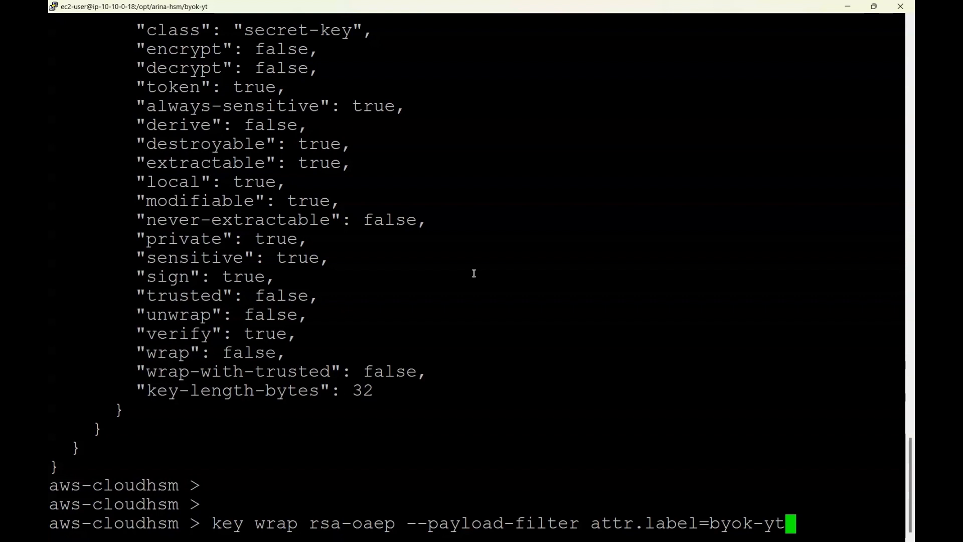
pyautogui.write(' --wrapp')
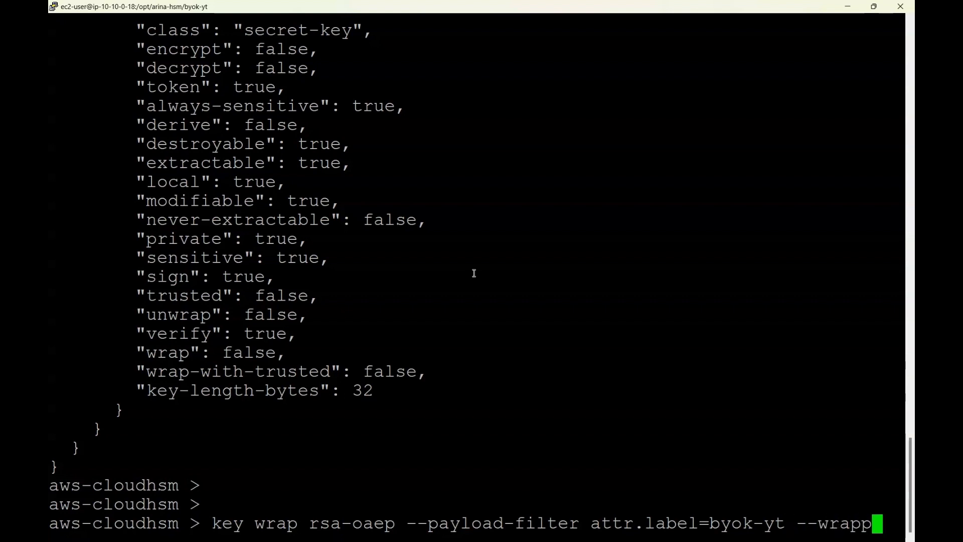
pyautogui.write('ing-filter attr.label=')
pyautogui.hotkey('alt', 'Tab')
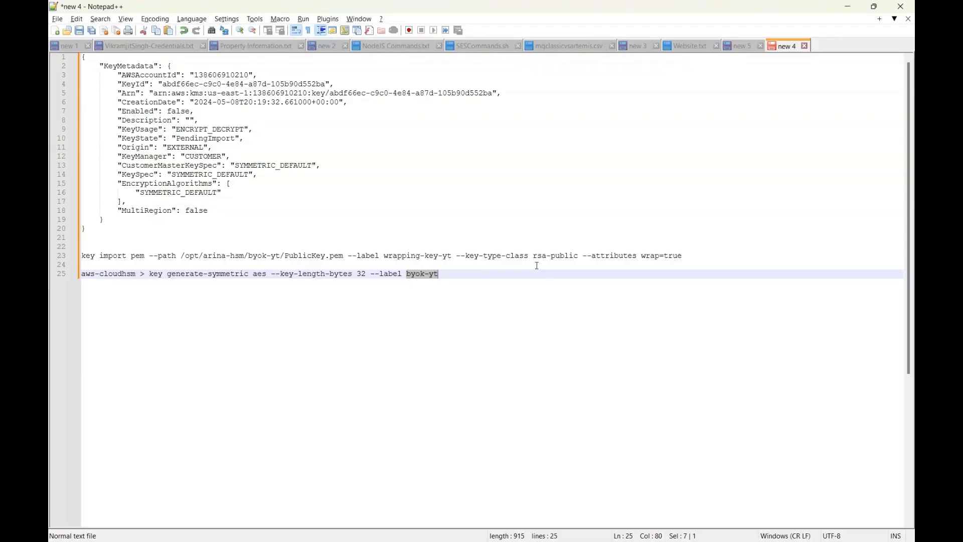
pyautogui.moveTo(384, 257); pyautogui.dragTo(453, 257)
pyautogui.hotkey('ctrl', 'c')
pyautogui.hotkey('alt', 'Tab')
pyautogui.rightClick(498, 338)
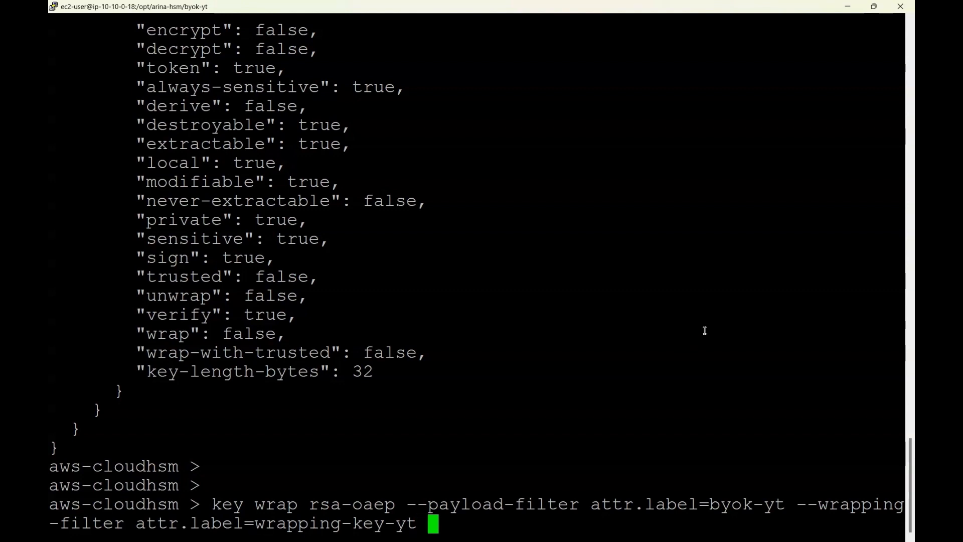
# Step: Add sha256 hash, mgf1-sha256 and --path KMS-YT-wrapped.bin, then run the wrap
pyautogui.write('--hash-function sha256 --mgf mgf1-sha256 --path')
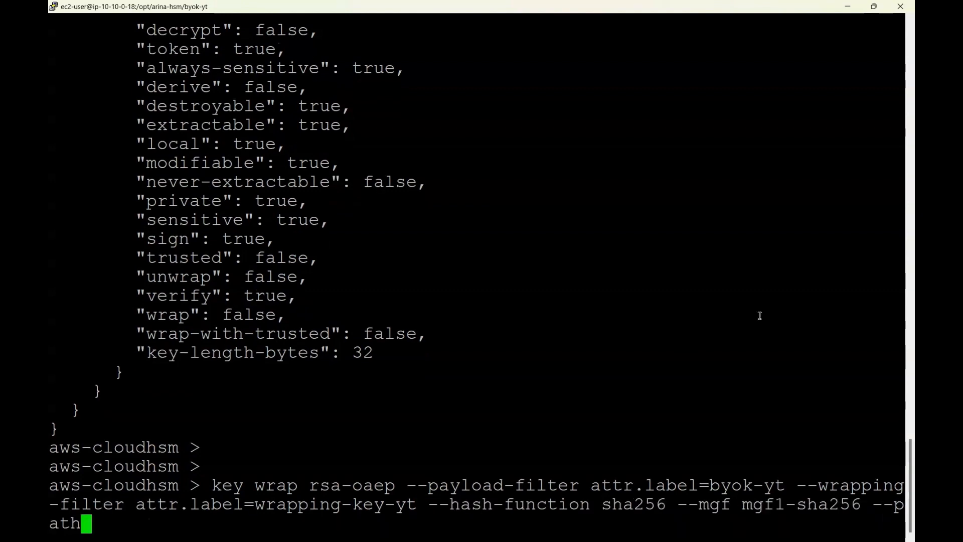
pyautogui.hotkey('alt', 'Tab')
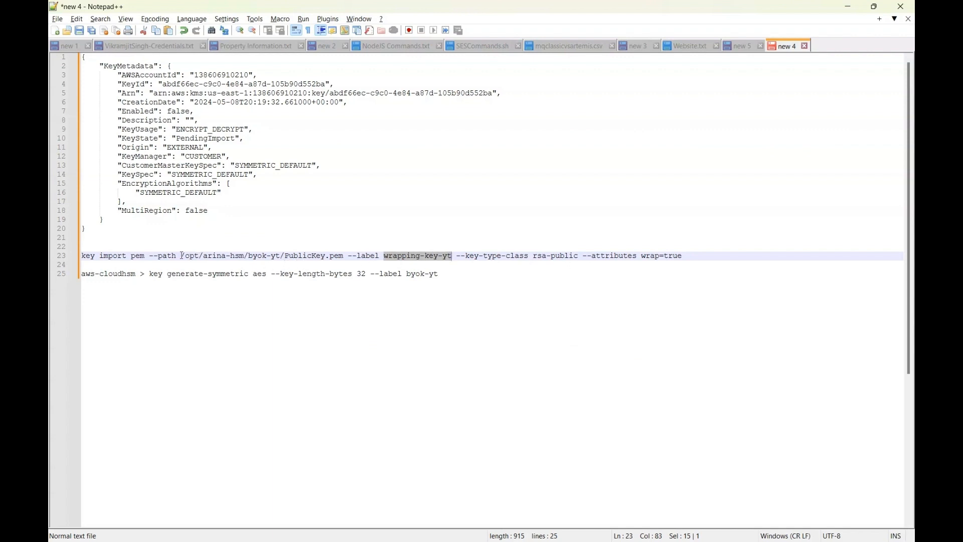
pyautogui.hotkey('alt', 'Tab')
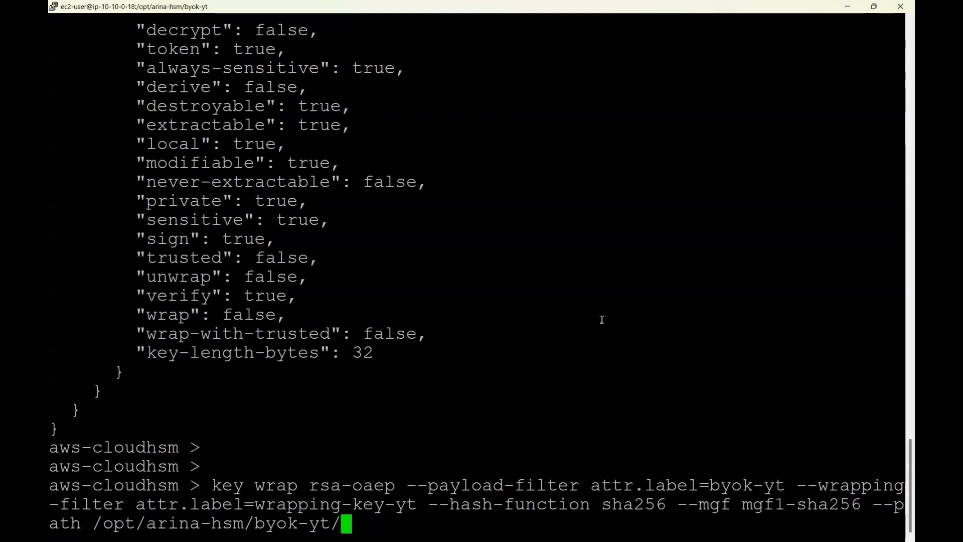
pyautogui.write('KMS')
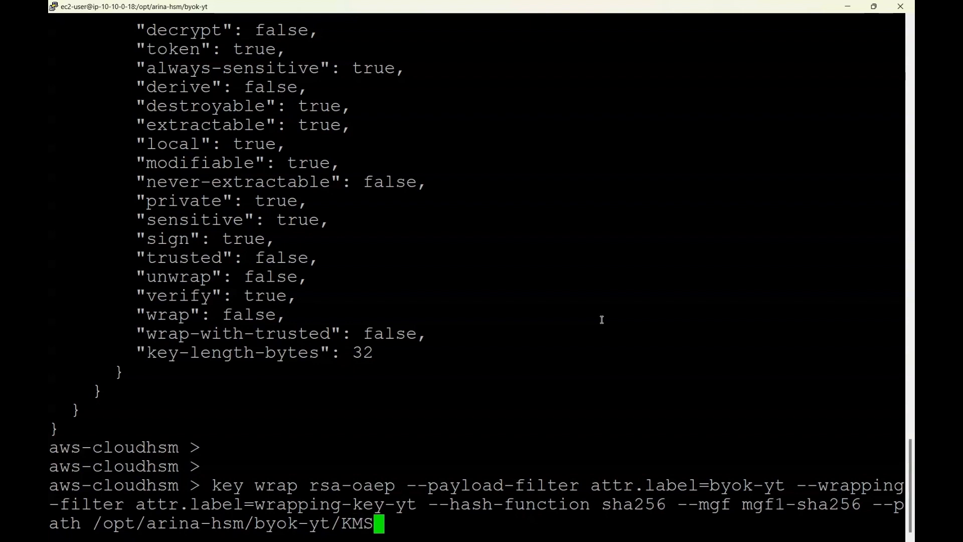
pyautogui.write('-YT')
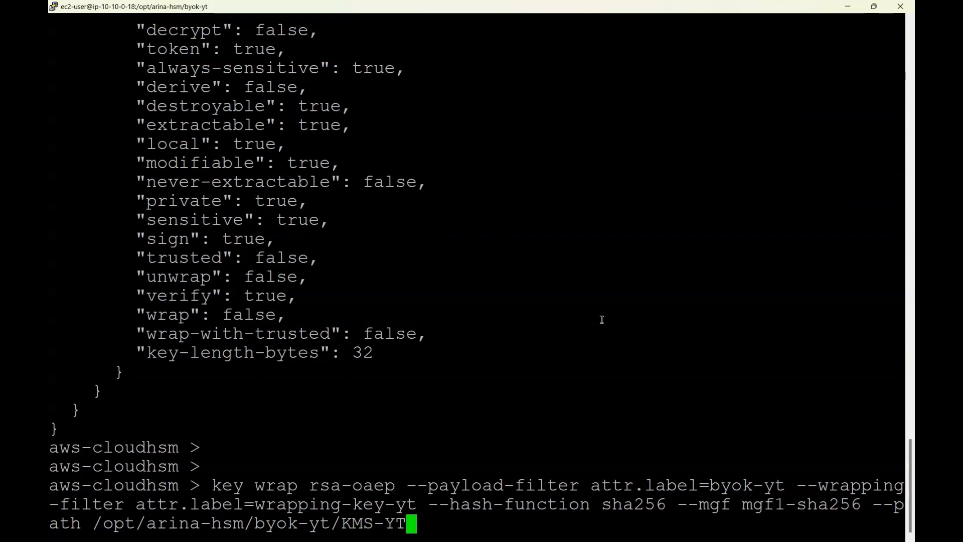
pyautogui.write('-wrapped.bin')
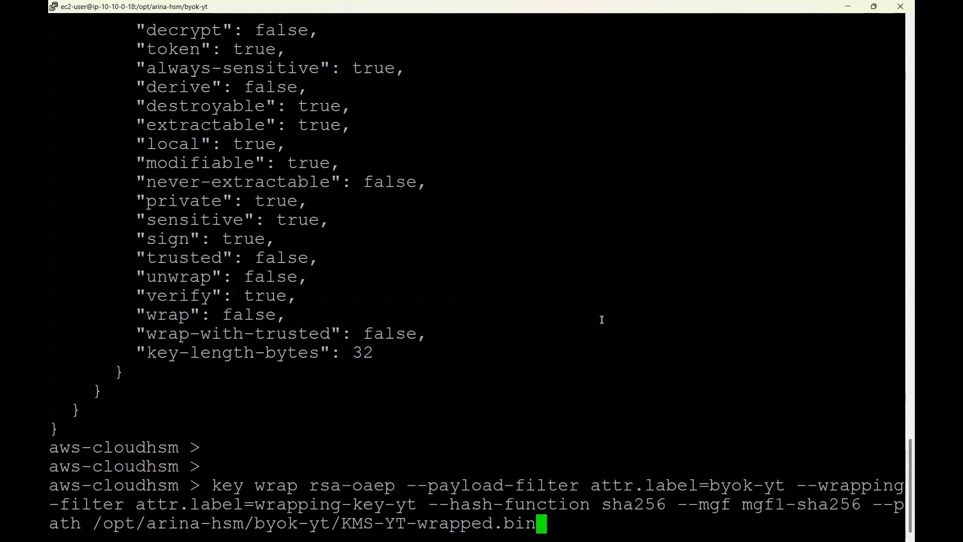
pyautogui.rightClick(553, 361)
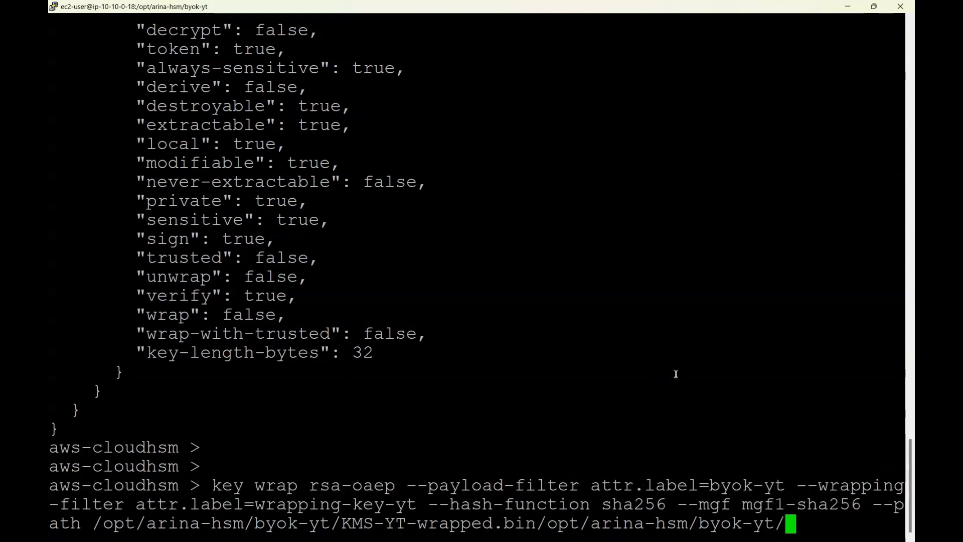
pyautogui.press('Left')
pyautogui.press('Left')
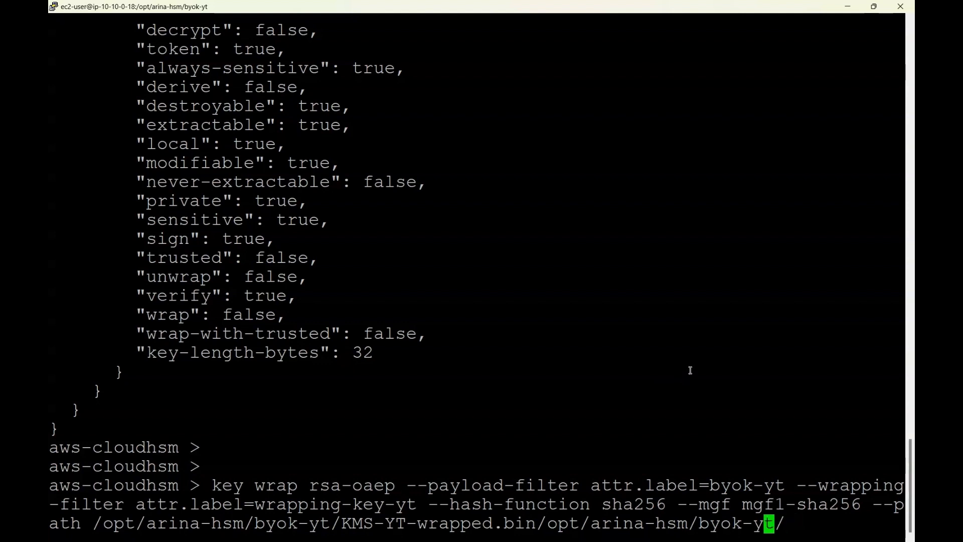
pyautogui.press('Right')
pyautogui.press('Right')
pyautogui.press('BackSpace')
pyautogui.press('BackSpace')
pyautogui.press('BackSpace')
pyautogui.press('BackSpace')
pyautogui.press('BackSpace')
pyautogui.press('BackSpace')
pyautogui.press('BackSpace')
pyautogui.press('BackSpace')
pyautogui.press('BackSpace')
pyautogui.press('BackSpace')
pyautogui.press('BackSpace')
pyautogui.press('BackSpace')
pyautogui.press('BackSpace')
pyautogui.press('BackSpace')
pyautogui.press('BackSpace')
pyautogui.press('BackSpace')
pyautogui.press('BackSpace')
pyautogui.press('BackSpace')
pyautogui.press('BackSpace')
pyautogui.press('BackSpace')
pyautogui.press('Return')
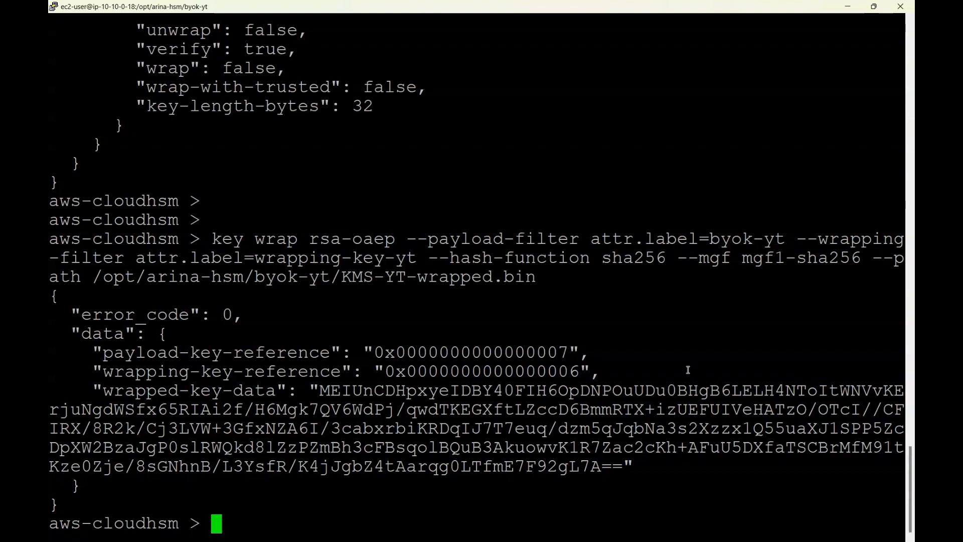
pyautogui.hotkey('alt', 'Tab')
pyautogui.hotkey('alt', 'Tab')
pyautogui.hotkey('alt', 'Tab')
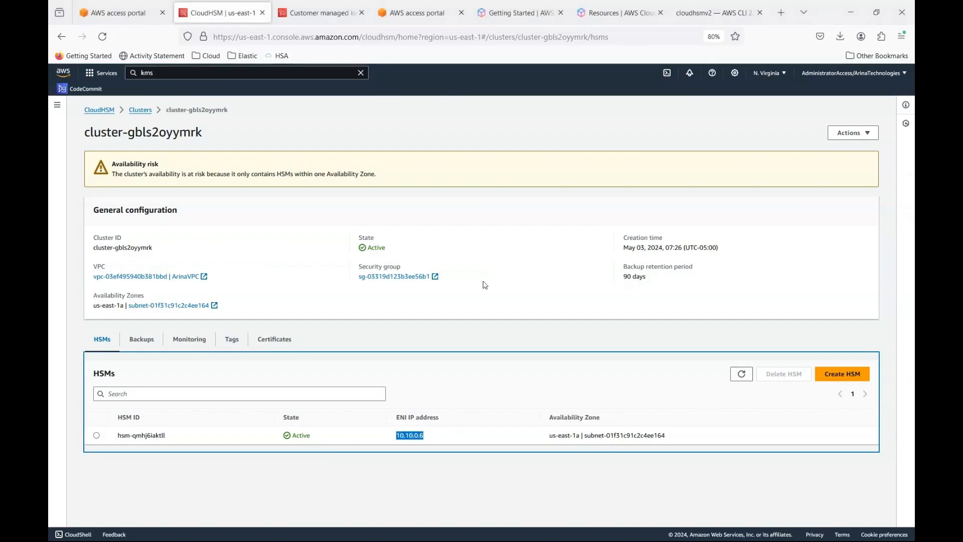
# Step: Check the byok-arina KMS key's external origin and pending key material, then return to PuTTY
pyautogui.hotkey('ctrl', 'Tab')
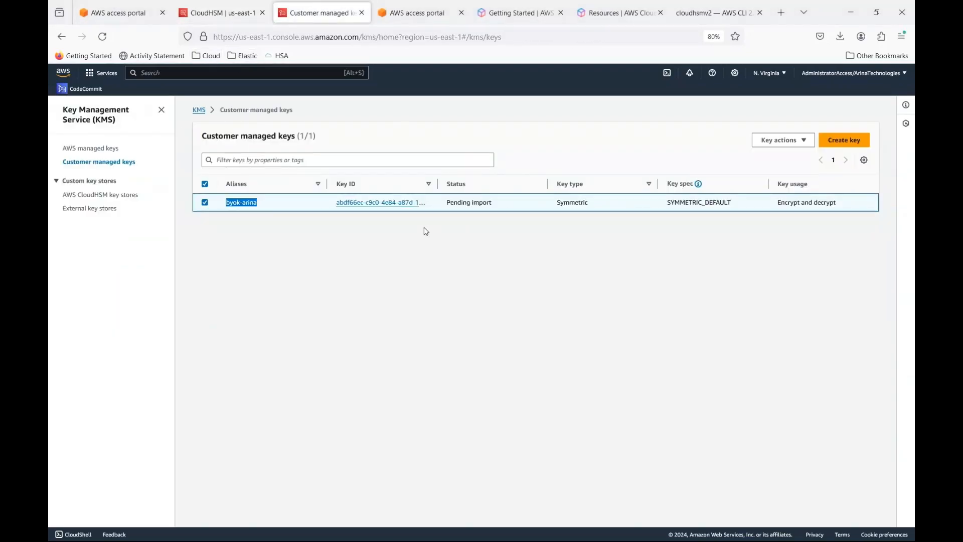
pyautogui.click(384, 204)
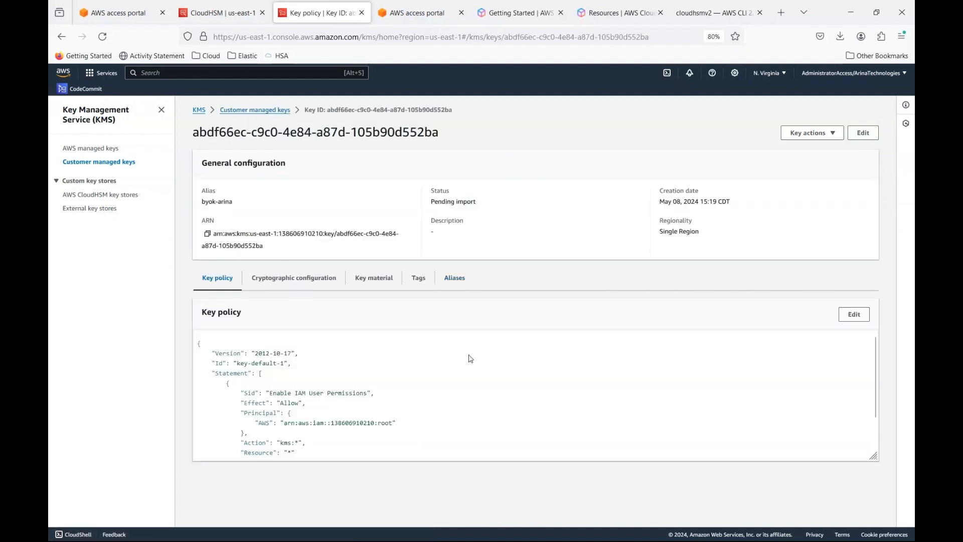
pyautogui.click(302, 284)
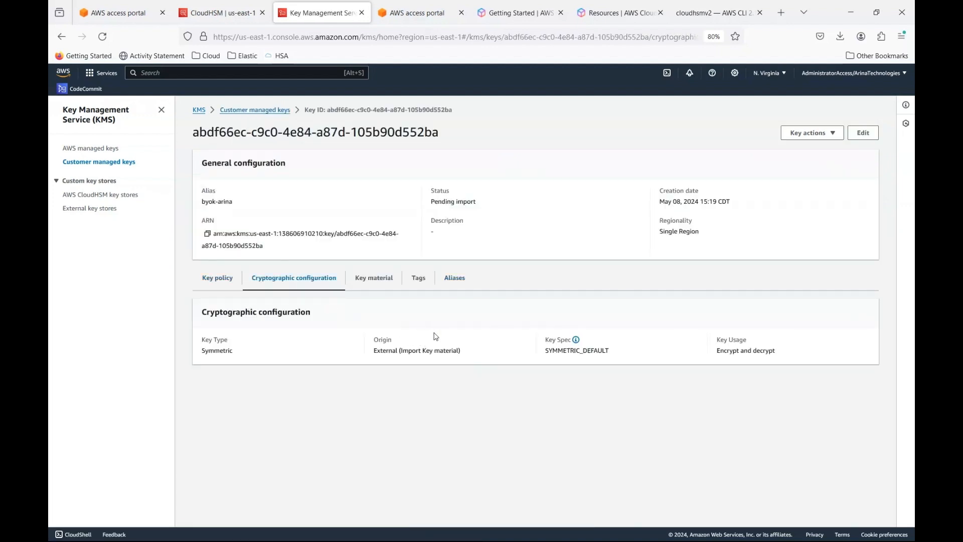
pyautogui.click(380, 284)
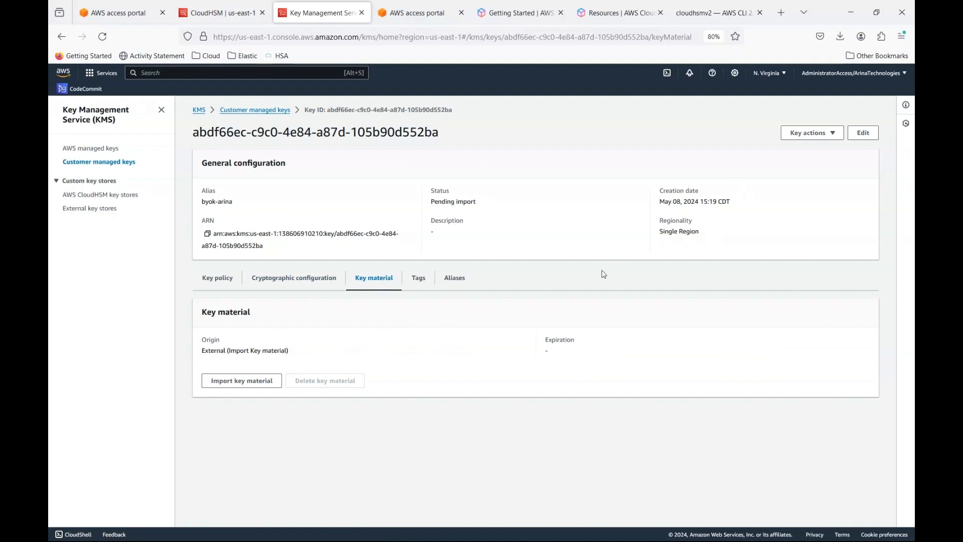
pyautogui.press('F5')
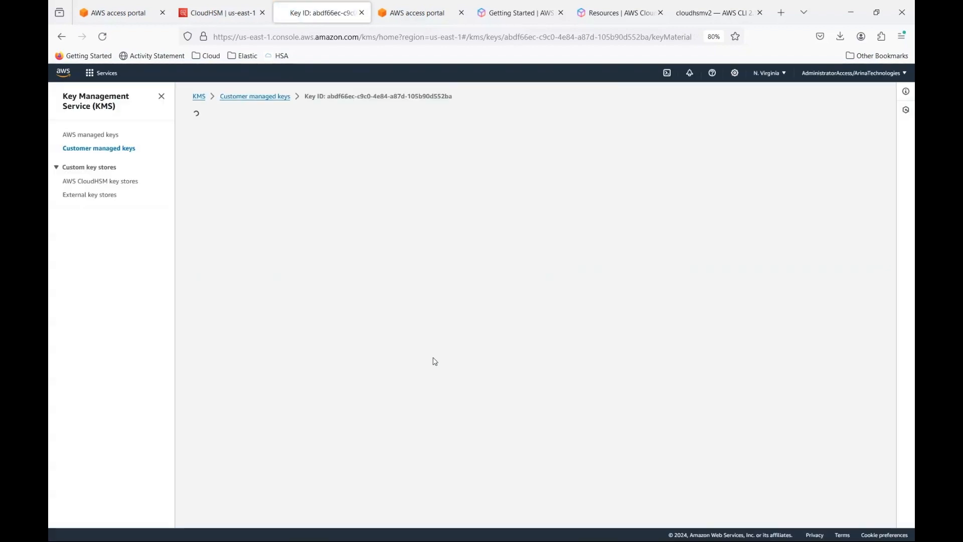
pyautogui.click(257, 284)
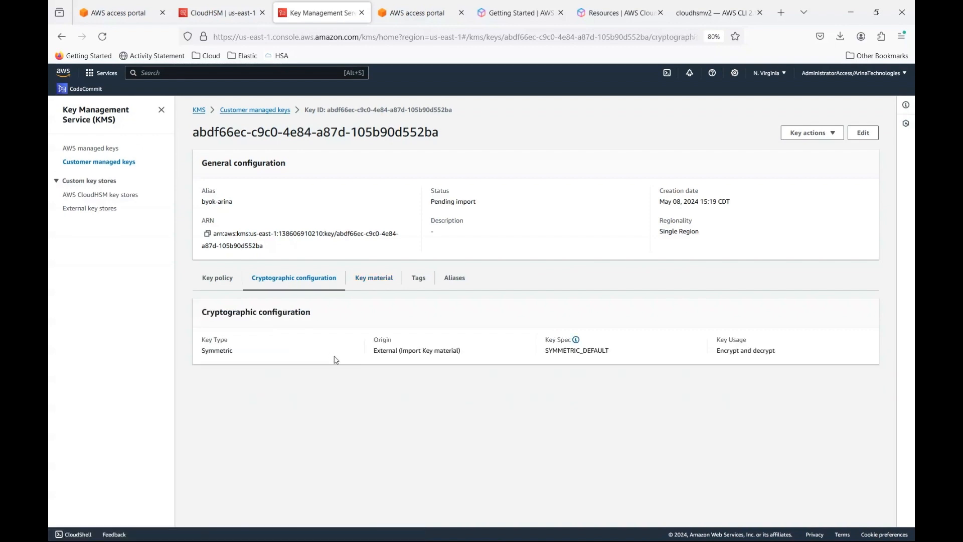
pyautogui.hotkey('alt', 'Tab')
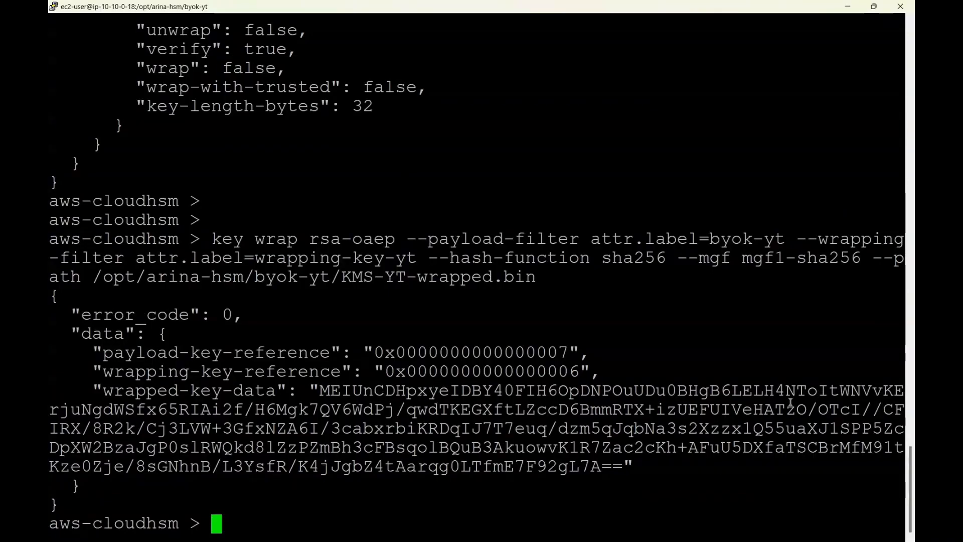
pyautogui.hotkey('alt', 'Tab')
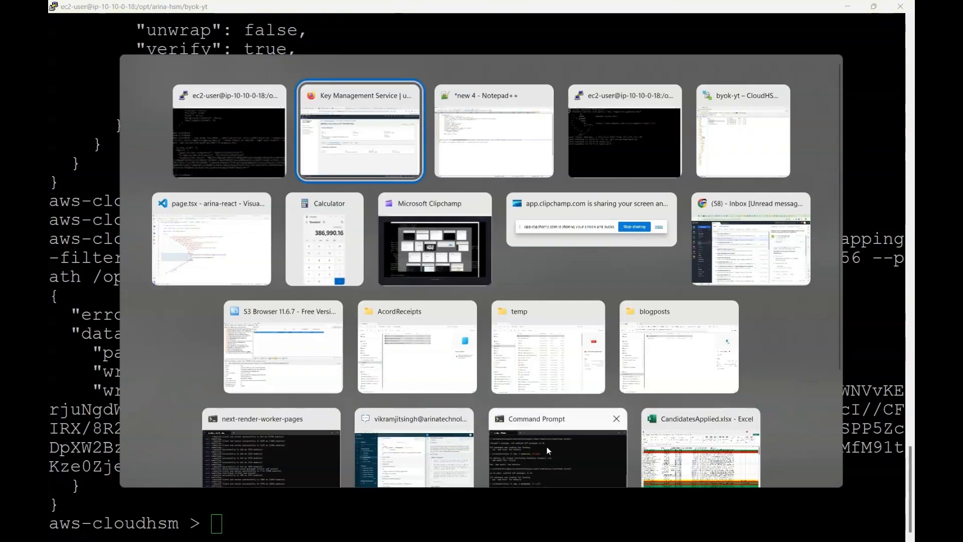
pyautogui.hotkey('alt', 'Tab')
pyautogui.hotkey('alt', 'Tab')
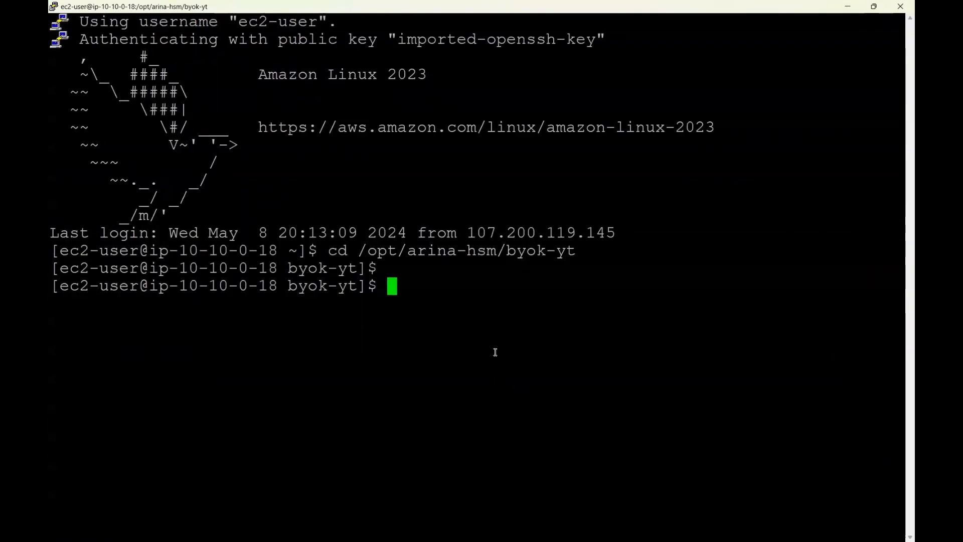
pyautogui.write('a')
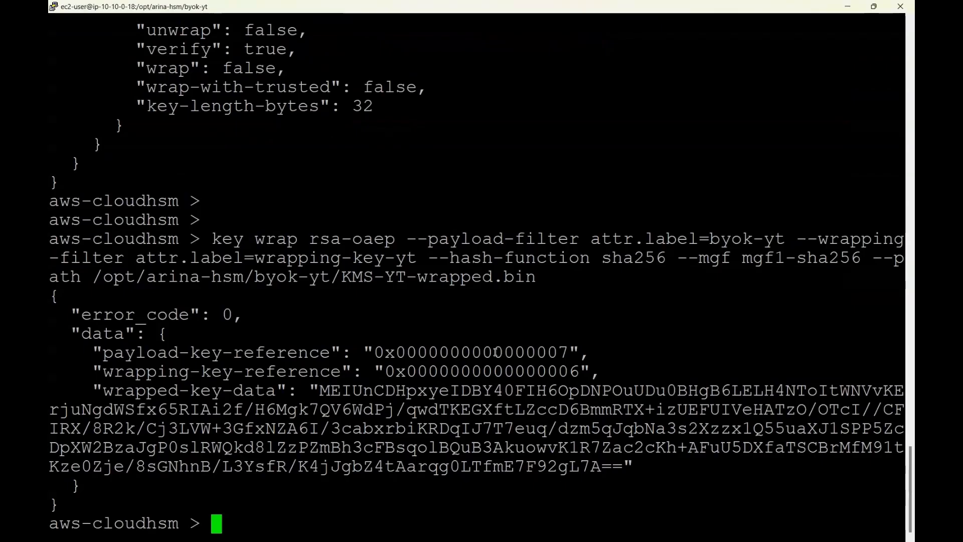
# Step: Quit cloudhsm-cli and start aws kms import-key-material with the key ID and --encrypted-key-material fileb:
pyautogui.write('quit')
pyautogui.press('Return')
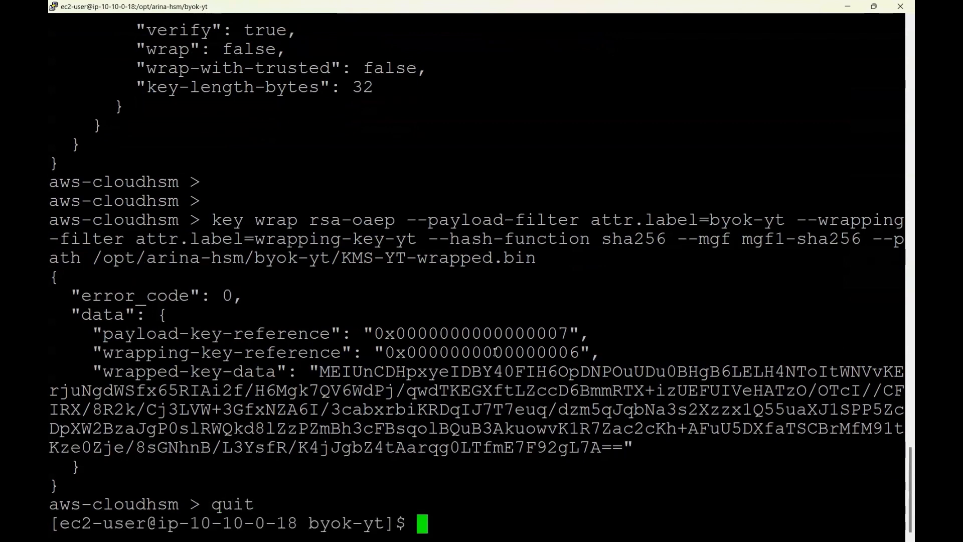
pyautogui.write('aws ')
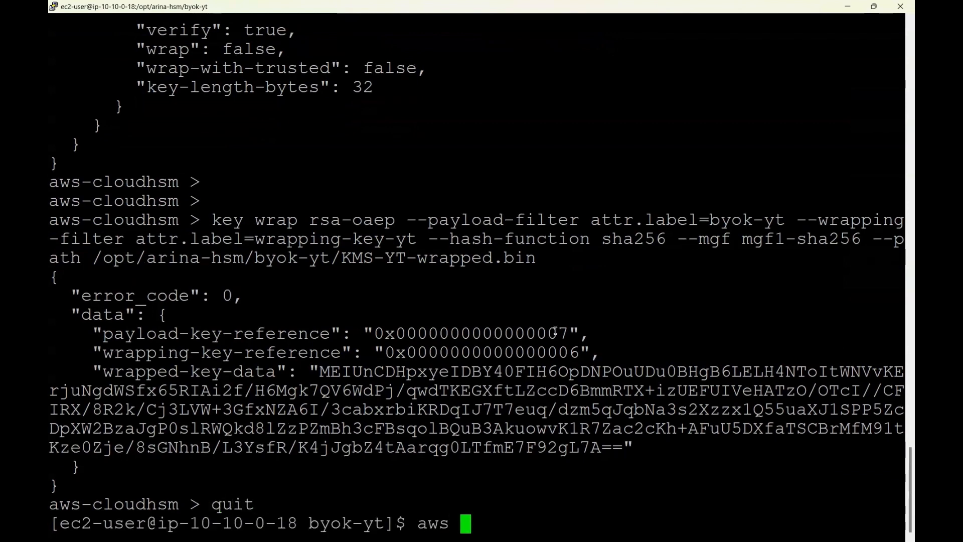
pyautogui.write('kms impo')
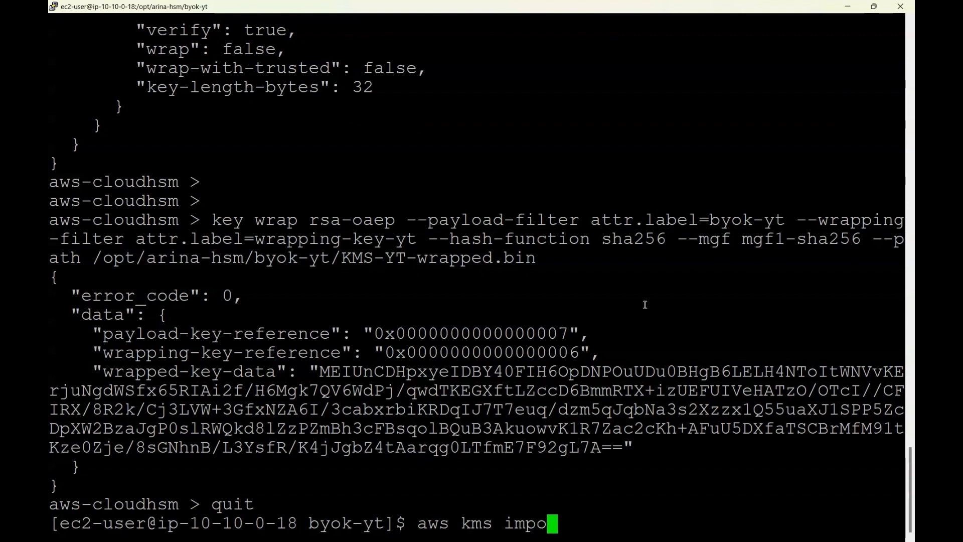
pyautogui.write('rt-key-material')
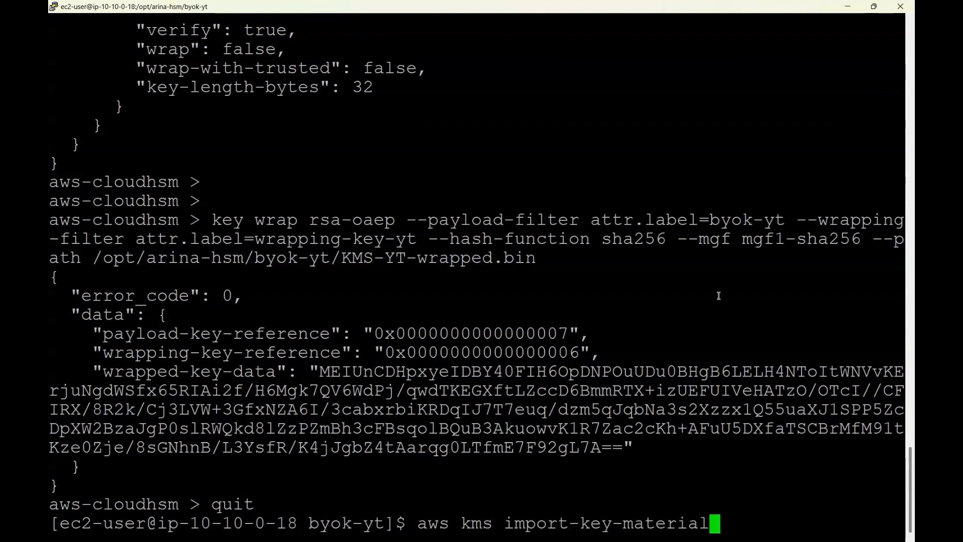
pyautogui.write(' --key-id')
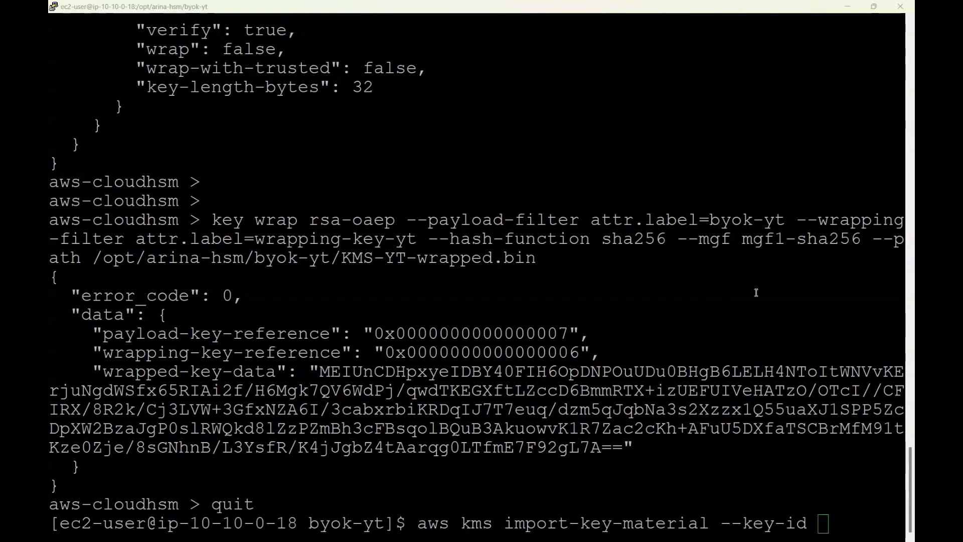
pyautogui.hotkey('alt', 'Tab')
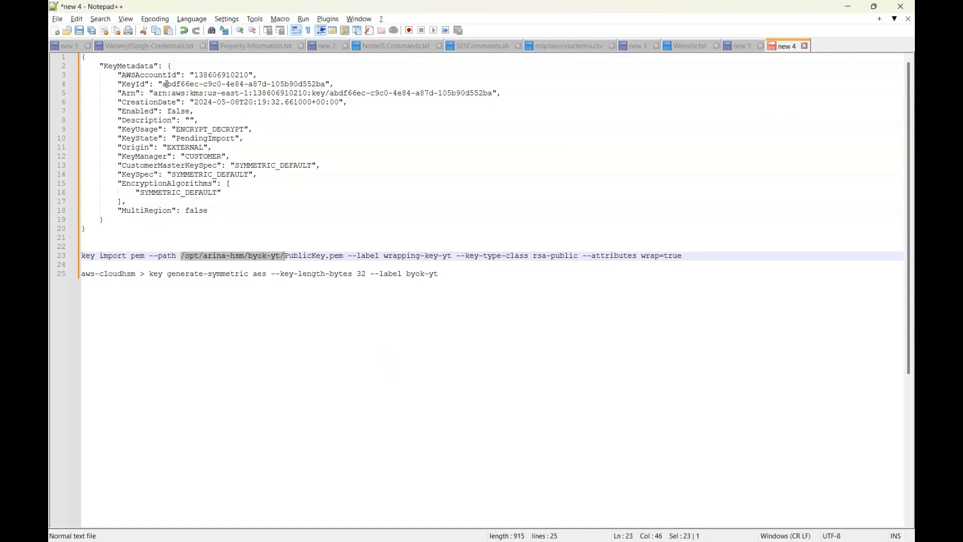
pyautogui.moveTo(162, 84); pyautogui.dragTo(302, 79)
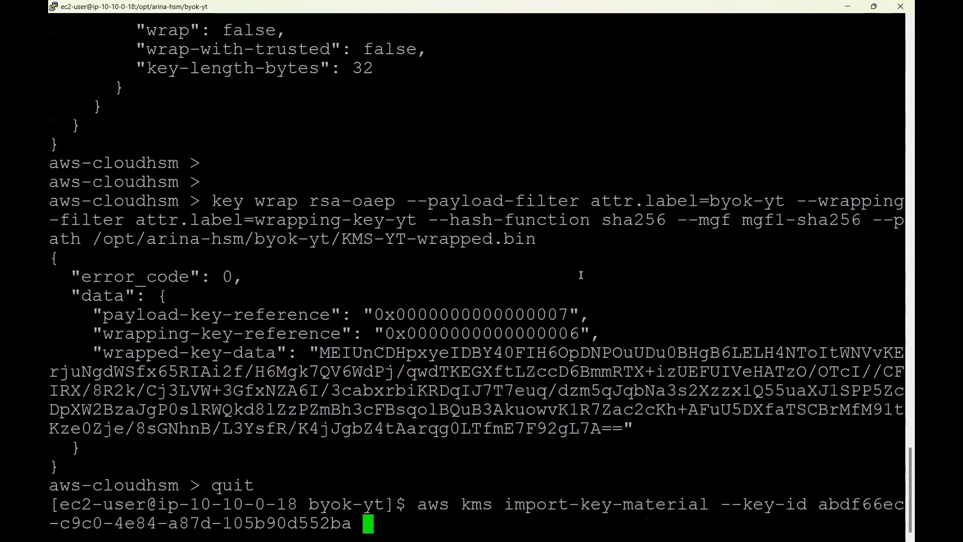
pyautogui.write('--ec')
pyautogui.press('Tab')
pyautogui.write('file')
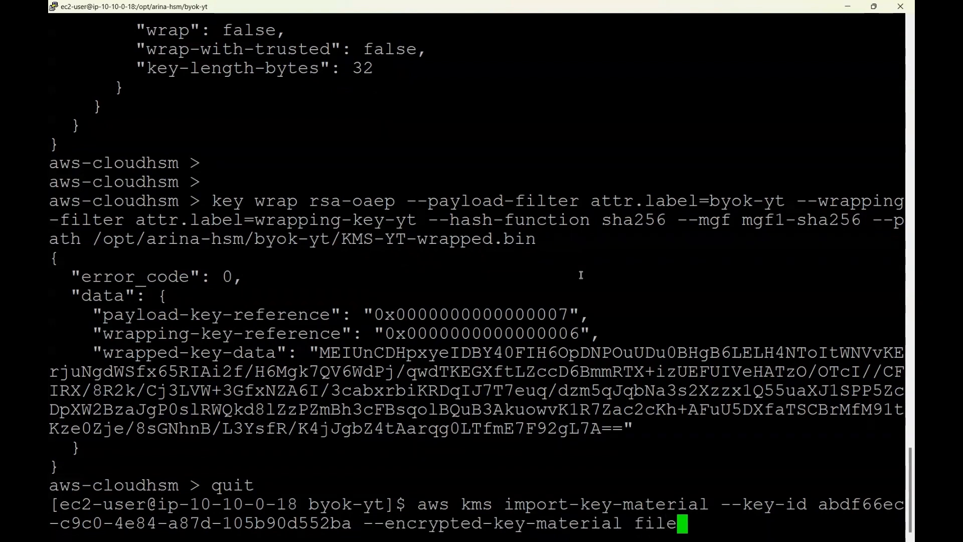
pyautogui.write('b:')
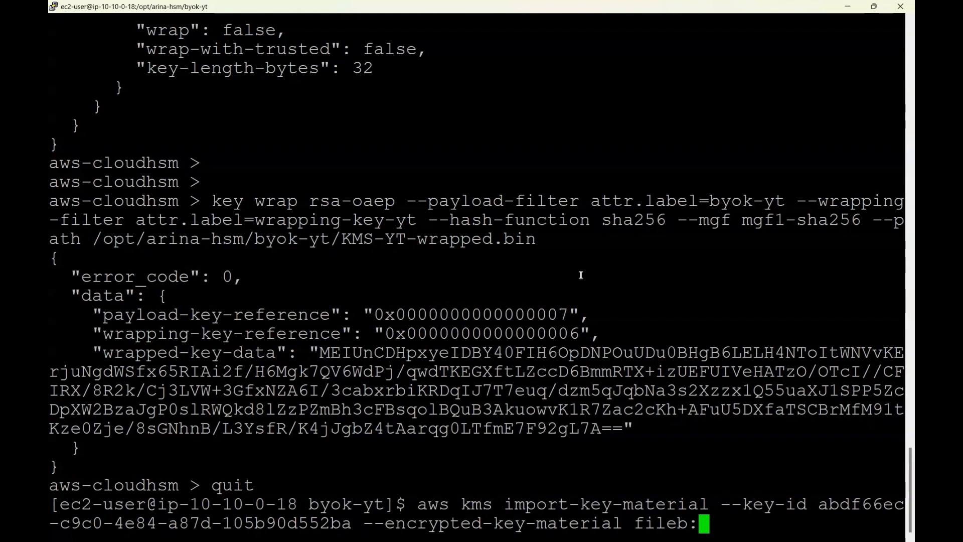
pyautogui.hotkey('alt', 'Tab')
pyautogui.hotkey('alt', 'Tab')
pyautogui.hotkey('alt', 'Tab')
pyautogui.hotkey('alt', 'Tab')
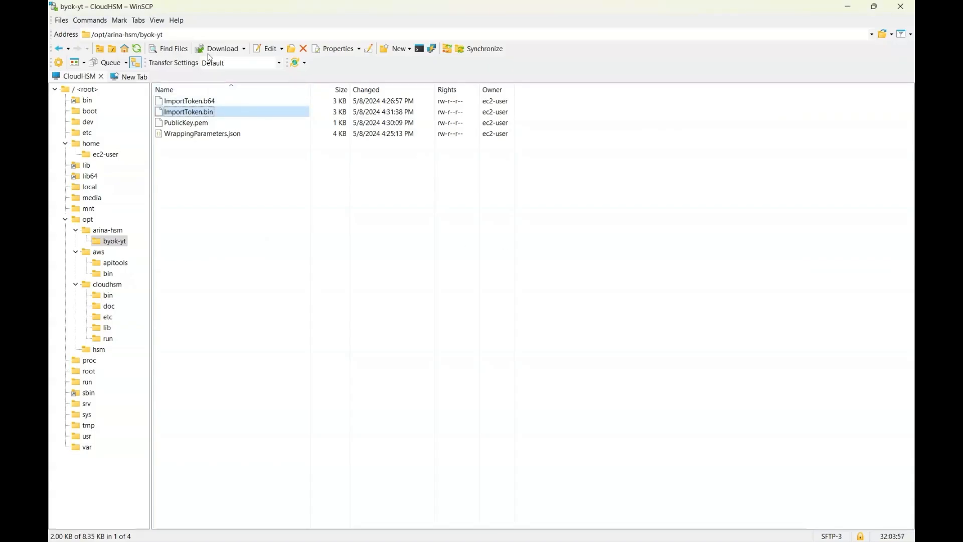
# Step: Set the encrypted key material to fileb://KMS-YT-wrapped.bin, taking the name from the refreshed WinSCP listing
pyautogui.click(137, 48)
pyautogui.click(216, 124)
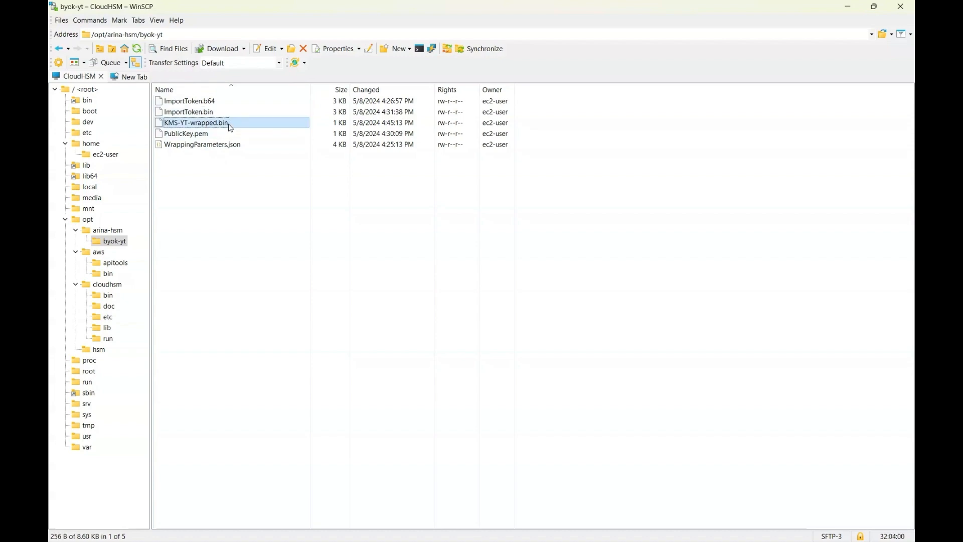
pyautogui.hotkey('alt', 'Tab')
pyautogui.press('Left')
pyautogui.press('Left')
pyautogui.press('Left')
pyautogui.press('Left')
pyautogui.press('Left')
pyautogui.press('Left')
pyautogui.press('Left')
pyautogui.press('Left')
pyautogui.press('Left')
pyautogui.press('Left')
pyautogui.press('Left')
pyautogui.press('Left')
pyautogui.press('Left')
pyautogui.press('Left')
pyautogui.press('Left')
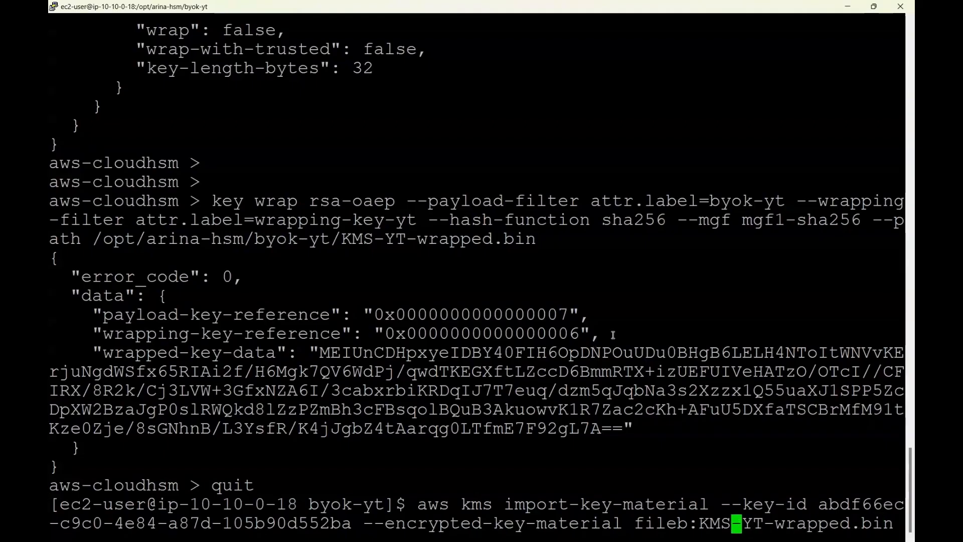
pyautogui.press('Left')
pyautogui.press('Left')
pyautogui.press('Left')
pyautogui.write('//')
pyautogui.press('Right')
pyautogui.press('Right')
pyautogui.press('Right')
pyautogui.press('Right')
pyautogui.press('Right')
pyautogui.press('Right')
pyautogui.press('Right')
pyautogui.press('Right')
pyautogui.press('Right')
pyautogui.press('Right')
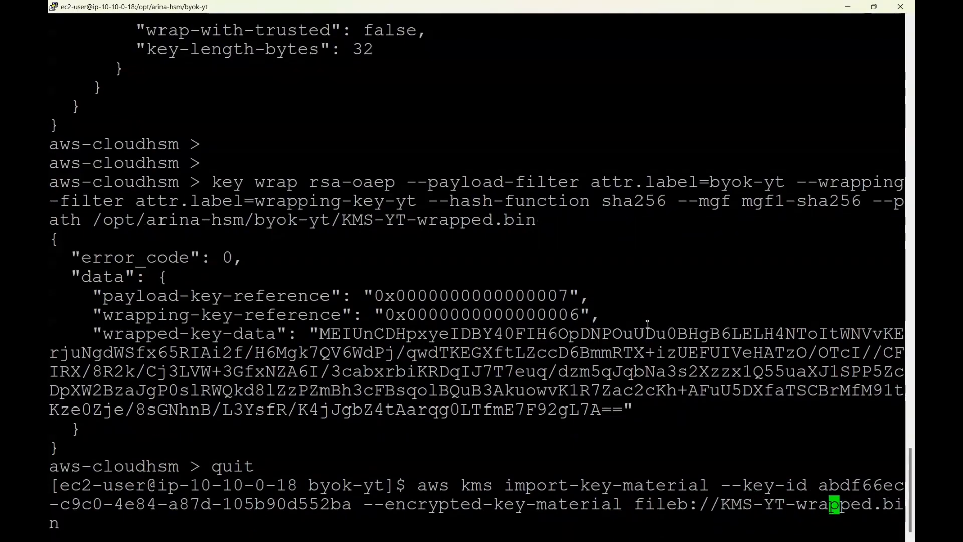
pyautogui.press('Right')
pyautogui.press('Right')
pyautogui.press('Right')
pyautogui.press('Right')
pyautogui.press('Right')
pyautogui.press('Right')
pyautogui.press('Right')
pyautogui.press('Right')
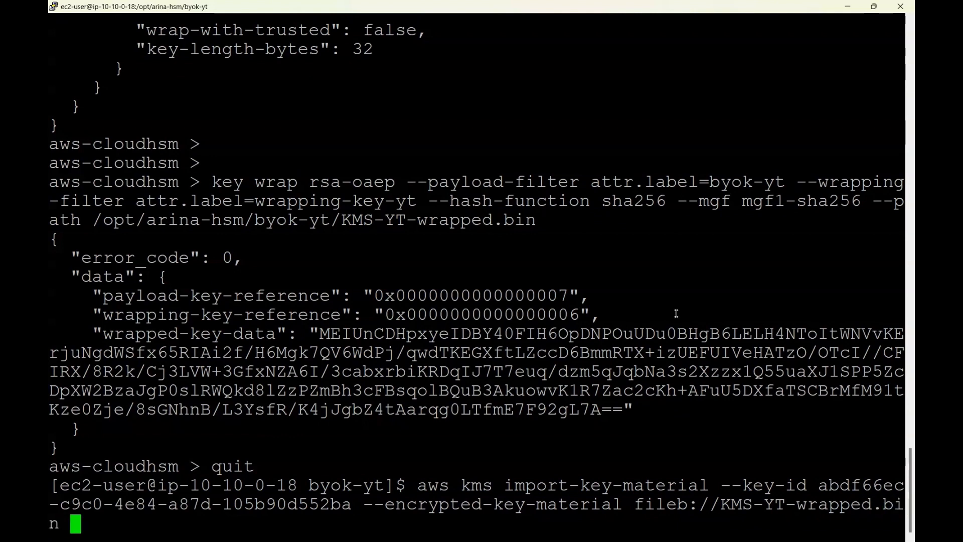
# Step: Add --import-token fileb://ImportToken.bin to the import command
pyautogui.write('--import-token fil')
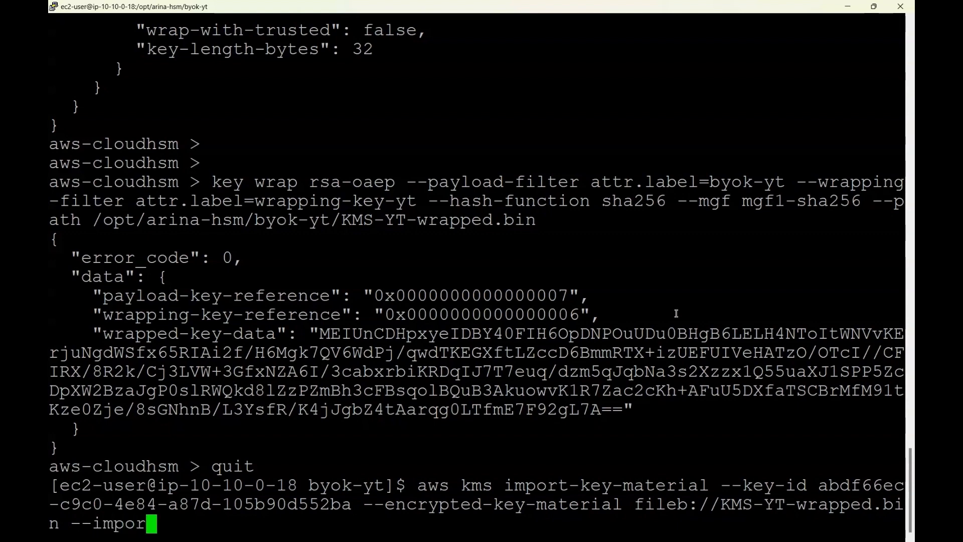
pyautogui.write('eb://')
pyautogui.hotkey('alt', 'Tab')
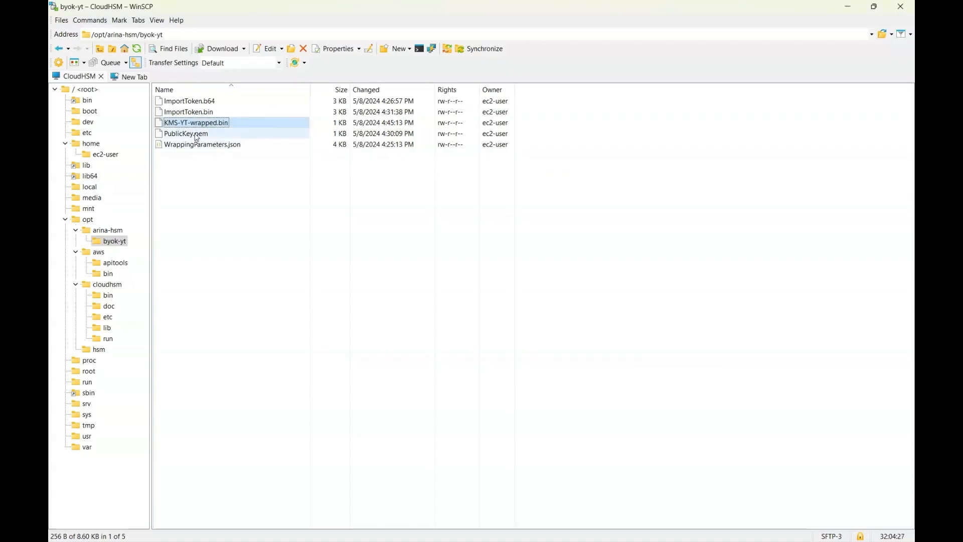
pyautogui.click(202, 113)
pyautogui.press('F2')
pyautogui.hotkey('ctrl', 'a')
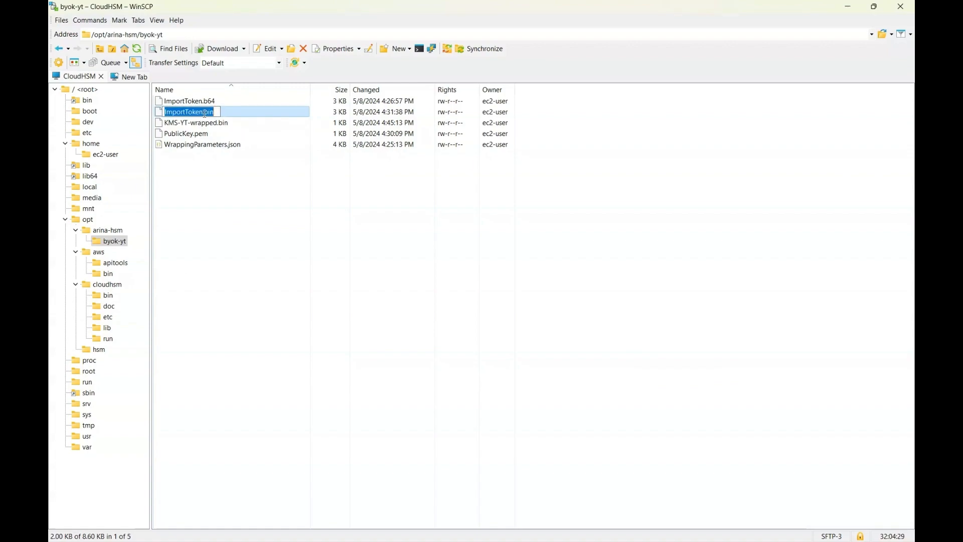
pyautogui.hotkey('ctrl', 'c')
pyautogui.hotkey('alt', 'Tab')
pyautogui.rightClick(489, 356)
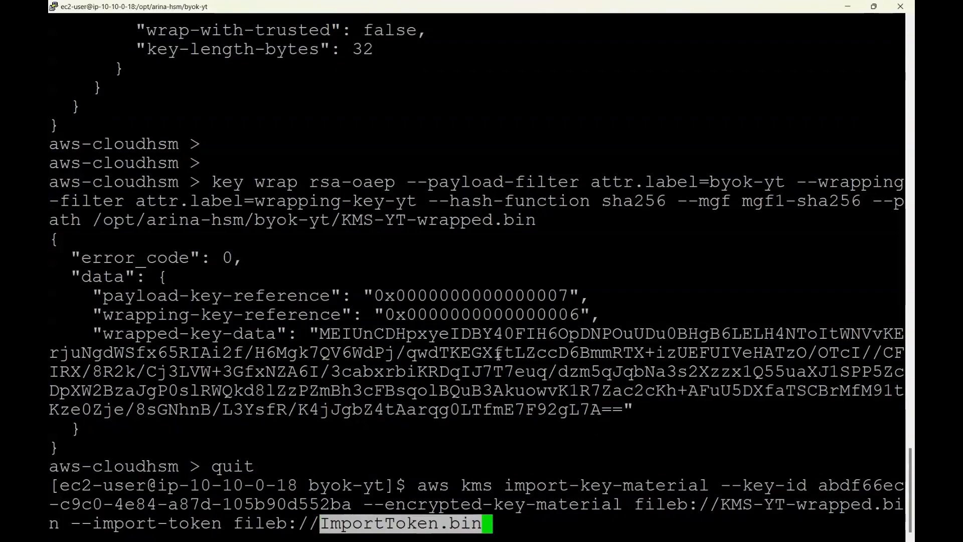
# Step: Append '--expiration-model KEY_MATERIAL_EXPIRES --valid-to 2024-11-11T12:00:00-04:00 --region' to the import-key-material command
pyautogui.write('--ex')
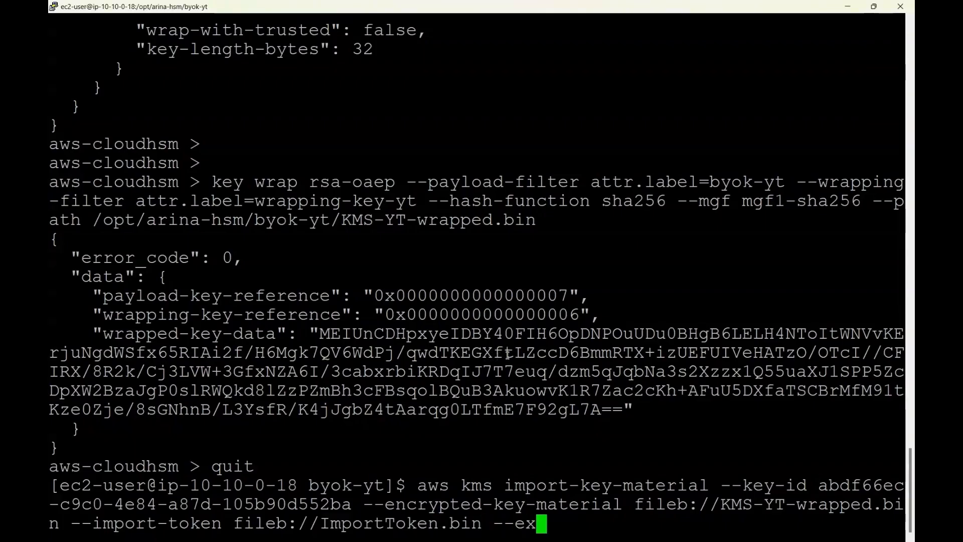
pyautogui.write('piration')
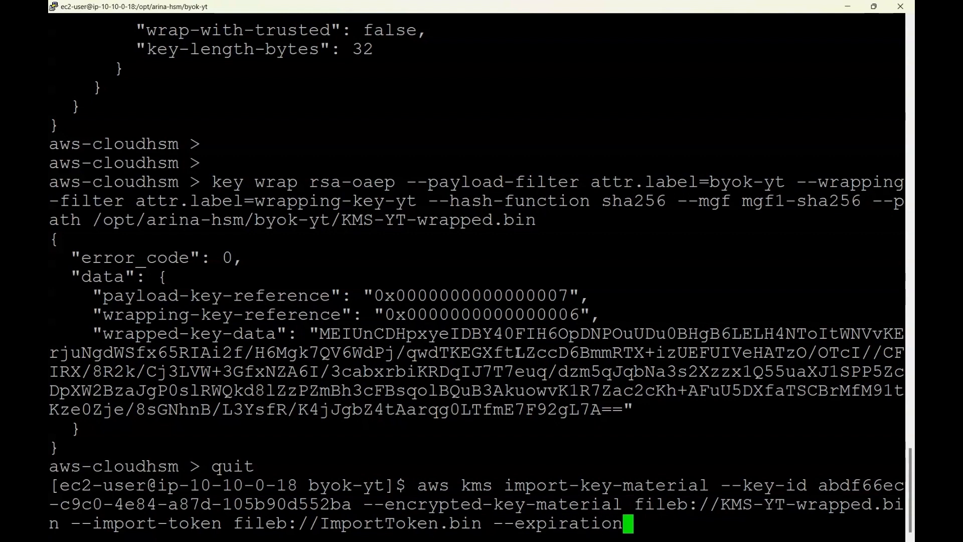
pyautogui.write('-mo')
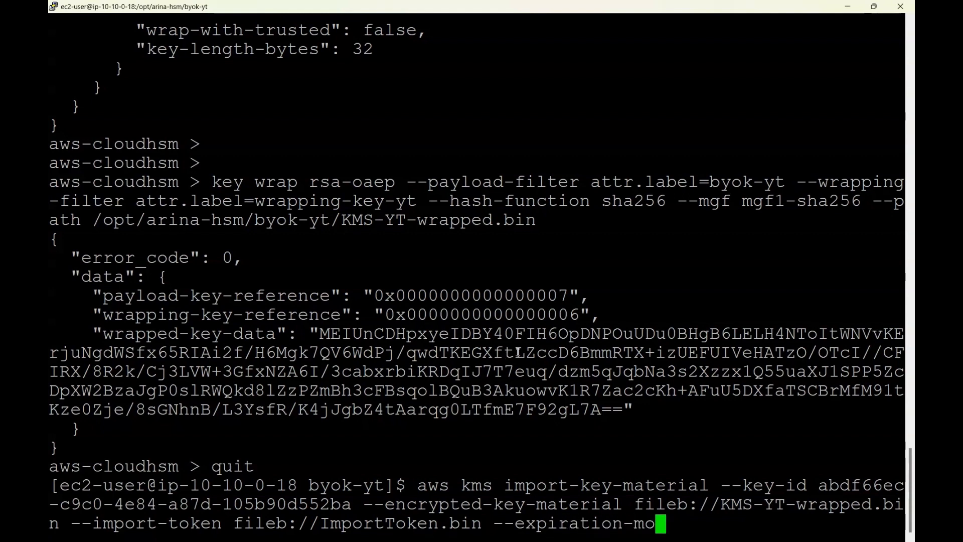
pyautogui.write('del KEY')
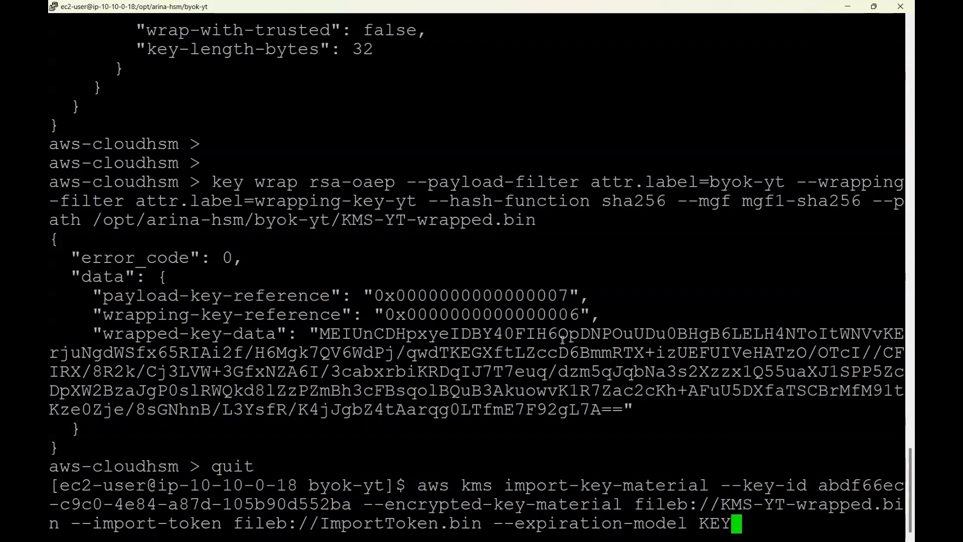
pyautogui.write('_MATERIAL_EXPIRES -')
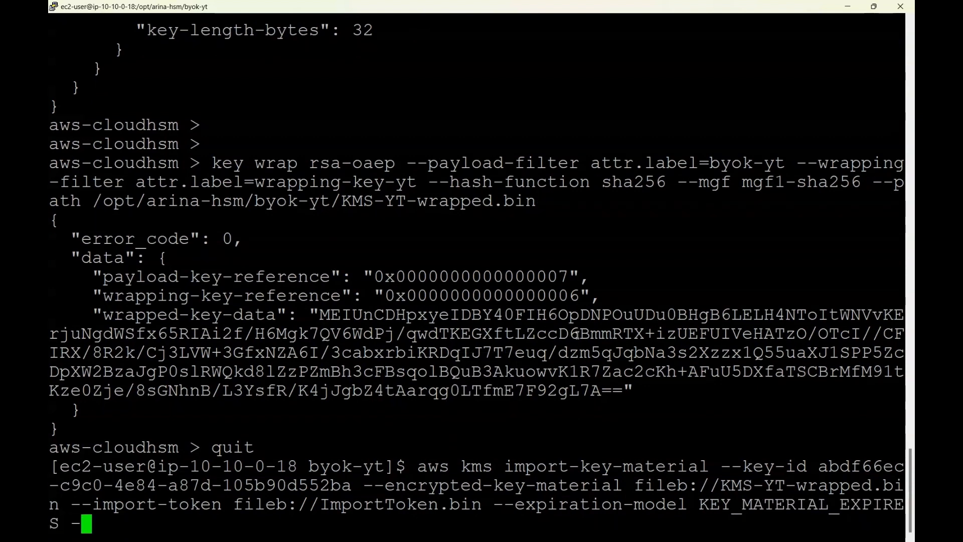
pyautogui.write('-valid-to')
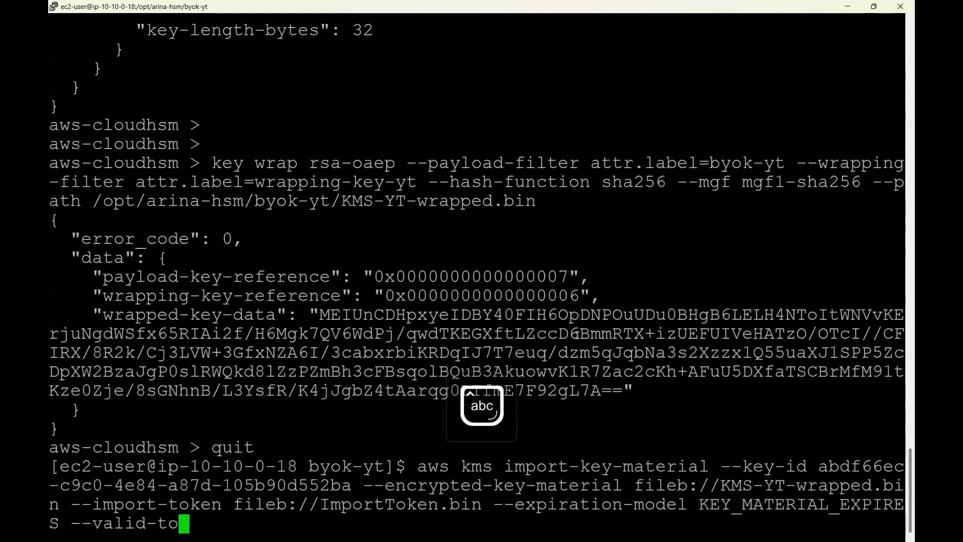
pyautogui.write(' 202')
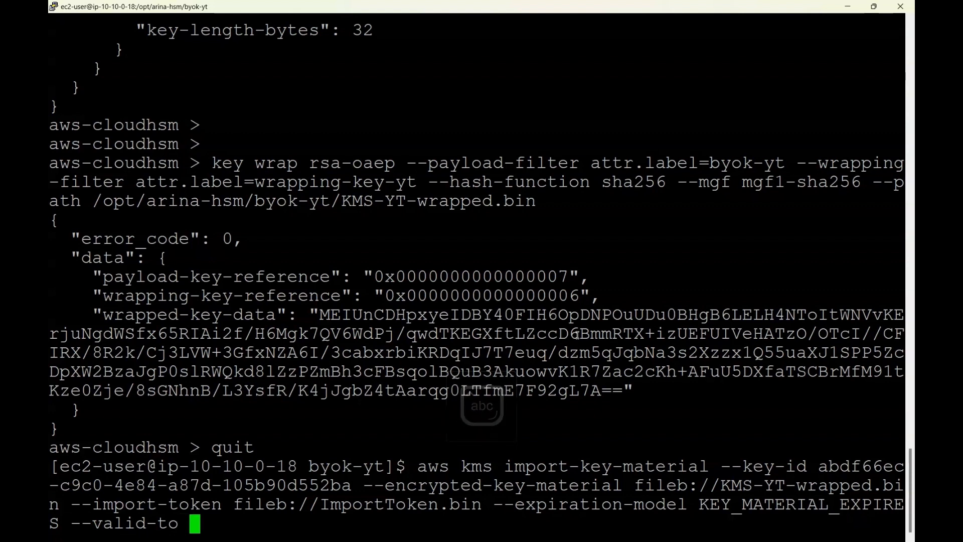
pyautogui.write('4-11-1')
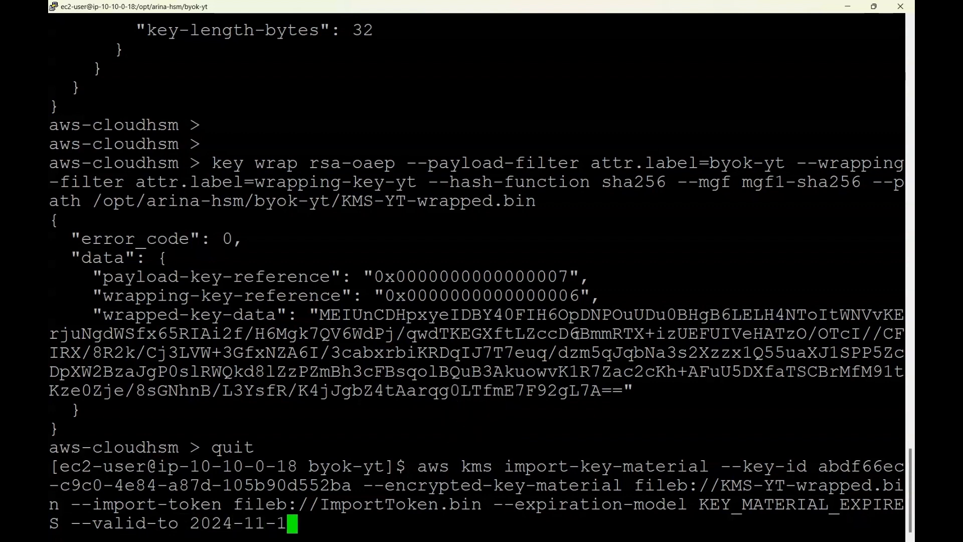
pyautogui.write('1T')
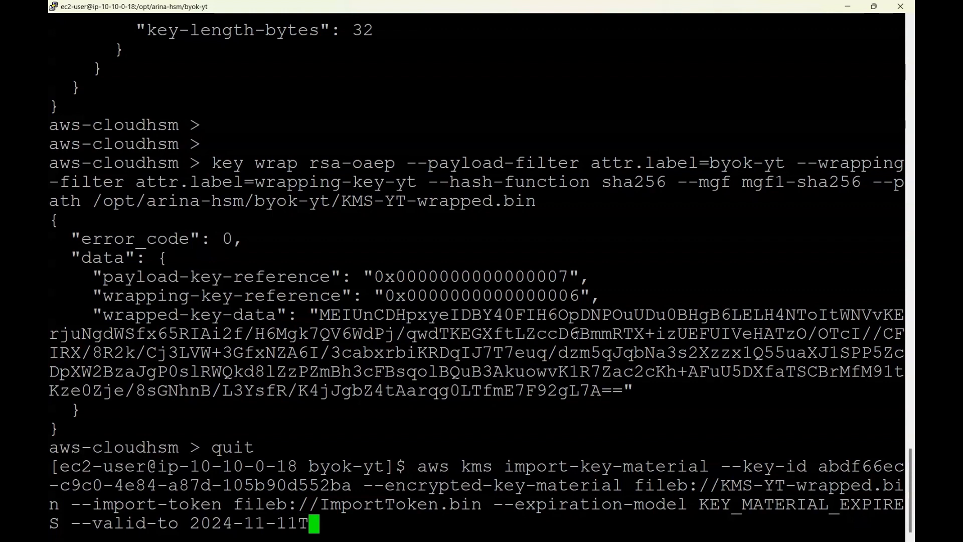
pyautogui.write('12:')
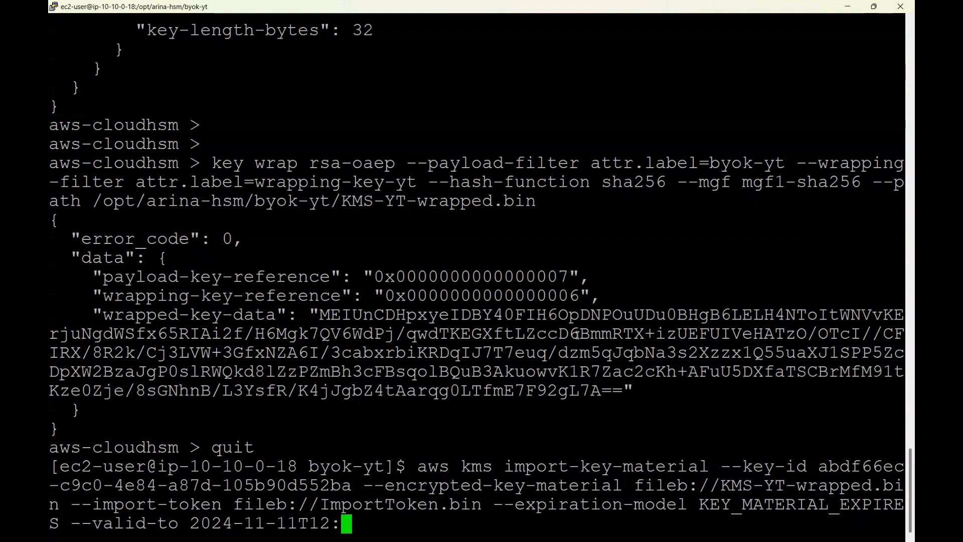
pyautogui.write('00:')
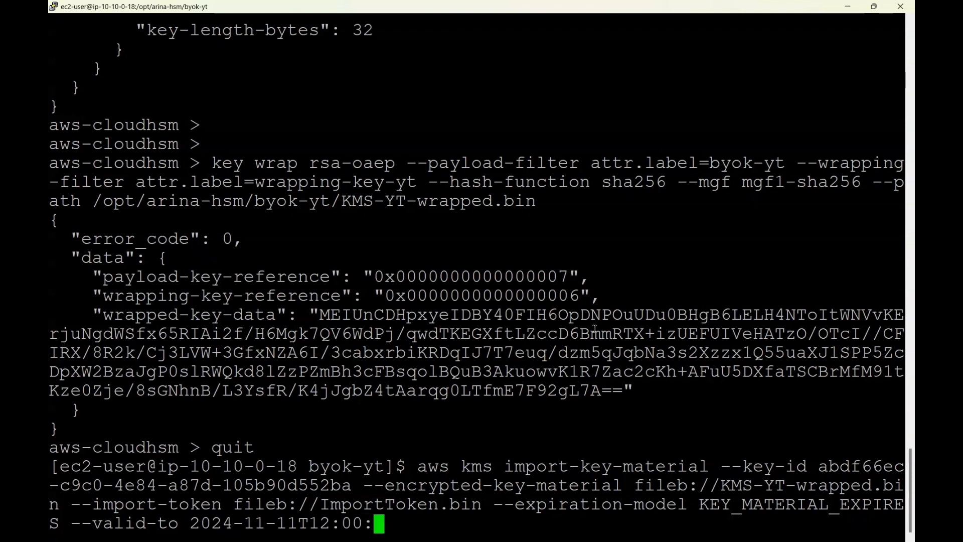
pyautogui.write('00')
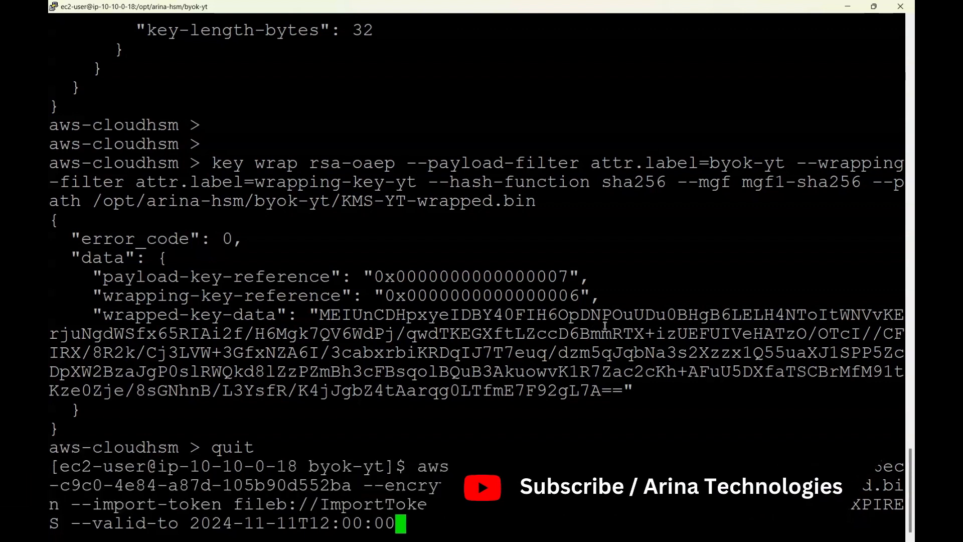
pyautogui.write('-0')
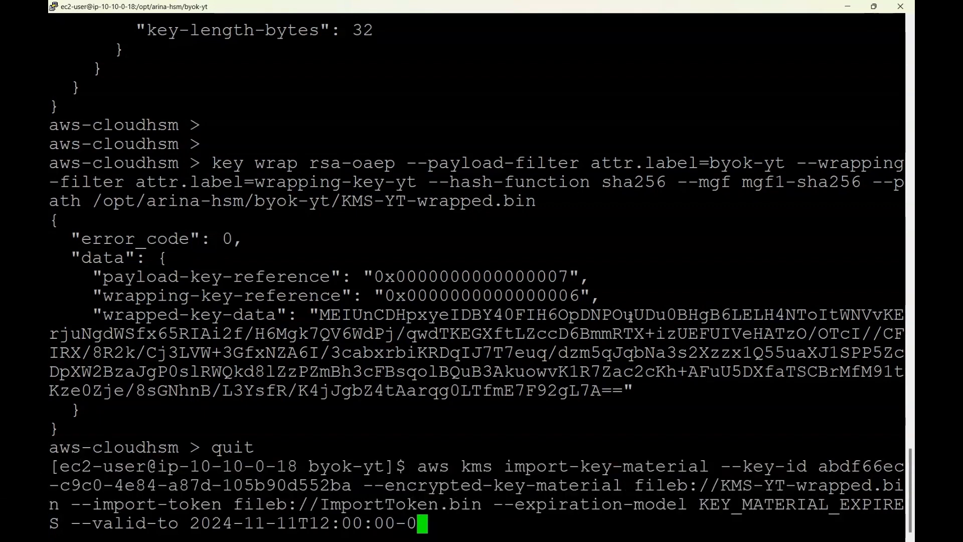
pyautogui.write('4:00')
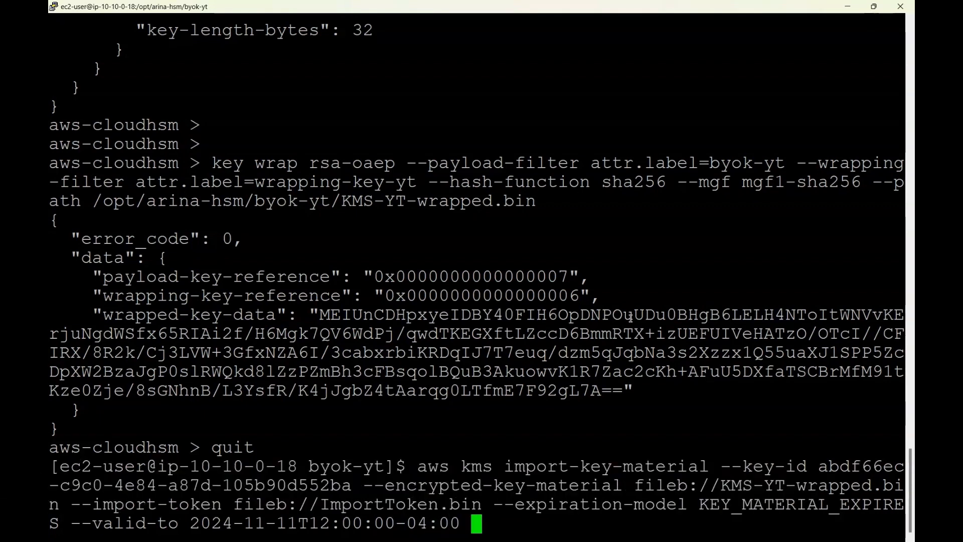
pyautogui.write(' --region us-eas')
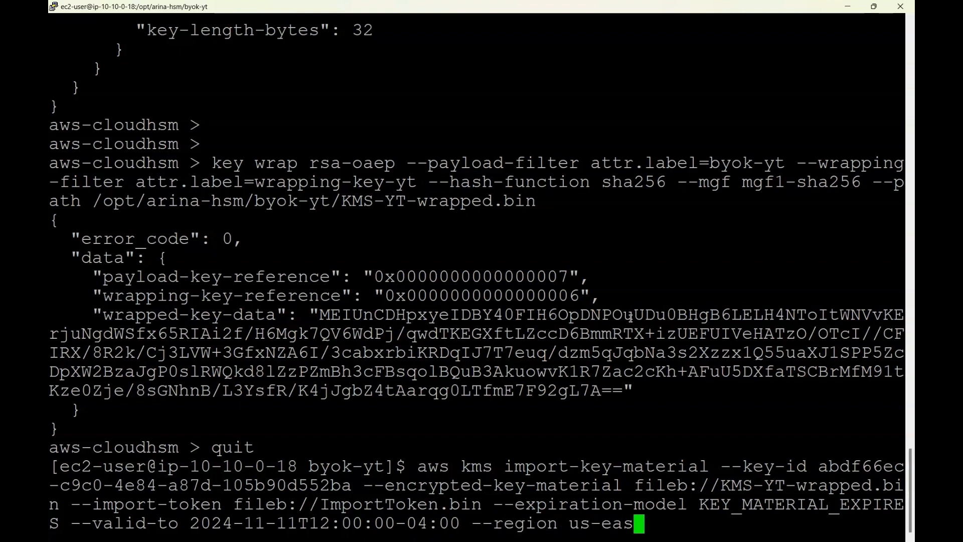
pyautogui.write('t-1')
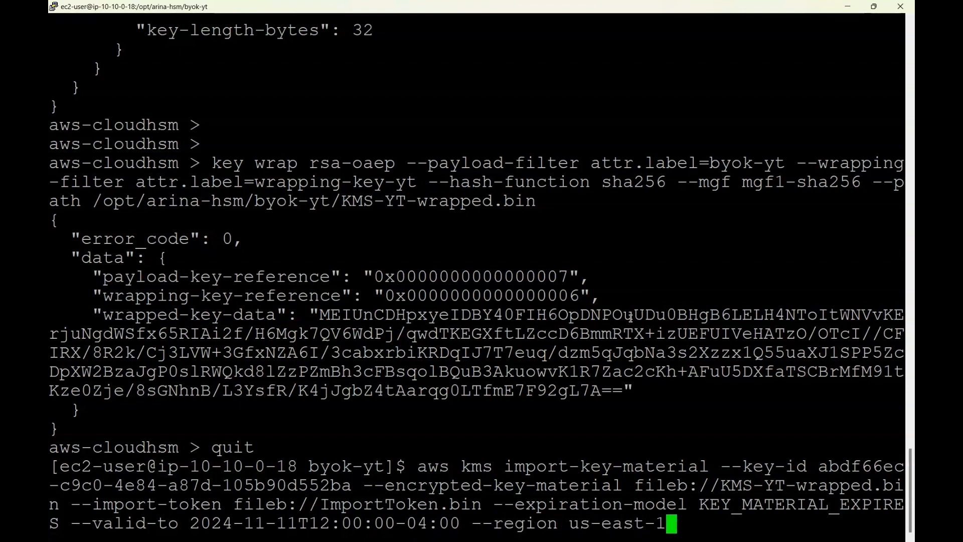